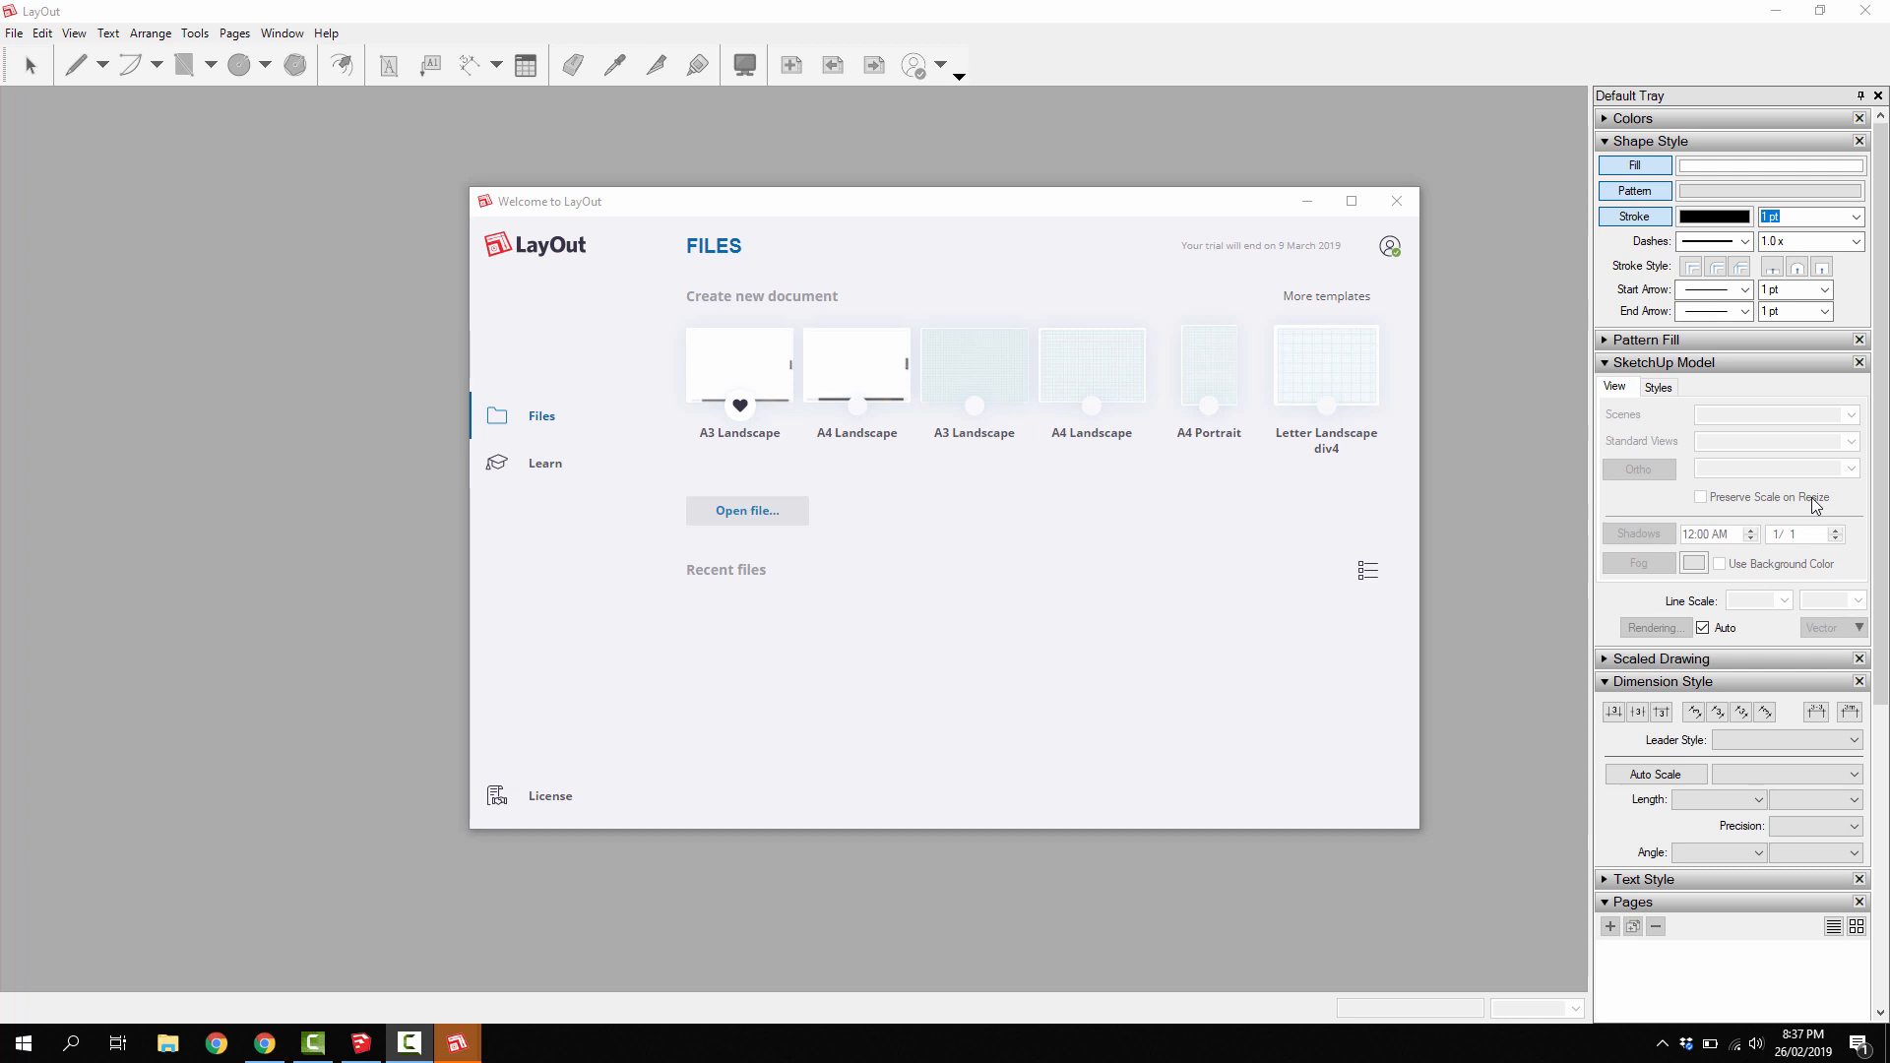
- Browse the Titleblock templates, including the Contemporary, Modern and Rounded groups, and return to the Files overview
click(1327, 298)
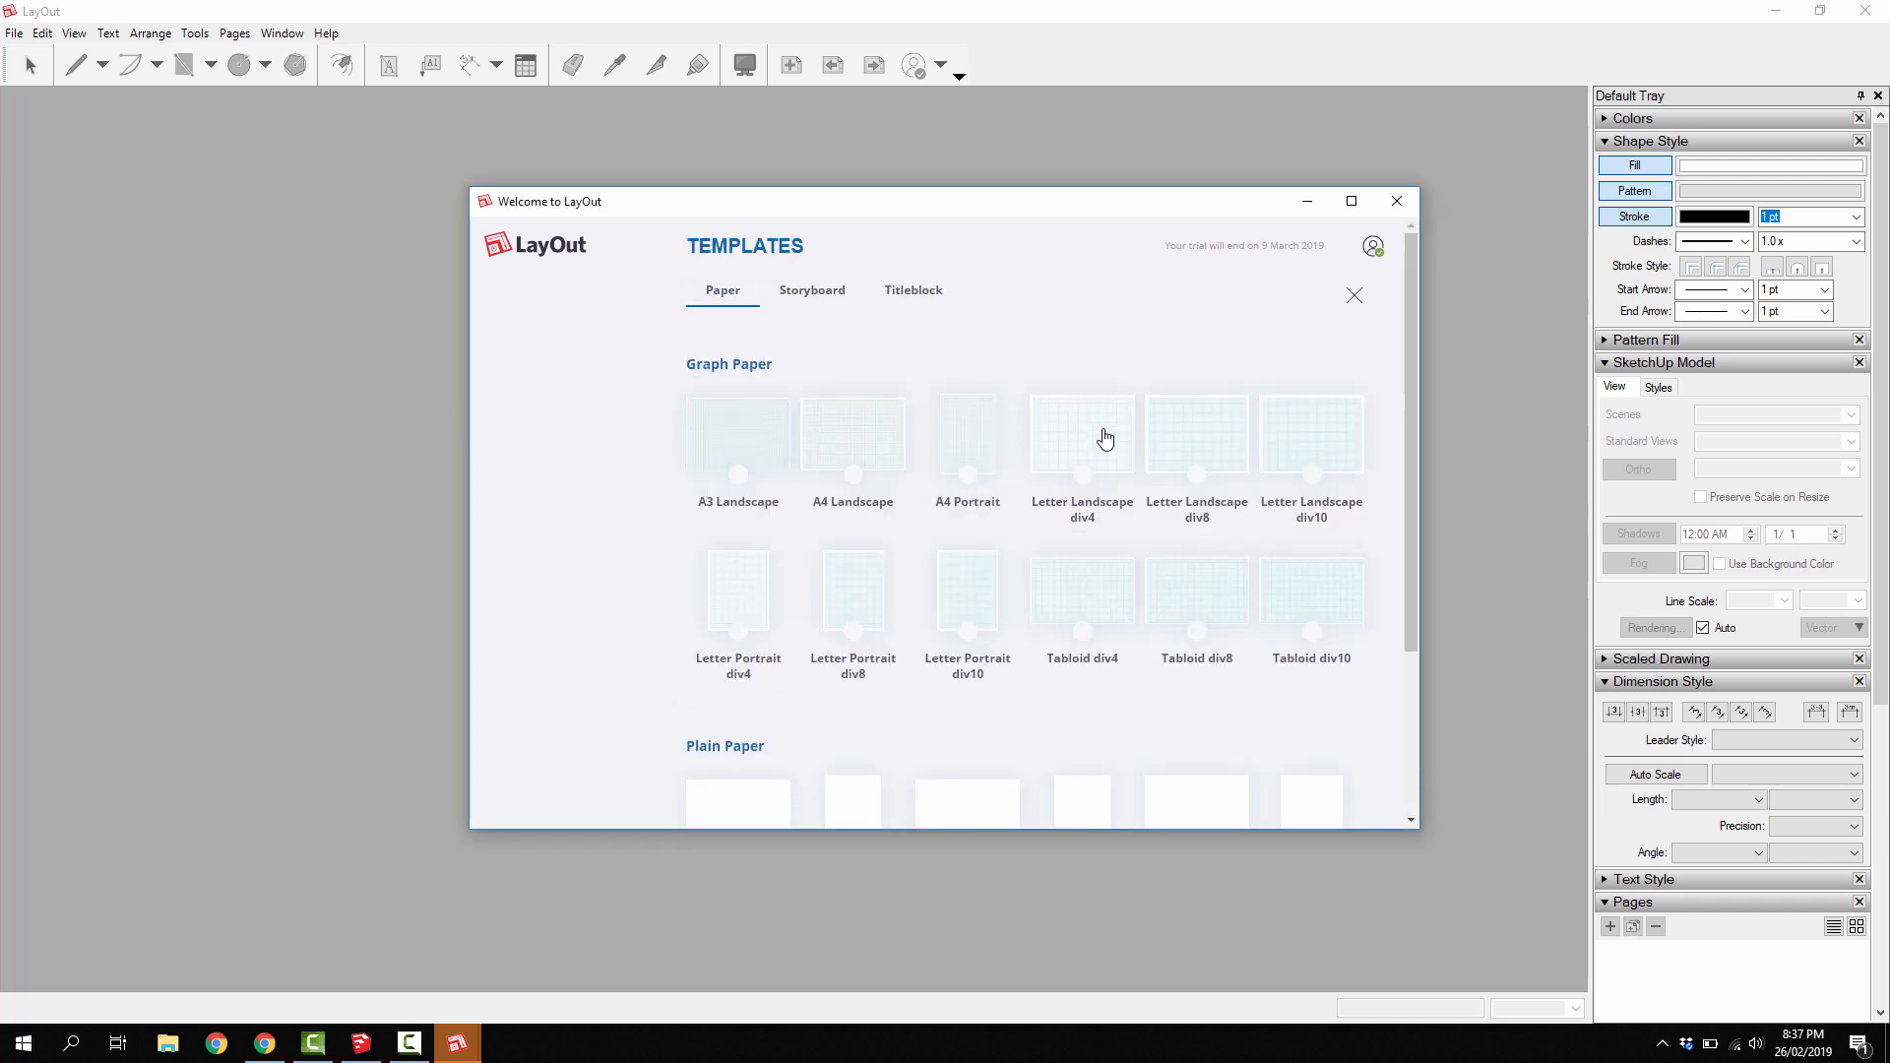
click(912, 295)
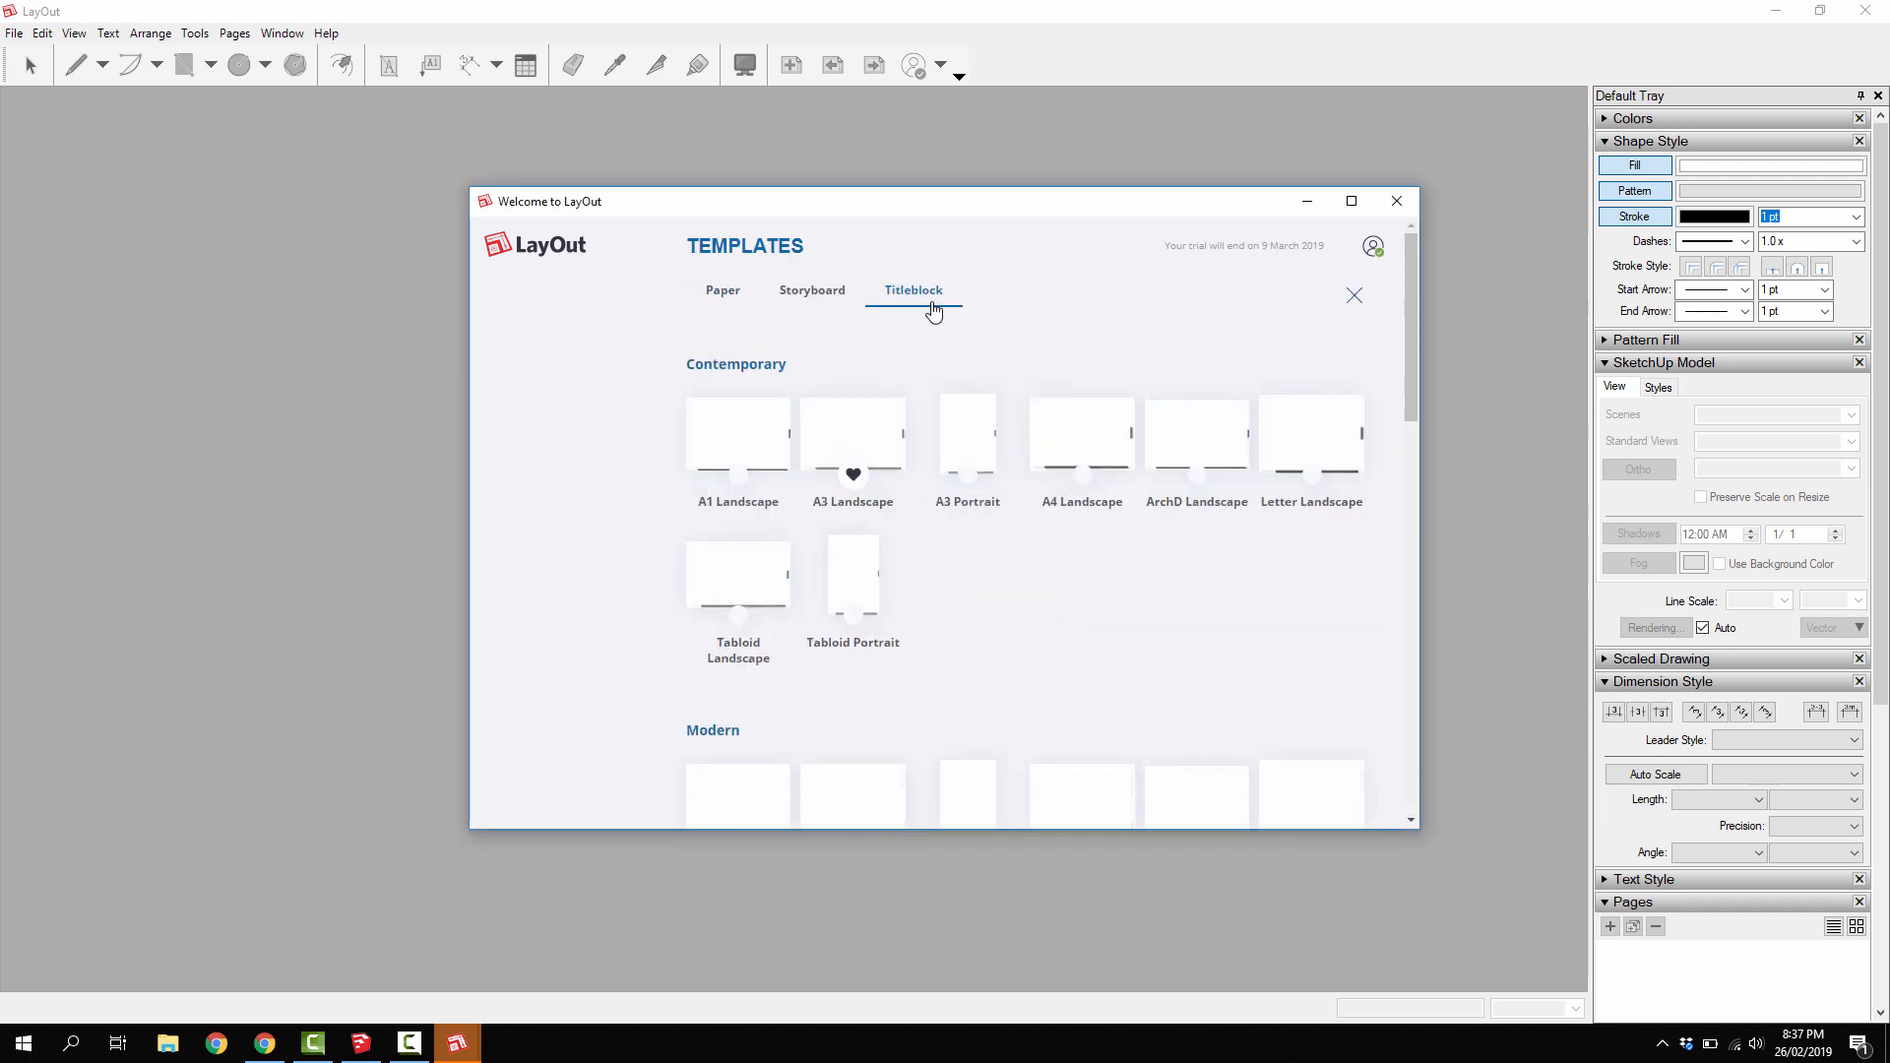
scroll(971, 569, down, 1)
scroll(971, 569, down, 6)
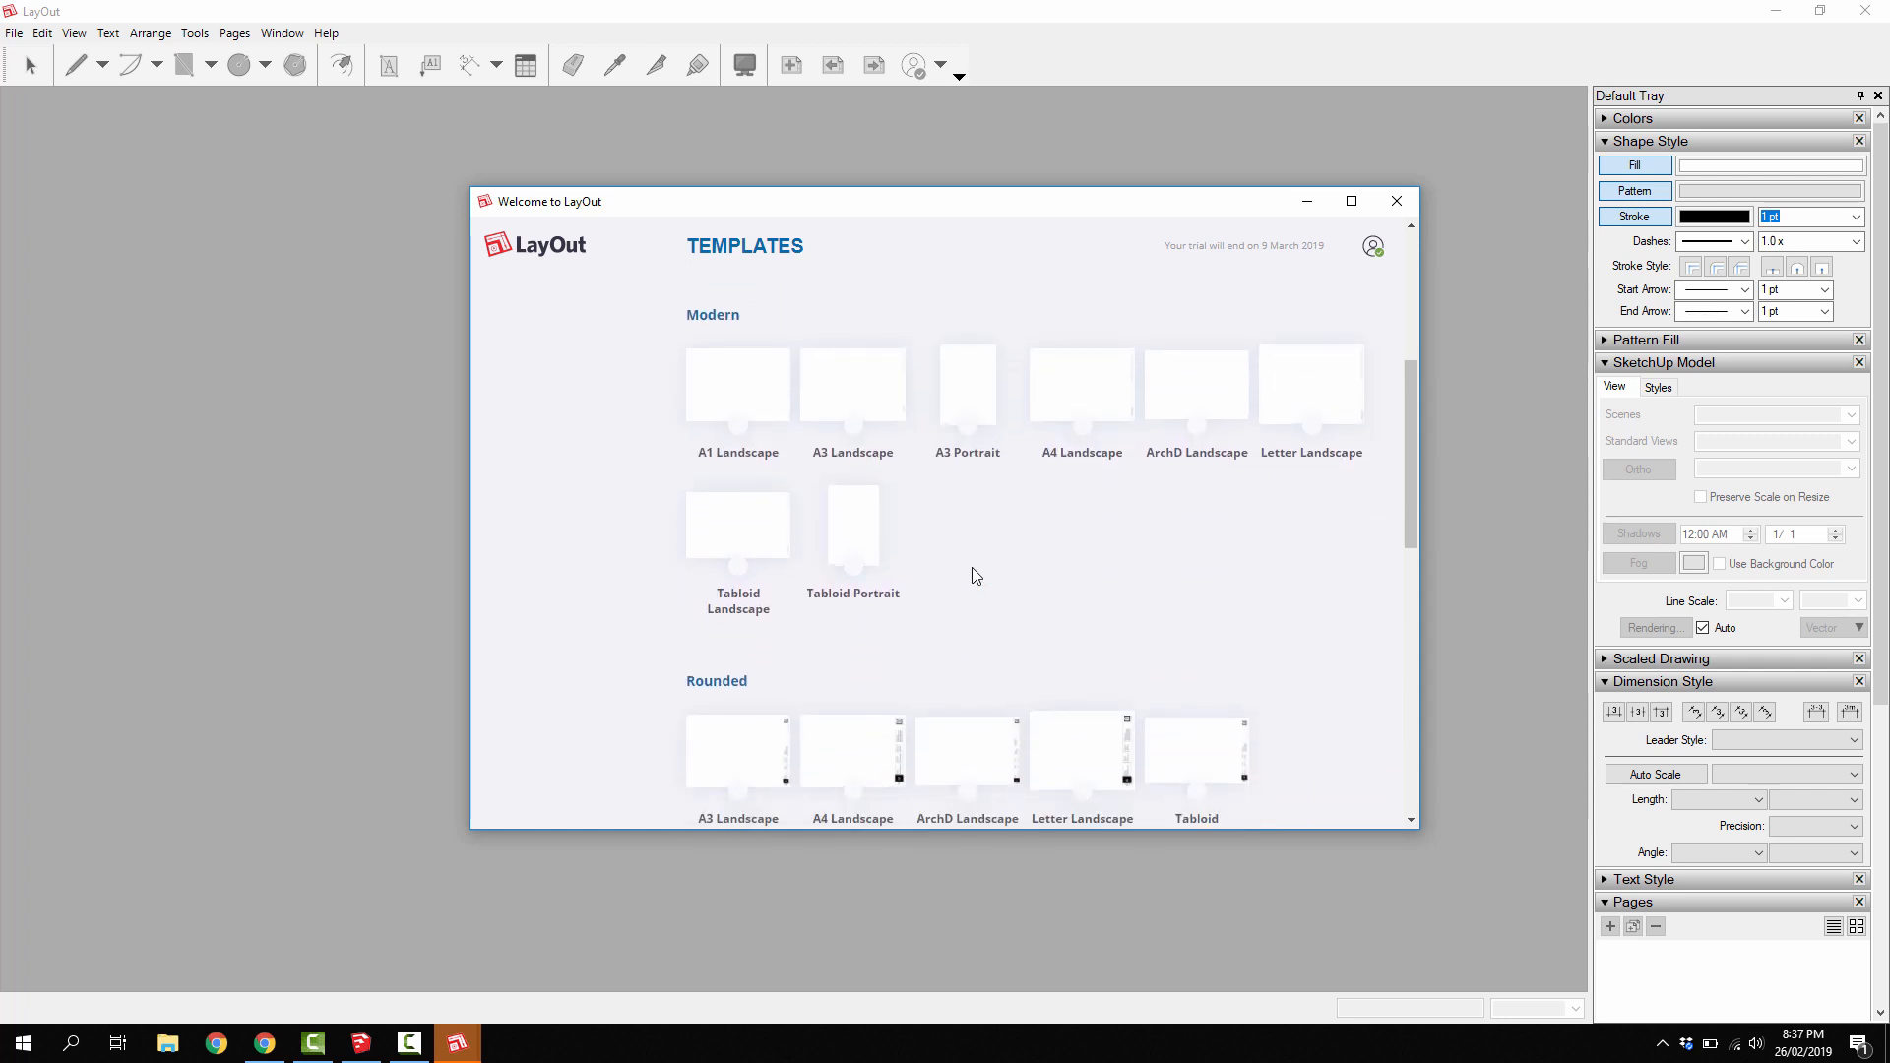
scroll(967, 529, up, 7)
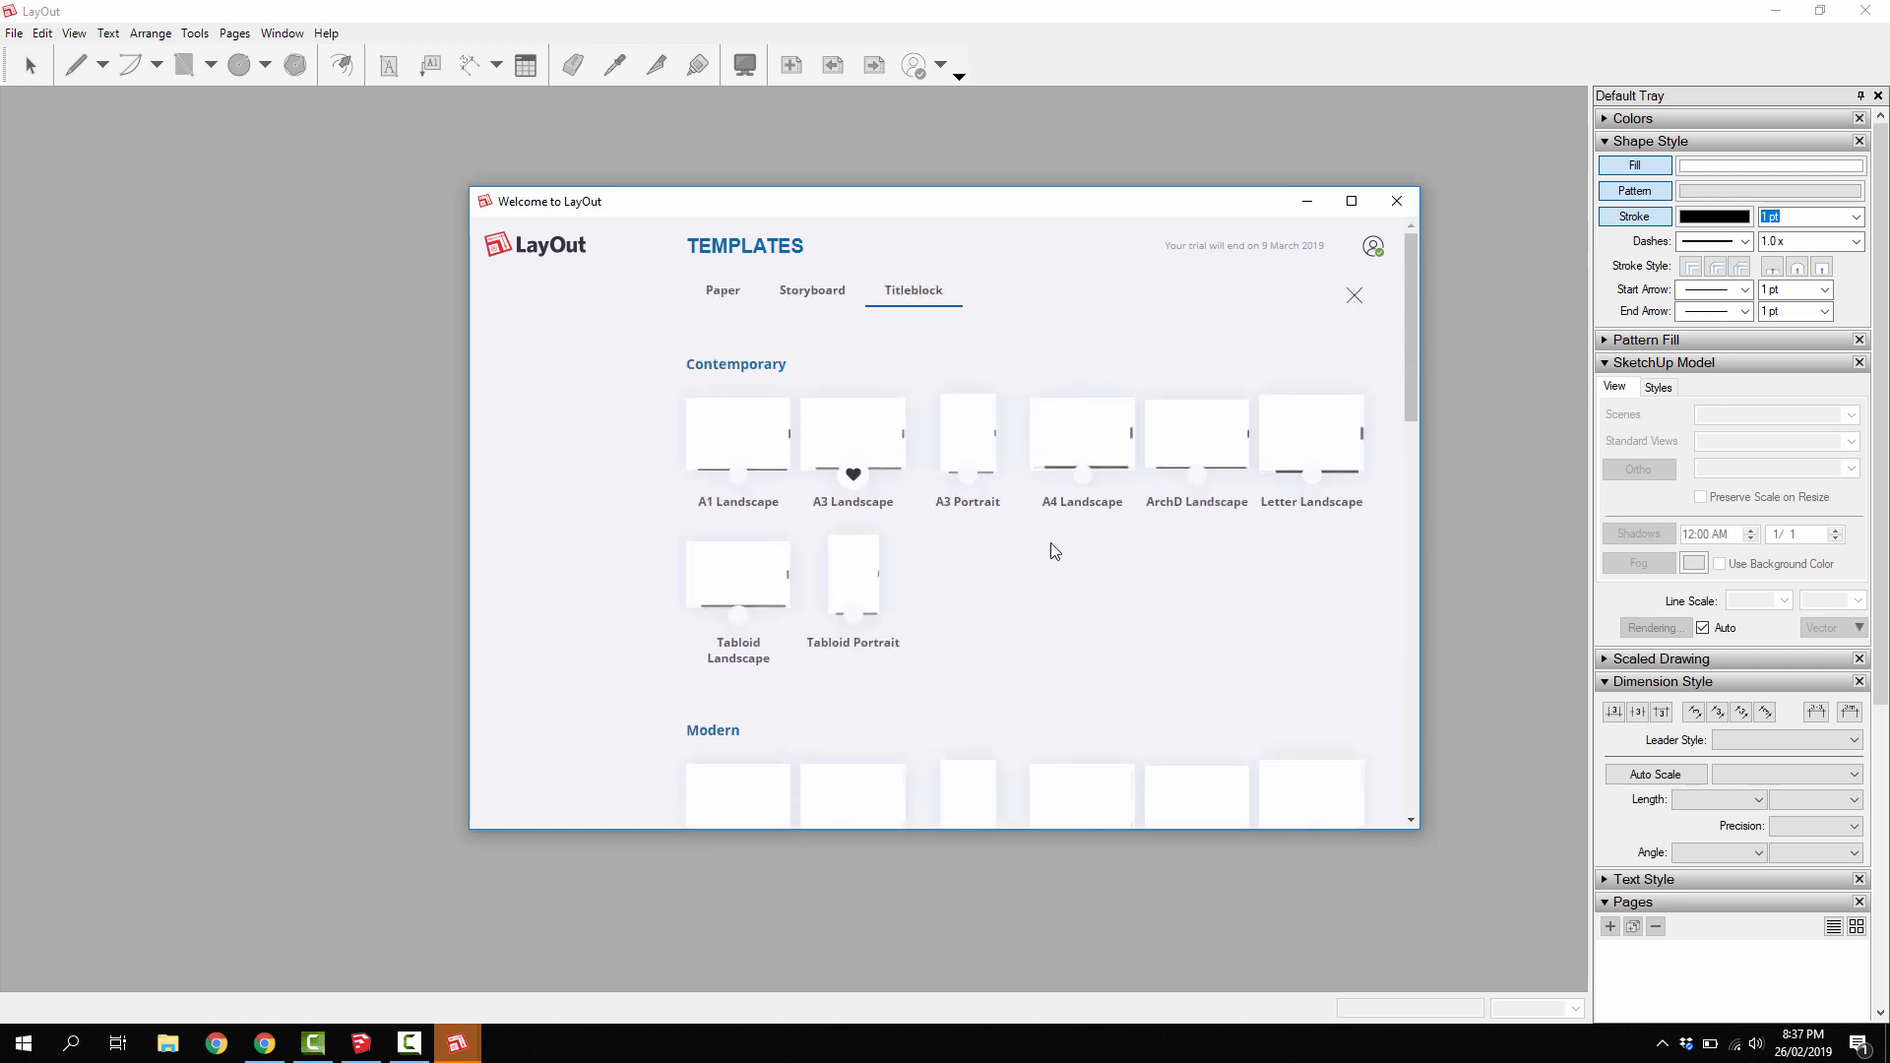
click(1355, 297)
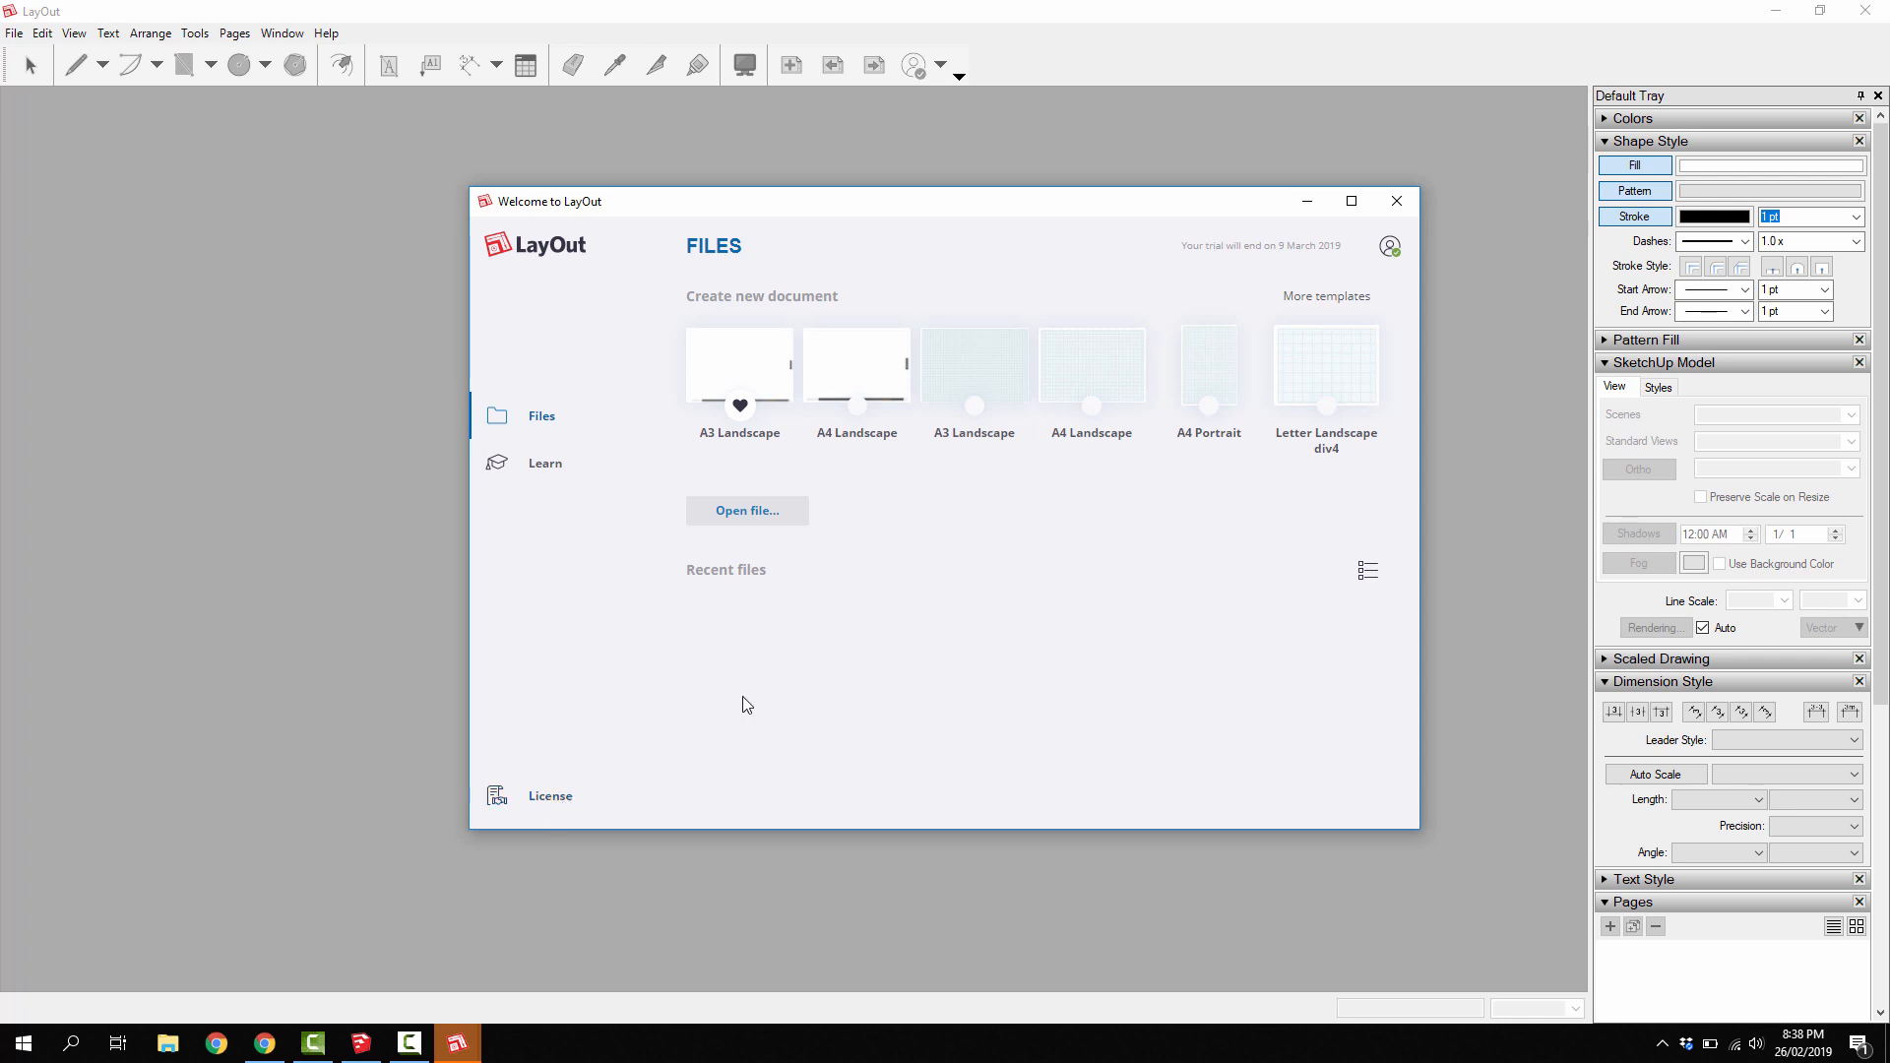
- Try the alternative display of the recent files and view the Learn resources
click(1368, 574)
click(1366, 568)
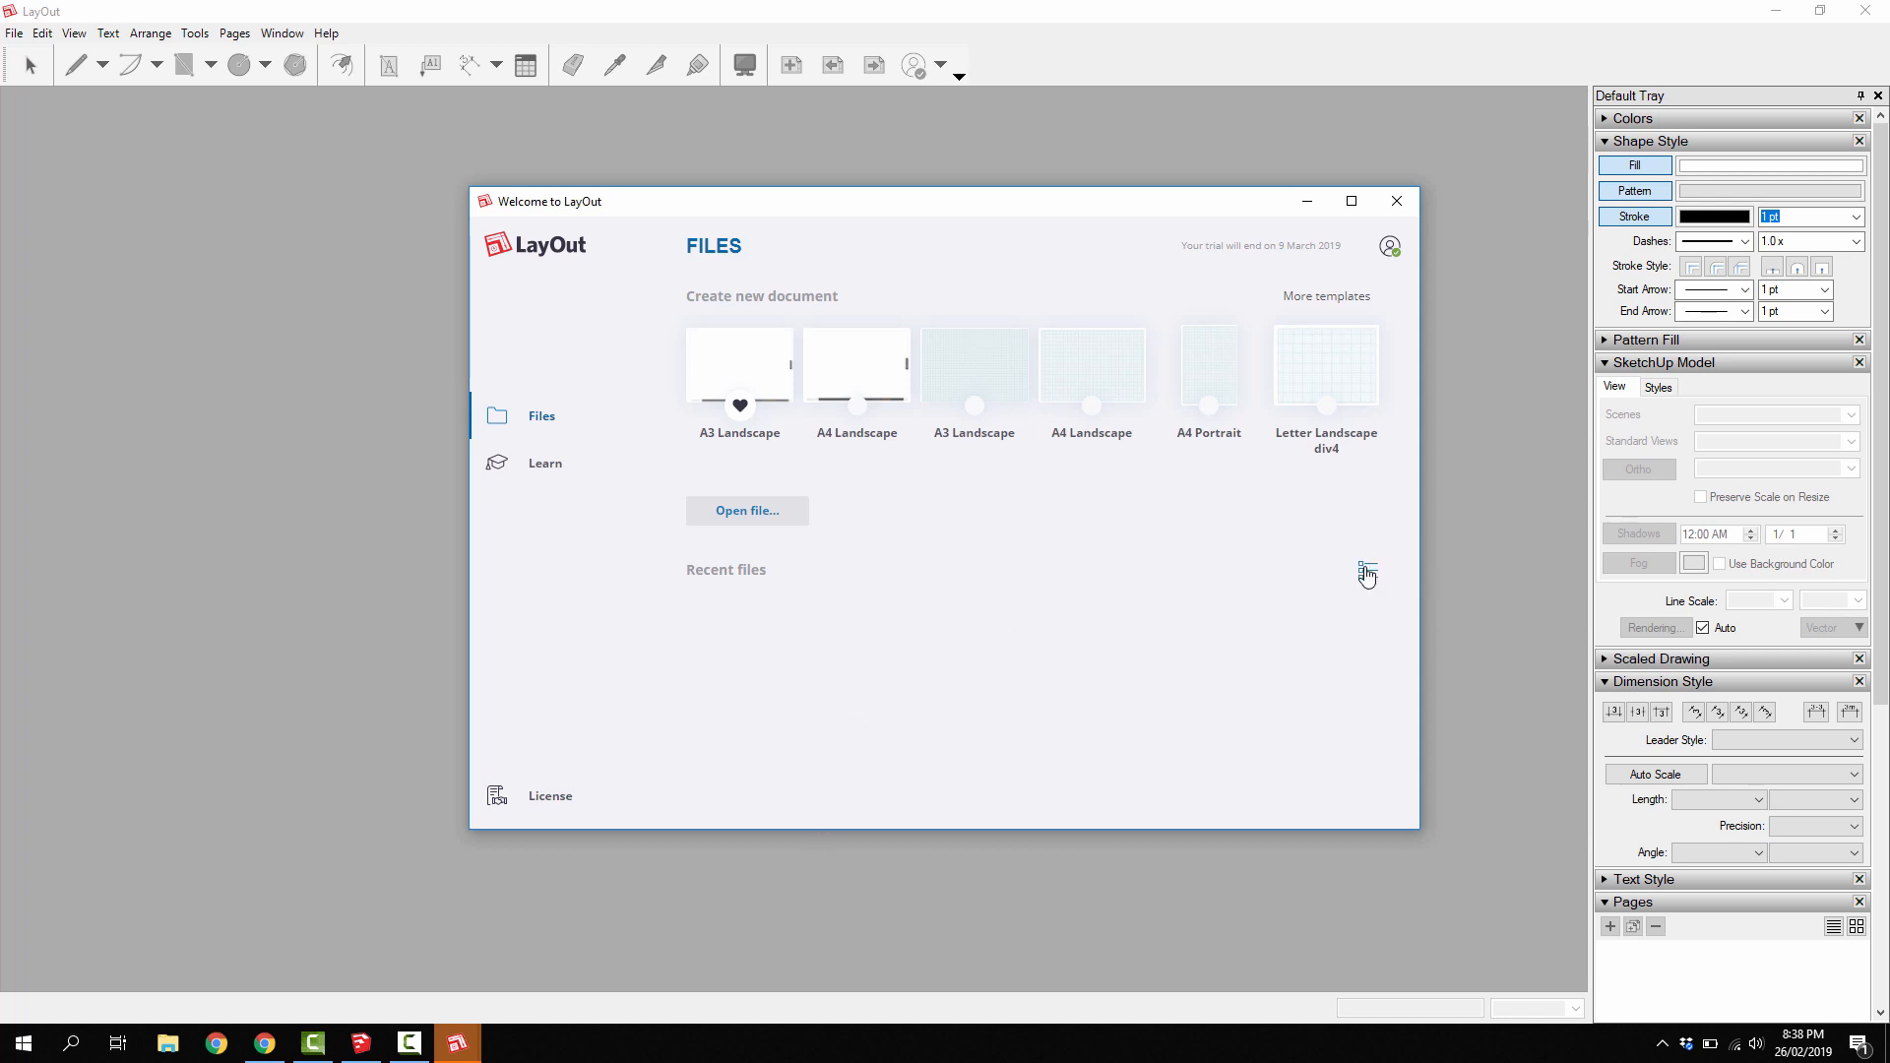
click(536, 466)
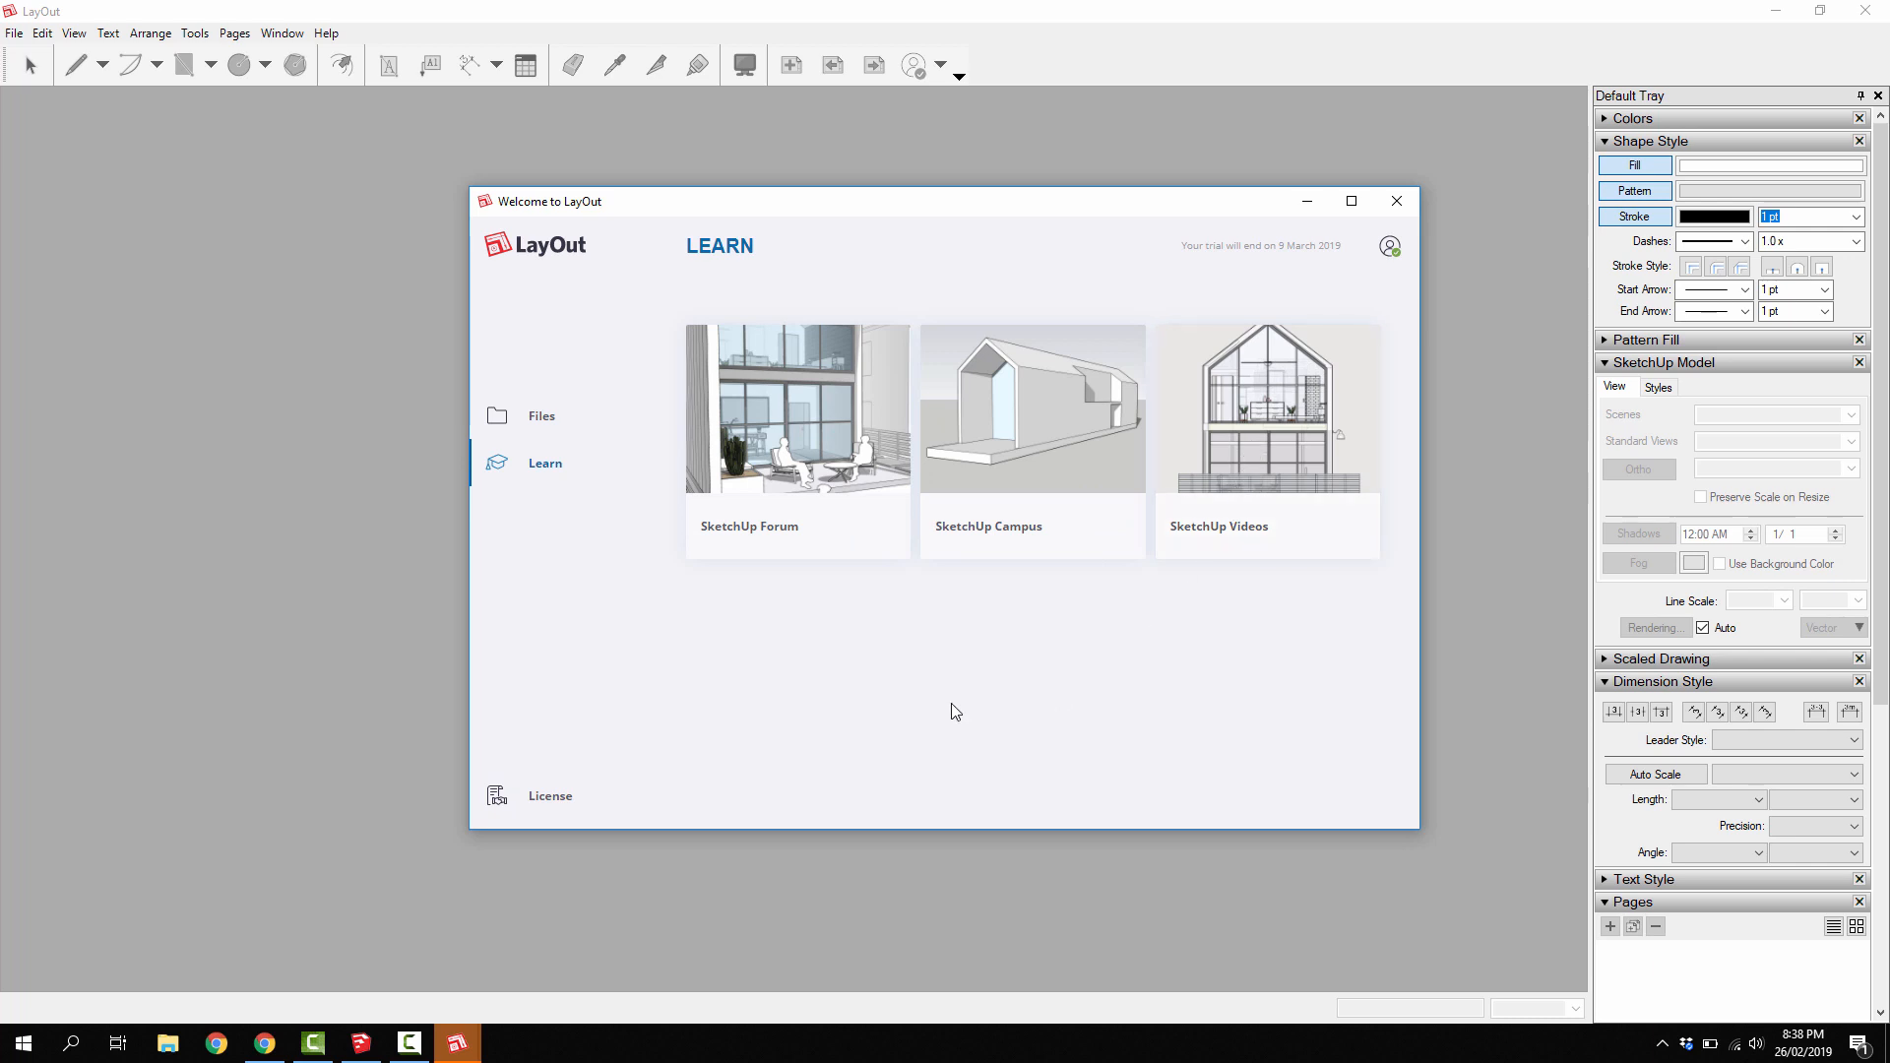
- Create a new document from the favourite A3 Landscape titleblock template
click(537, 417)
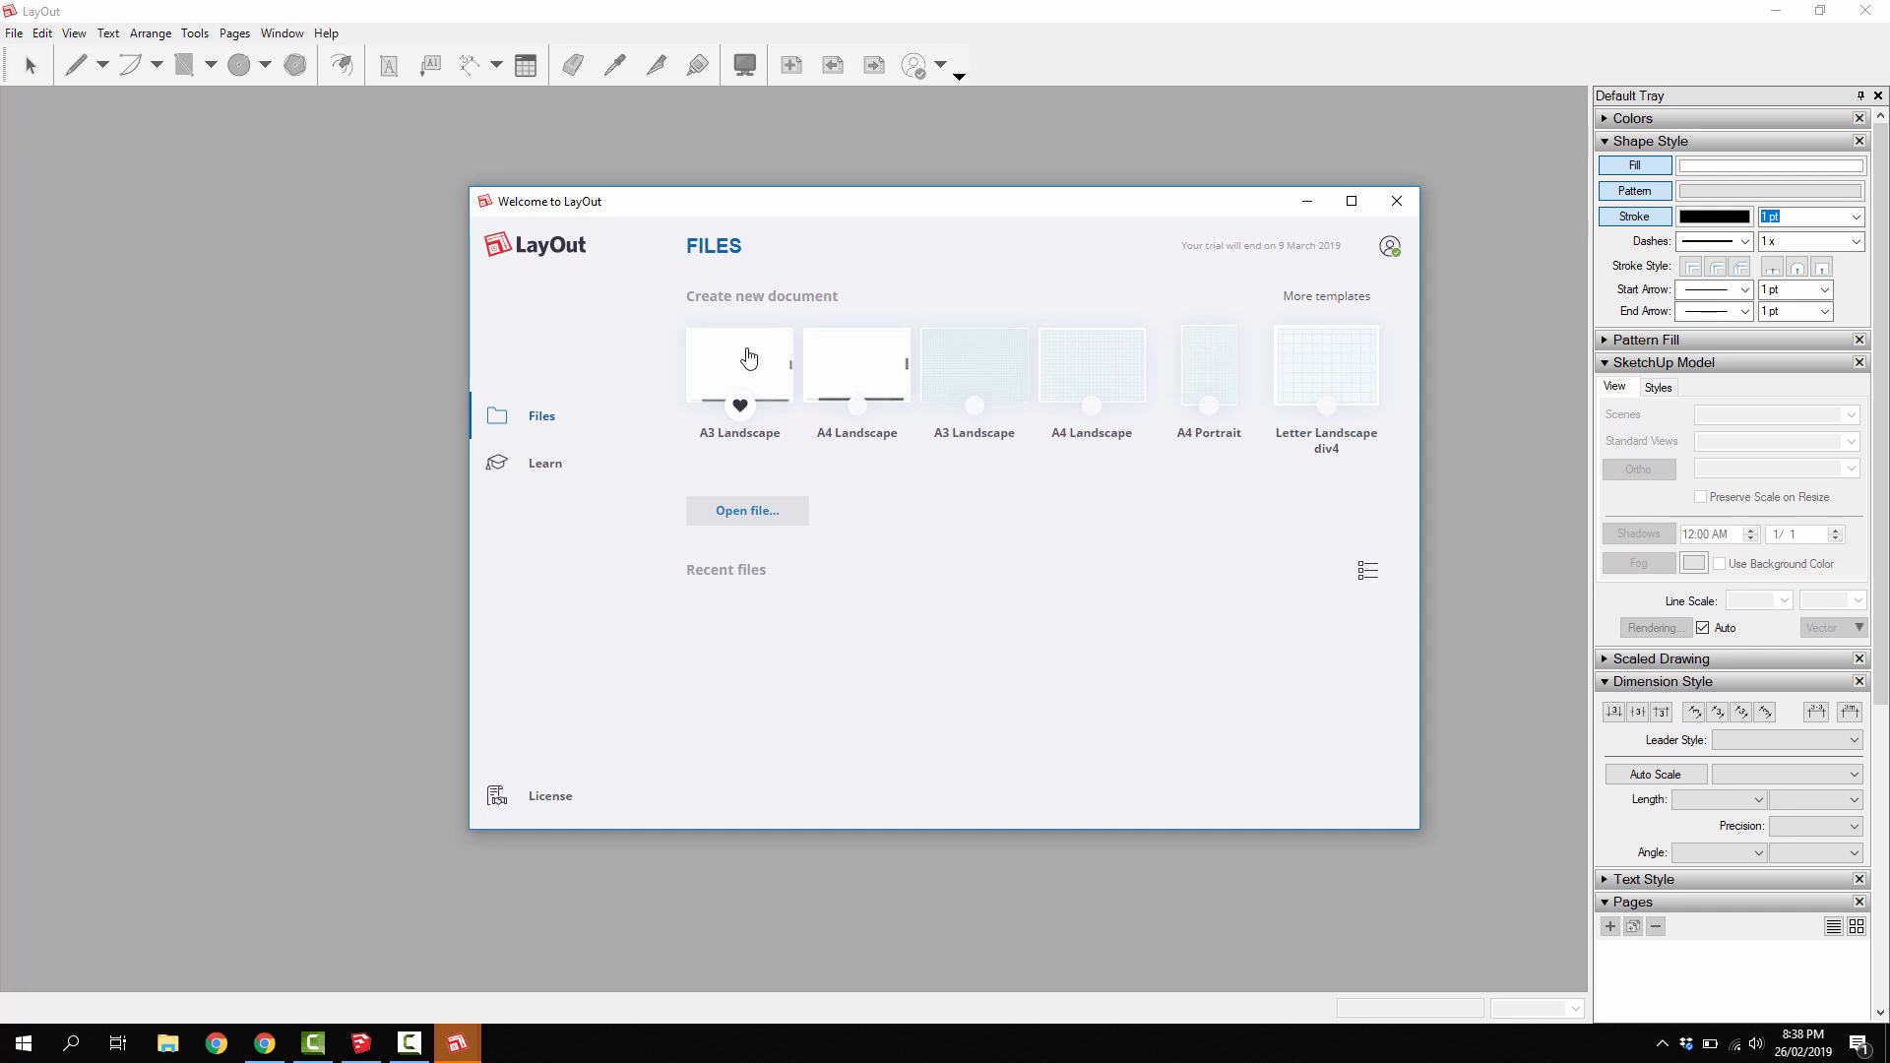
click(748, 358)
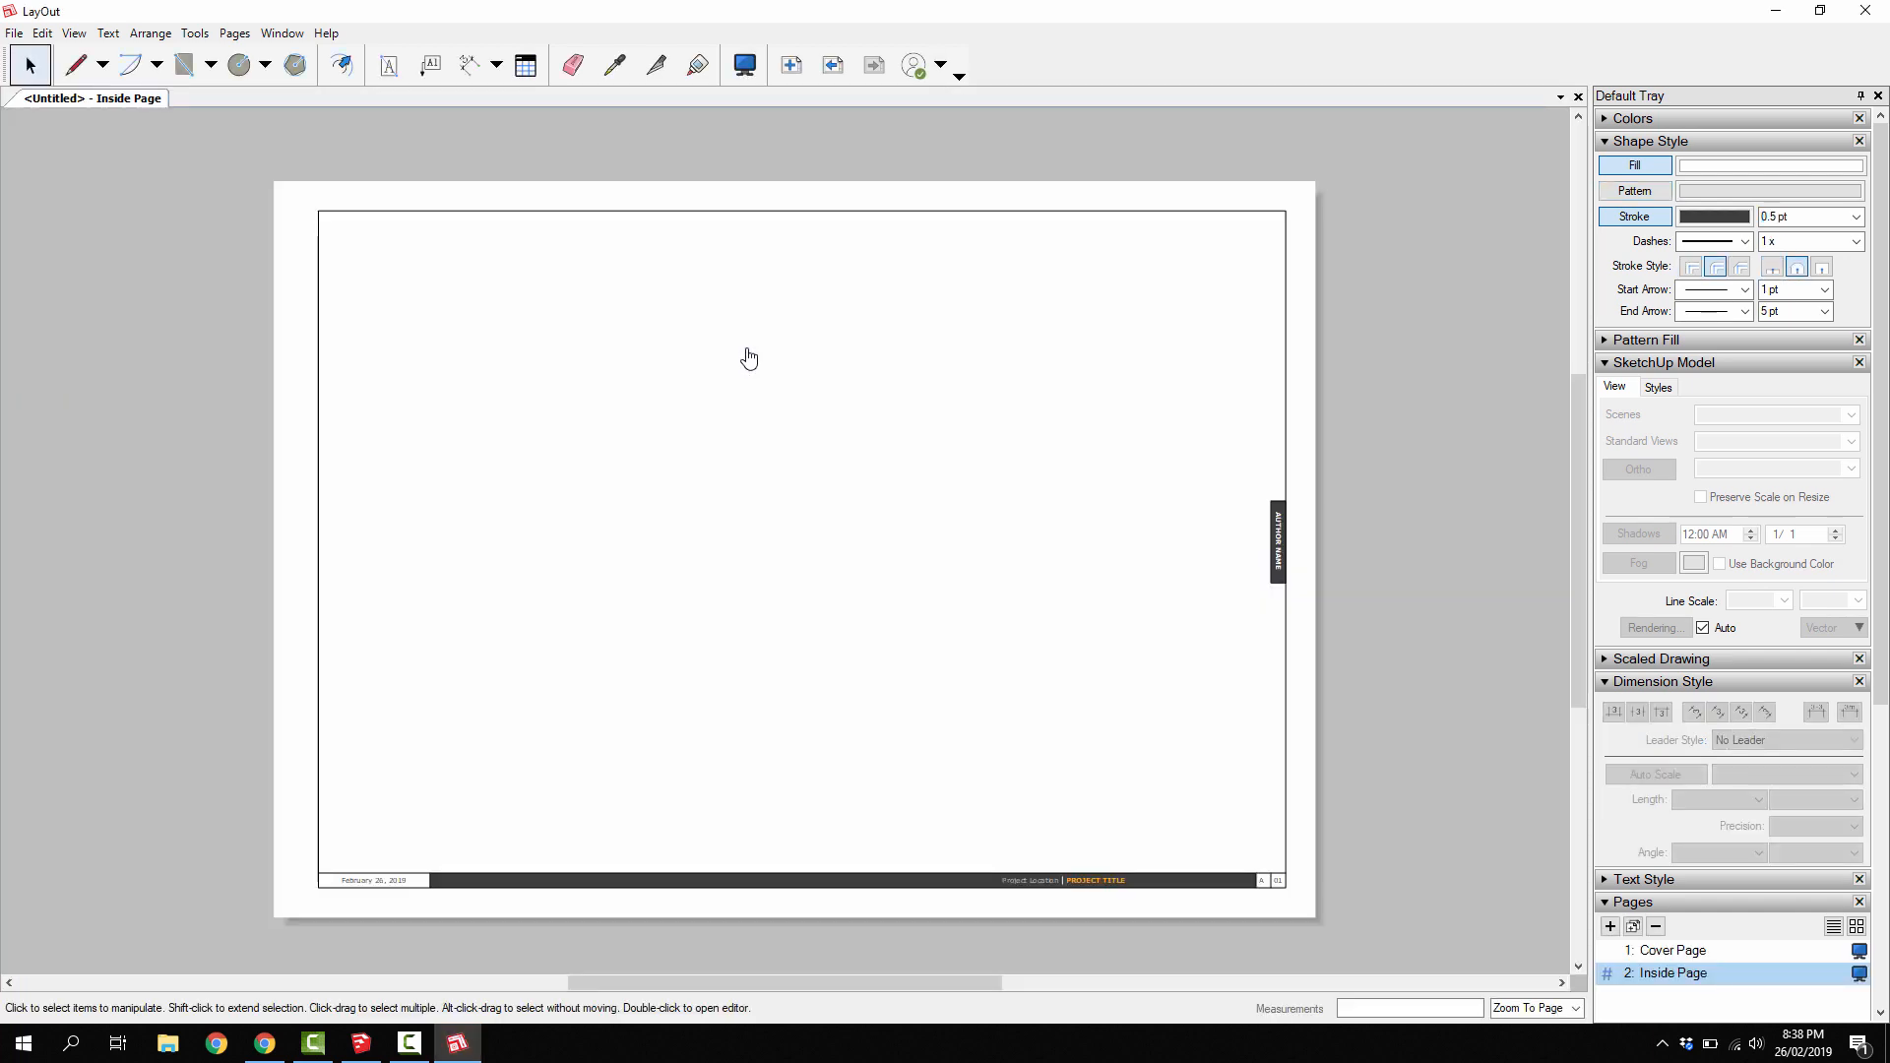
middle_drag(823, 524, 825, 511)
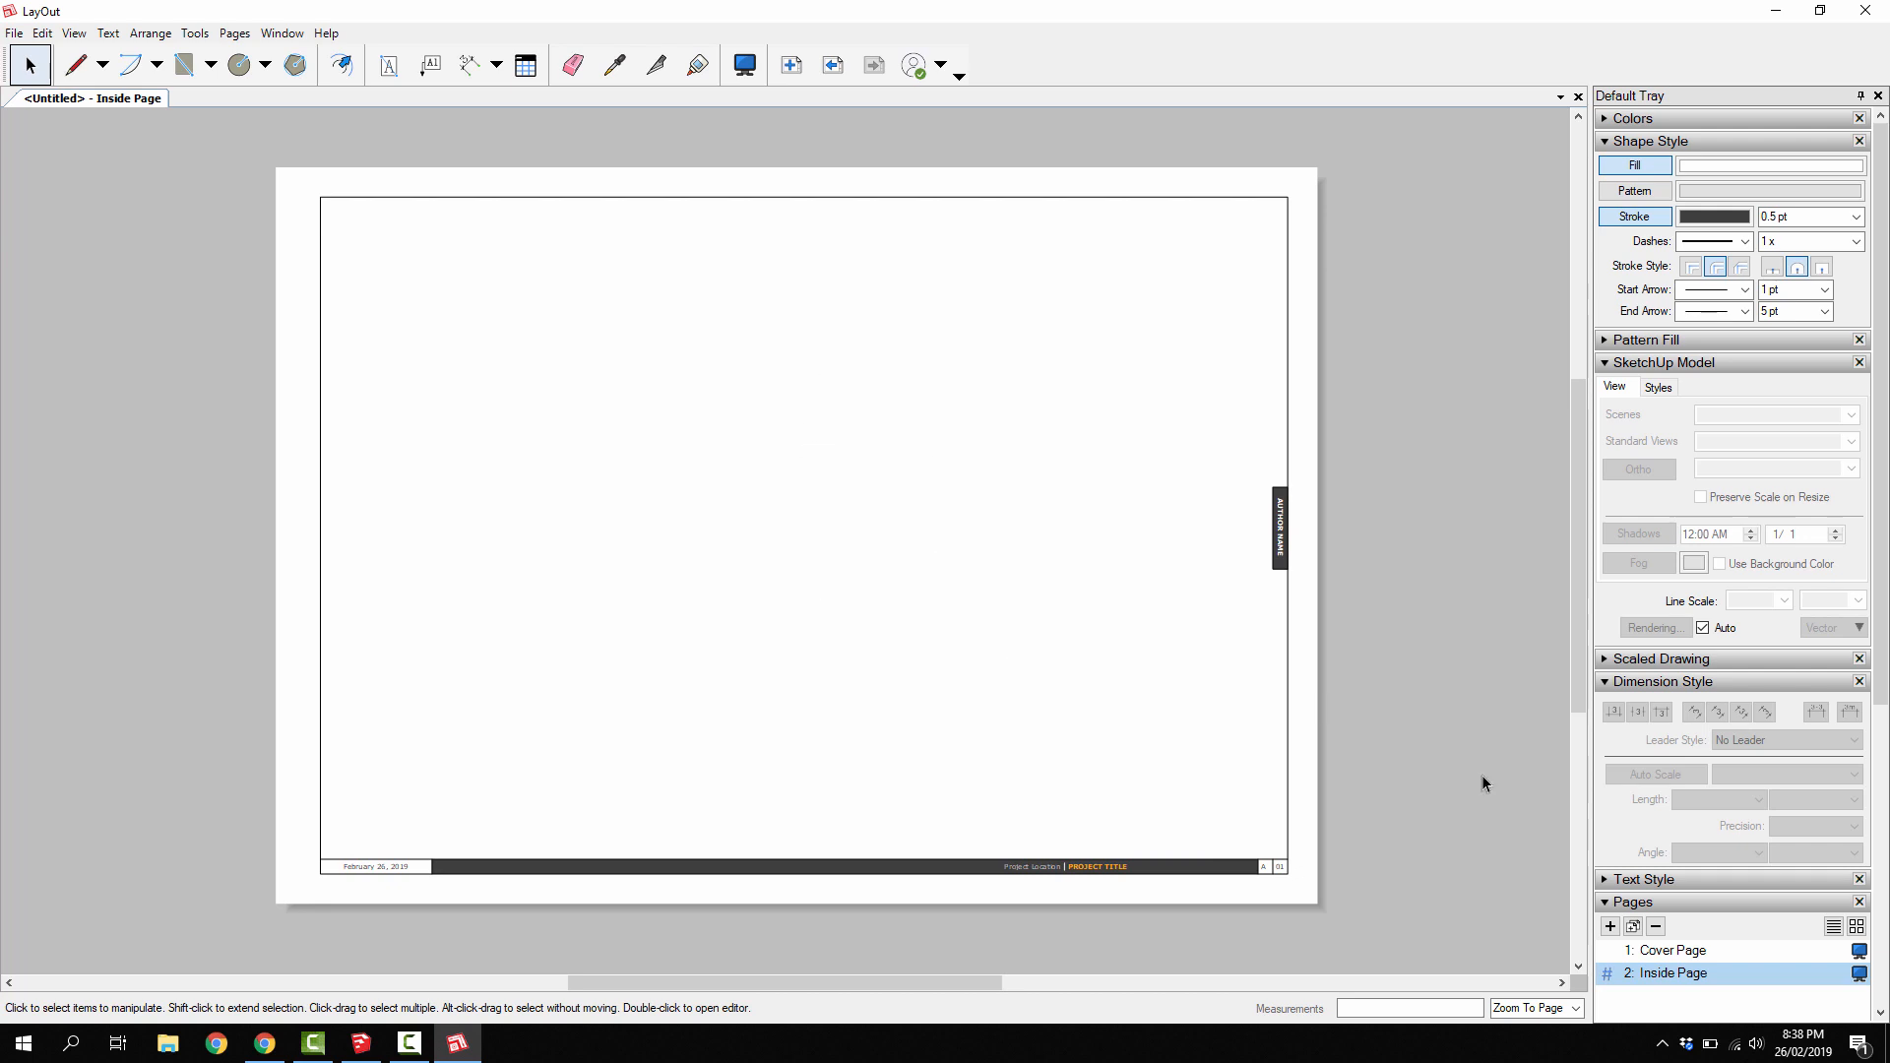
- Collapse the Dimension Style, SketchUp Model, Shape Style, Layers and Instructor sections of the Default Tray
click(1645, 685)
click(1636, 362)
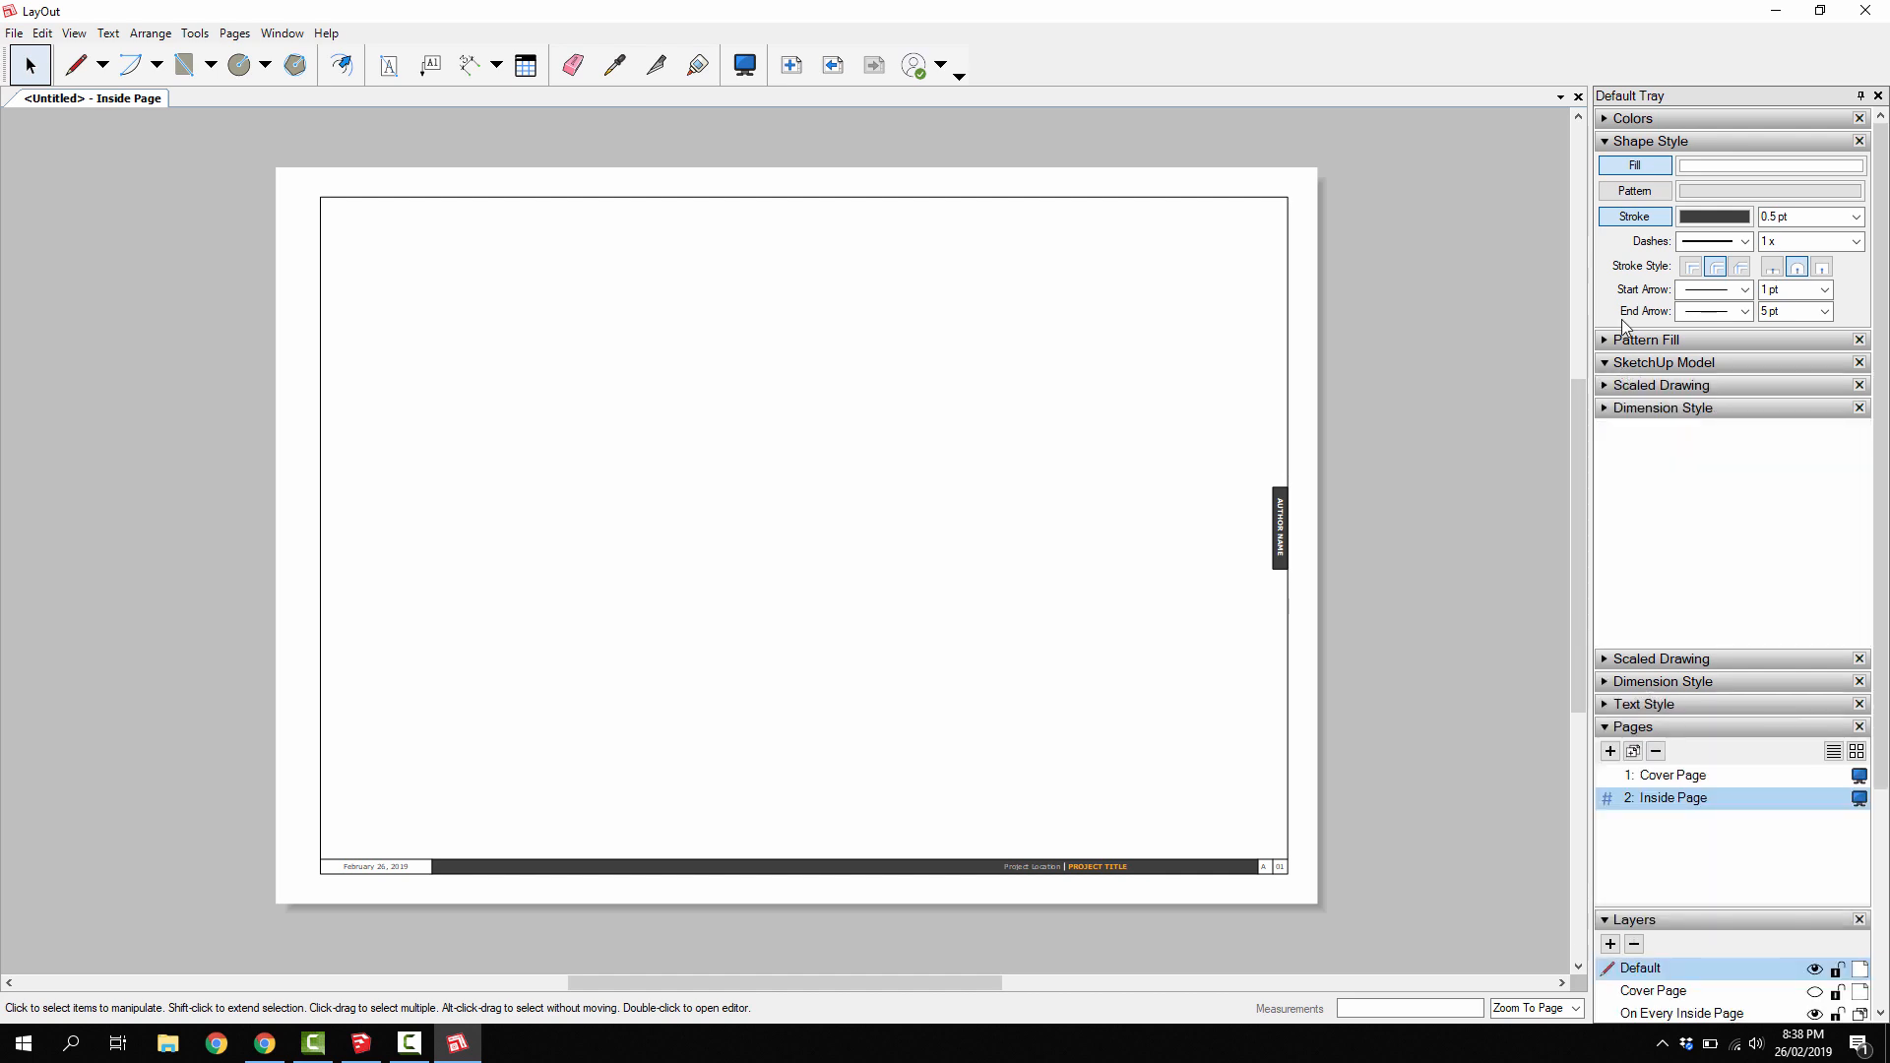
click(1623, 143)
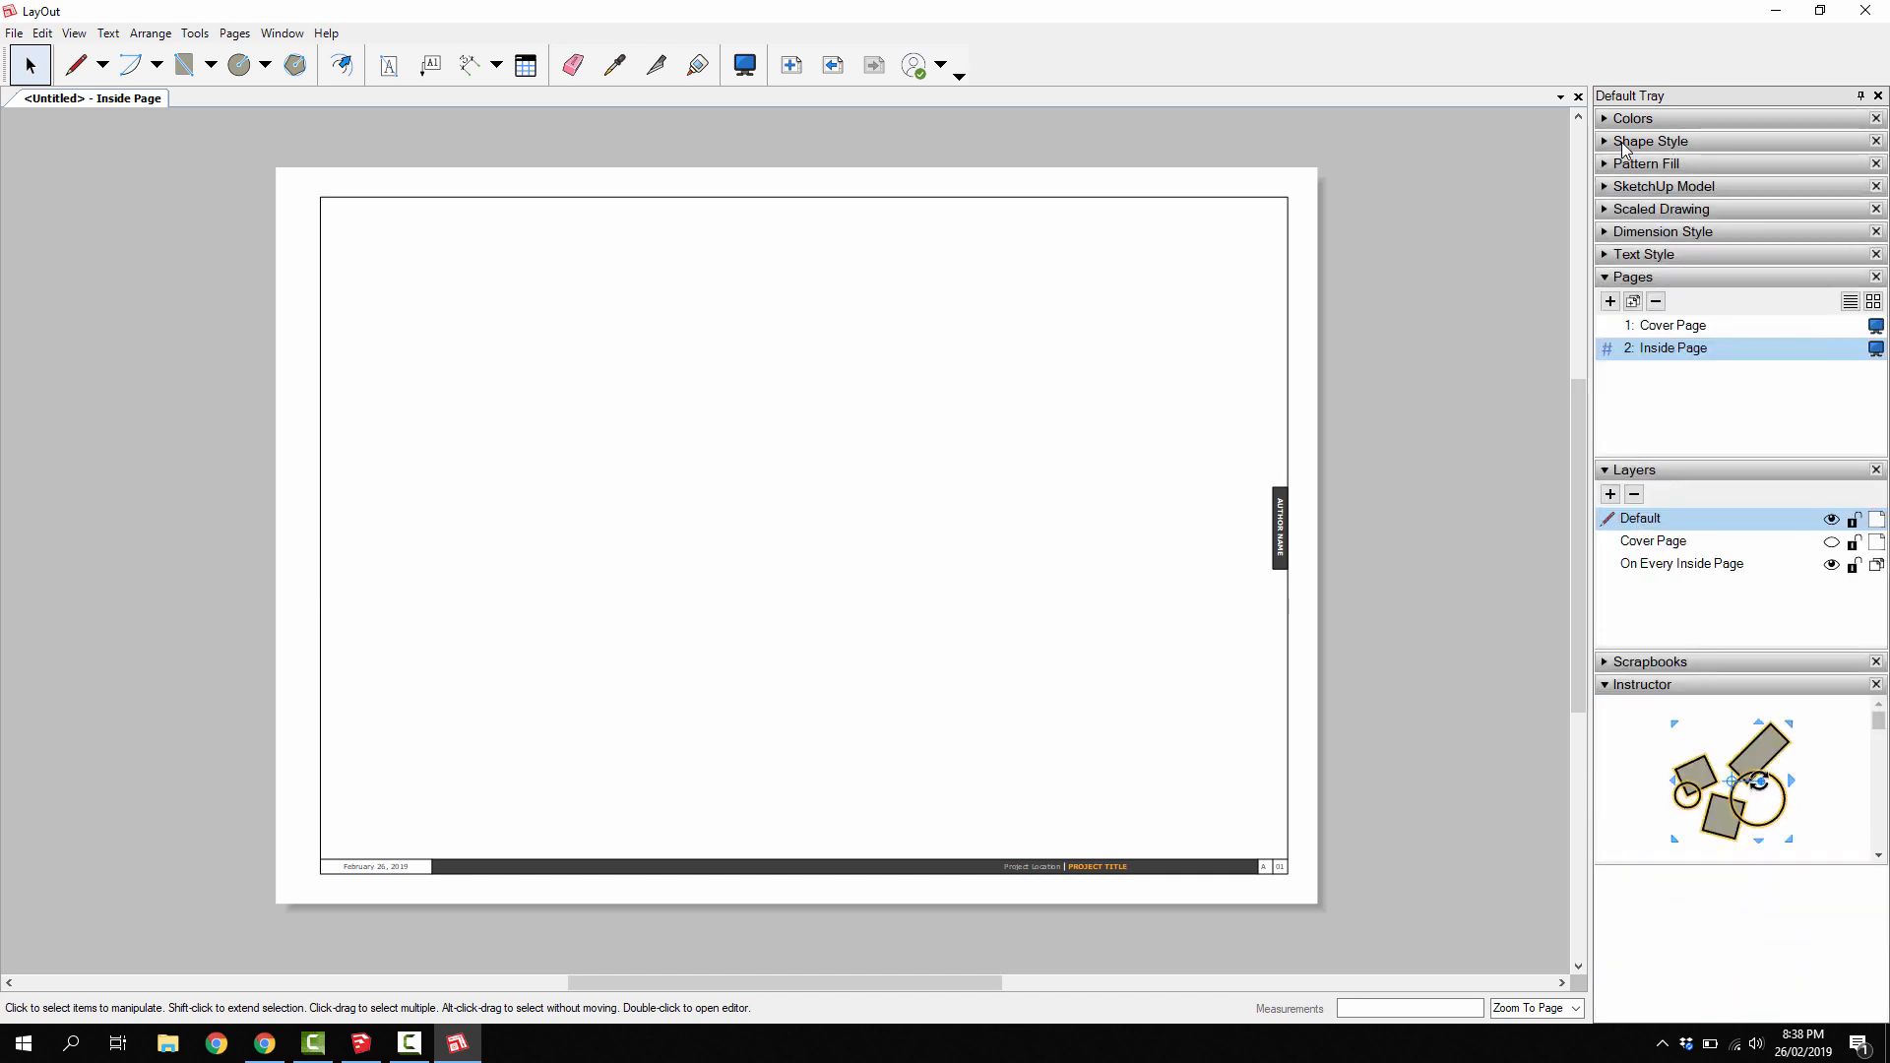
click(1627, 470)
click(1624, 518)
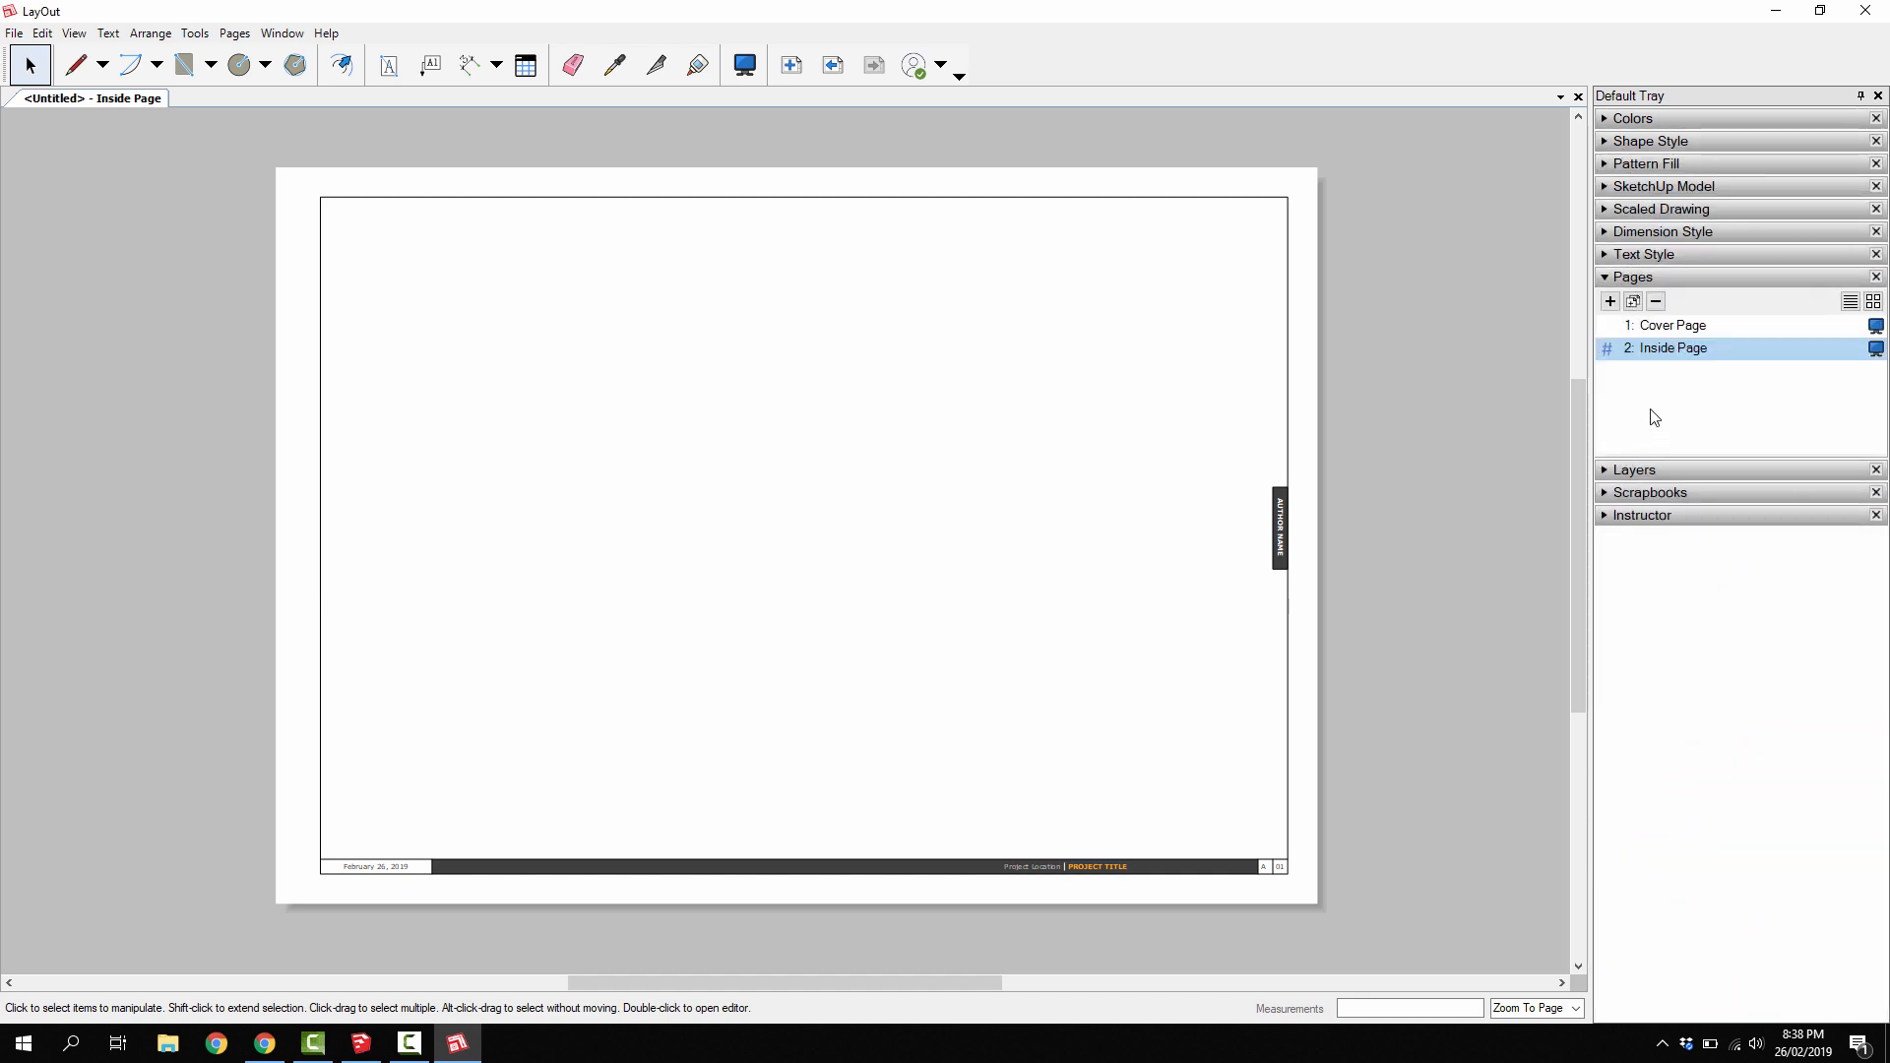
- View the Cover Page and return to the Inside Page
click(1650, 325)
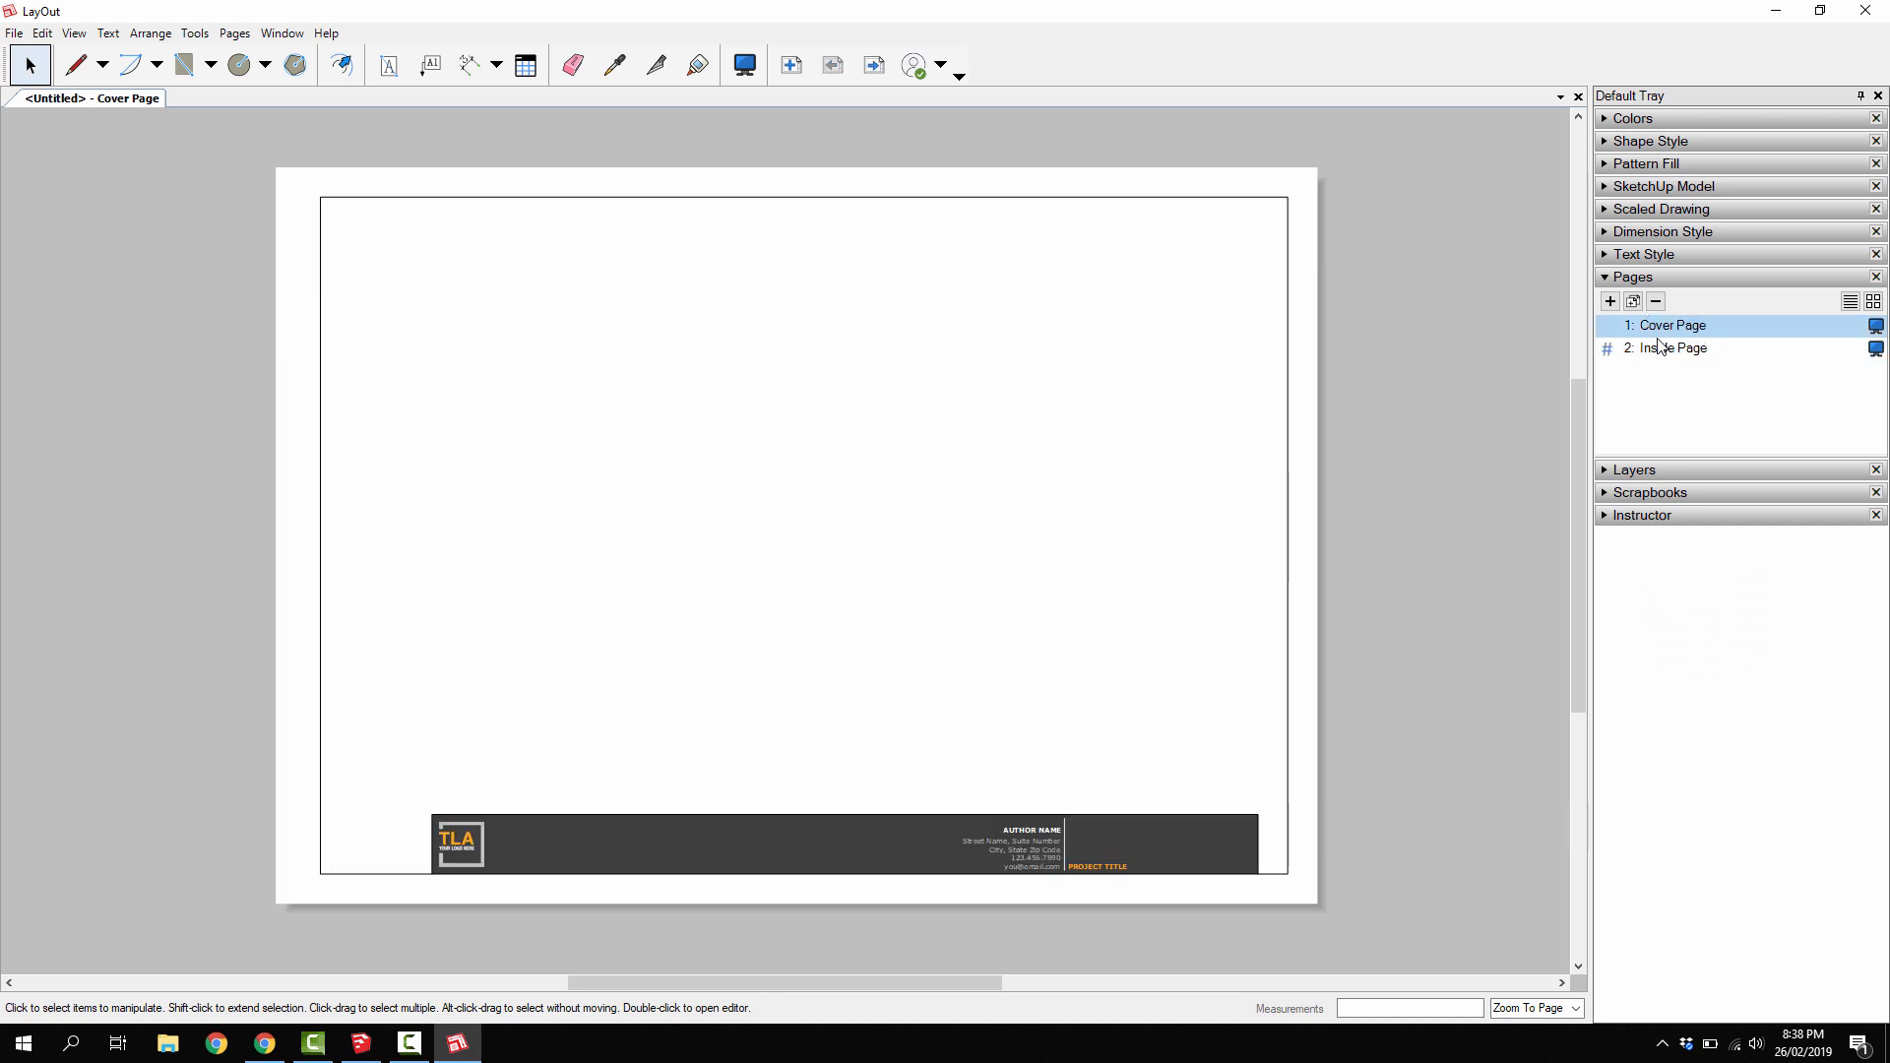
click(1657, 349)
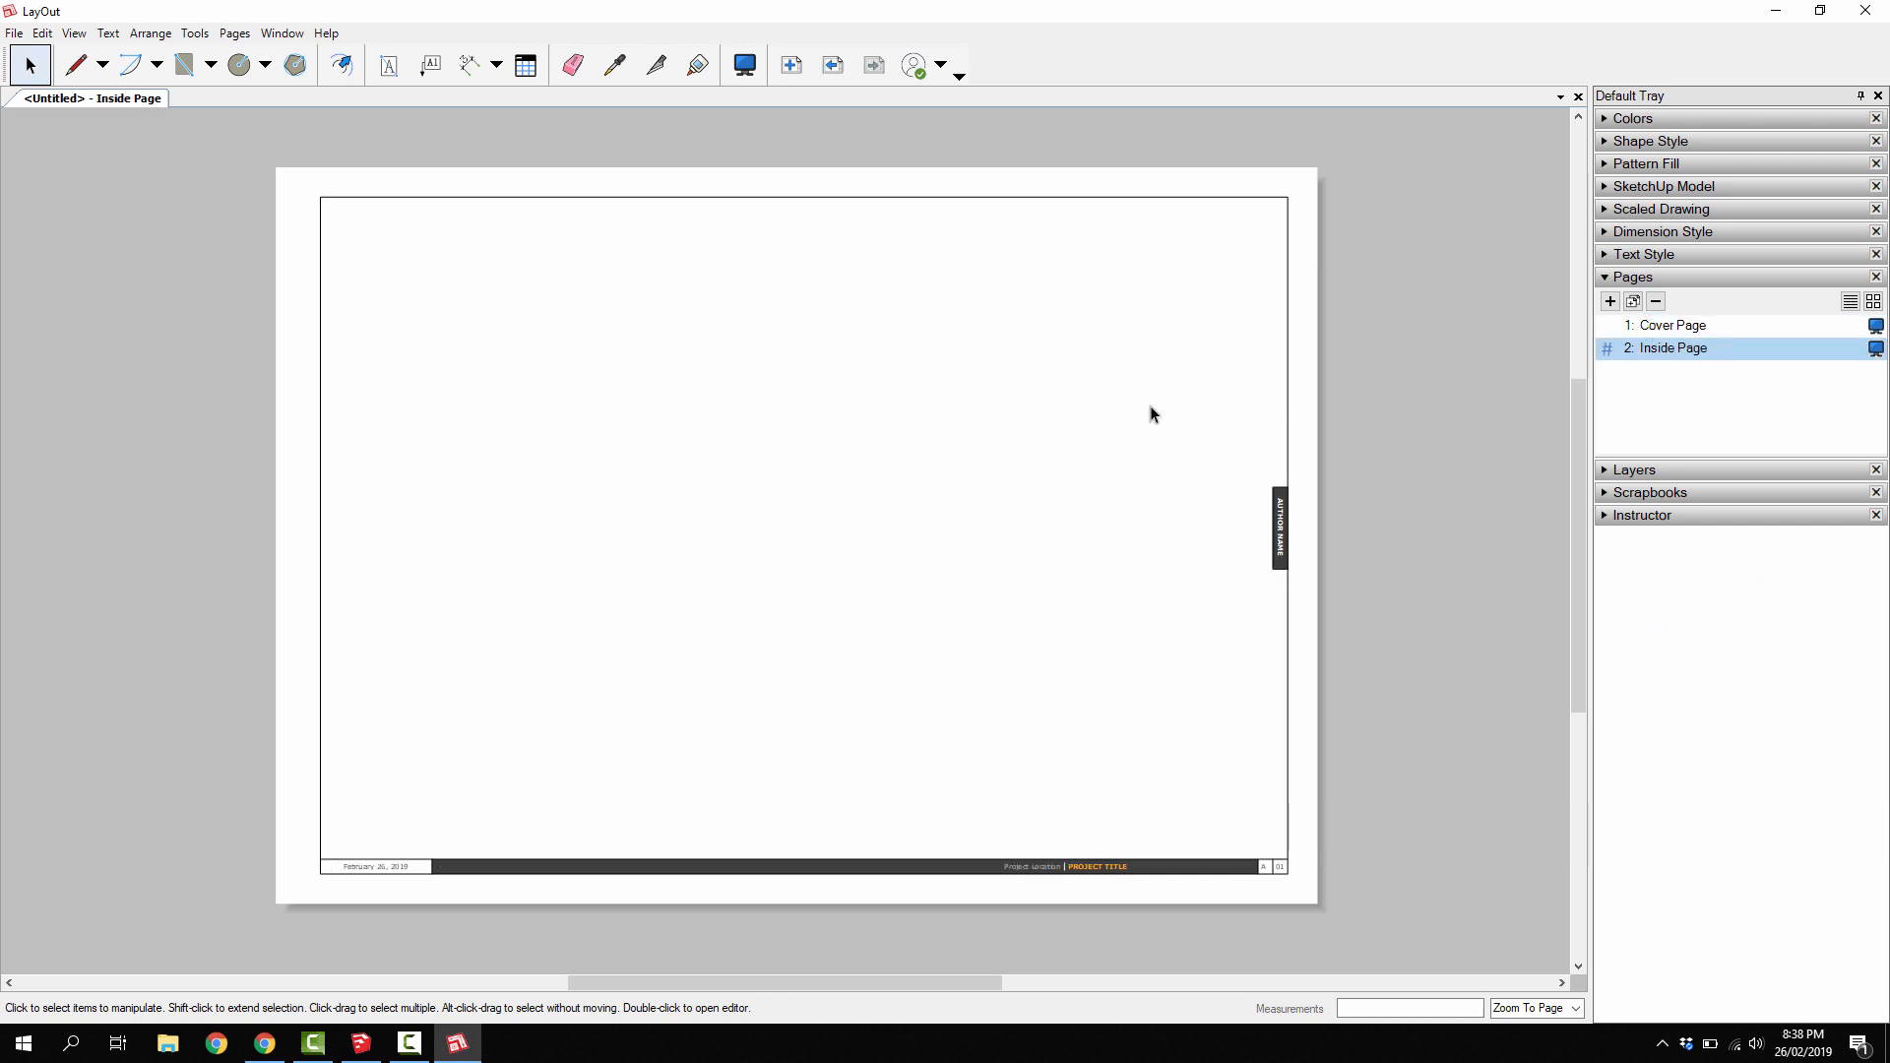
middle_drag(919, 409, 892, 406)
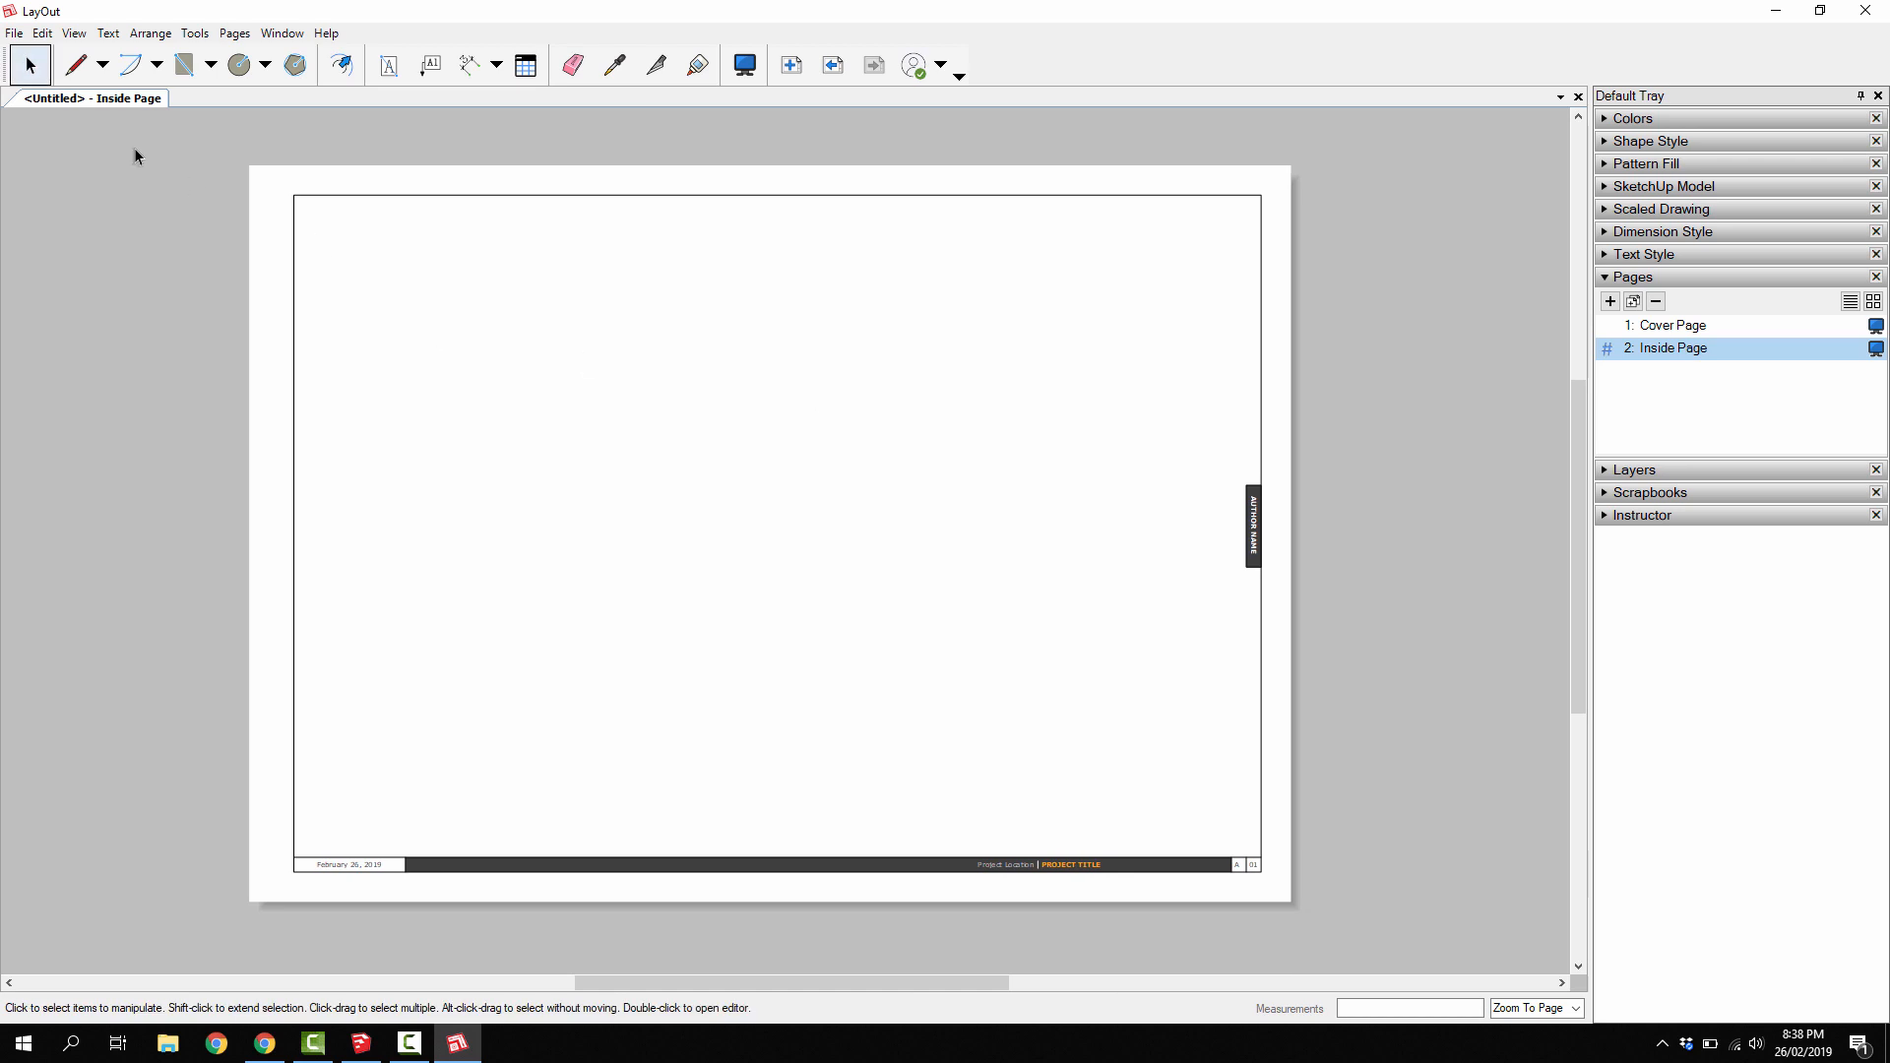
- Customize the main toolbar by adding the New, Open and Insert commands at its start, before the Select tool
click(74, 32)
mouse_move(69, 71)
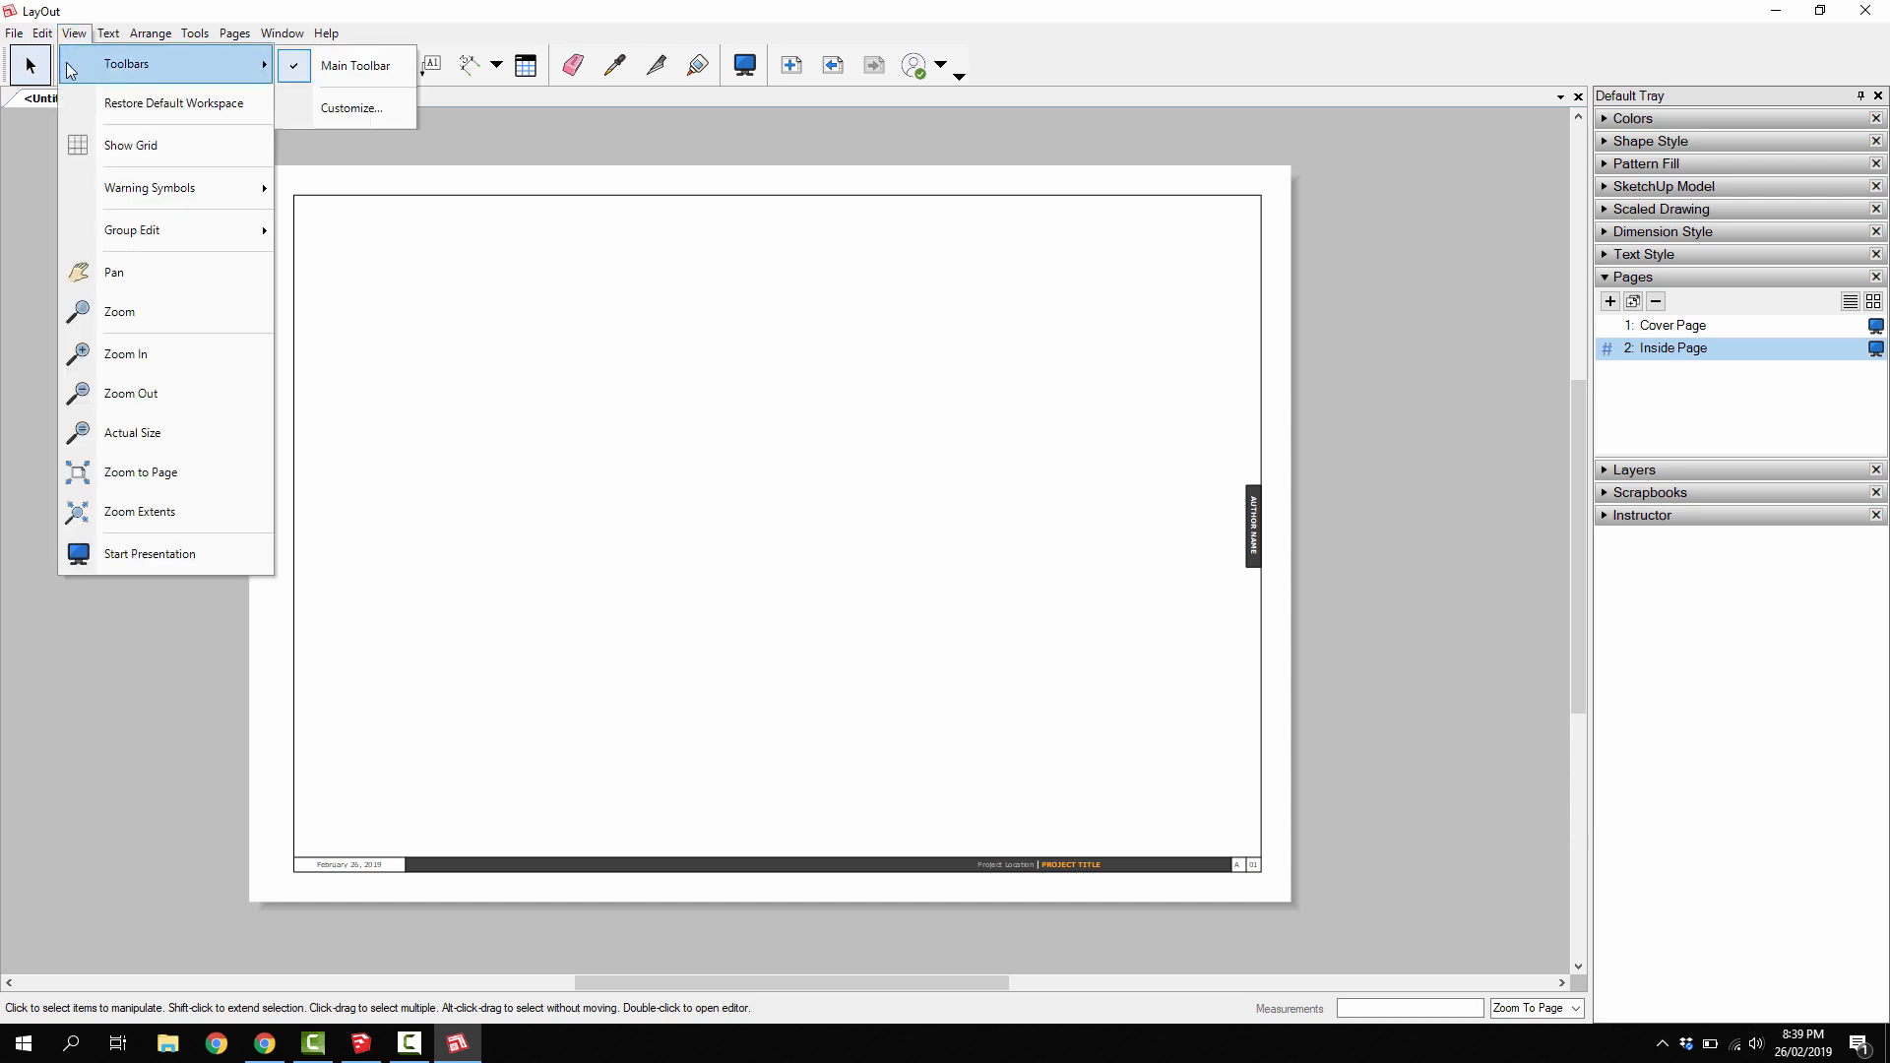
click(357, 114)
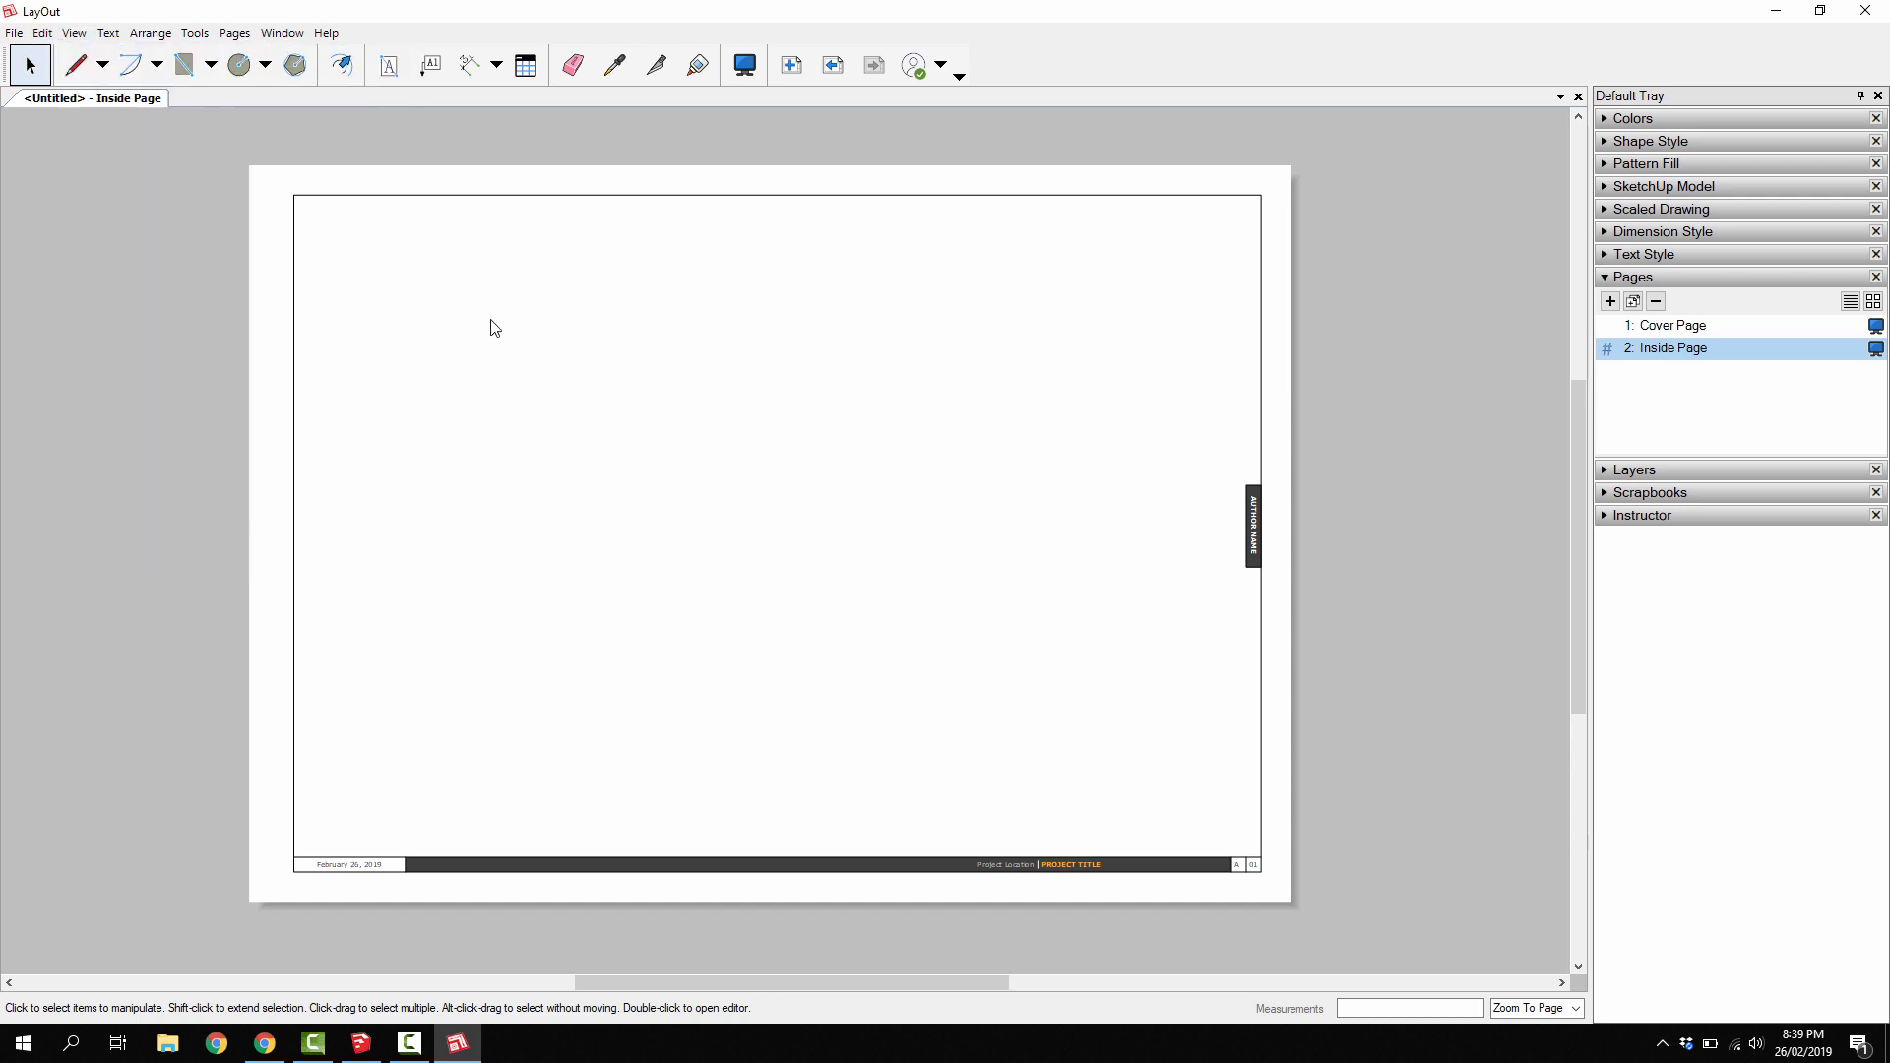
click(864, 377)
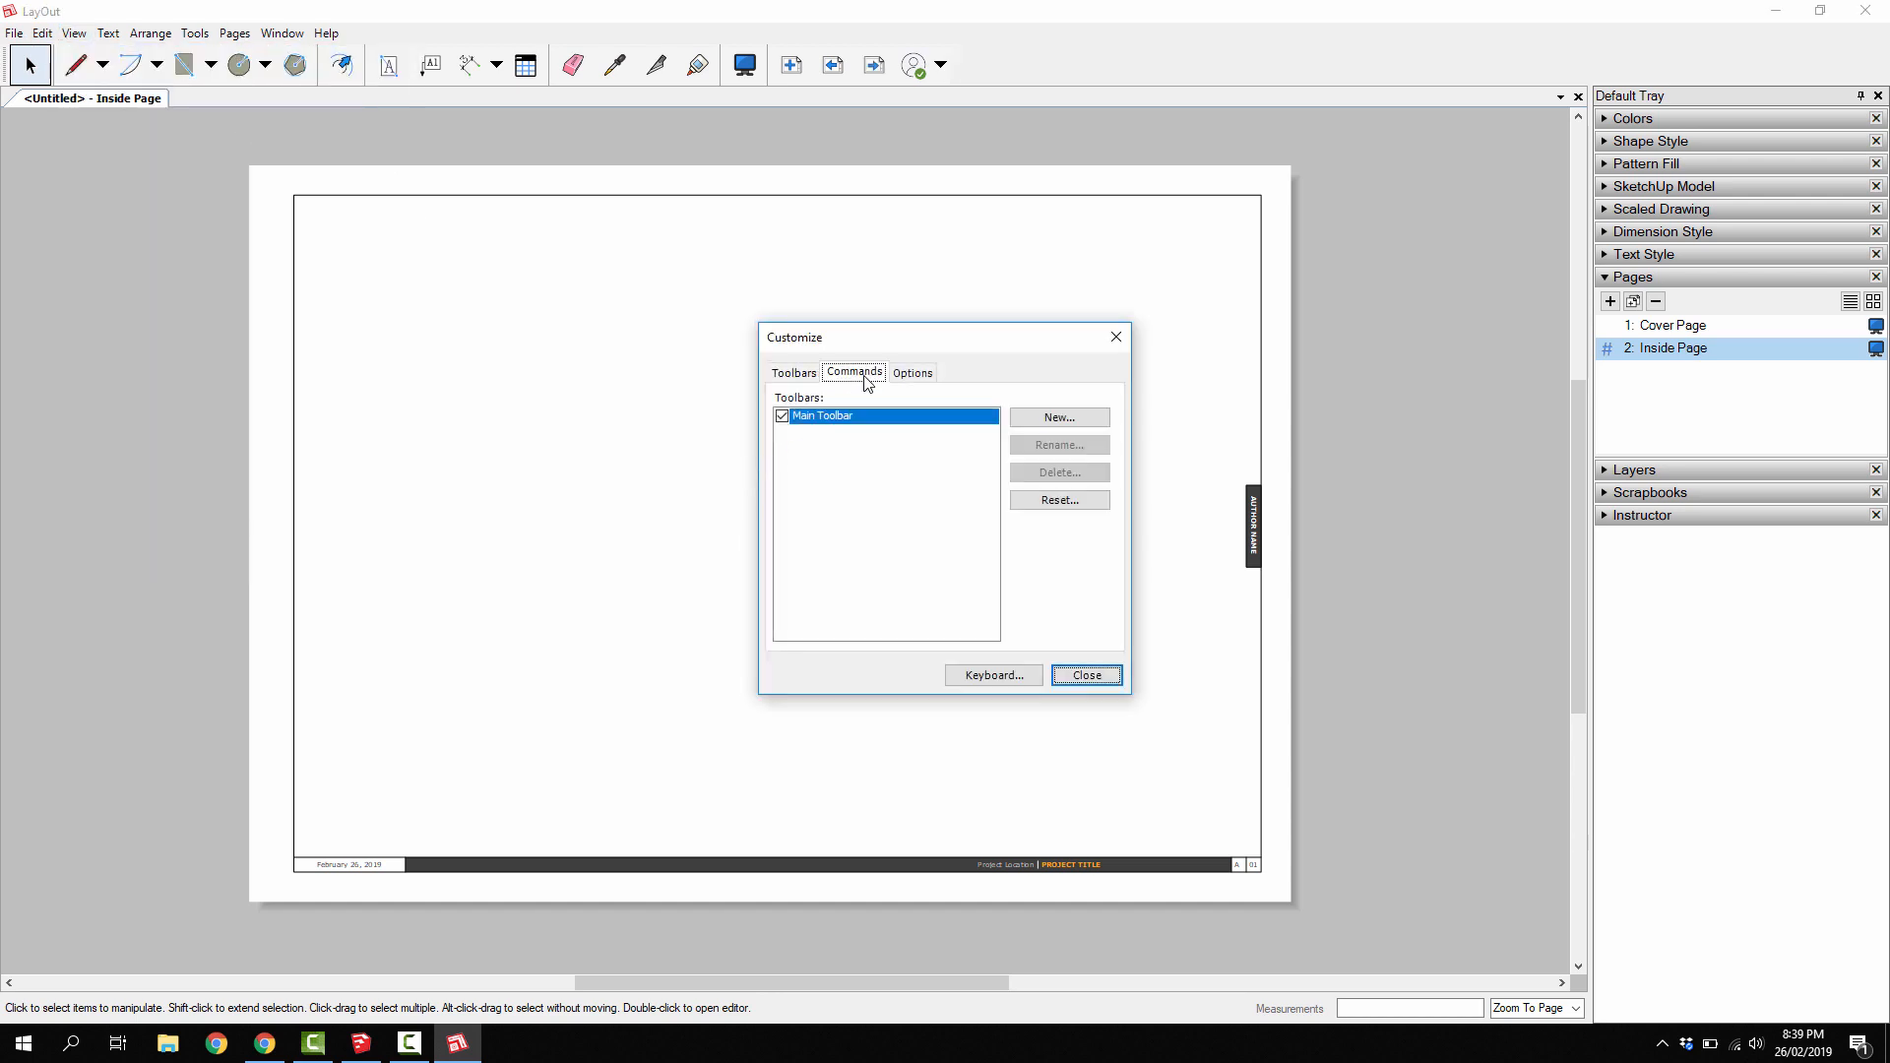
drag(955, 461, 22, 69)
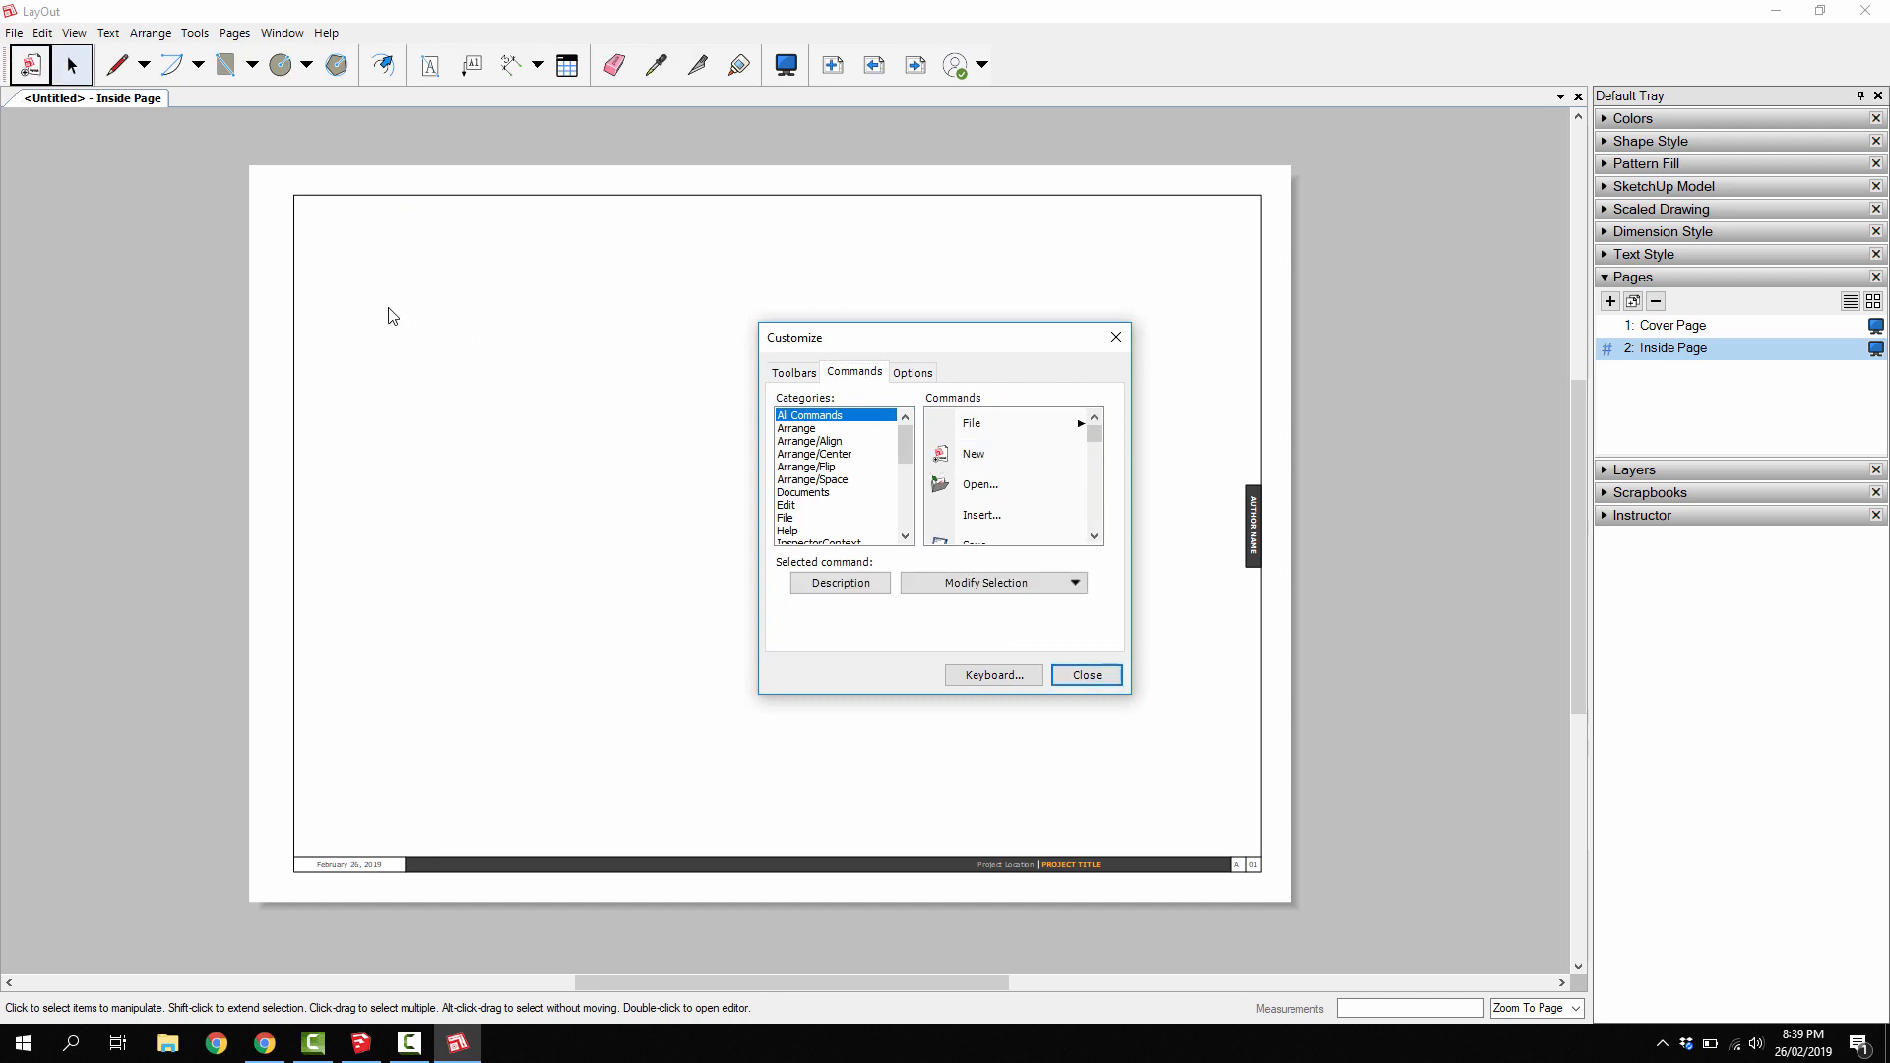
drag(968, 493, 47, 79)
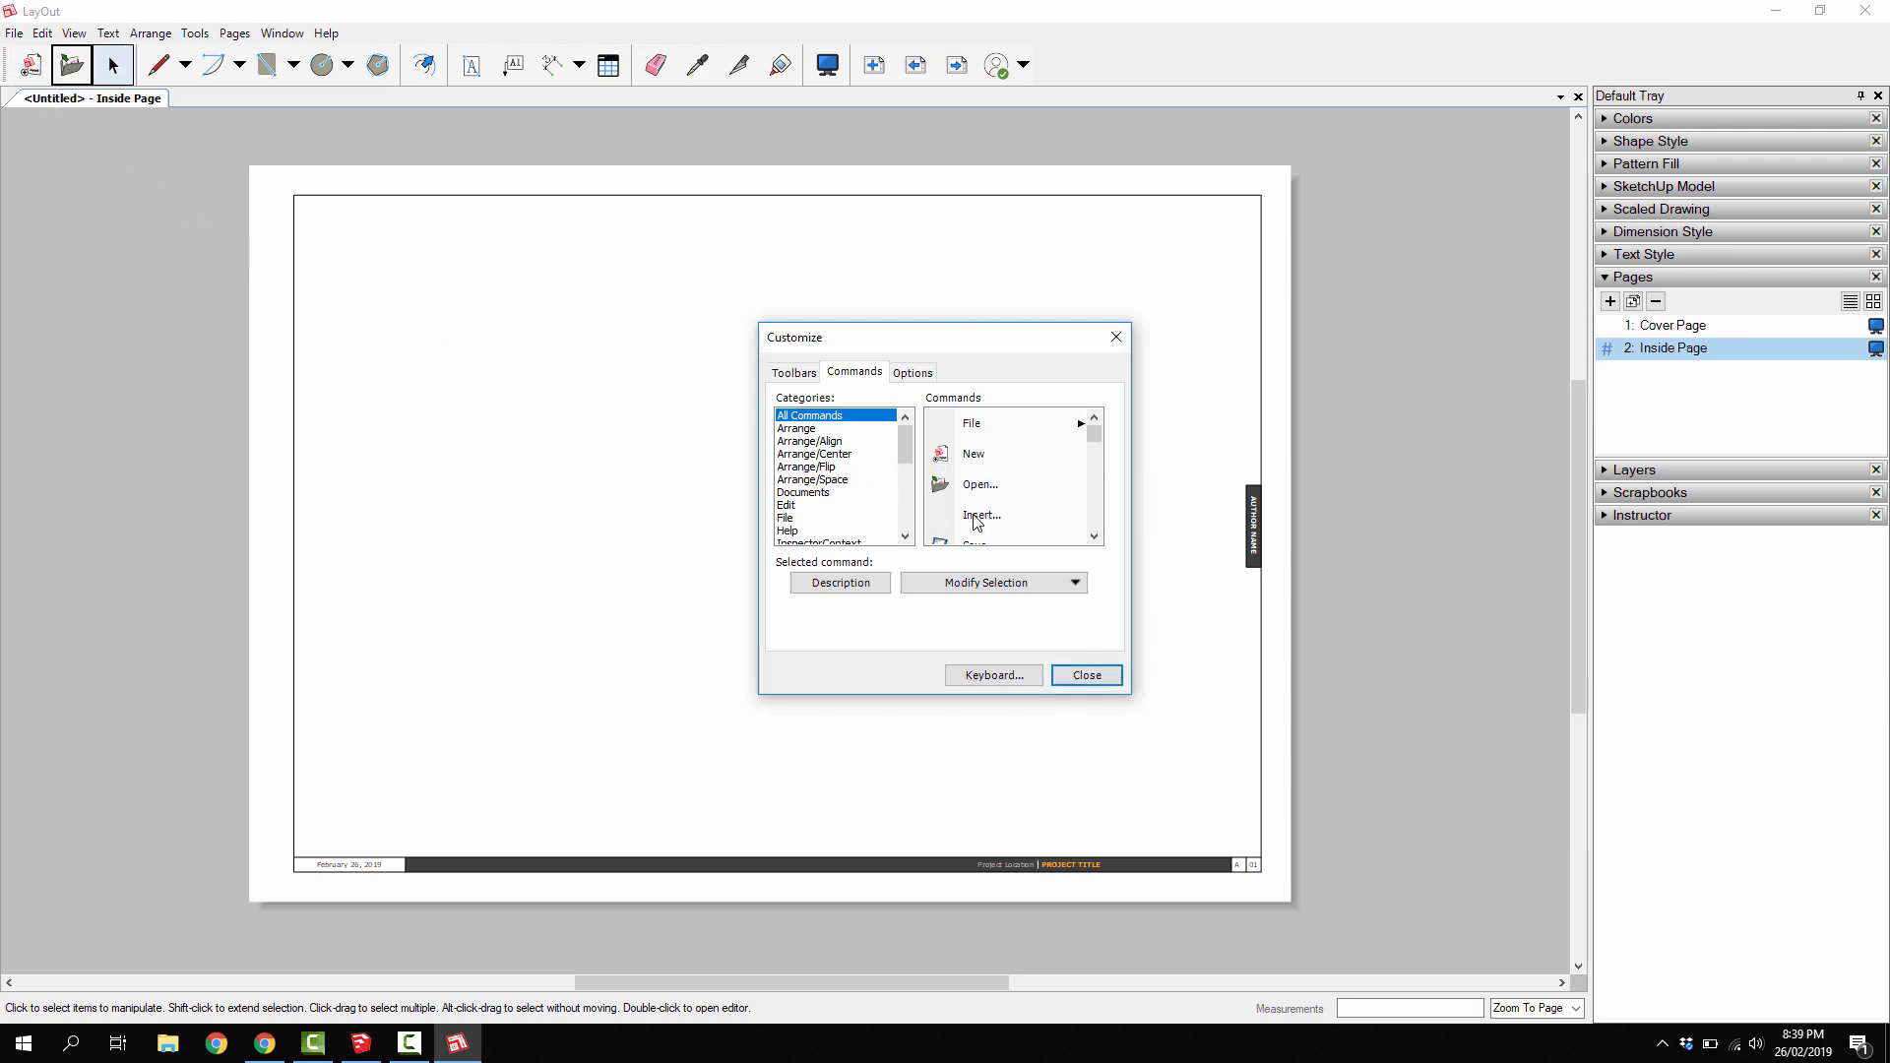
drag(977, 522, 95, 78)
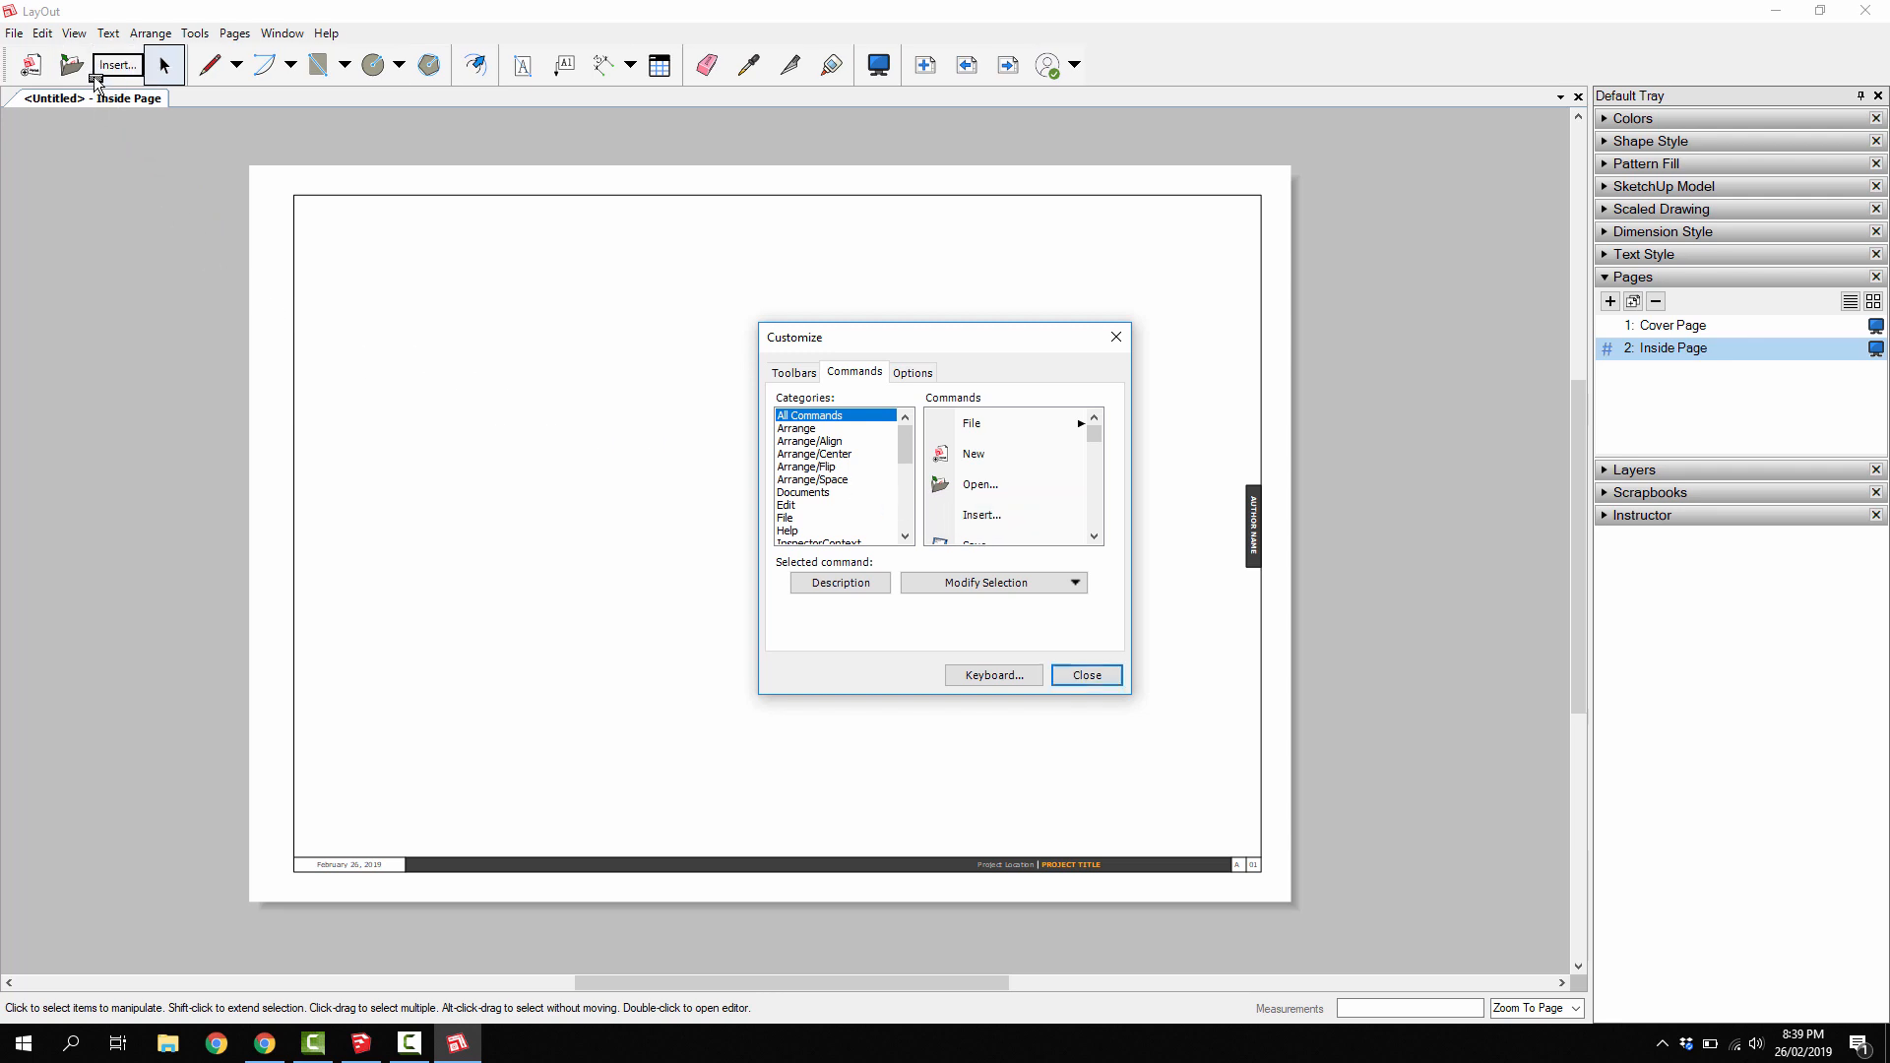
- Add Save between Open and Insert on the main toolbar, and place Undo and Redo after Insert
click(963, 543)
drag(963, 519, 98, 69)
scroll(967, 504, down, 4)
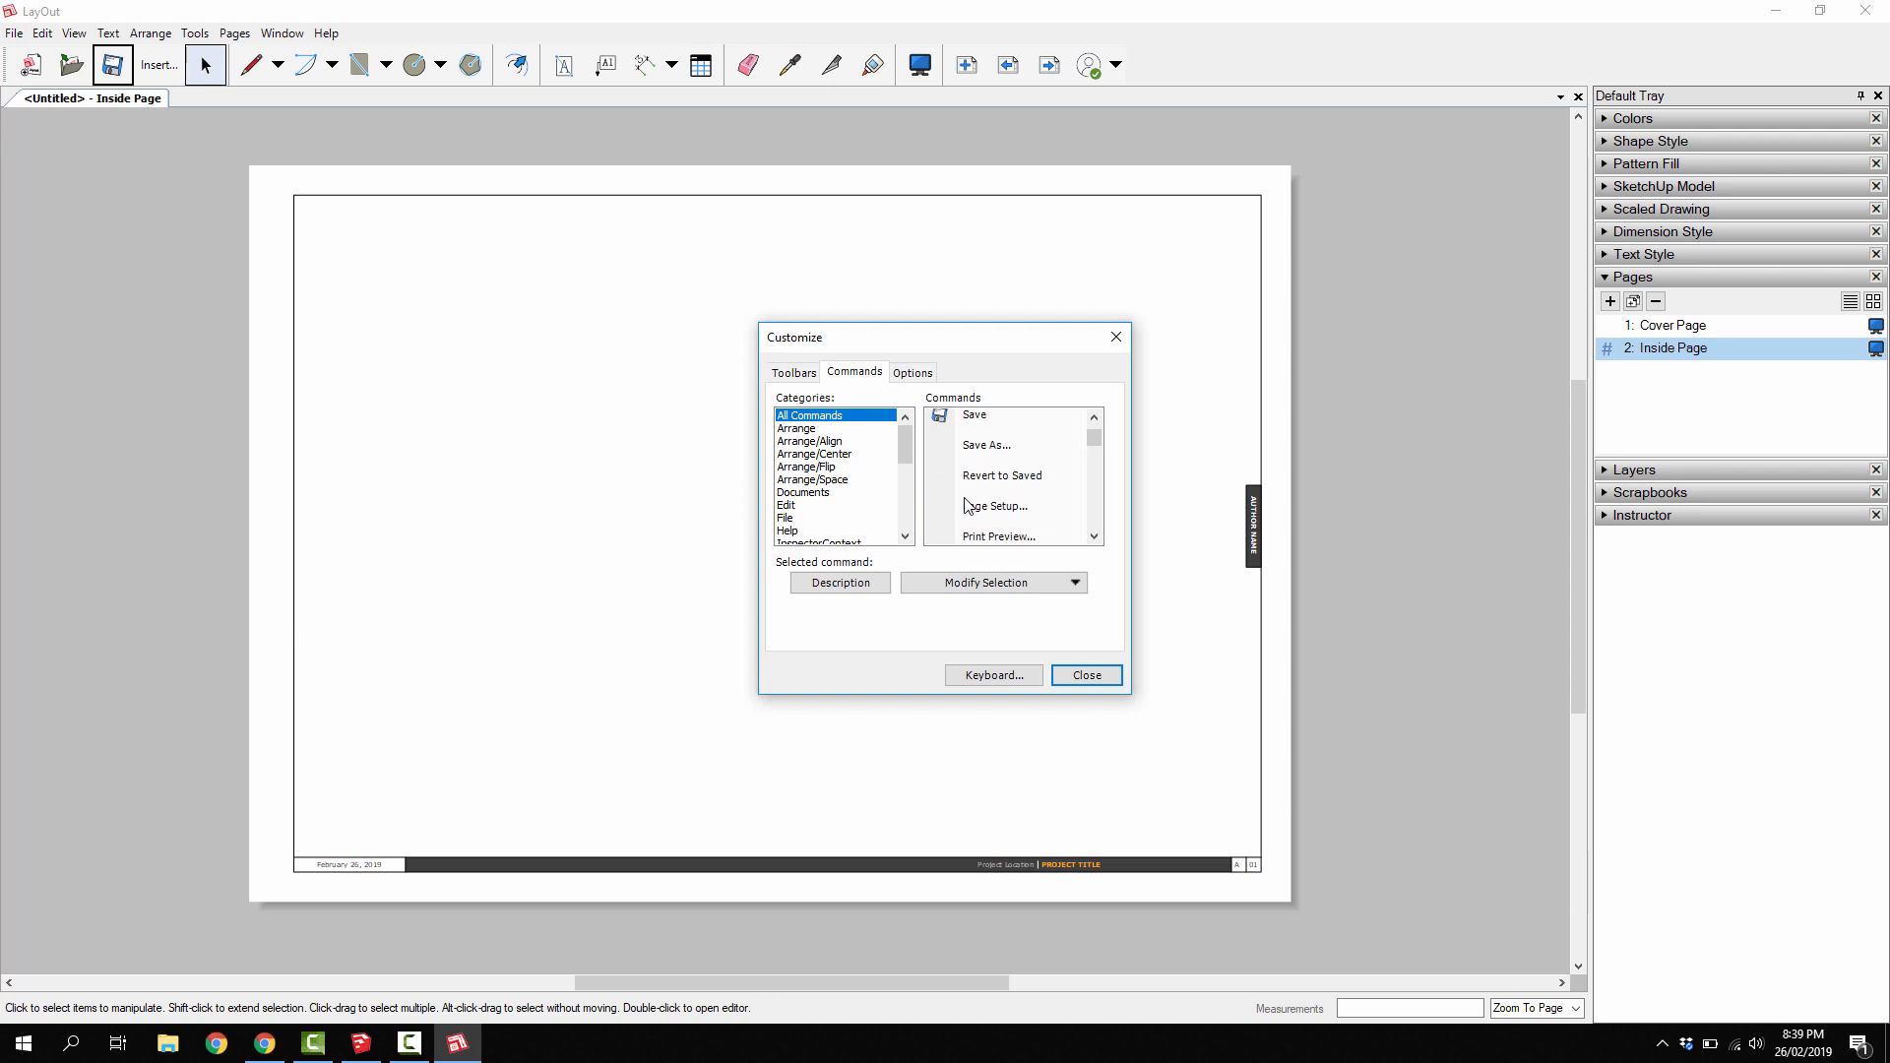
drag(967, 492, 192, 64)
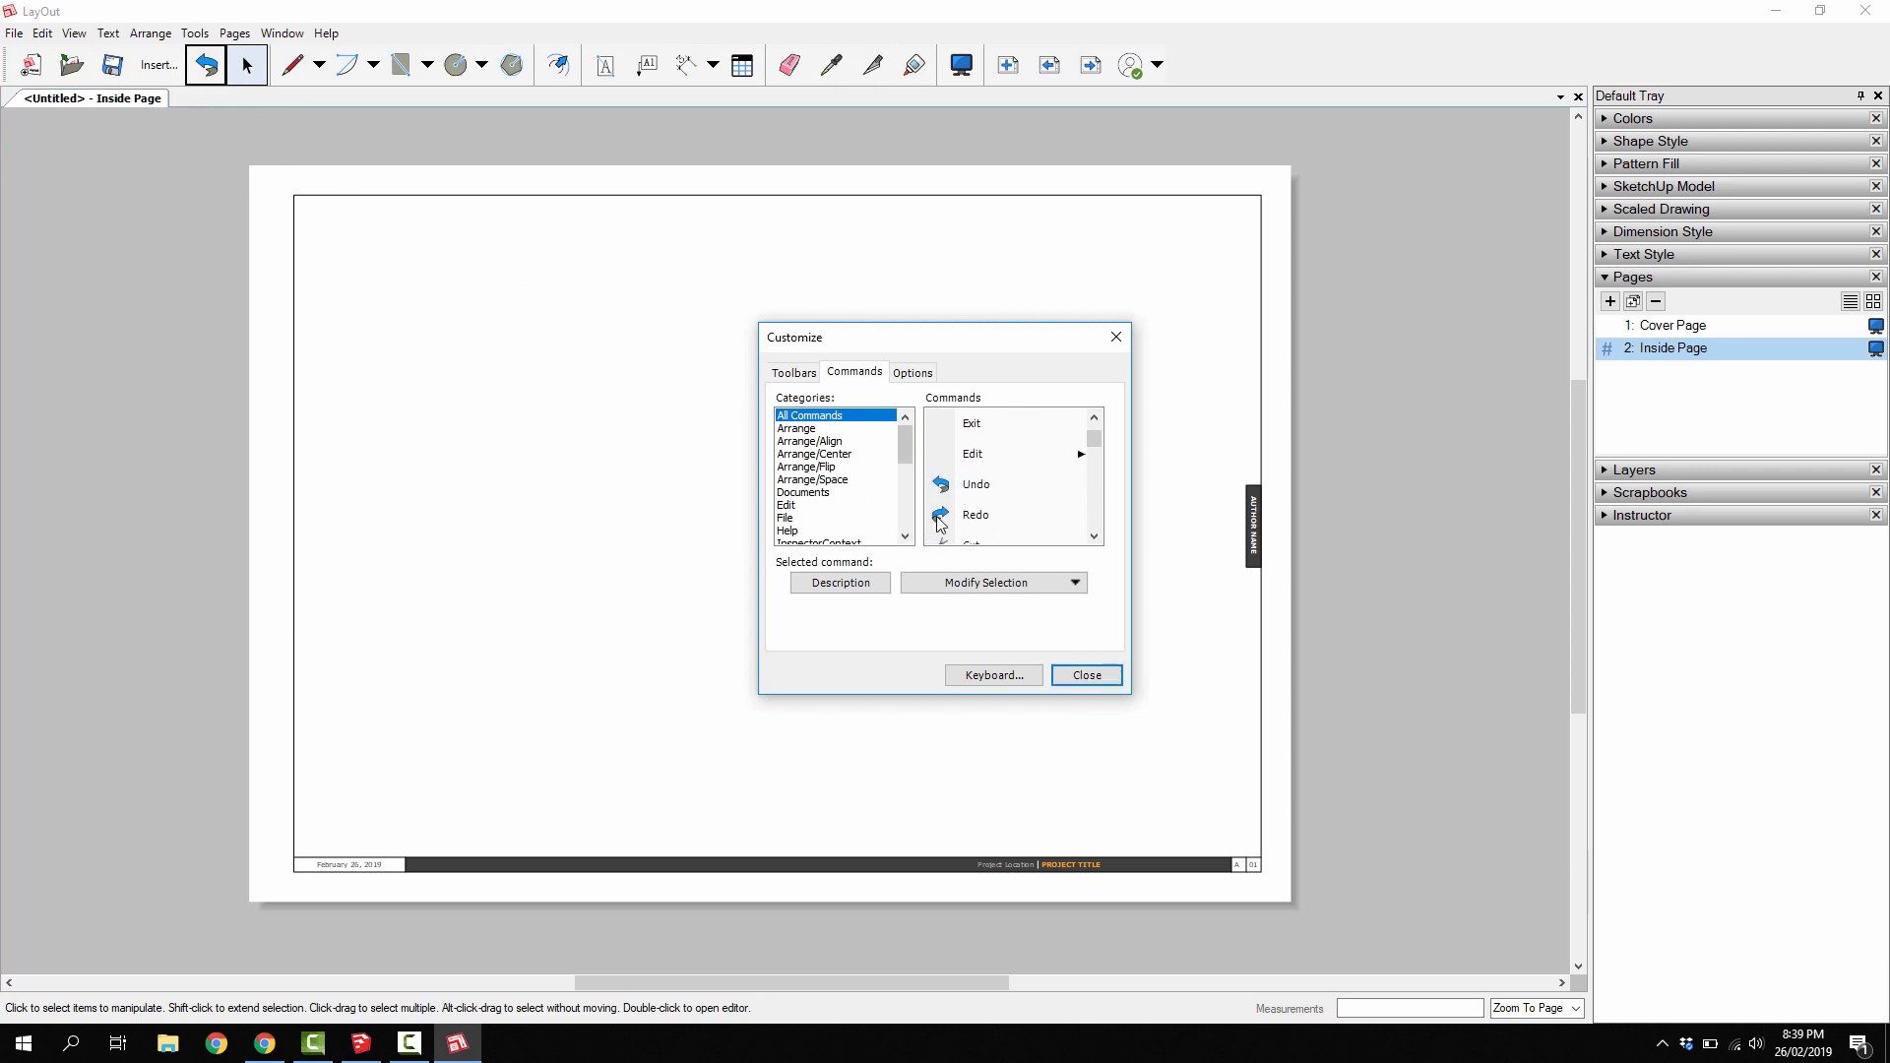
drag(940, 522, 238, 67)
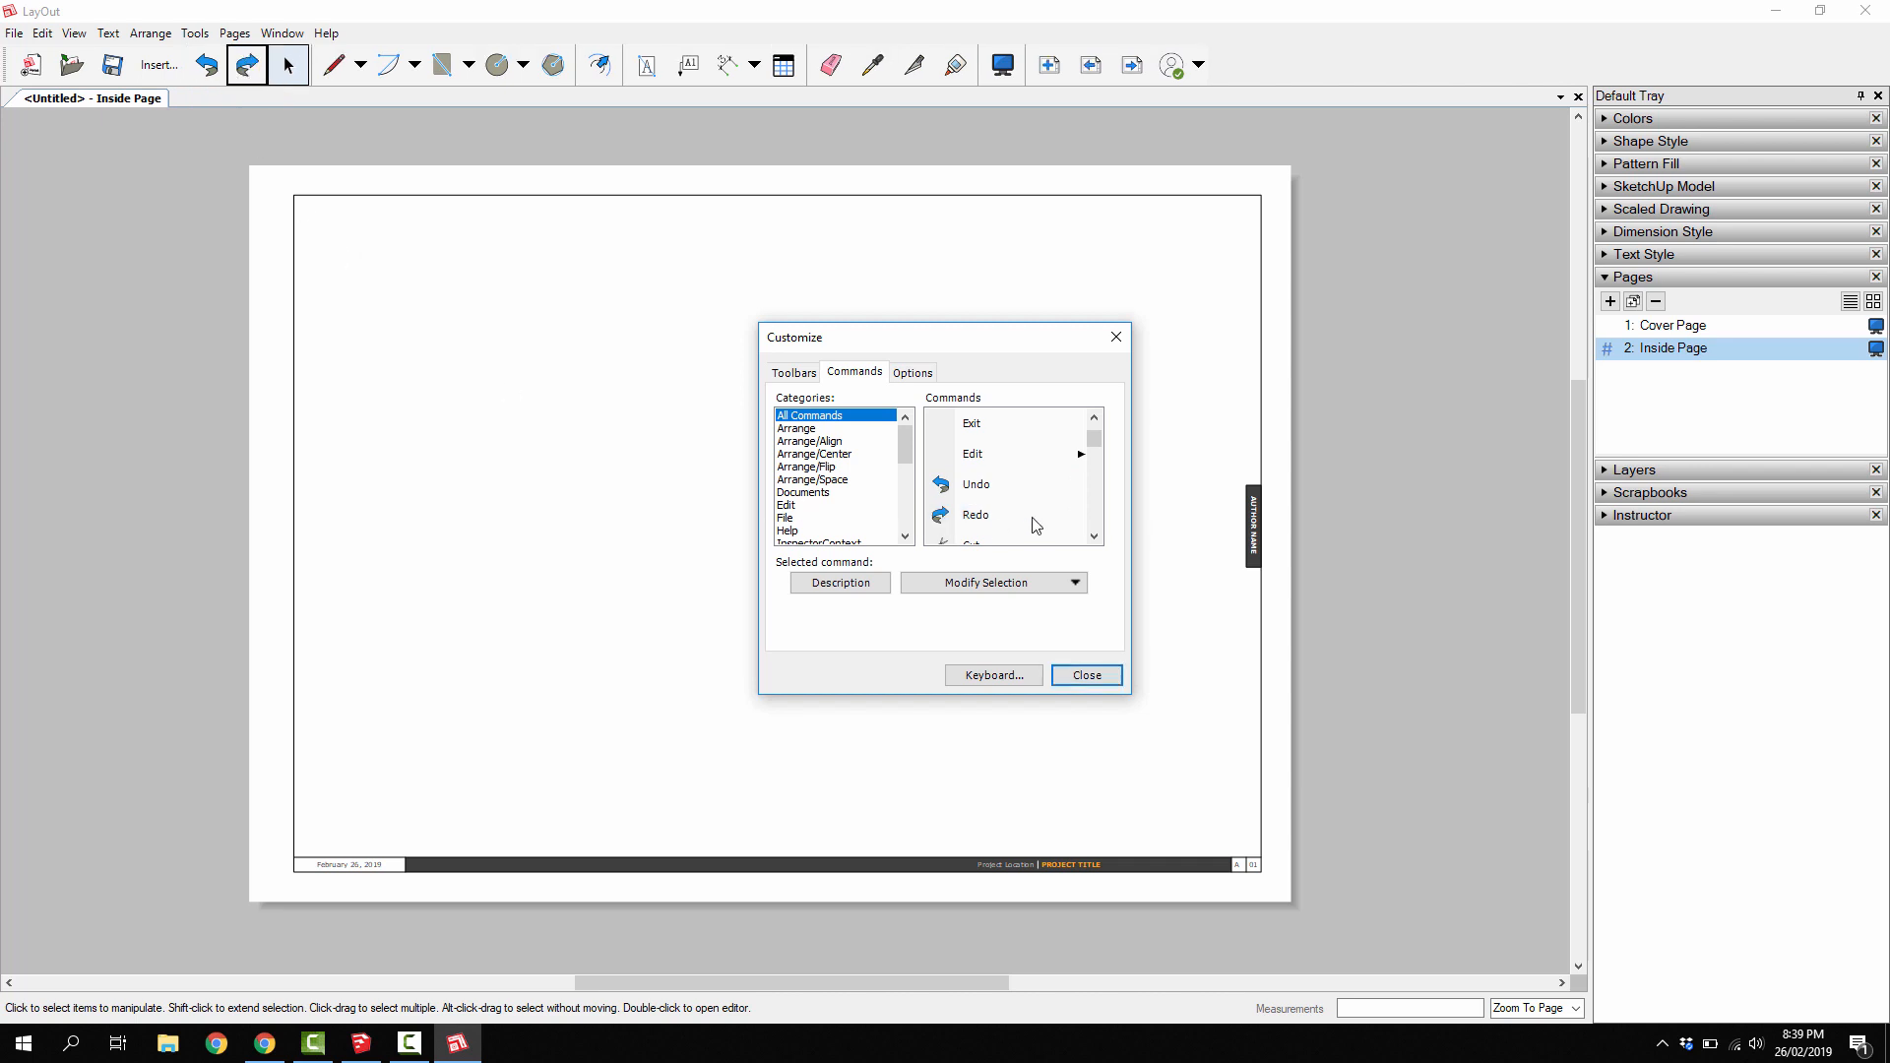
- Find the Grid Snap Off command among all commands and add it to the end of the main toolbar
scroll(1016, 492, down, 2)
click(1010, 485)
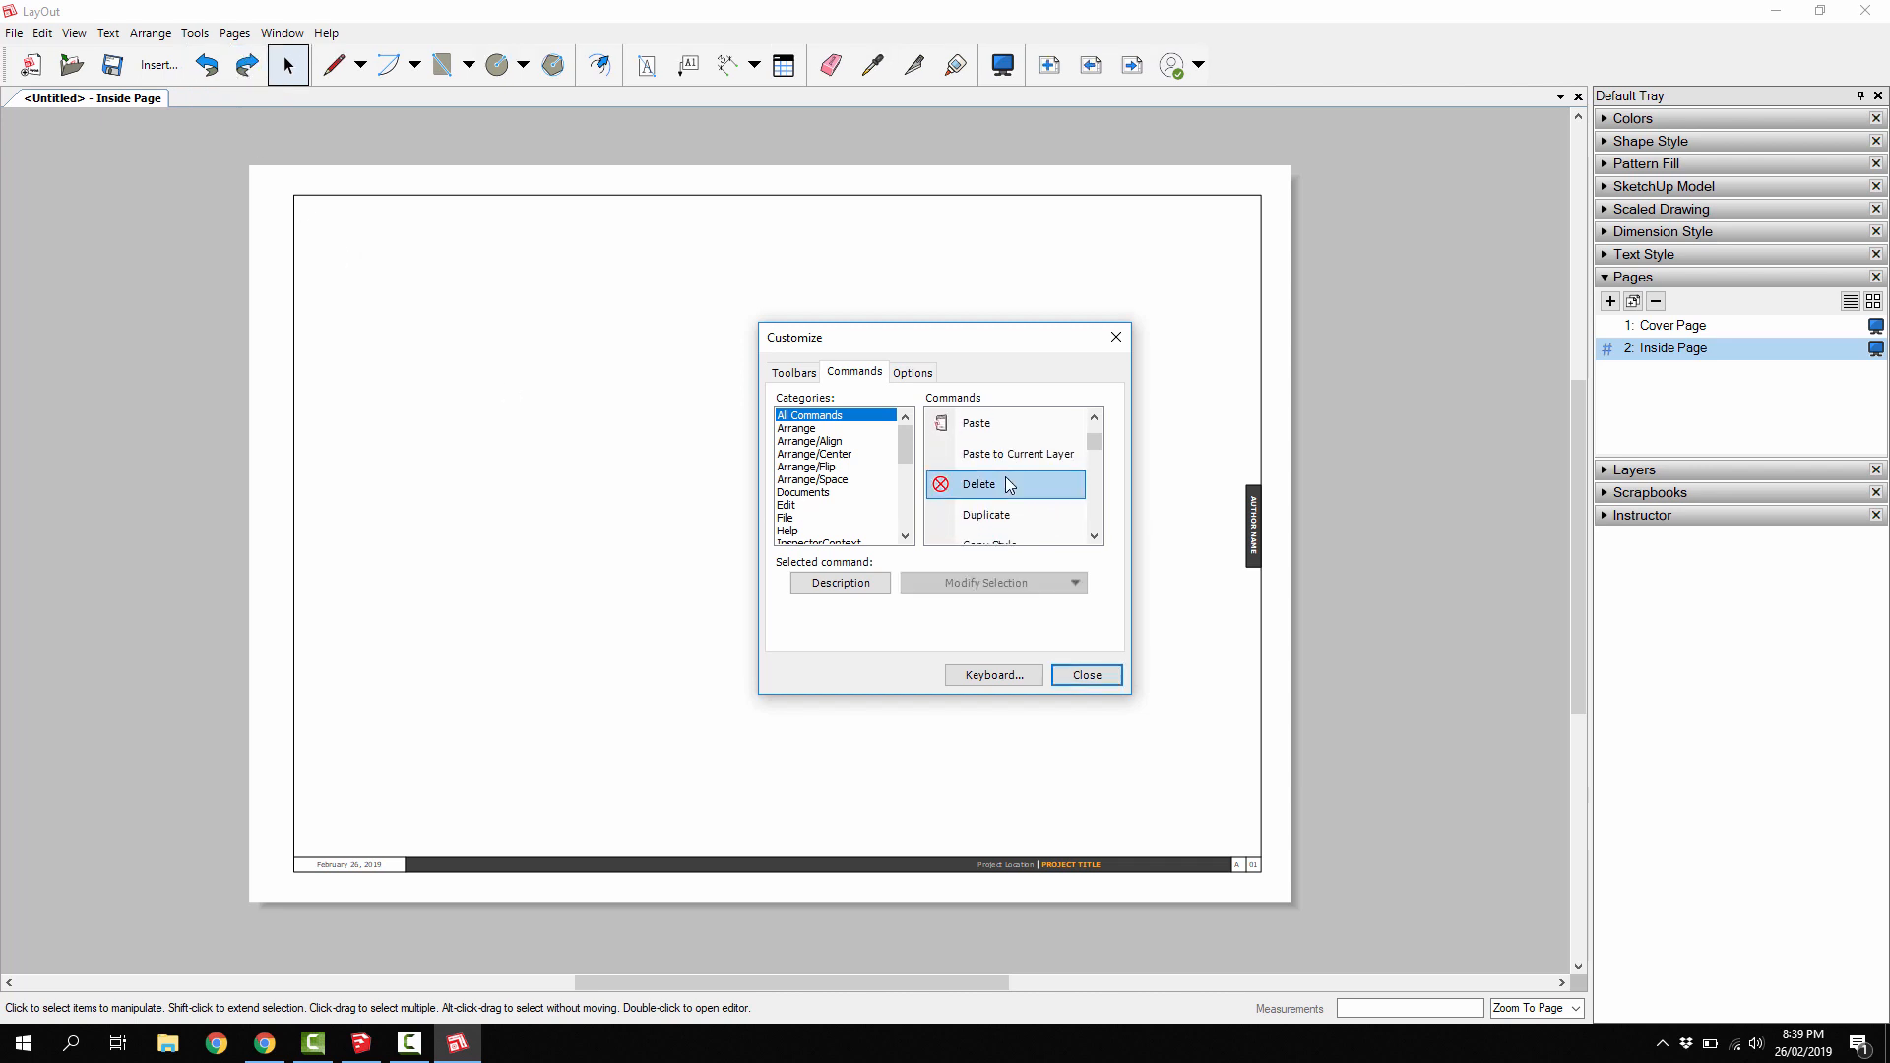
scroll(1010, 485, down, 5)
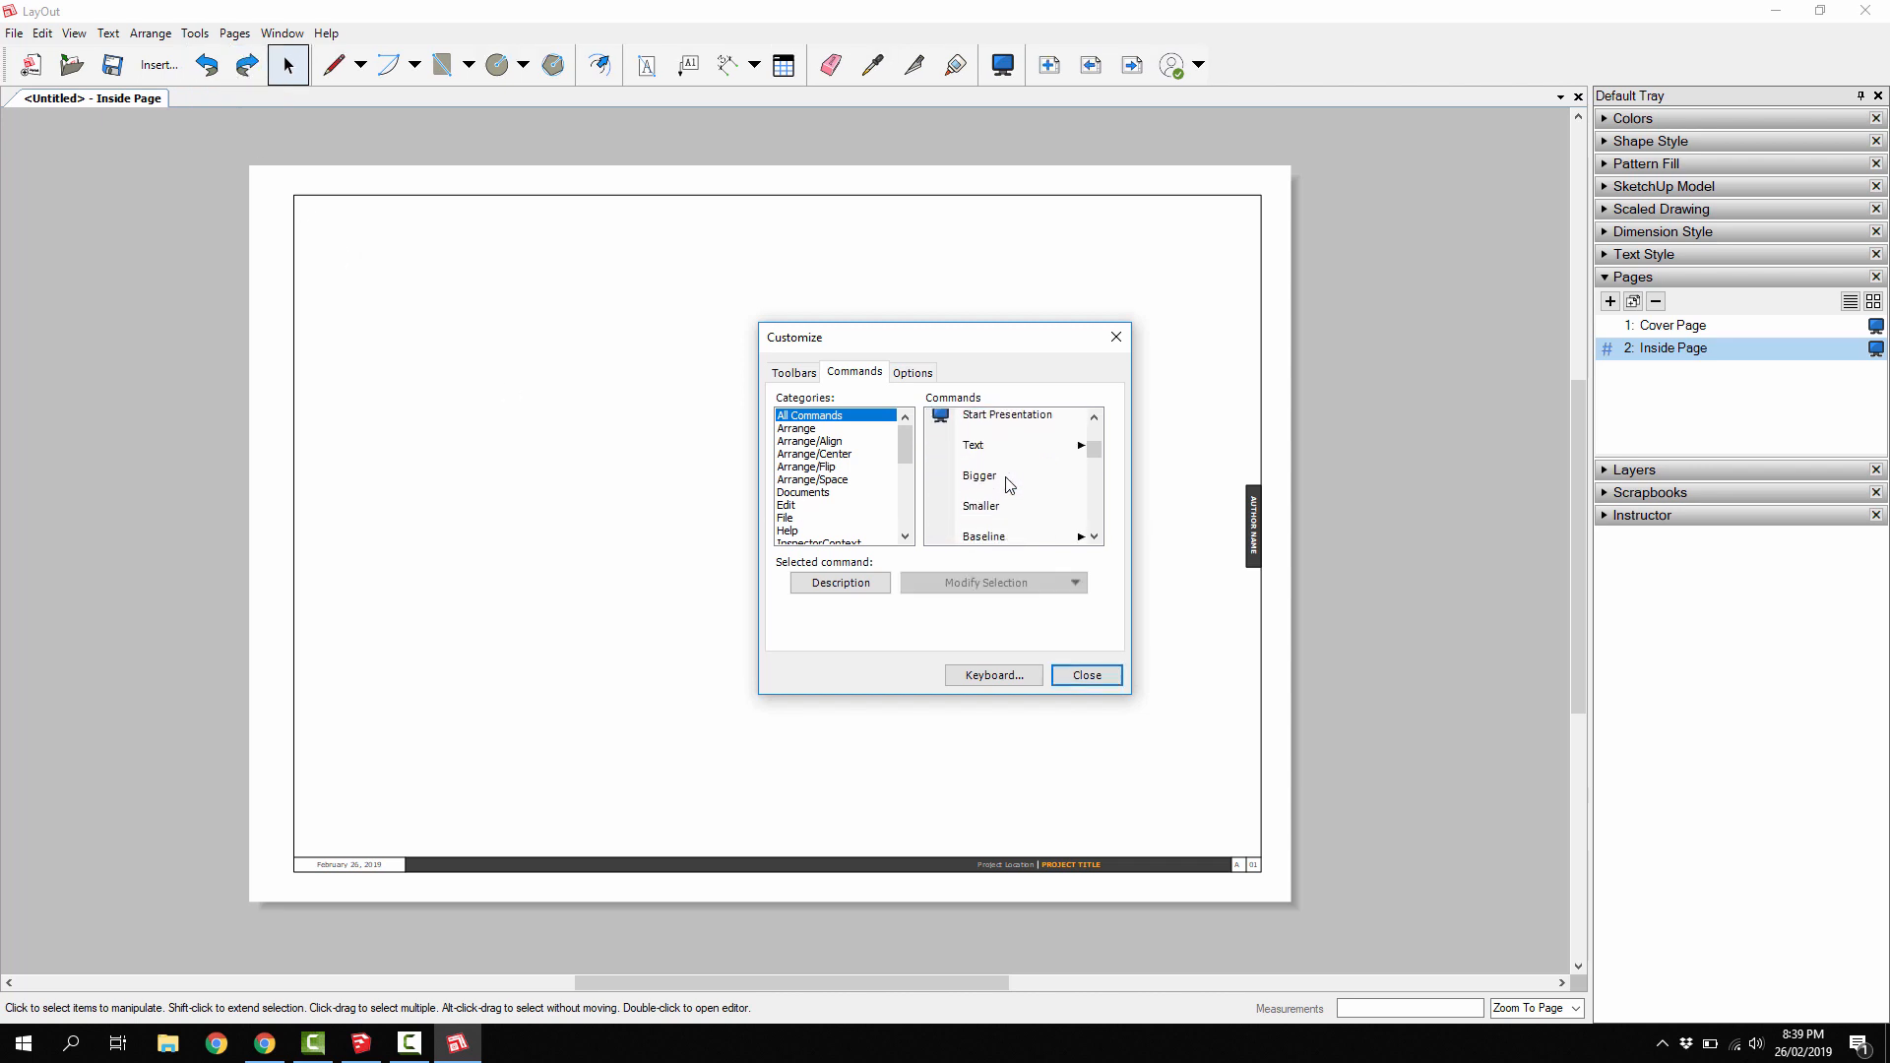
scroll(1010, 485, down, 8)
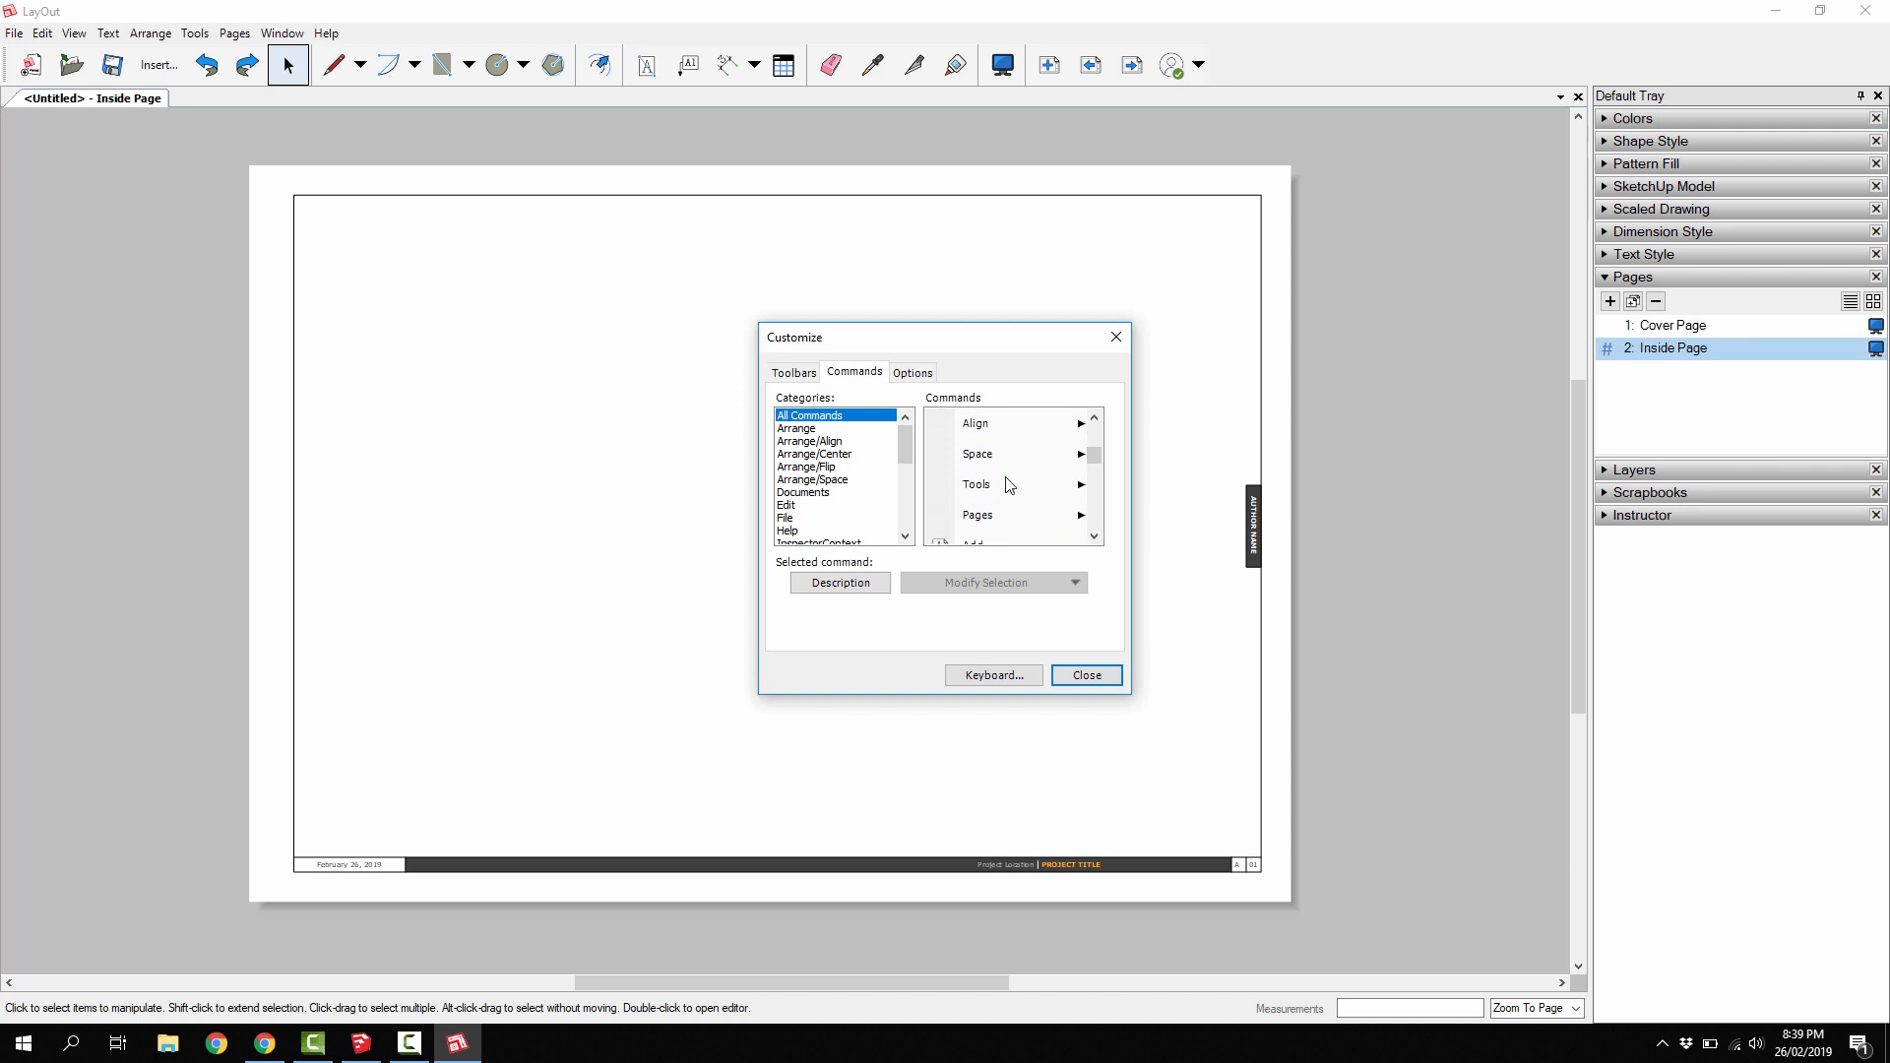
scroll(1009, 485, down, 8)
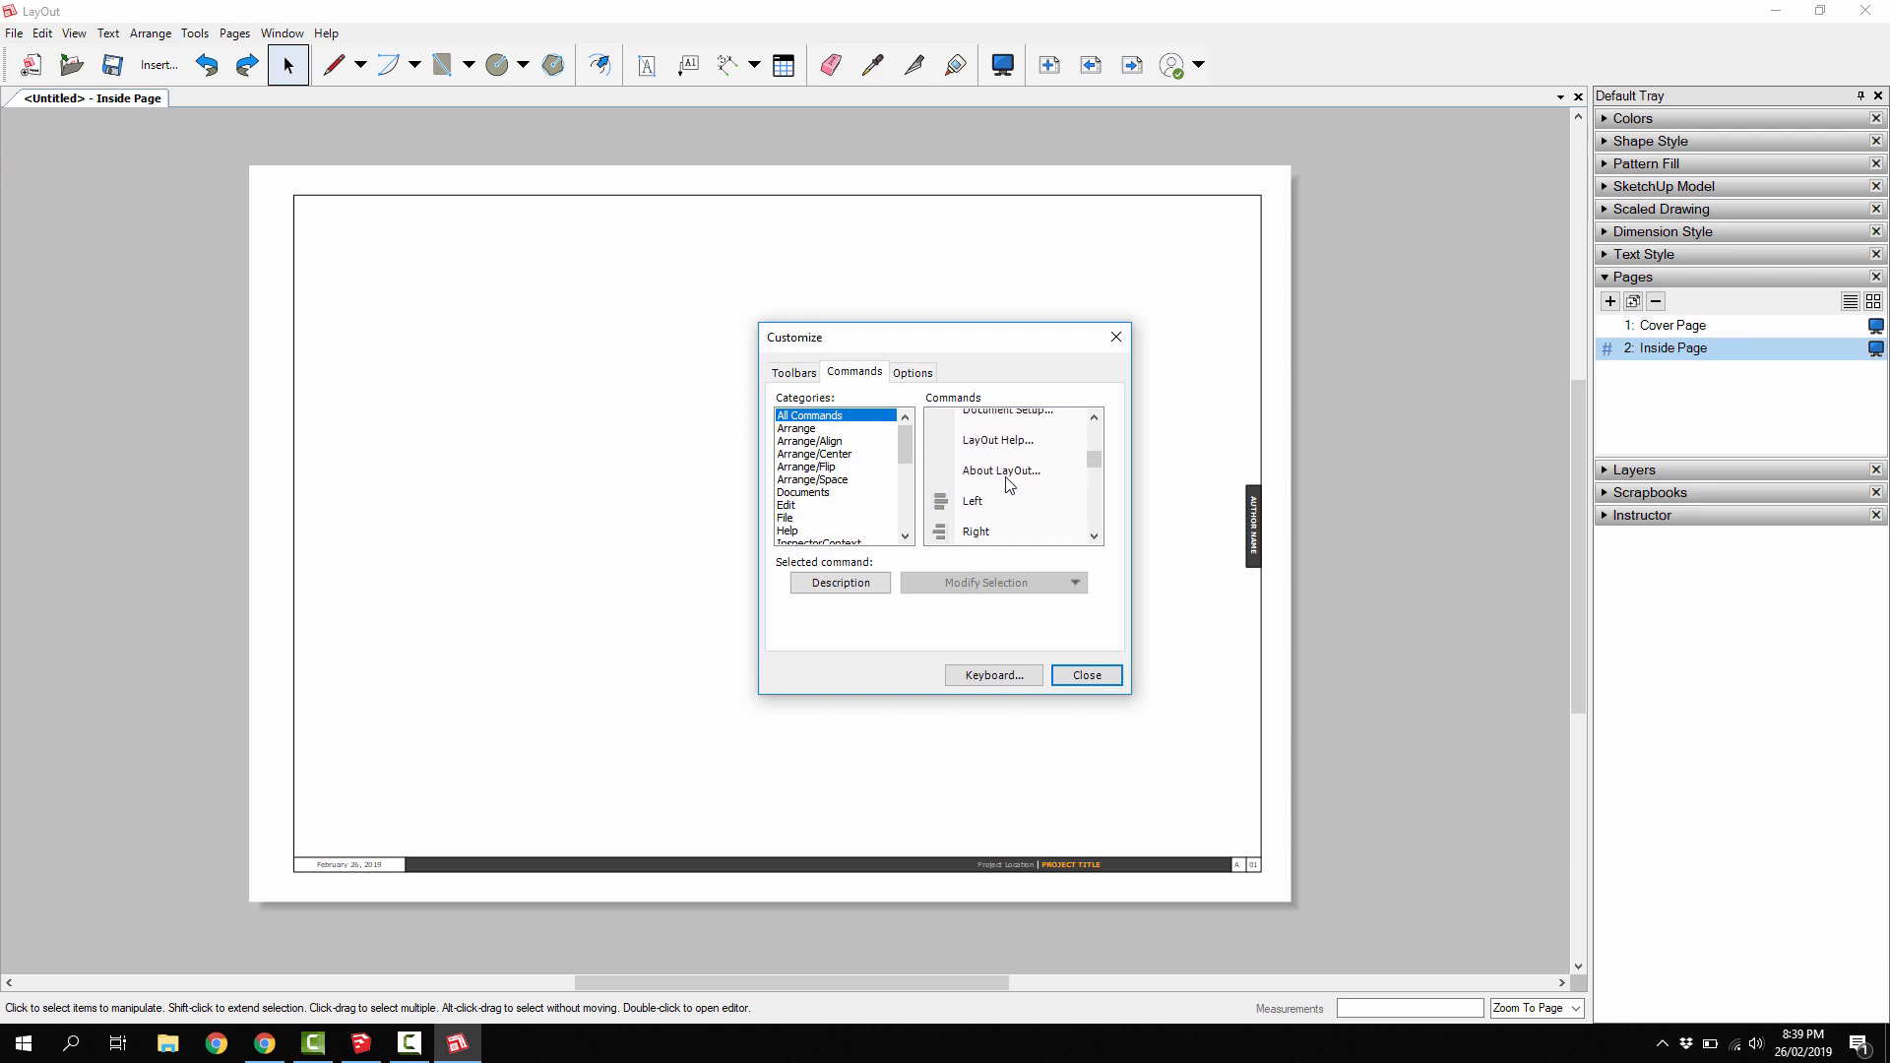
scroll(1008, 483, down, 8)
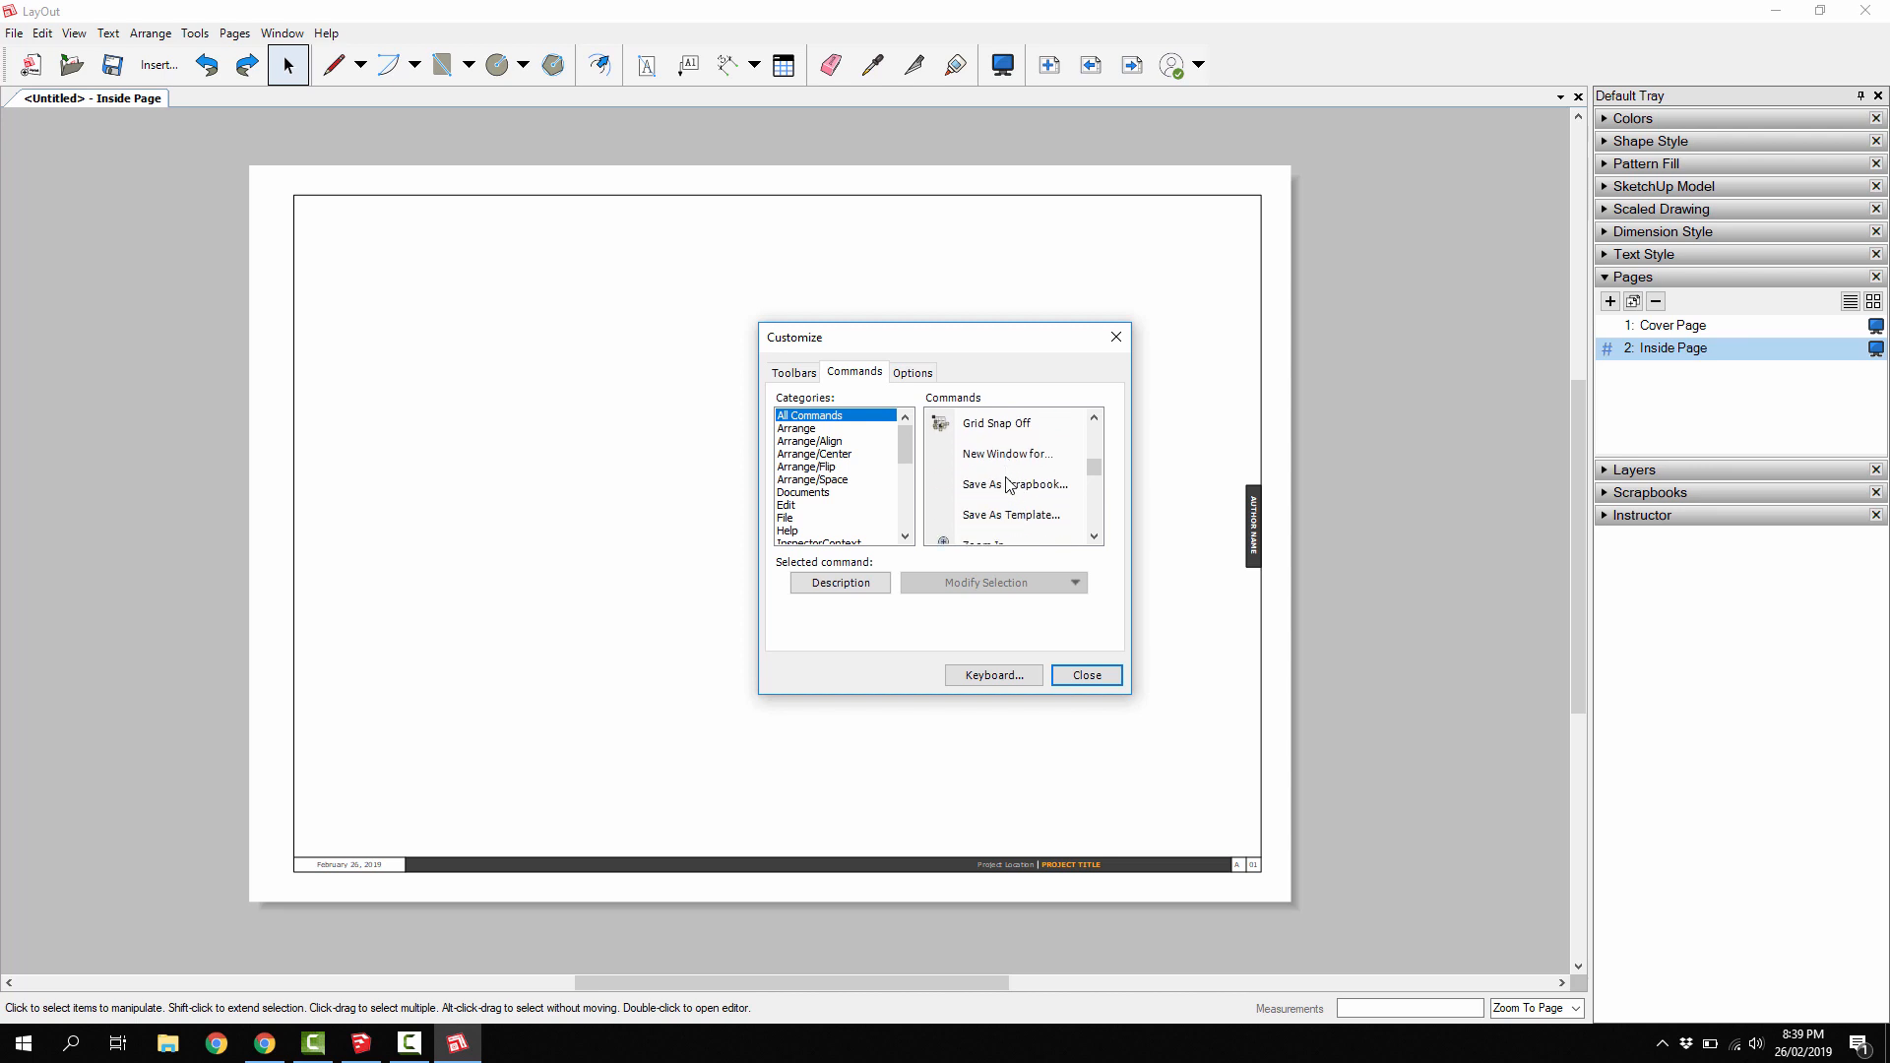
click(989, 433)
drag(989, 433, 1227, 65)
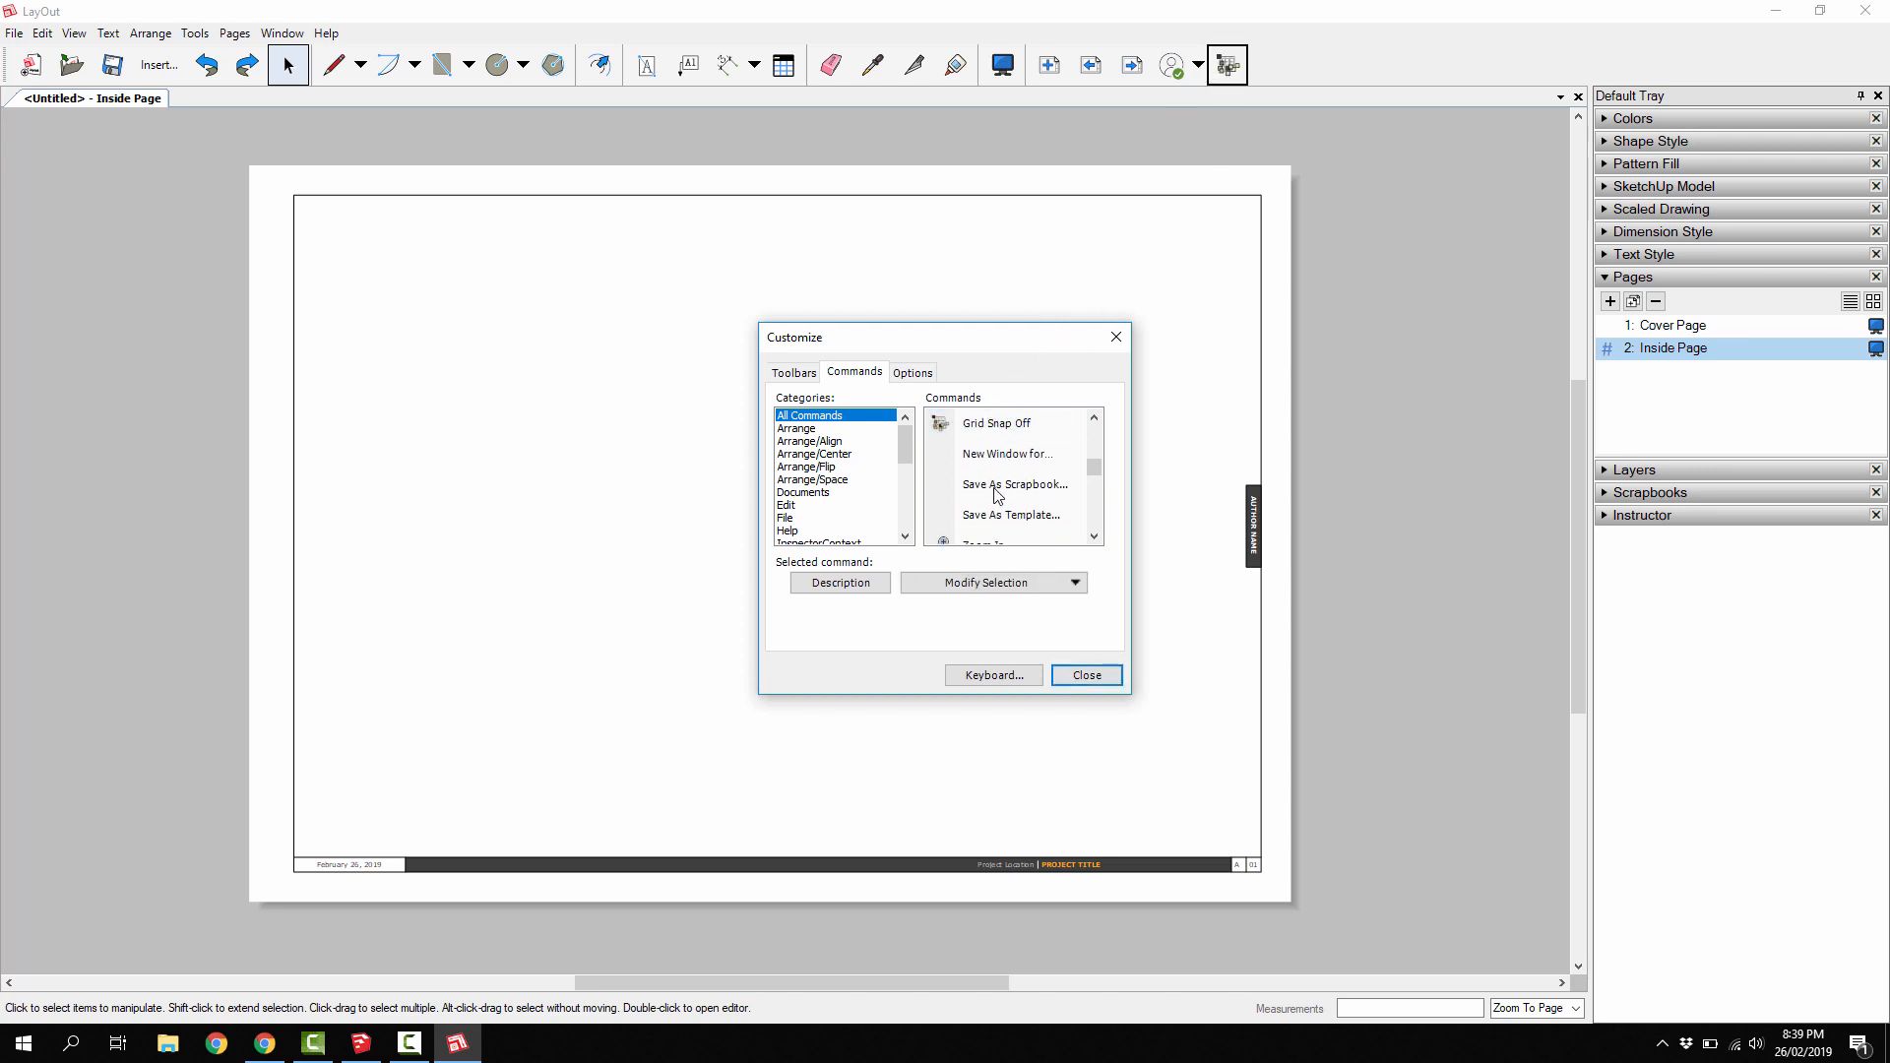
- Add Zoom to Page before the account icon on the main toolbar, and place the page Duplicate and Delete commands among the page tools
scroll(998, 495, down, 1)
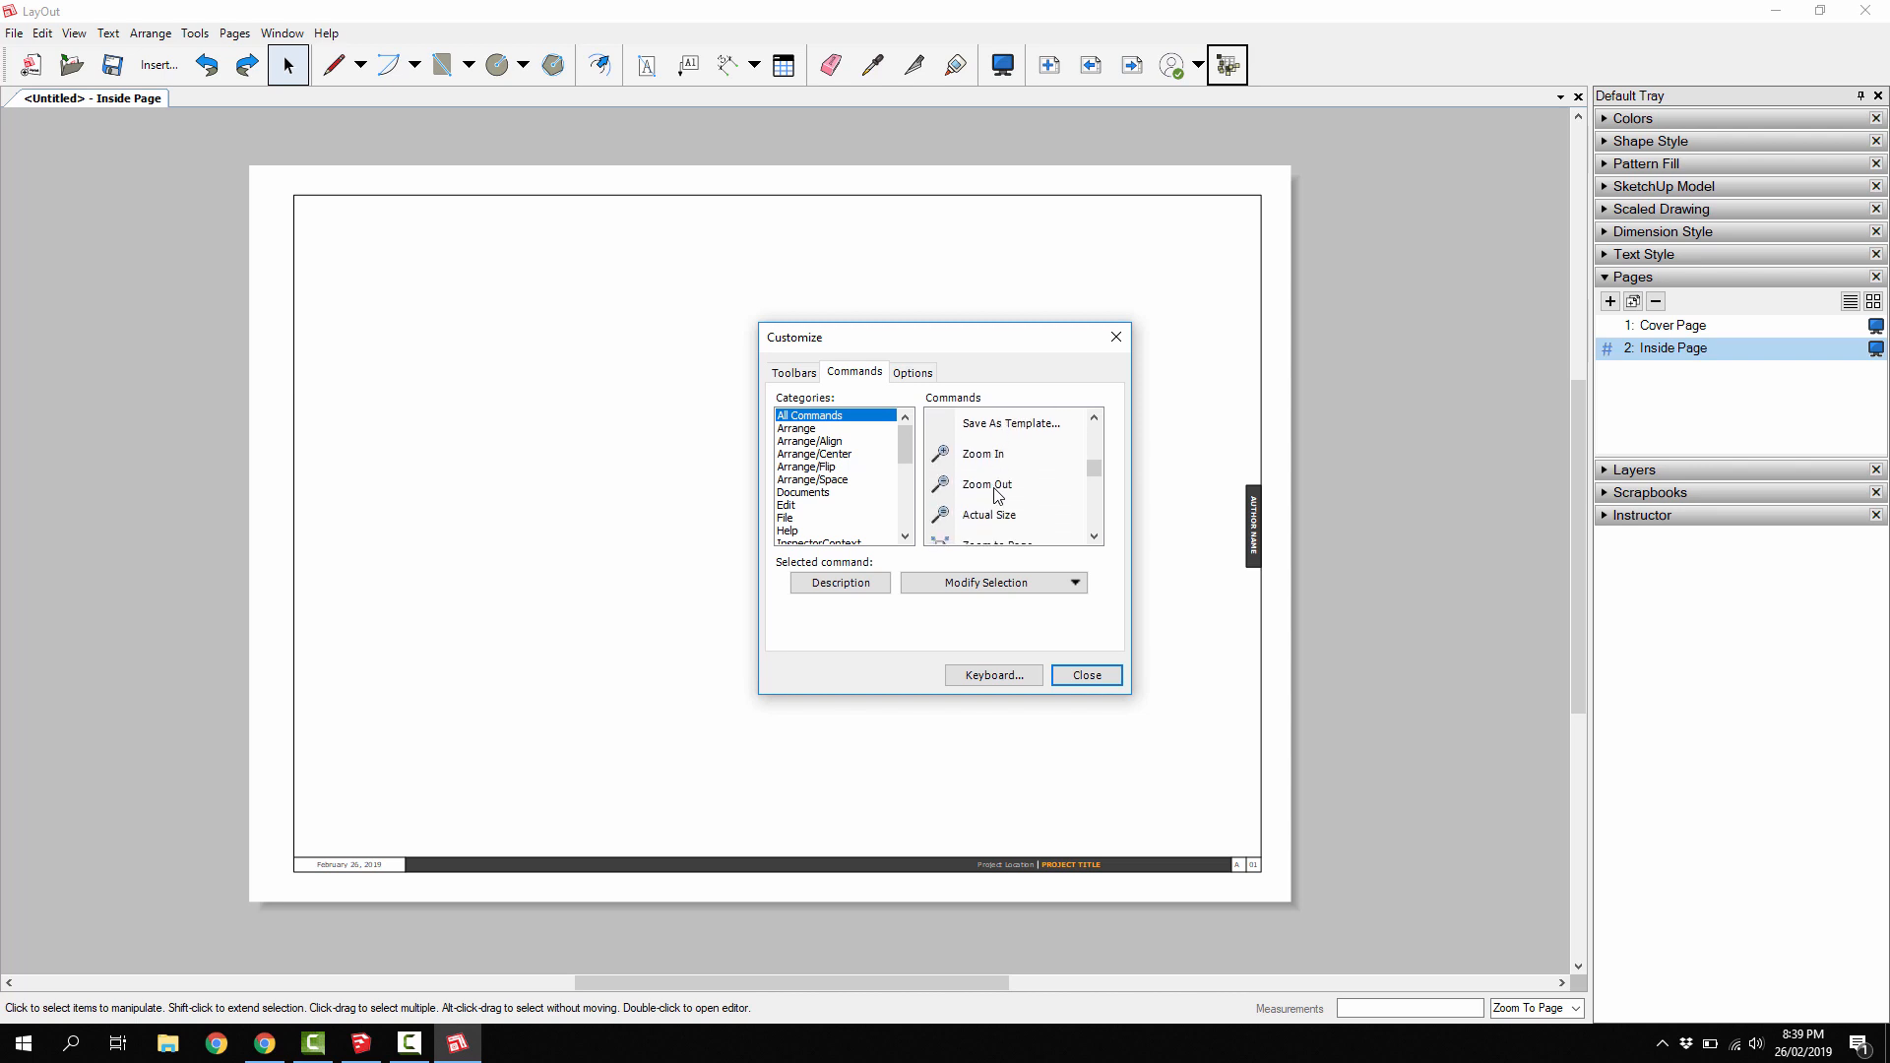
scroll(998, 495, down, 1)
drag(963, 455, 1158, 67)
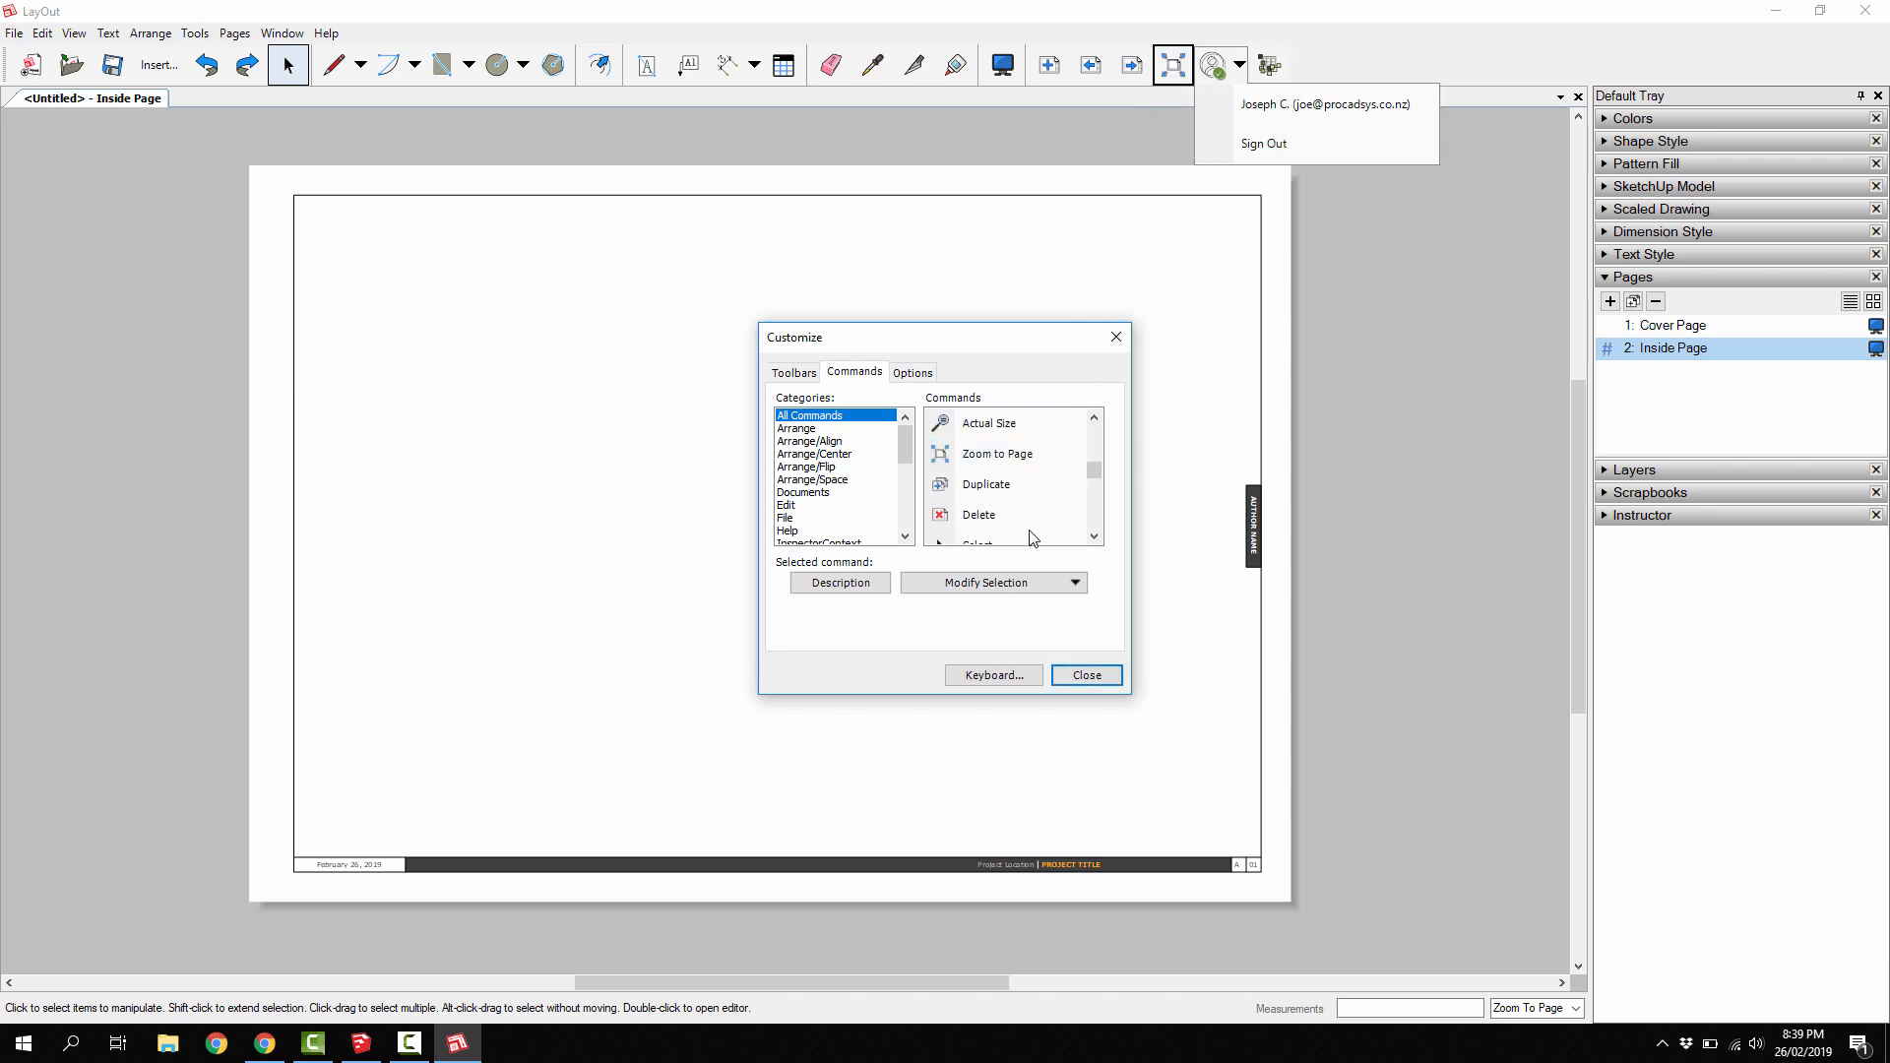
drag(974, 489, 1086, 67)
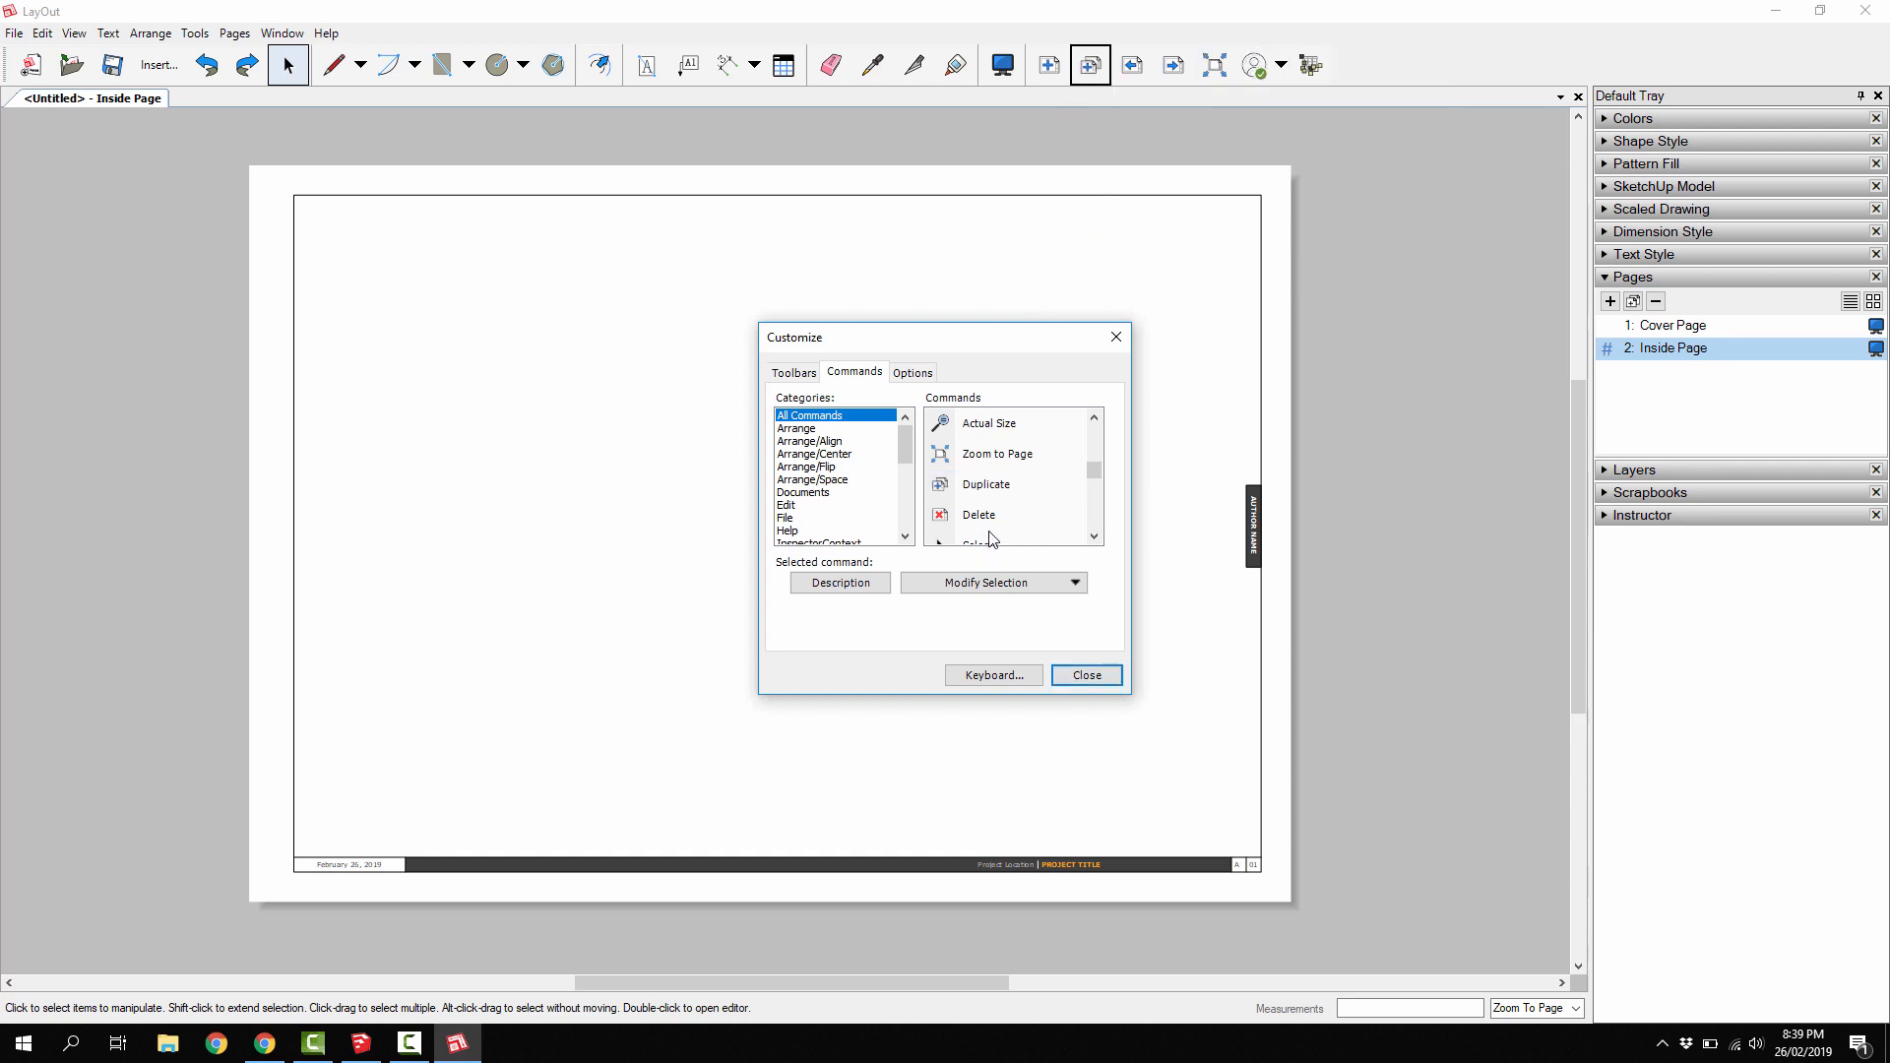
mouse_move(985, 516)
mouse_down()
mouse_move(1202, 118)
mouse_move(1191, 65)
mouse_up()
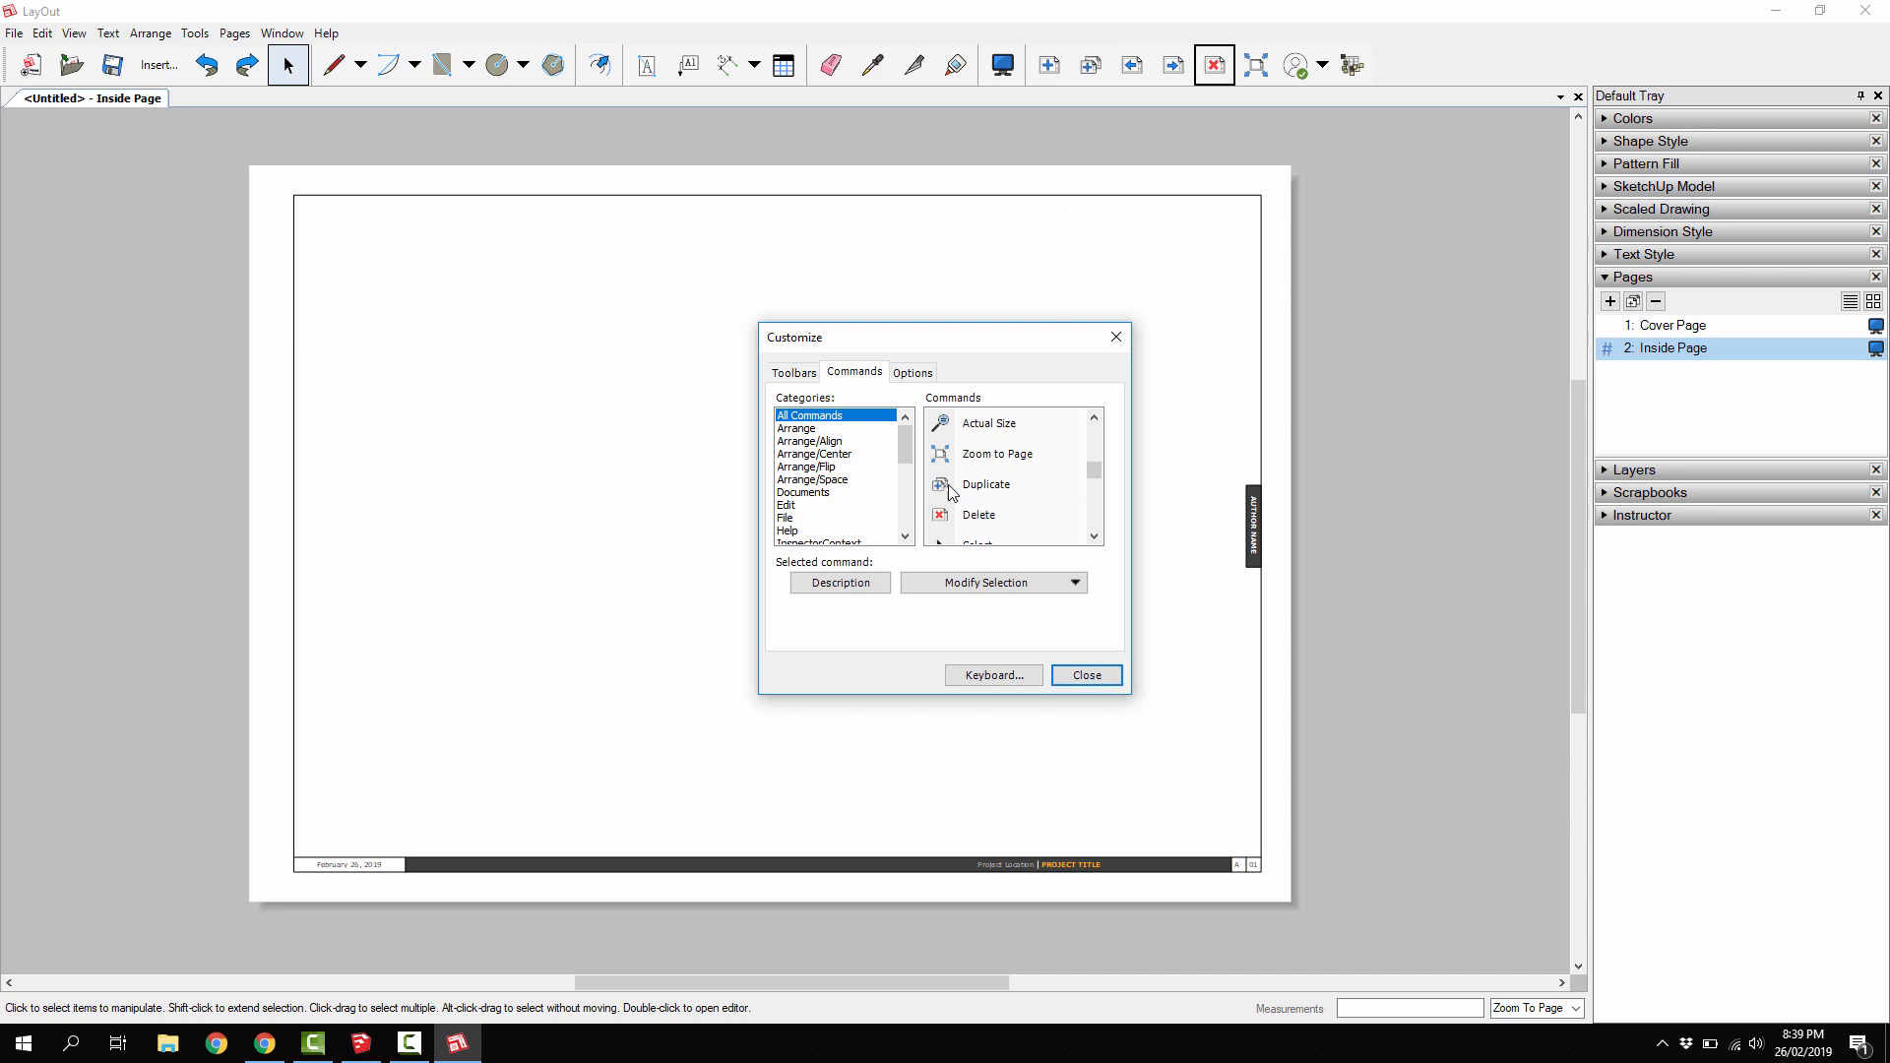
- Add Object Snap On before the grid snap icon on the main toolbar, and place Show Grid at its end
scroll(996, 507, down, 1)
scroll(989, 506, down, 5)
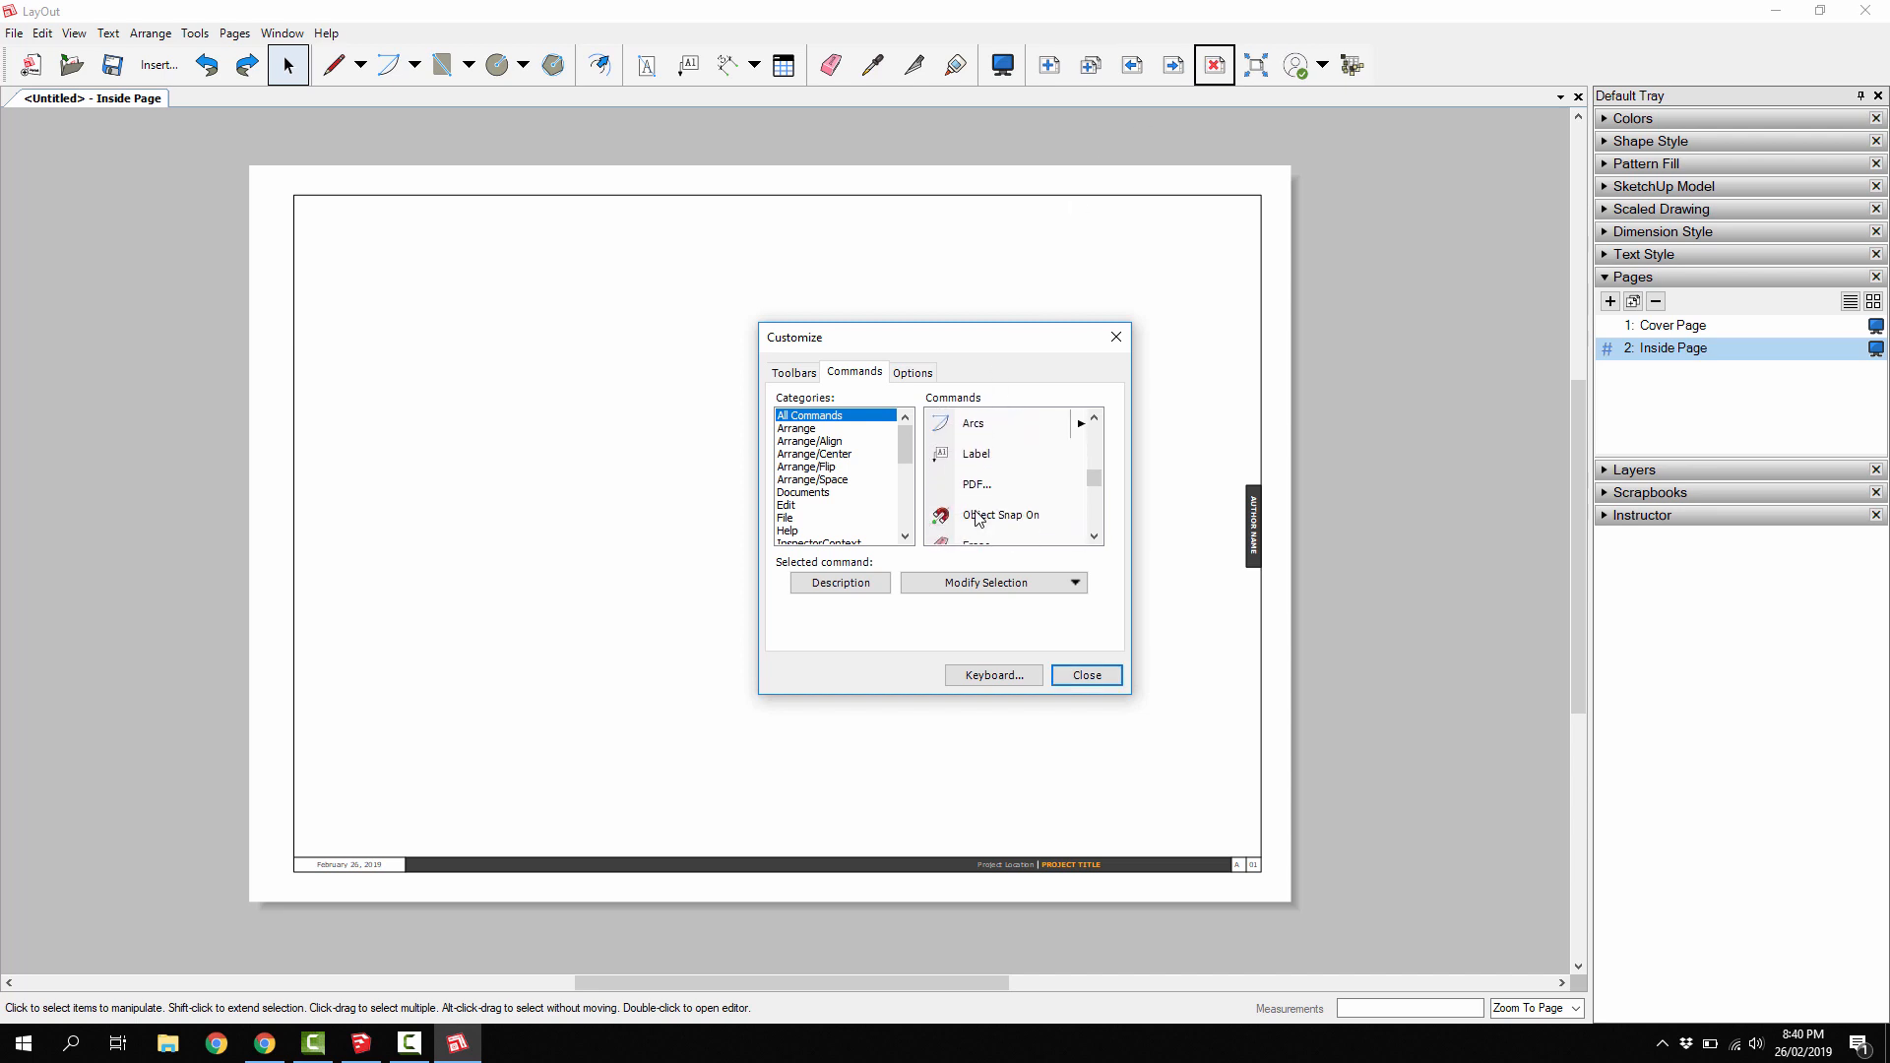
drag(977, 519, 1347, 67)
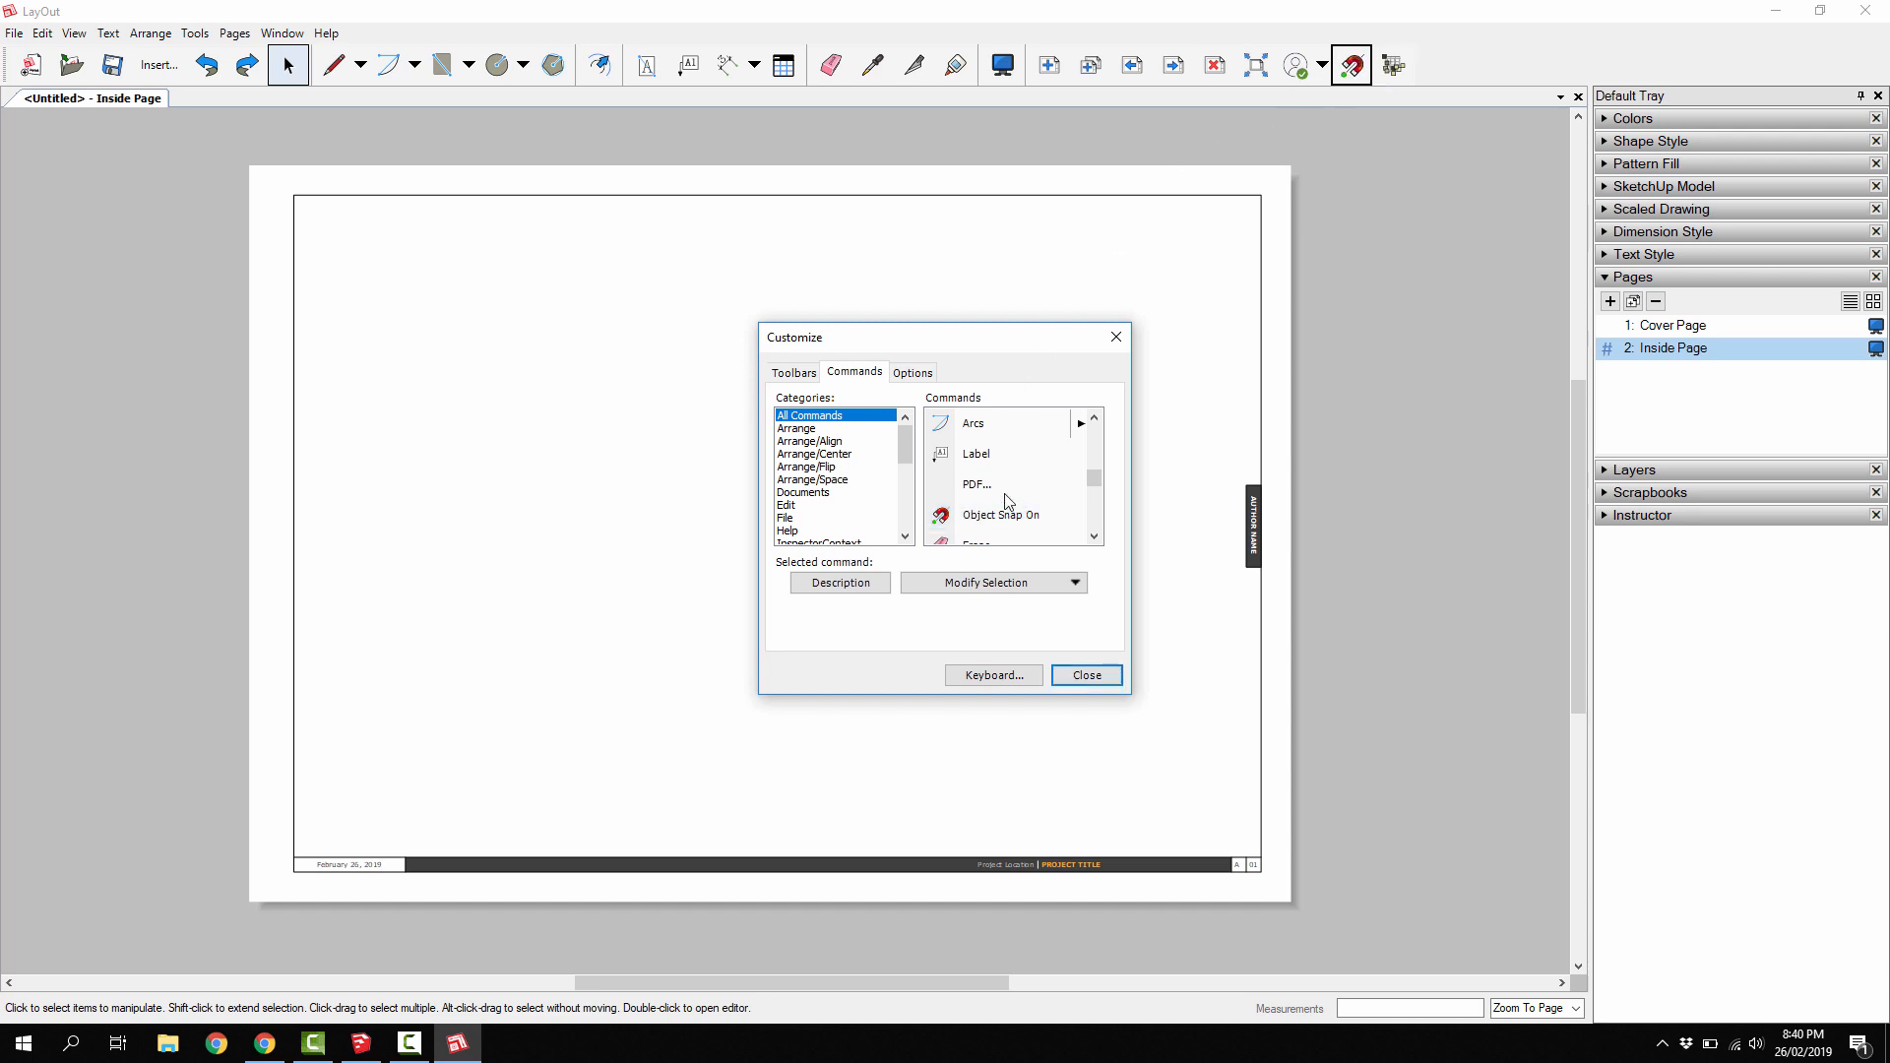
scroll(1000, 497, down, 1)
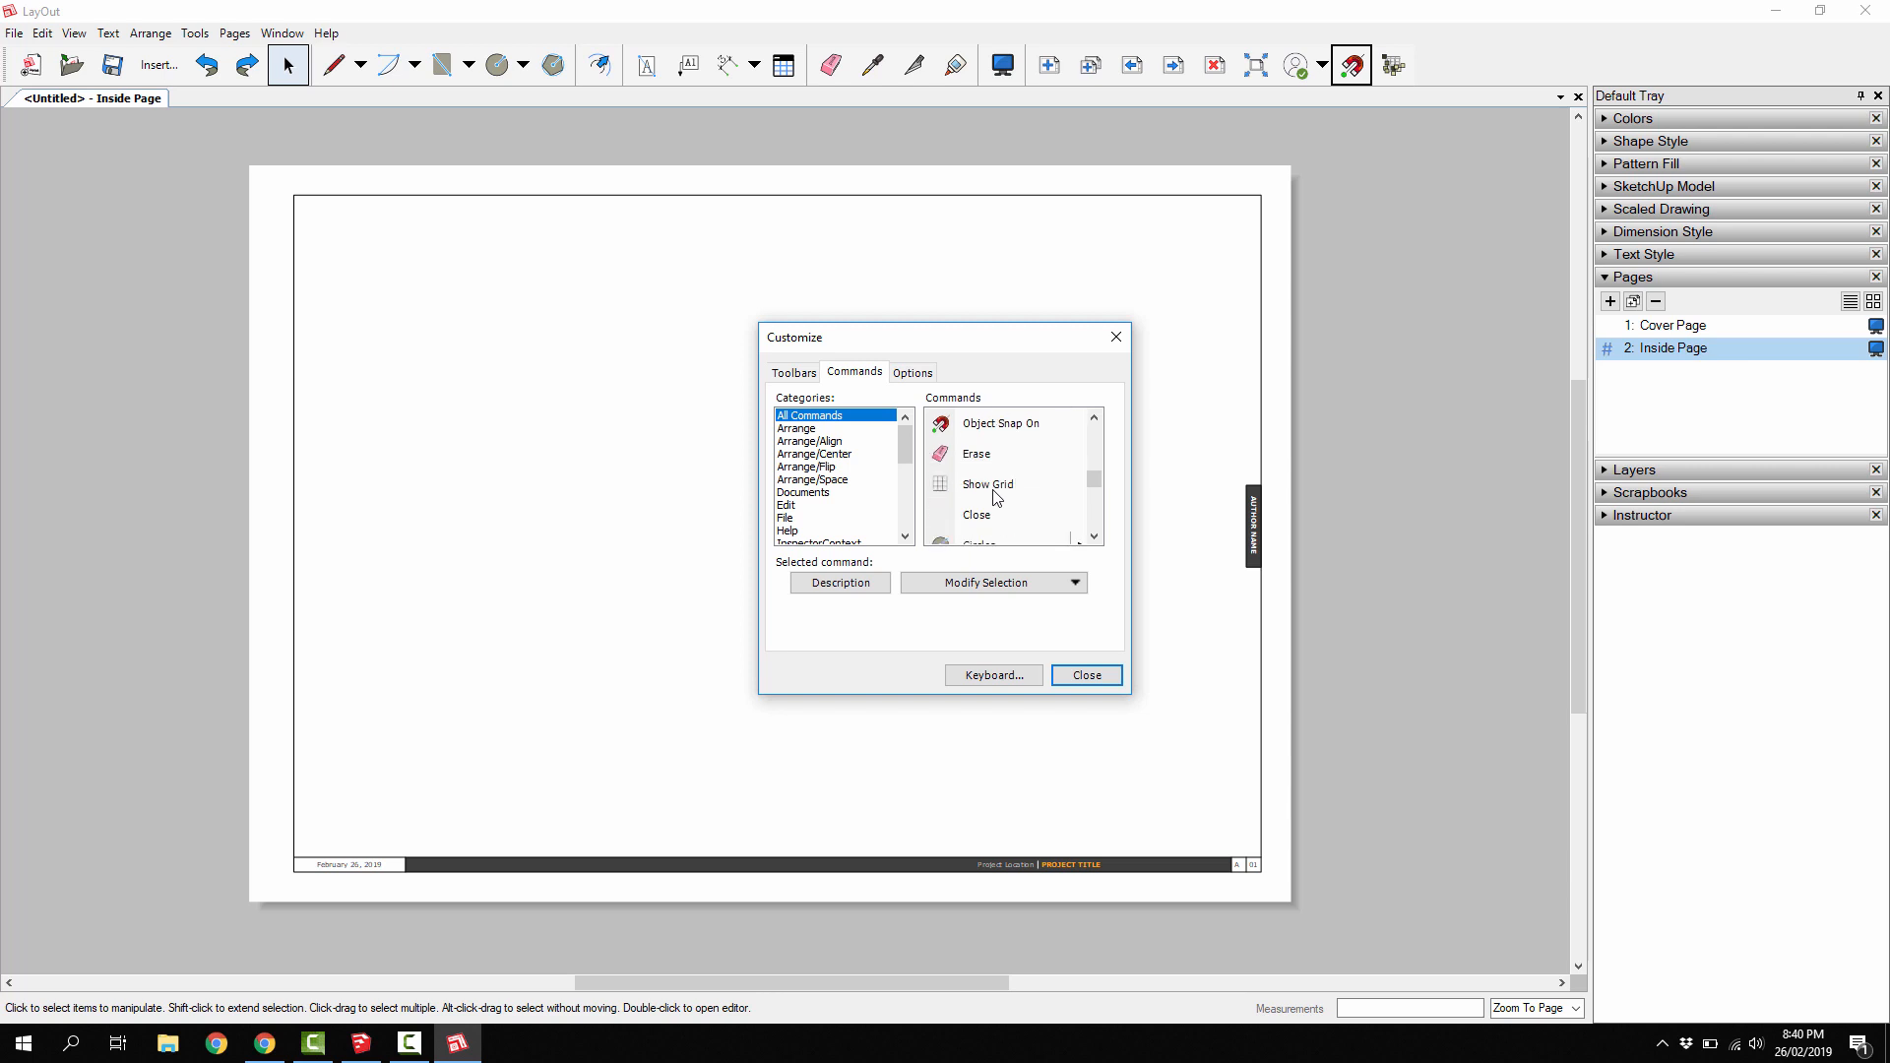
drag(997, 497, 1432, 65)
- Add the Zoom Extents command after Zoom to Page on the main toolbar and finish the toolbar customization
scroll(1008, 504, down, 5)
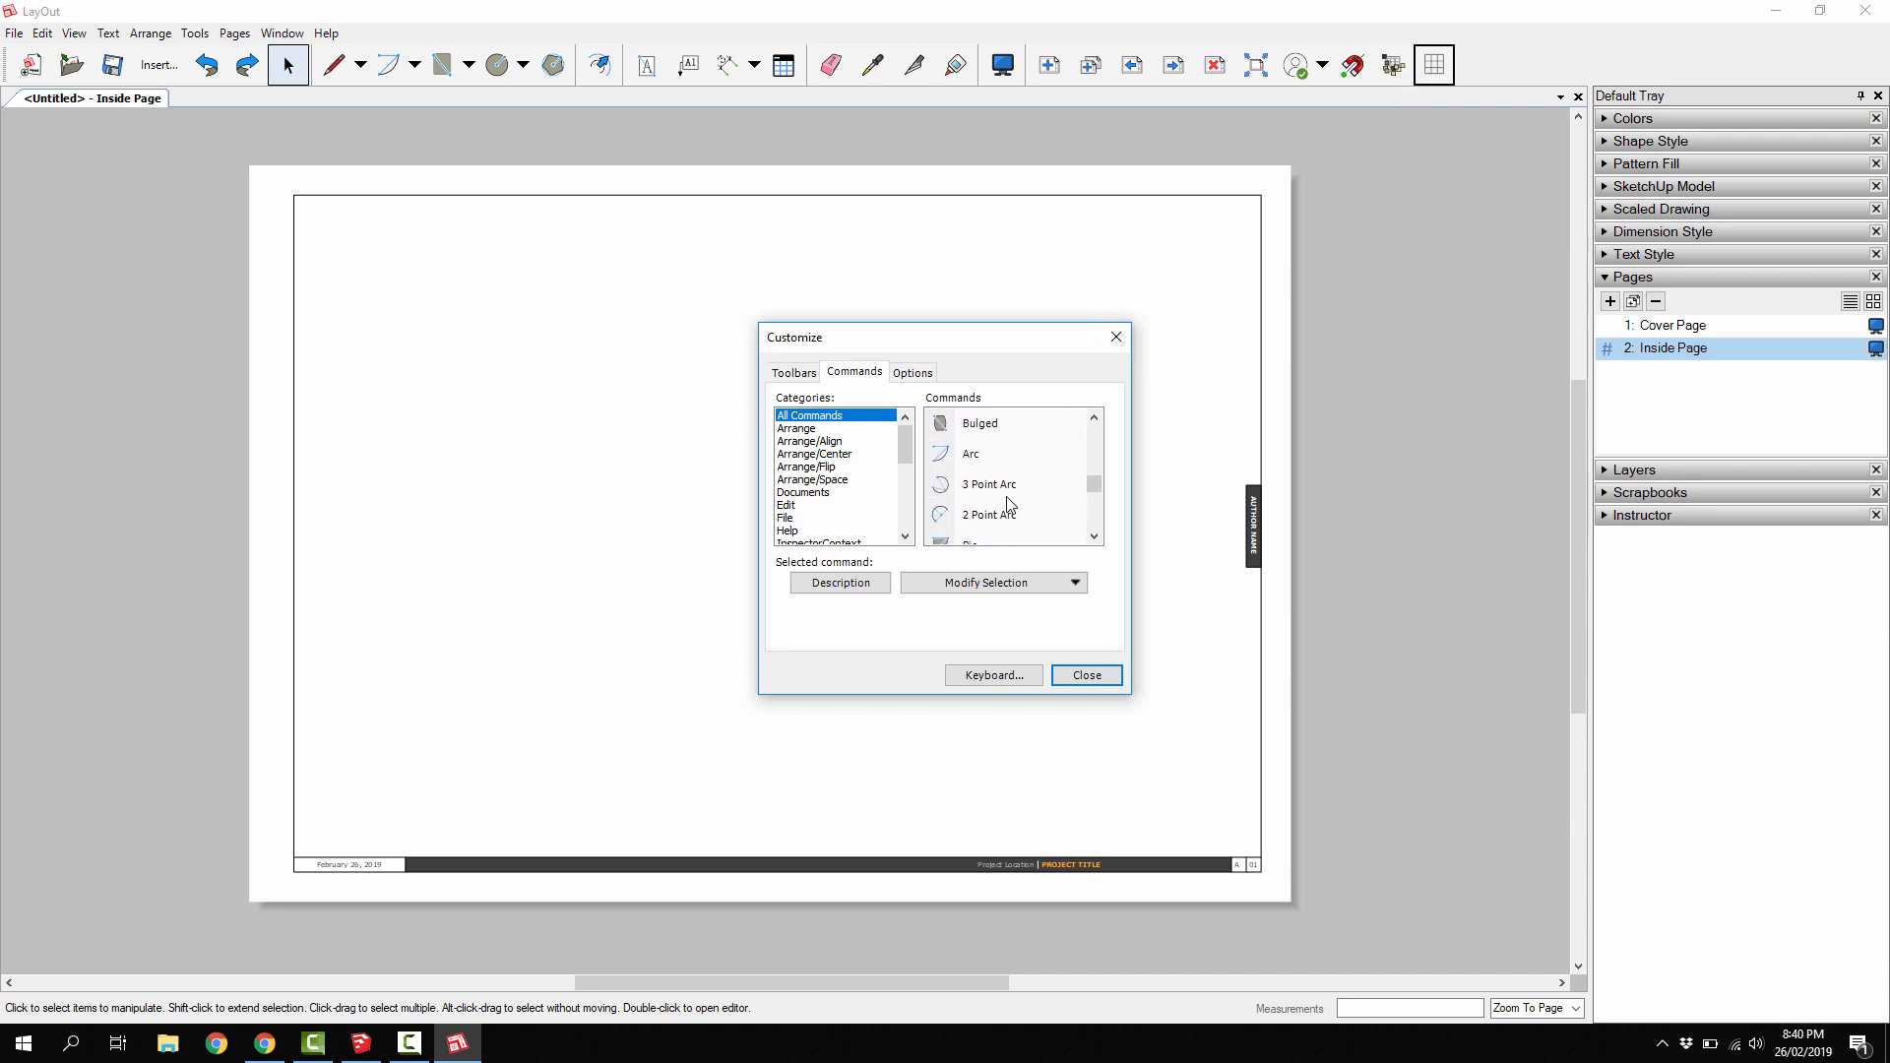
scroll(1009, 504, down, 8)
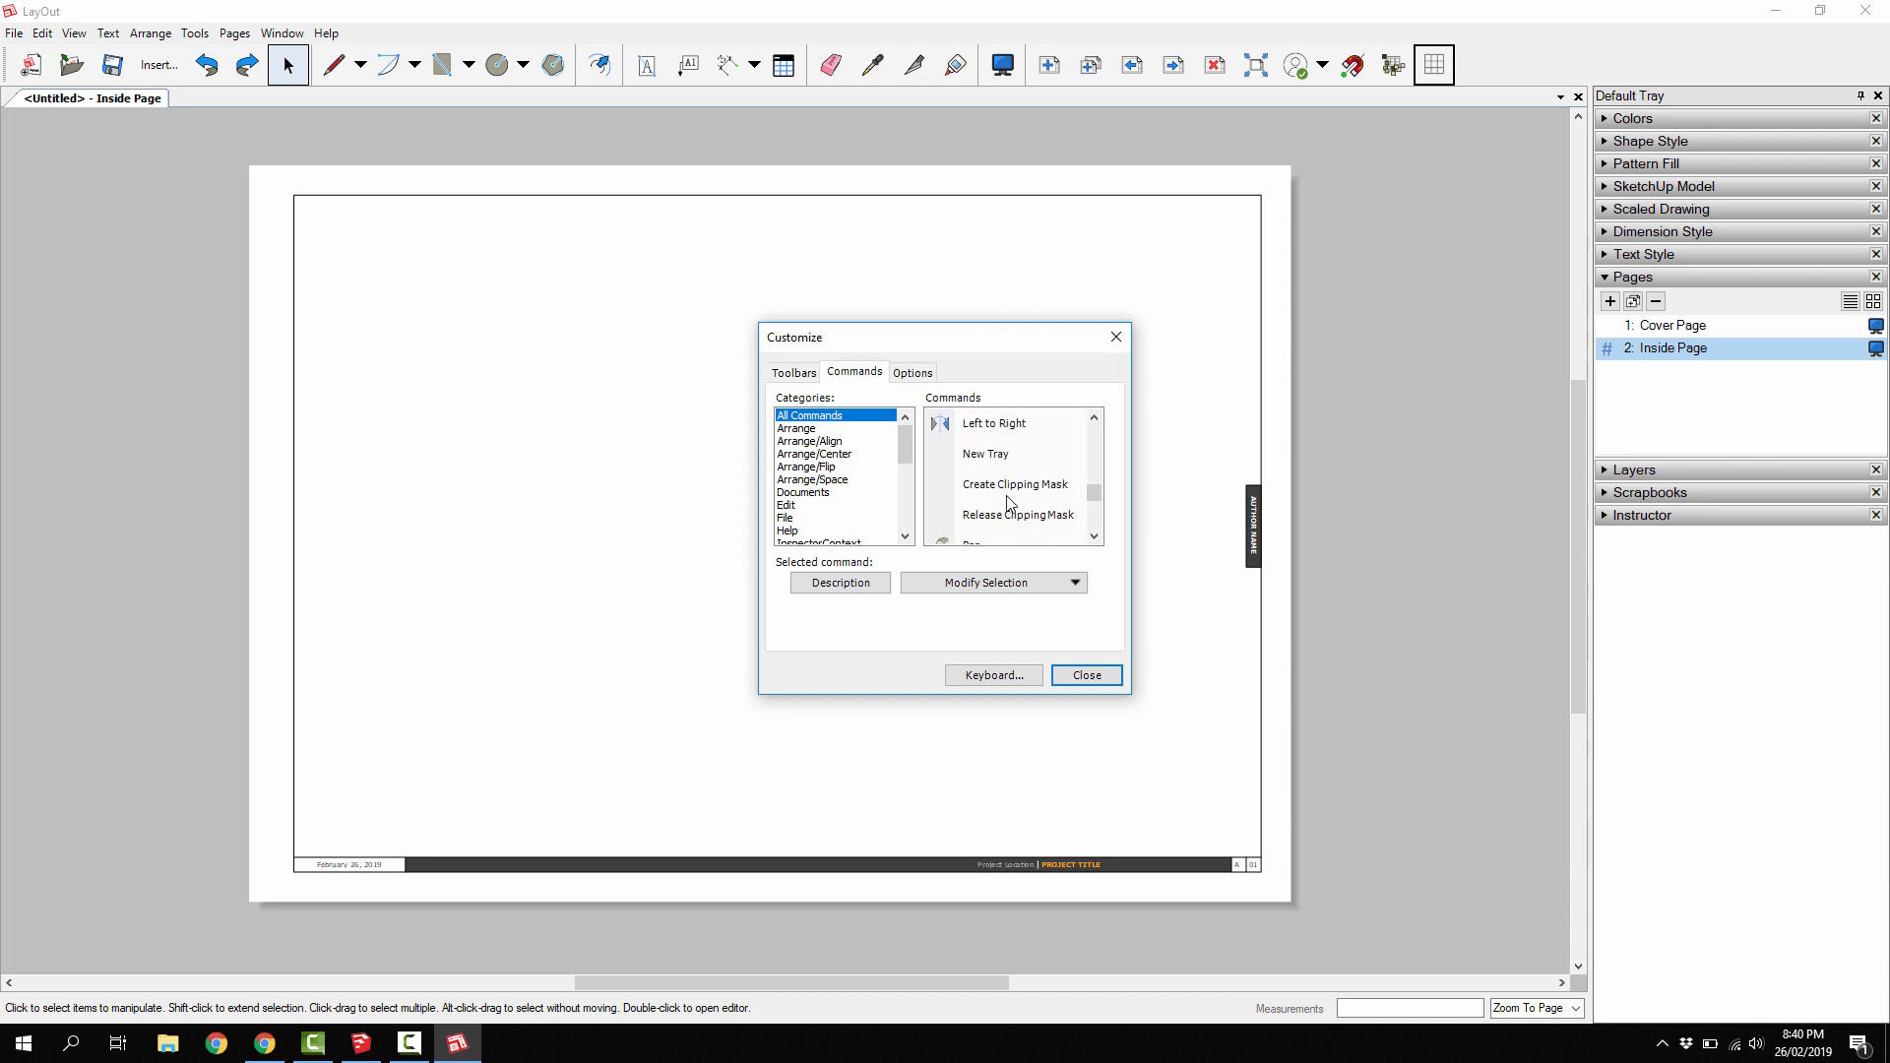
scroll(1009, 504, down, 8)
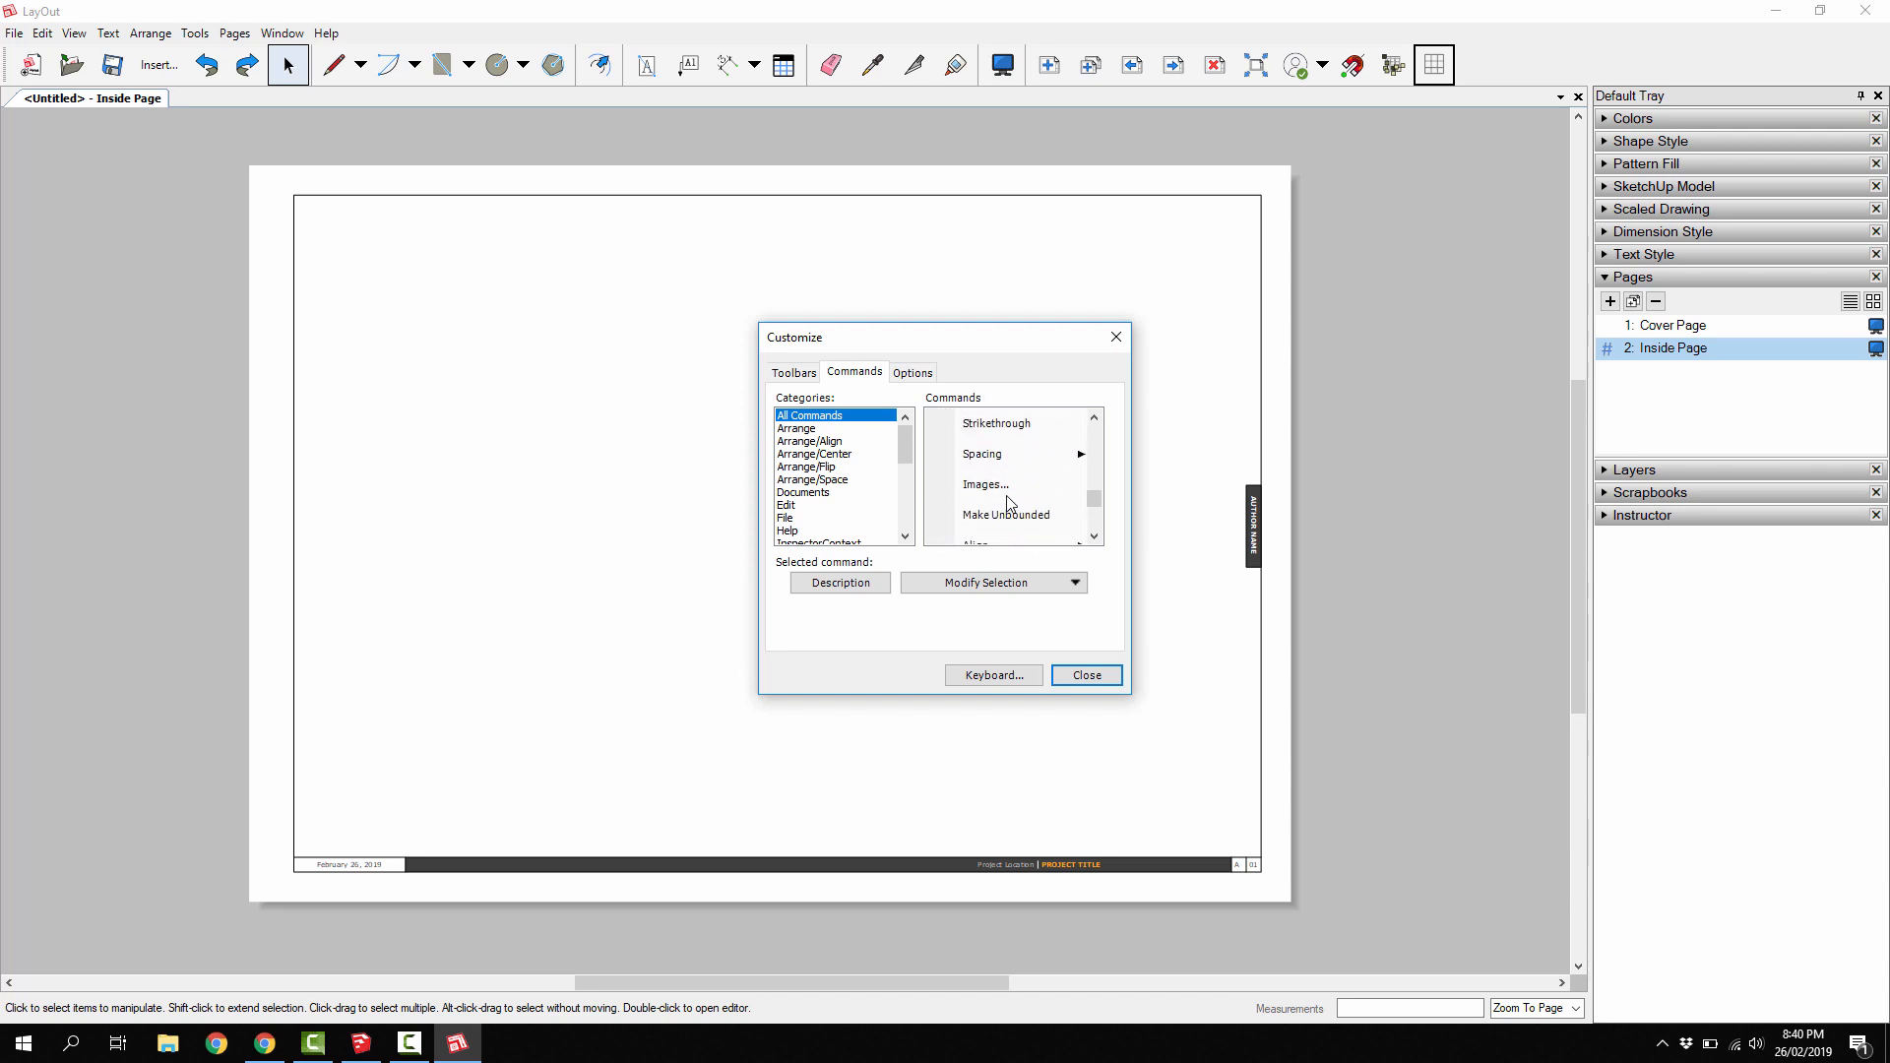
scroll(1009, 504, down, 8)
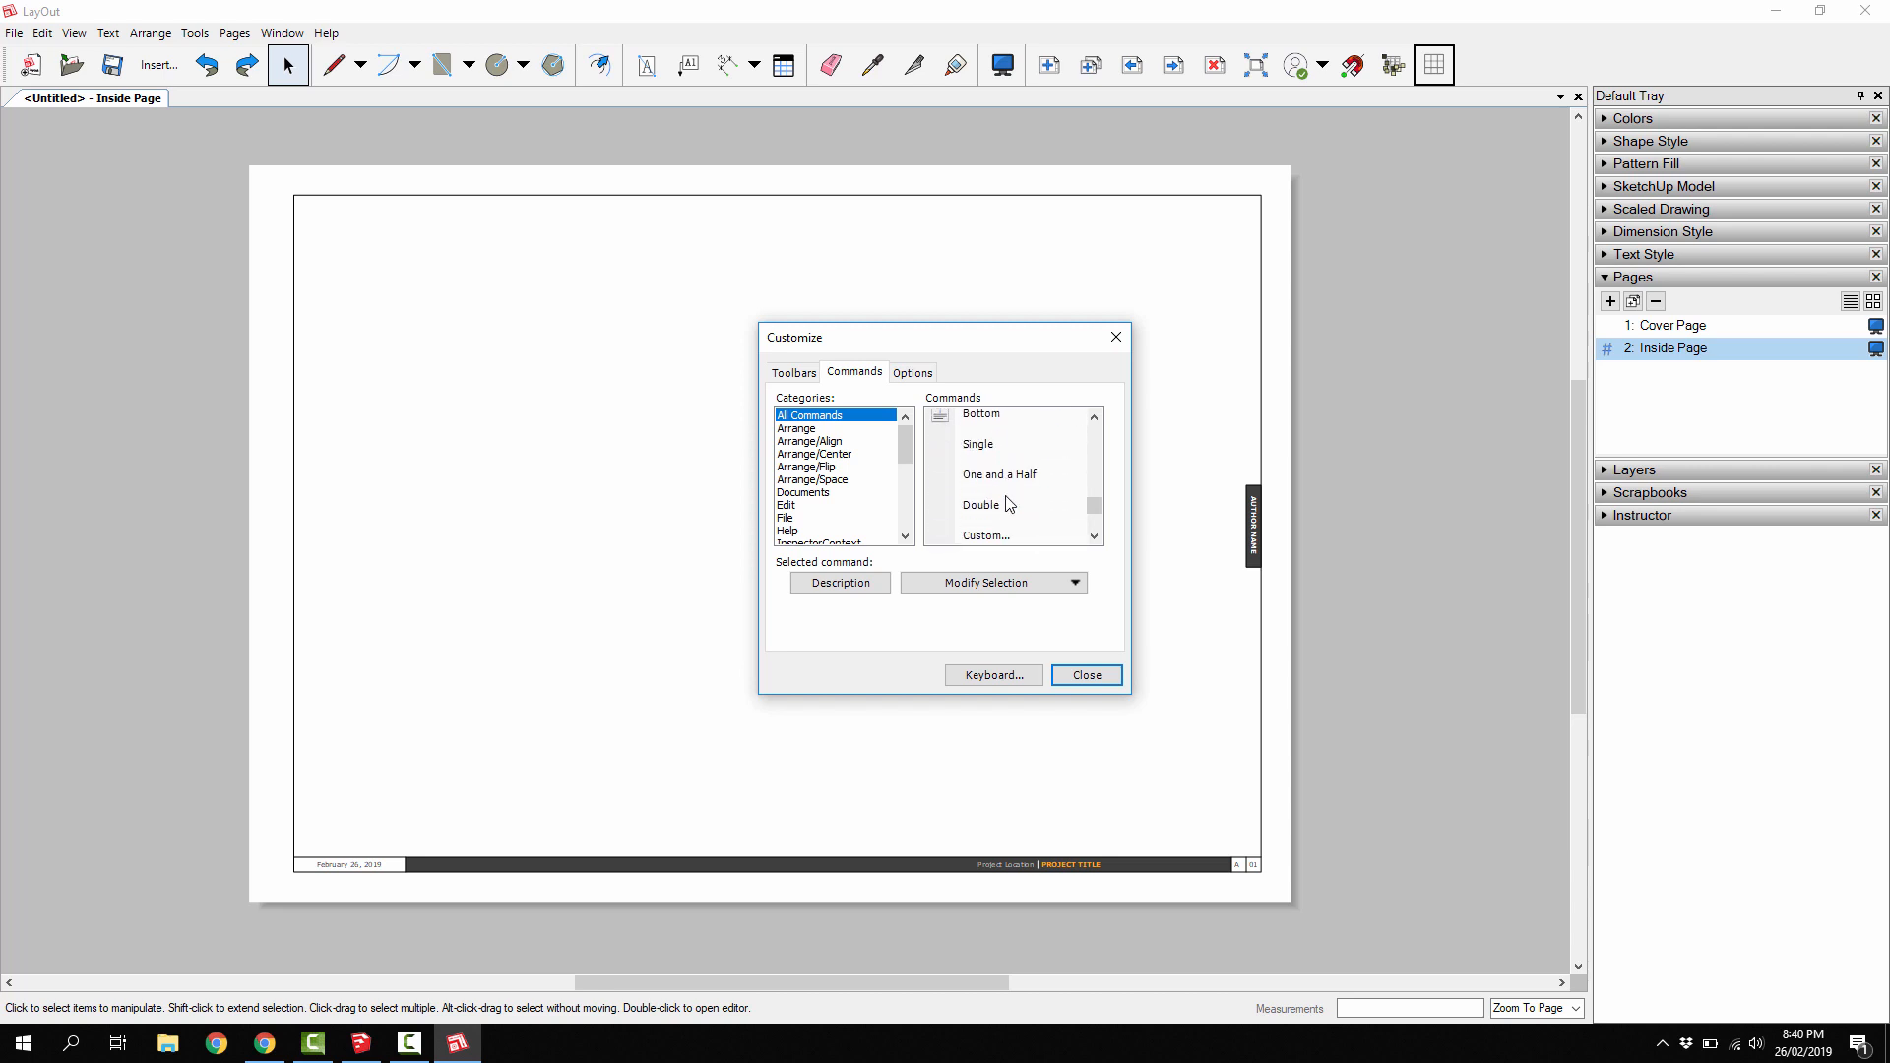
scroll(1009, 504, down, 8)
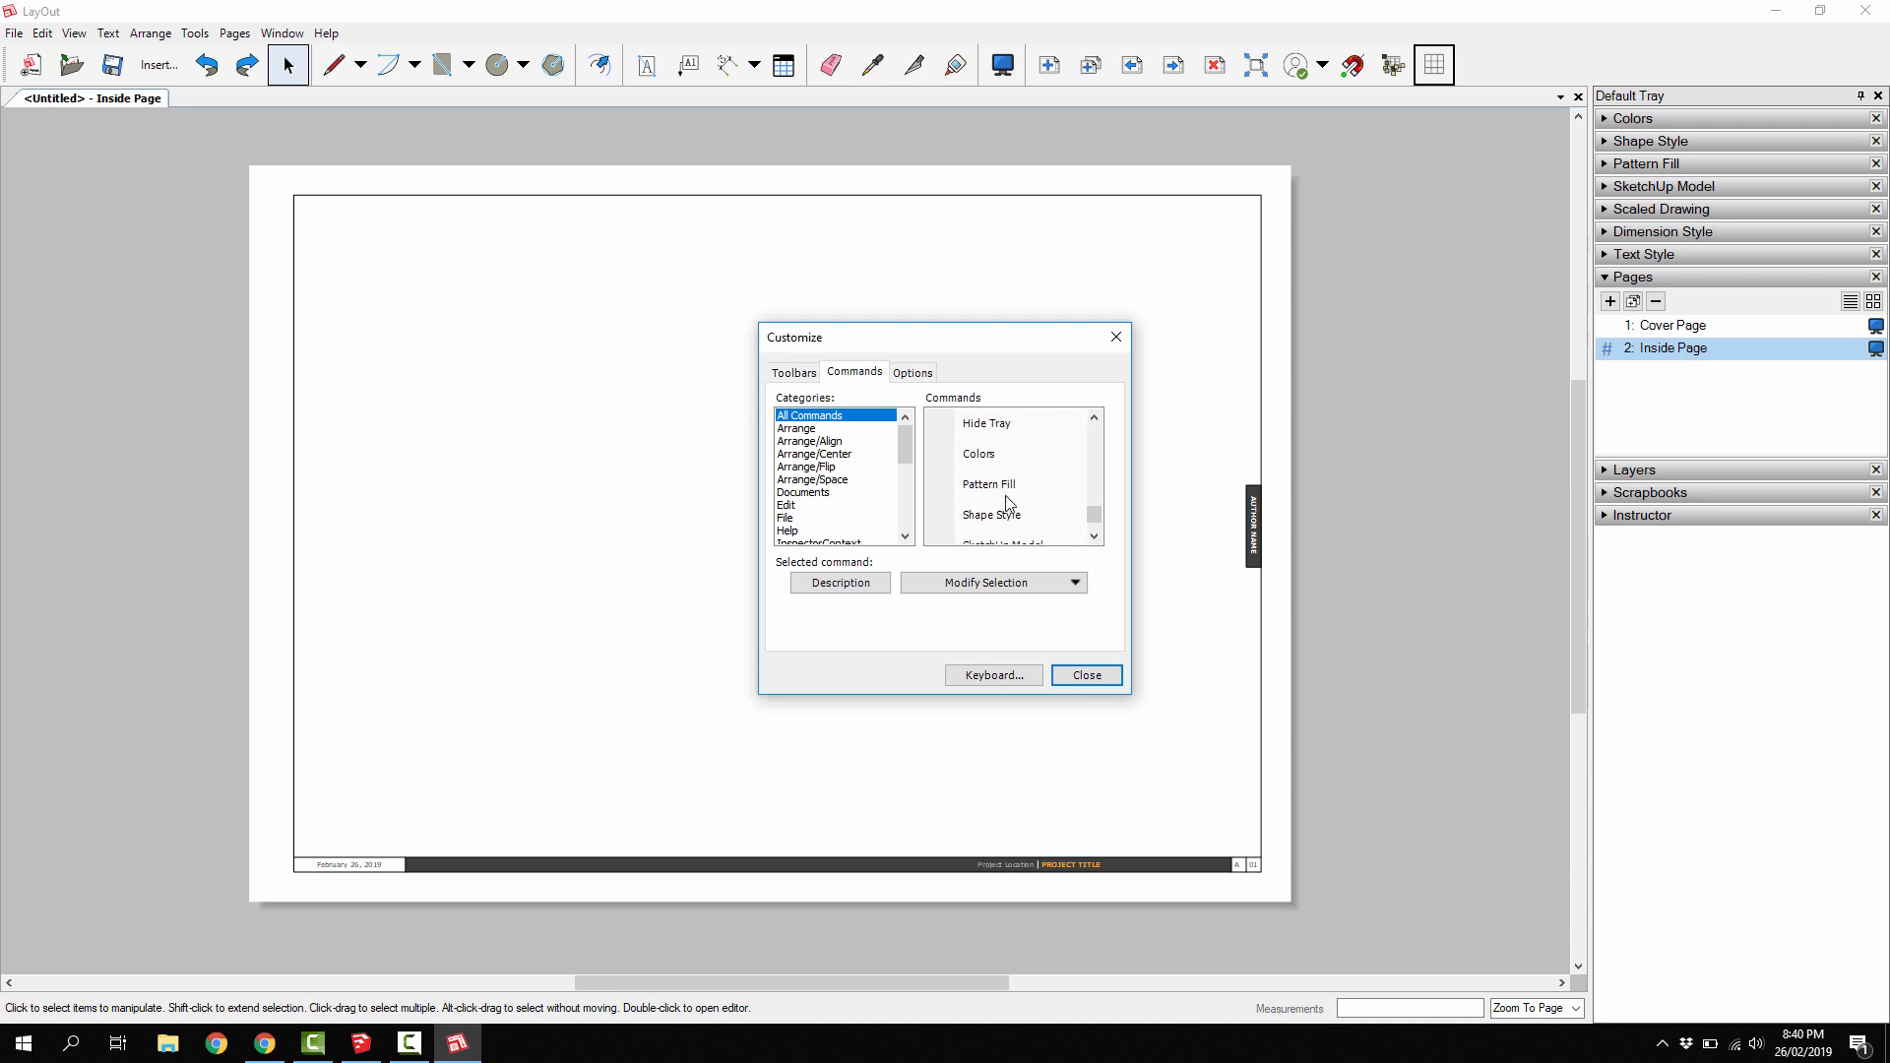
scroll(1009, 504, up, 3)
click(996, 515)
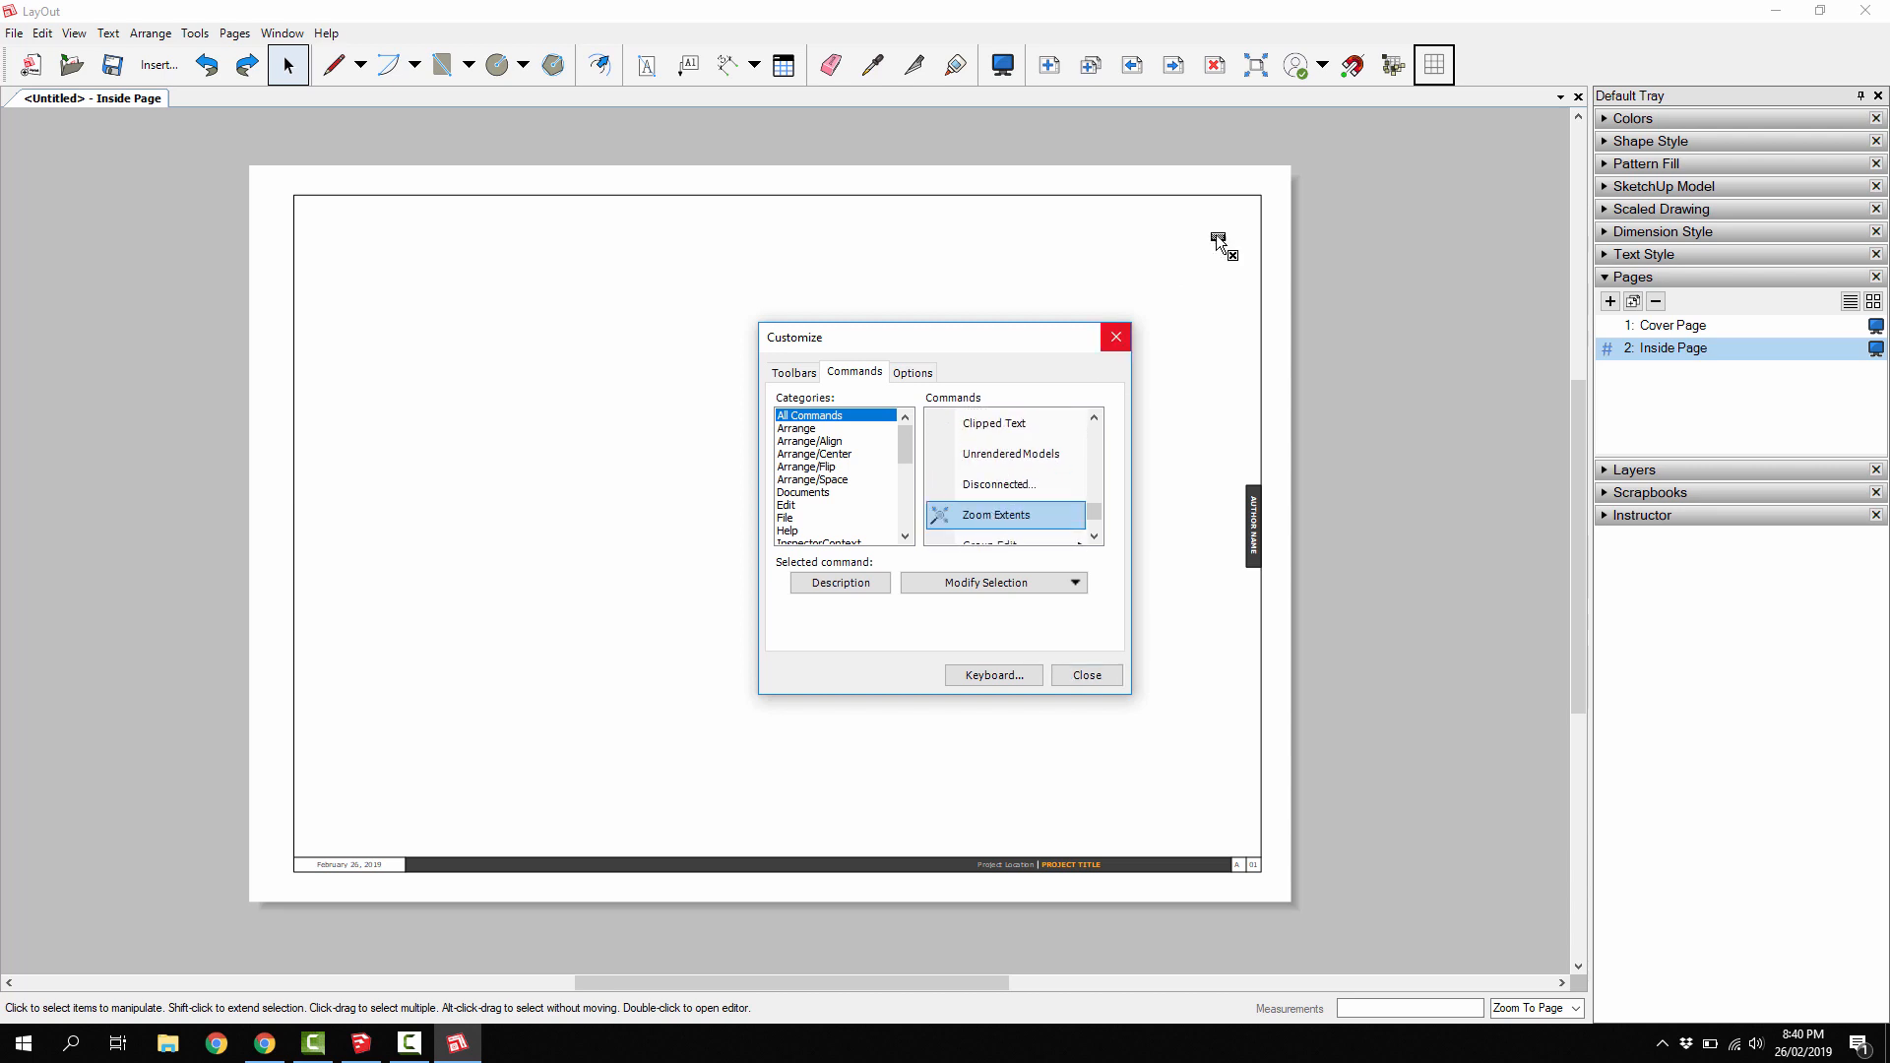
mouse_move(1364, 67)
mouse_down()
mouse_move(1112, 69)
mouse_move(1283, 71)
mouse_up()
scroll(1033, 492, down, 5)
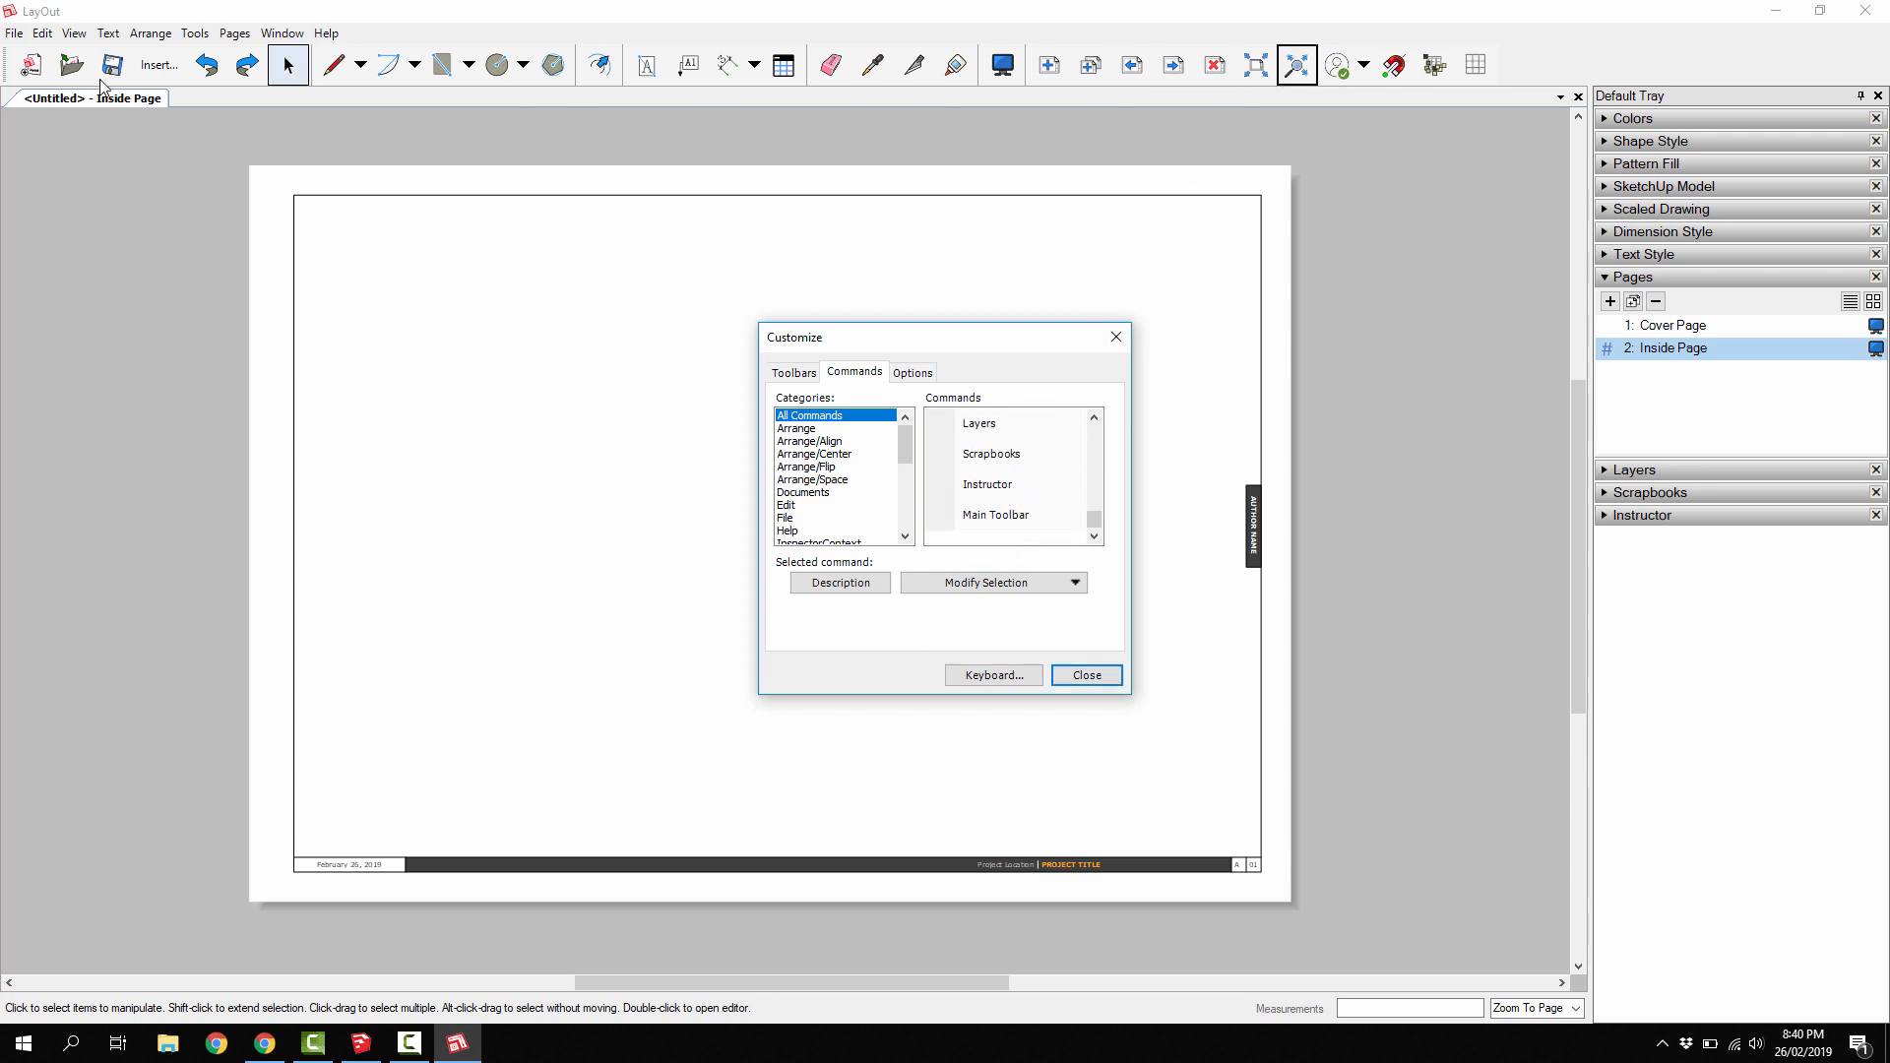
click(1074, 679)
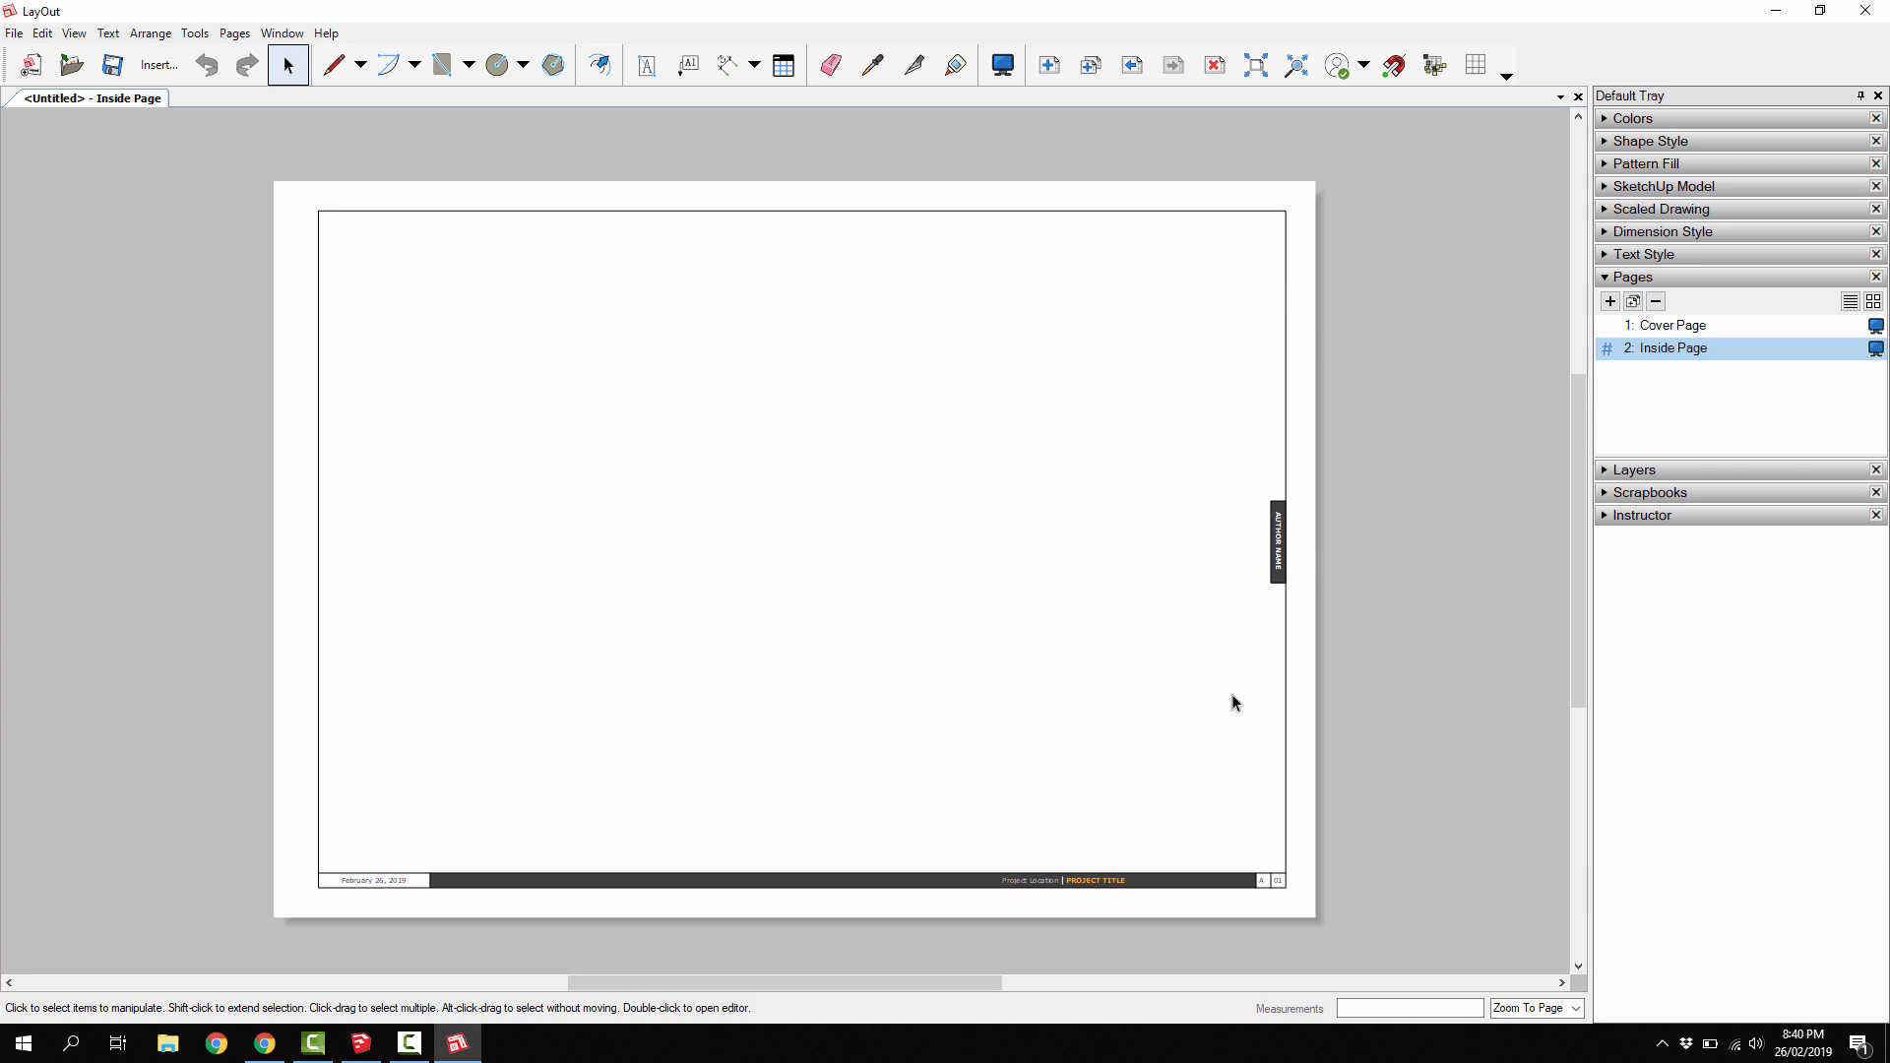
- Set the Author auto-text to "PROFESSIONAL CAD SYSTEMS LTD"
scroll(1311, 581, up, 4)
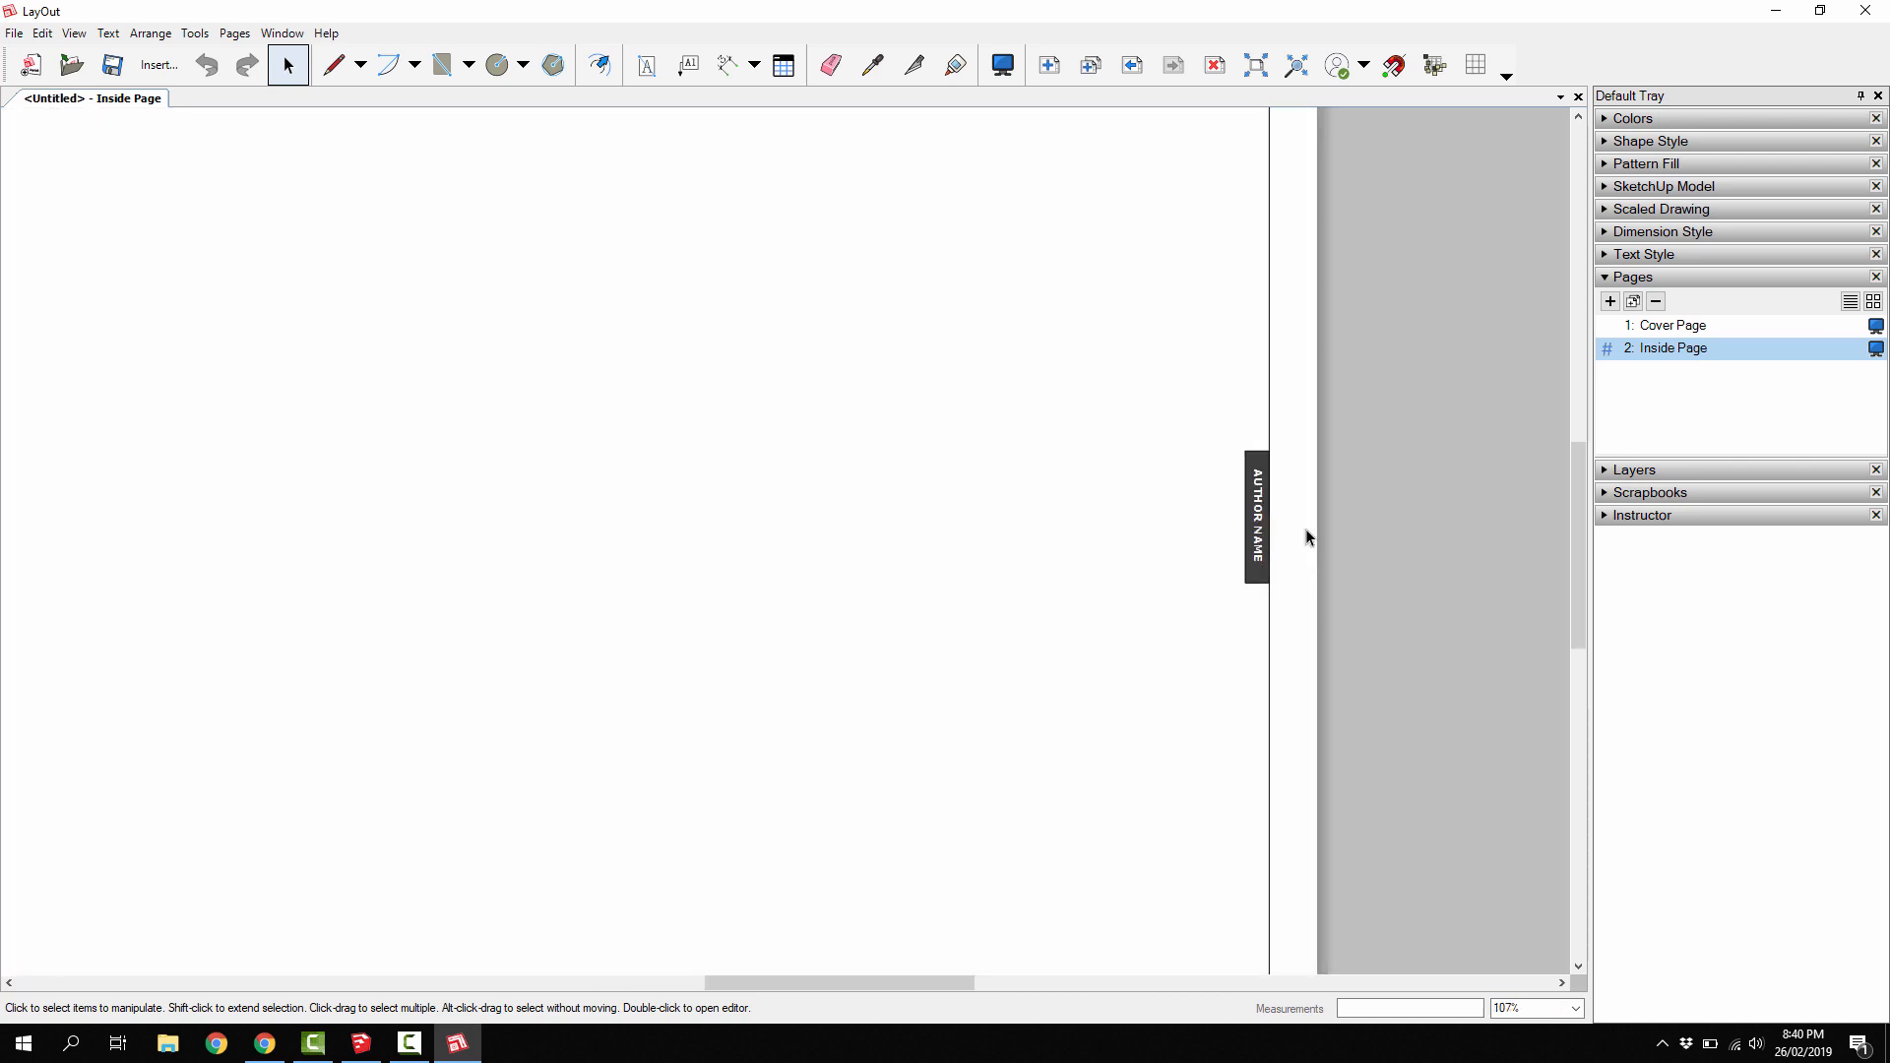
middle_drag(1254, 498, 1220, 504)
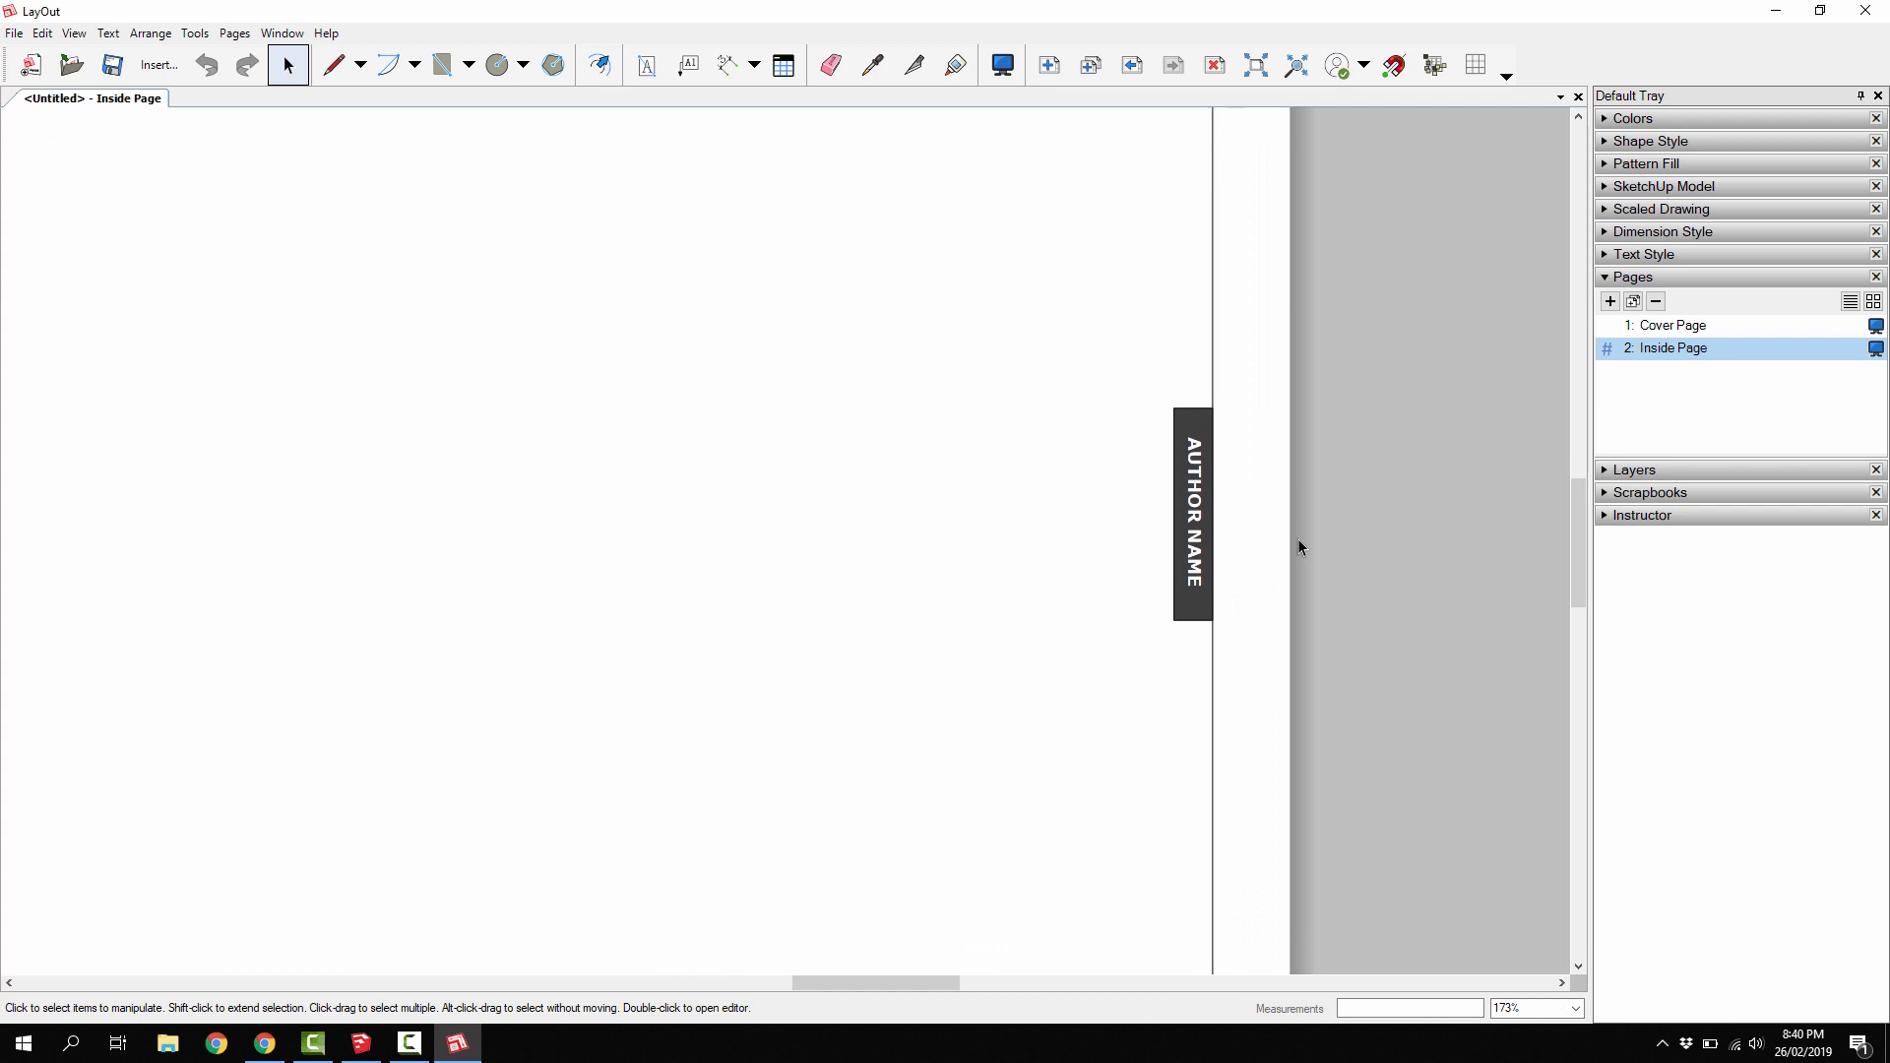
click(108, 32)
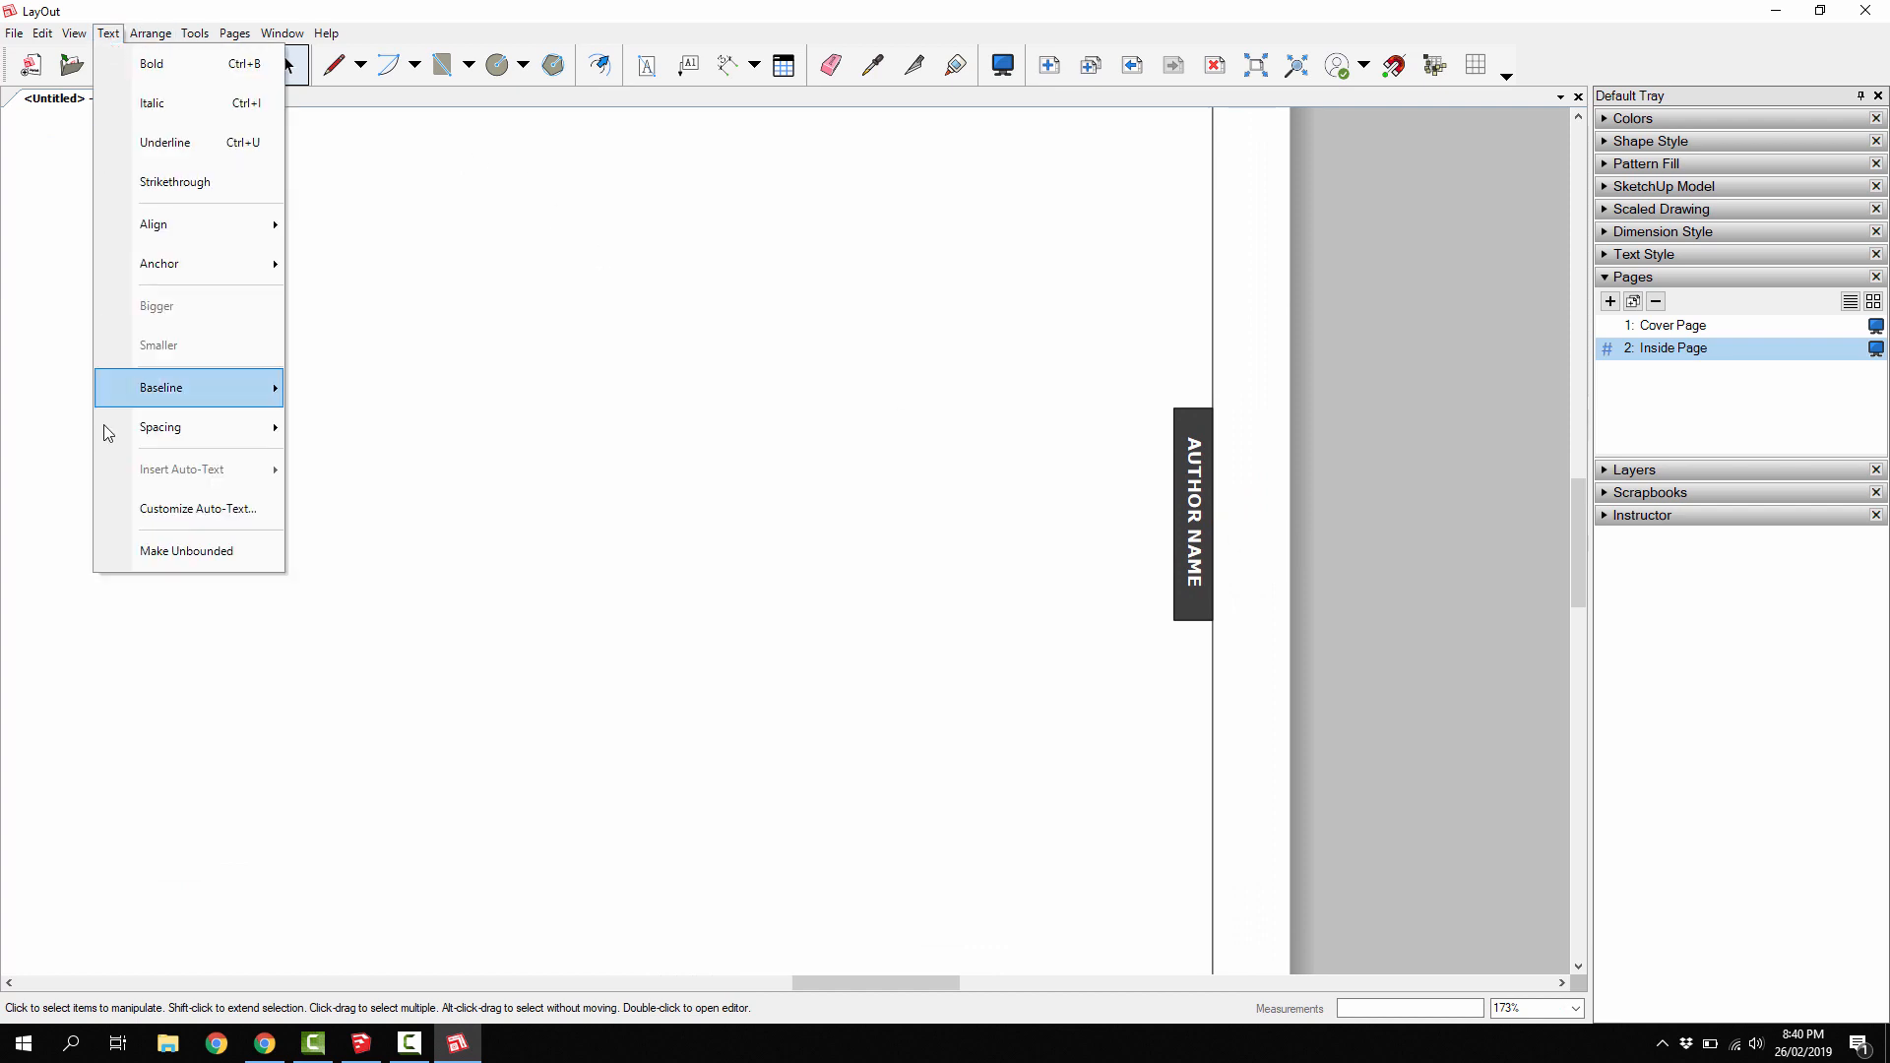
click(126, 509)
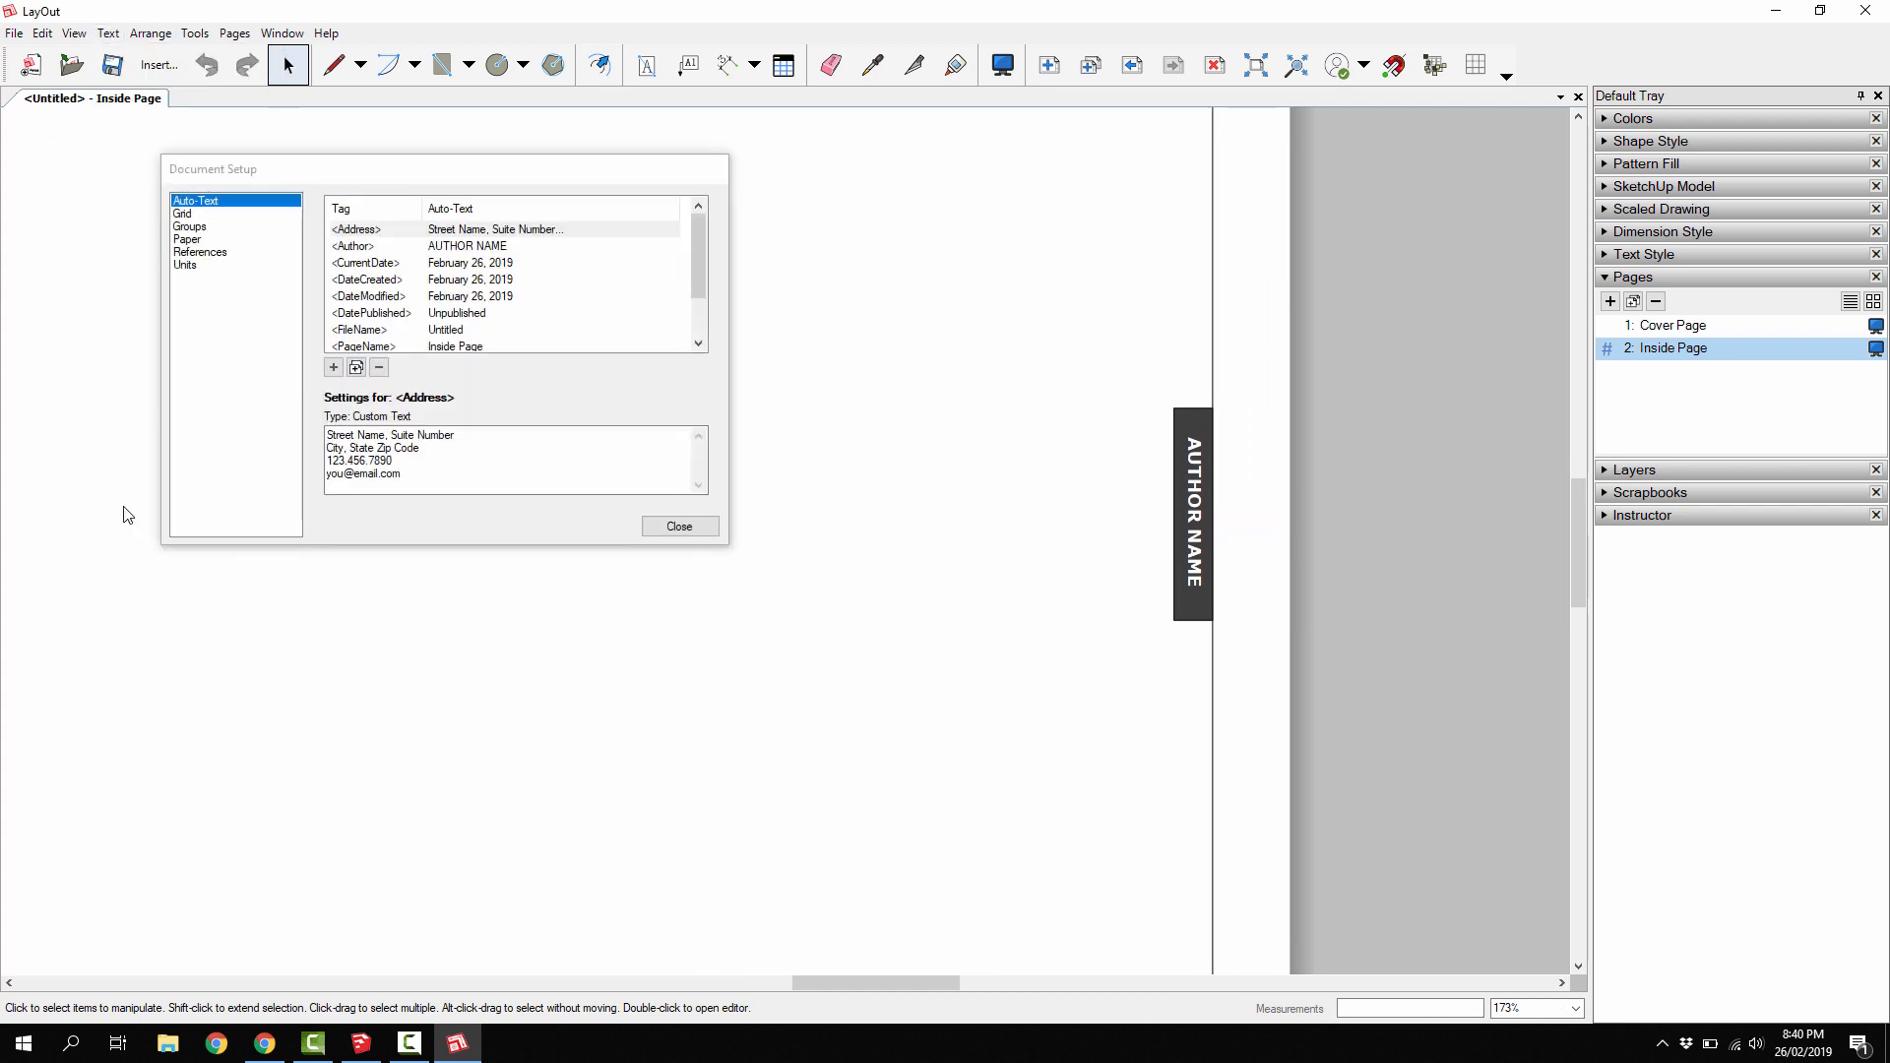
click(364, 246)
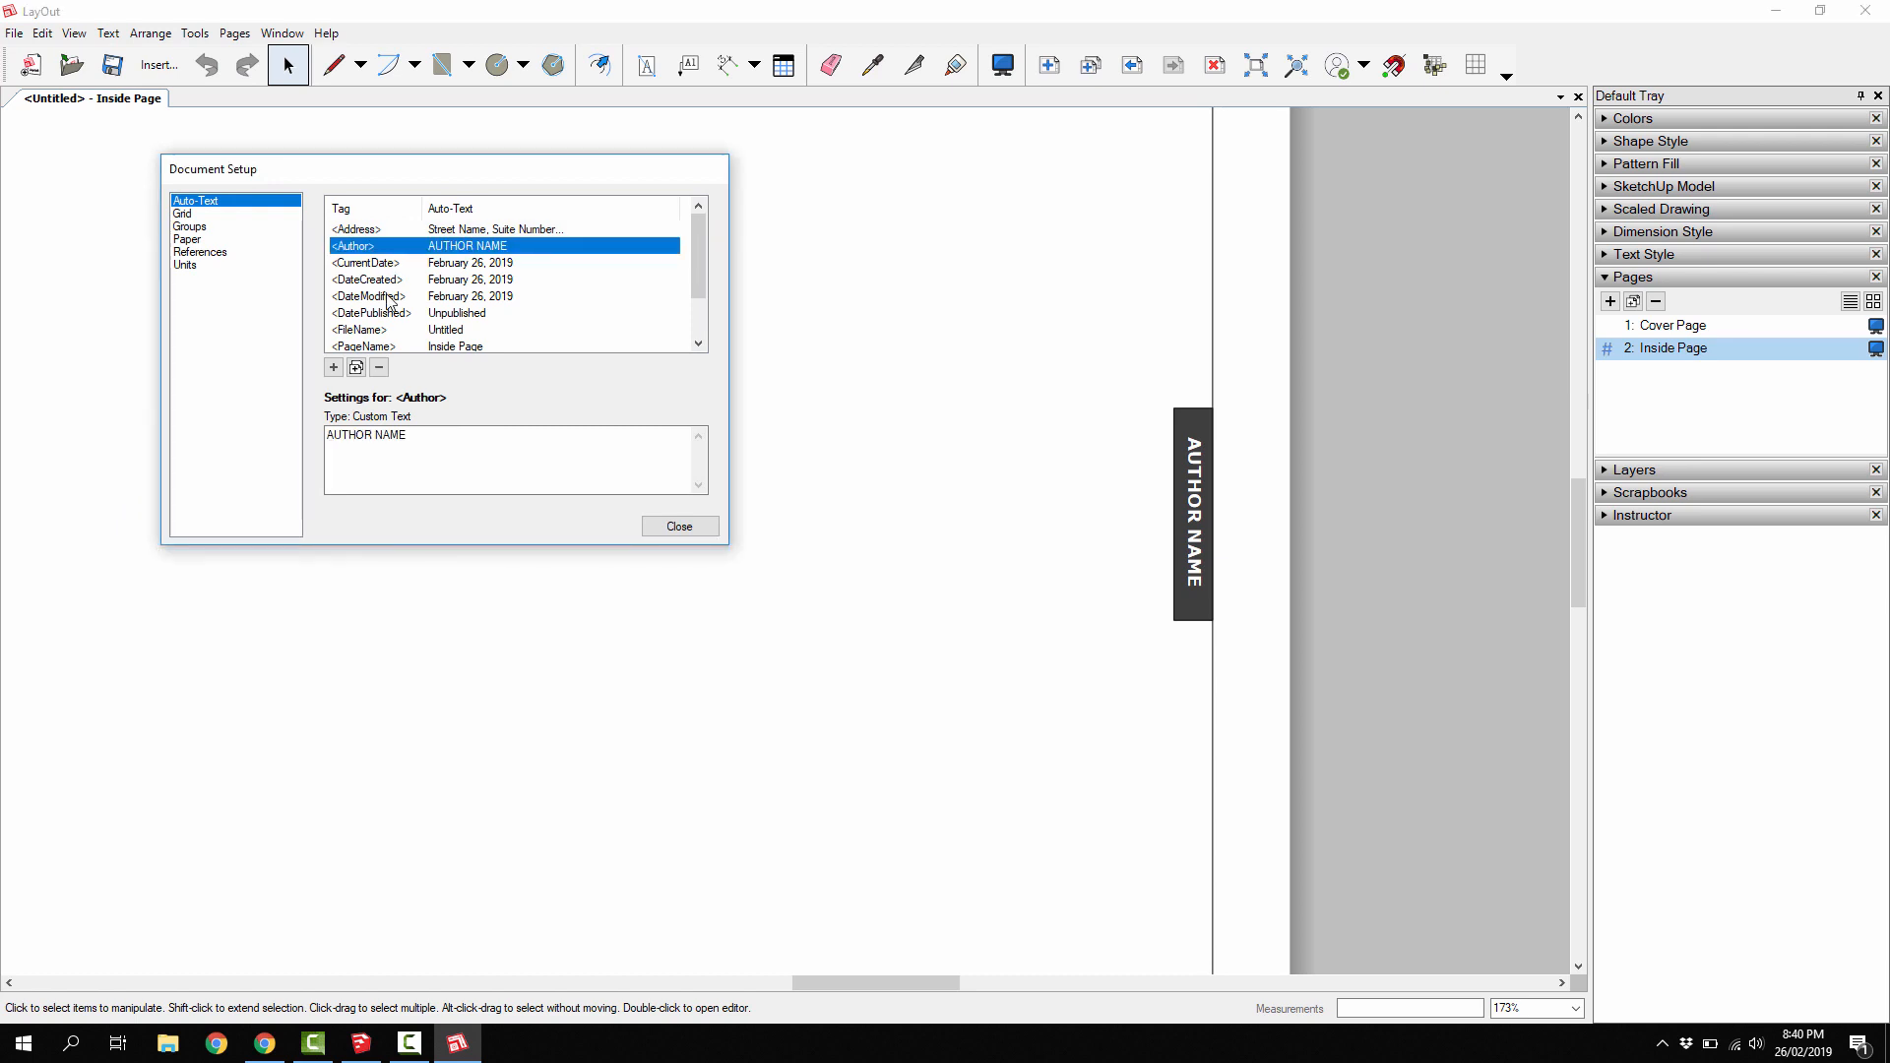
click(424, 441)
drag(436, 439, 272, 442)
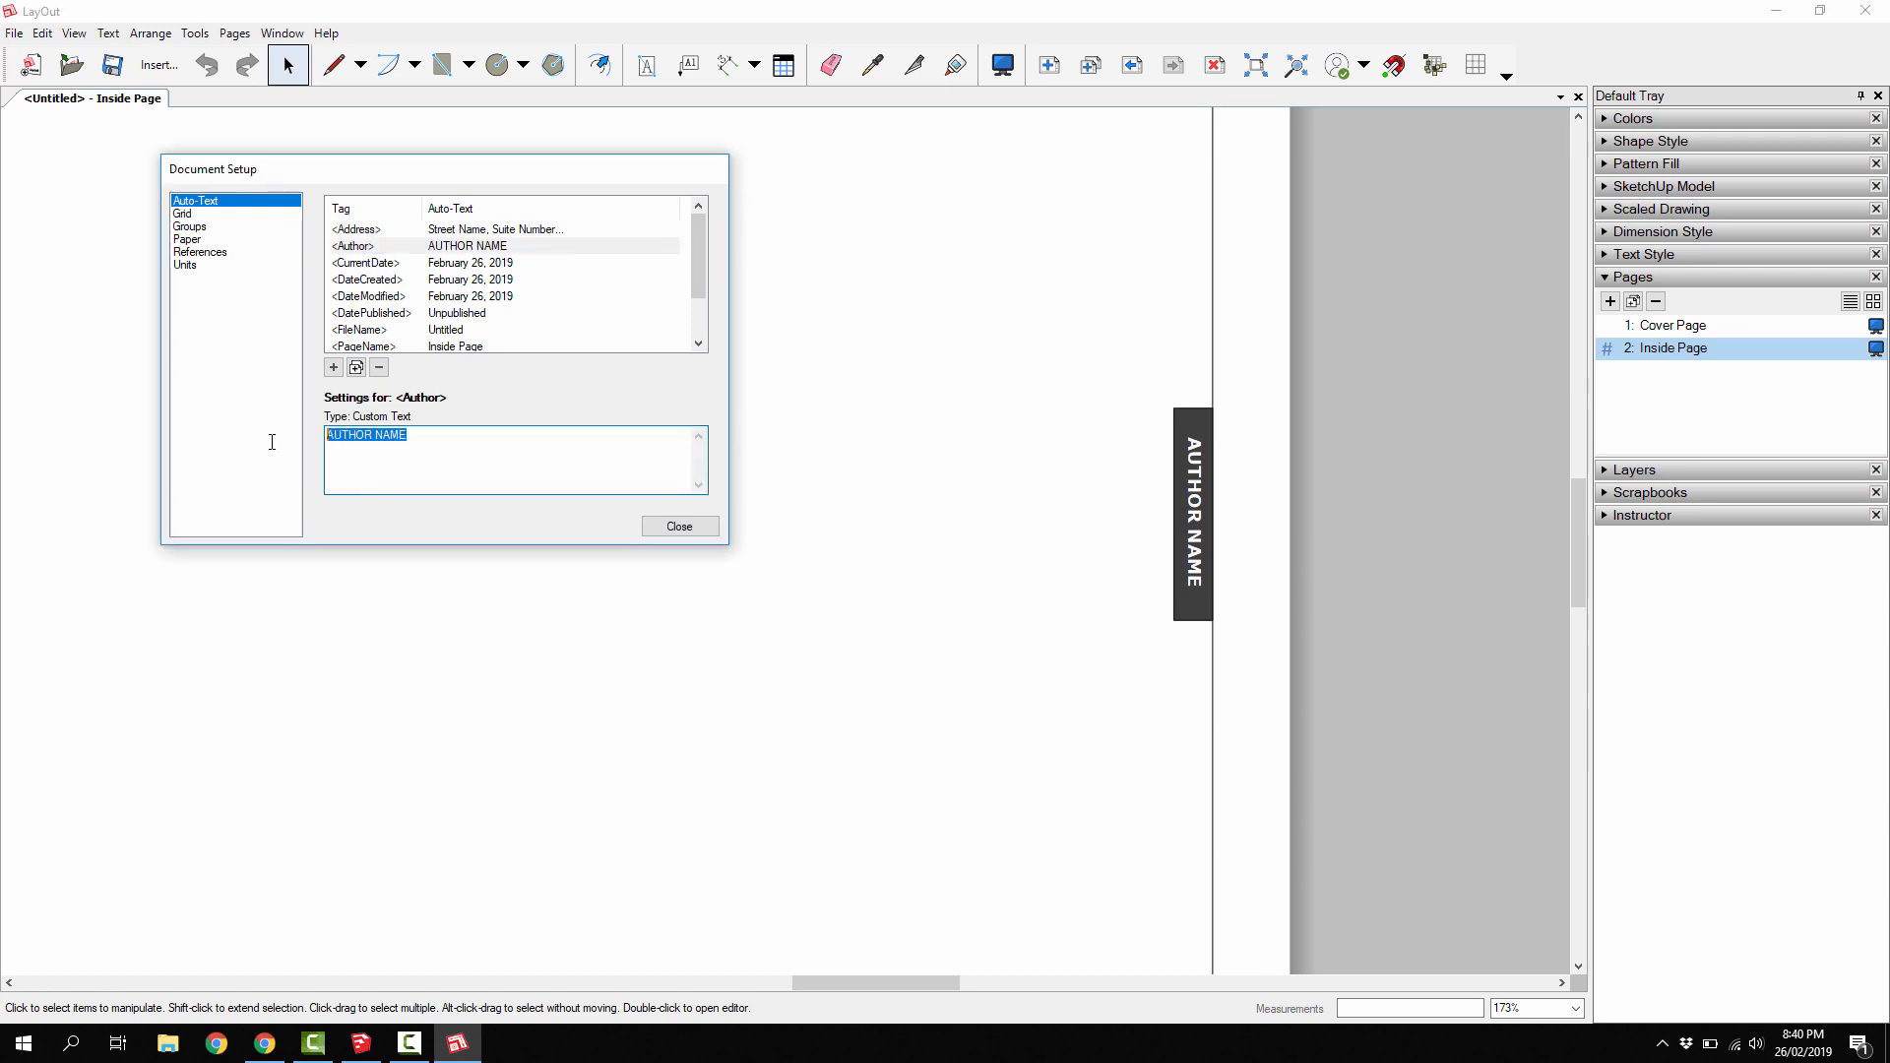
text(PROFESSIONAL CAD SYSTEM)
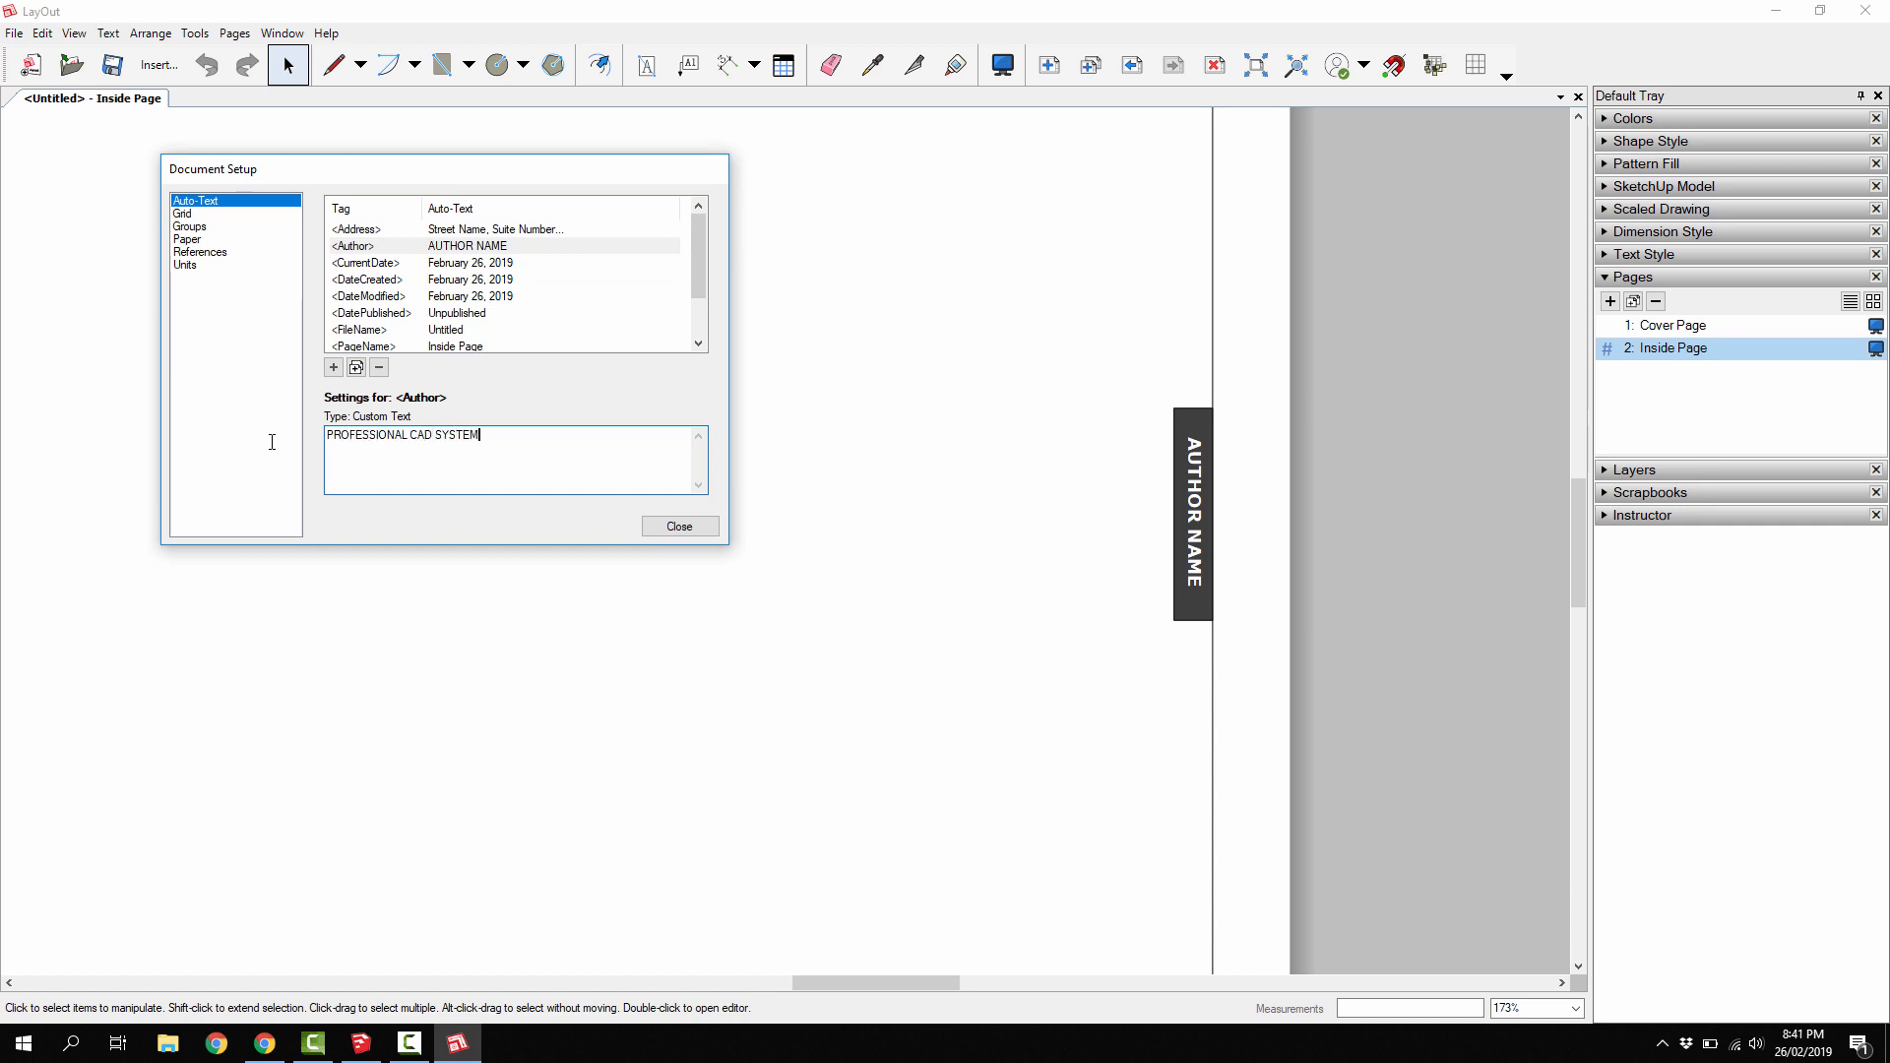
text(S LTD)
key(Return)
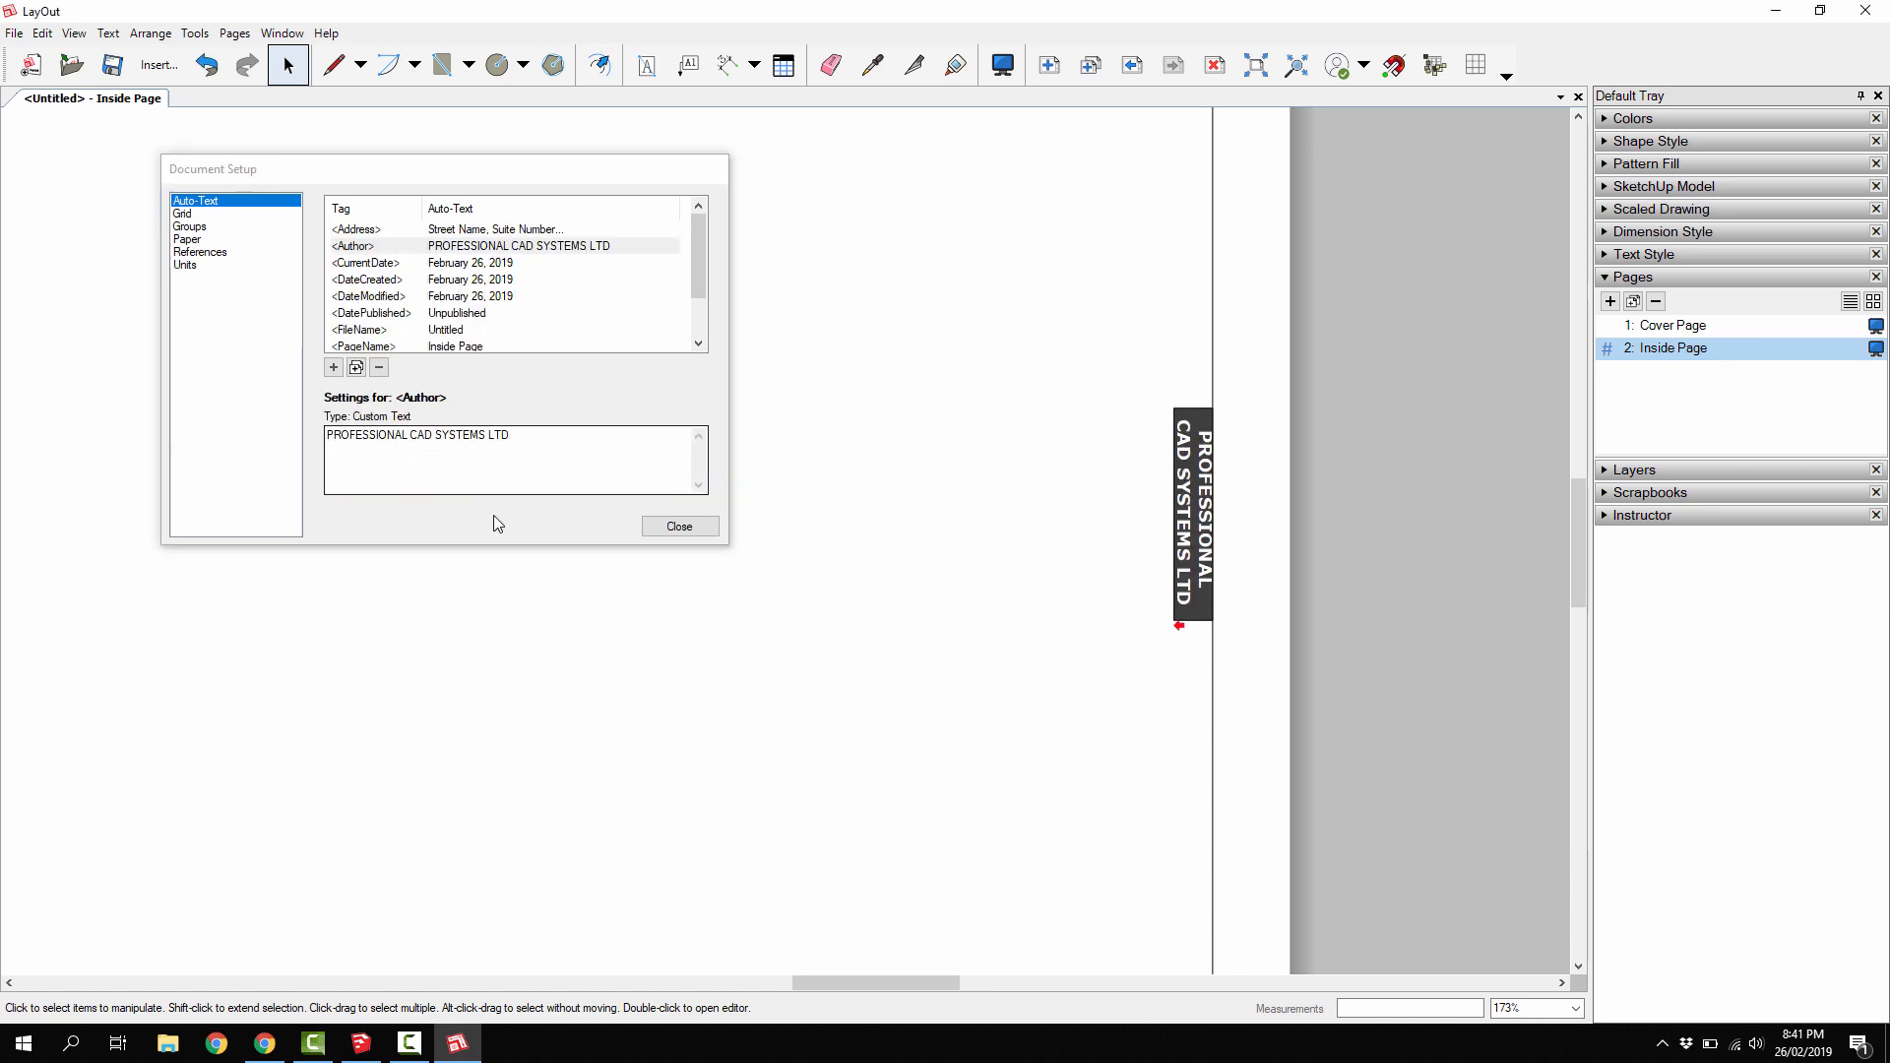
click(673, 531)
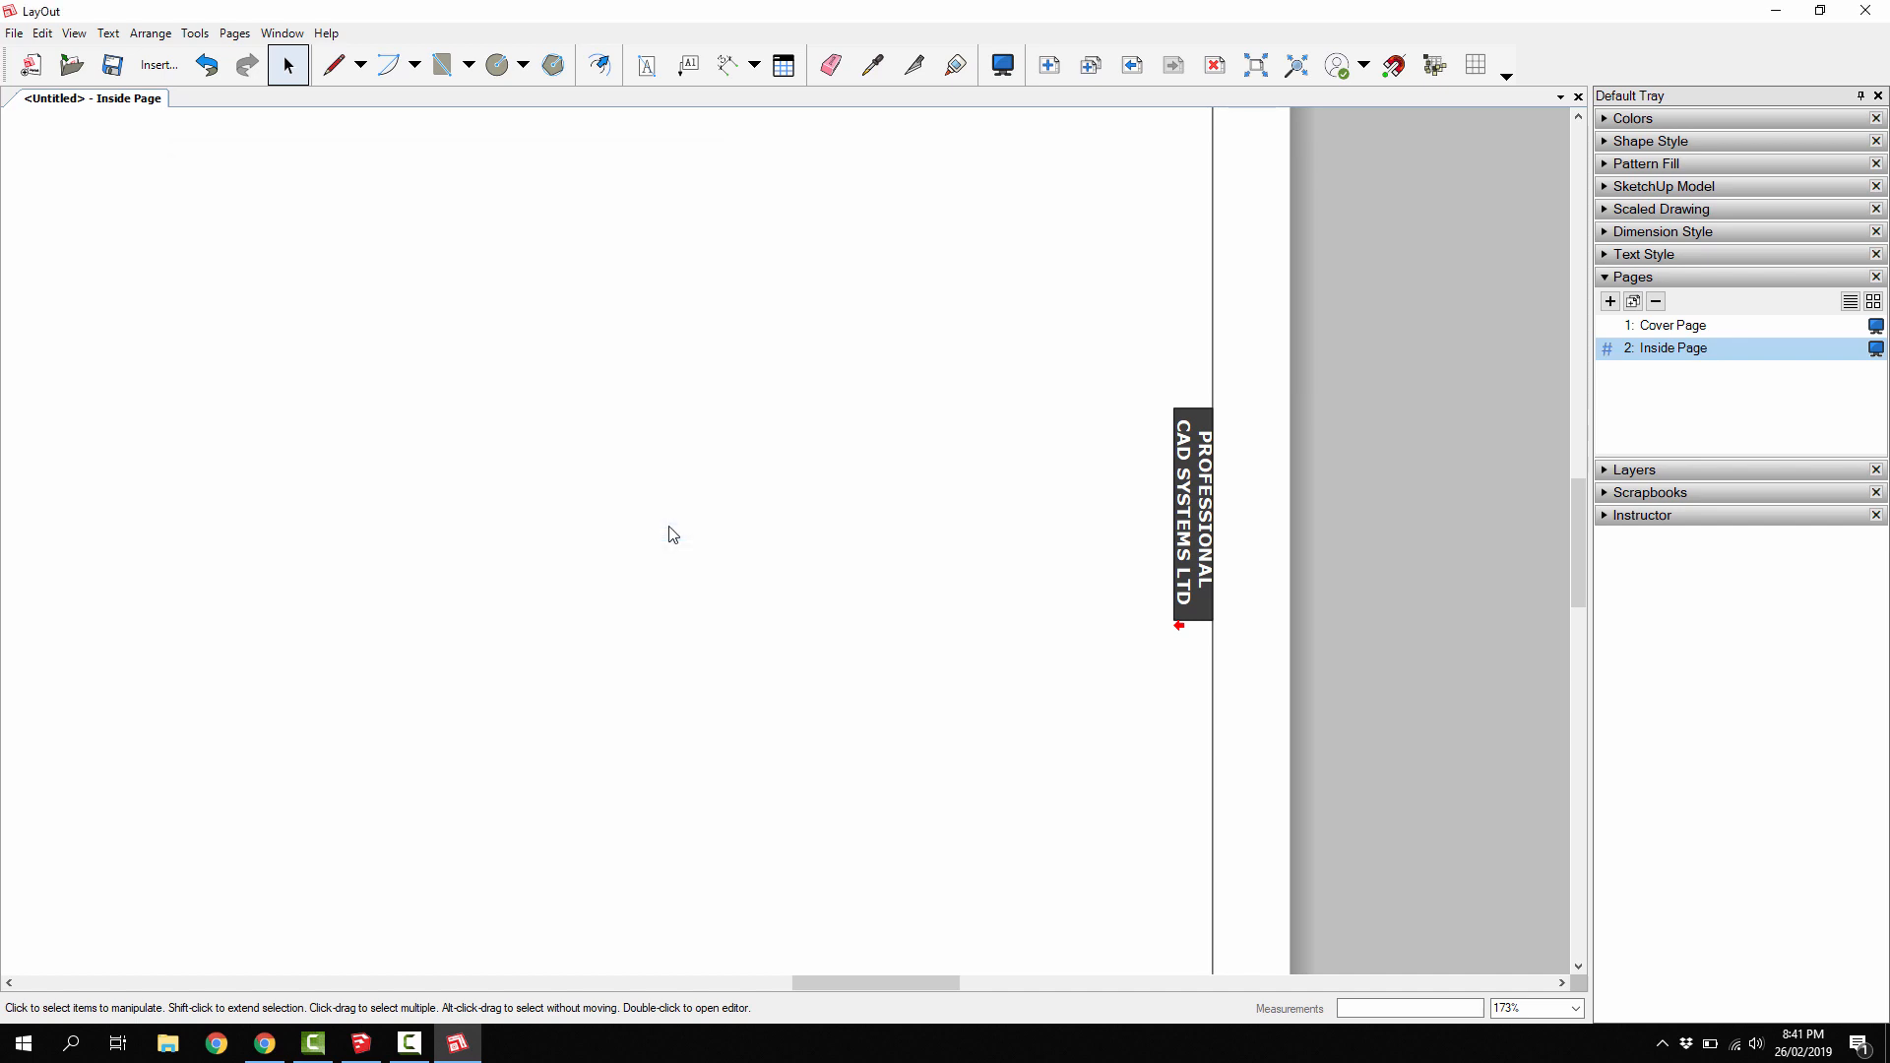
- Reveal the layers and stretch the author label downward to about 1.9 times its length so the company name fits on one line
click(1196, 468)
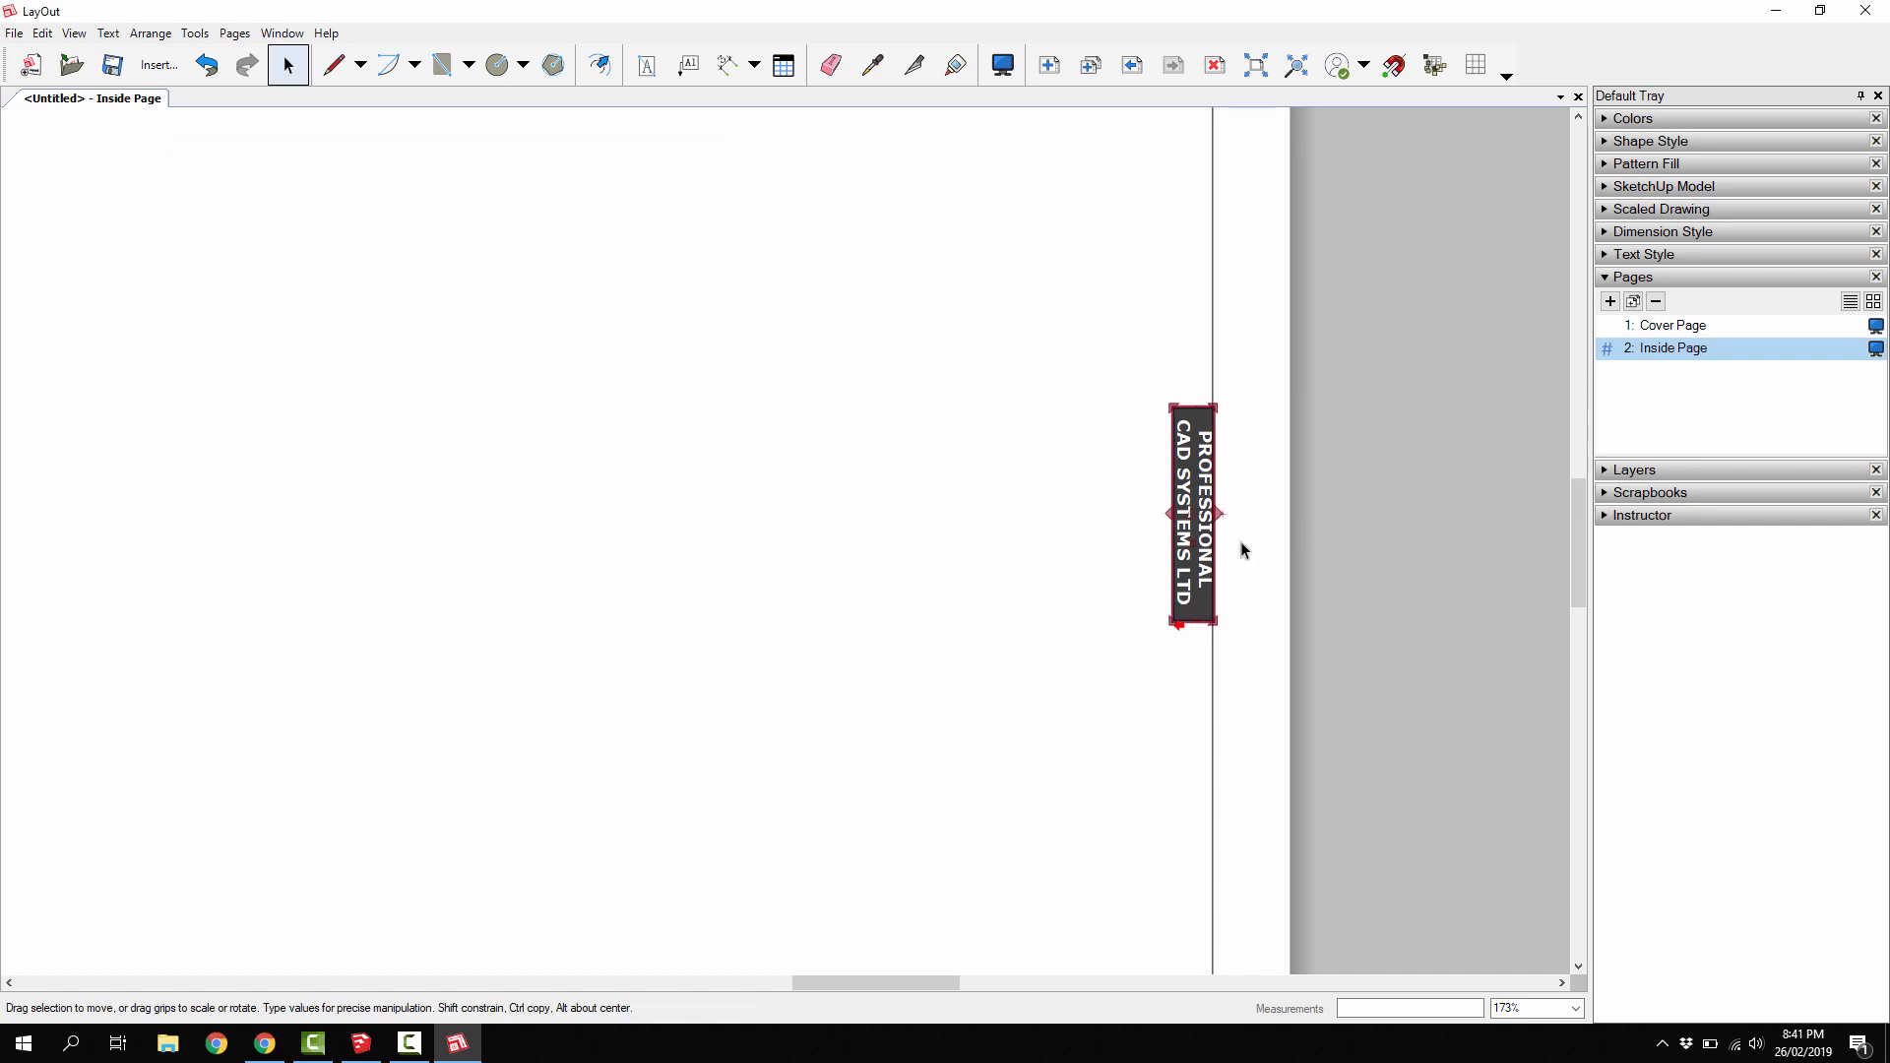
click(1620, 472)
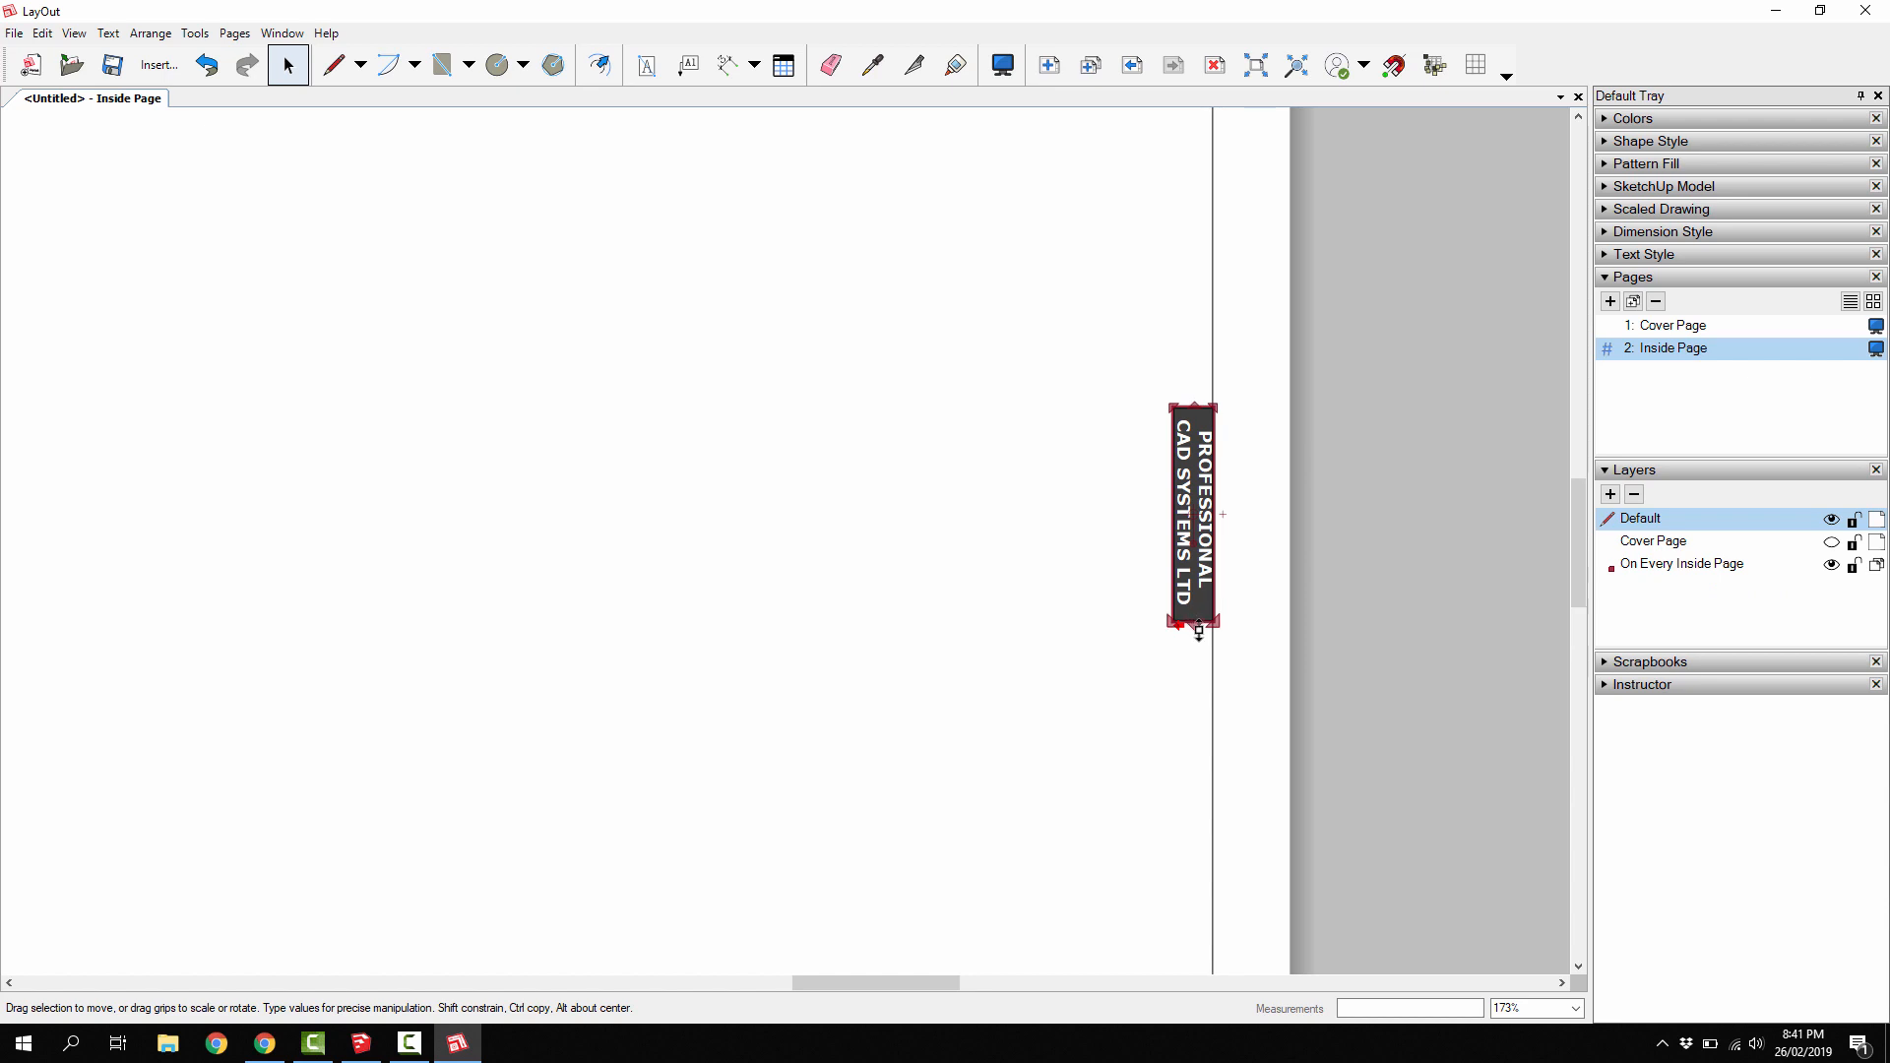
drag(1201, 626, 1195, 823)
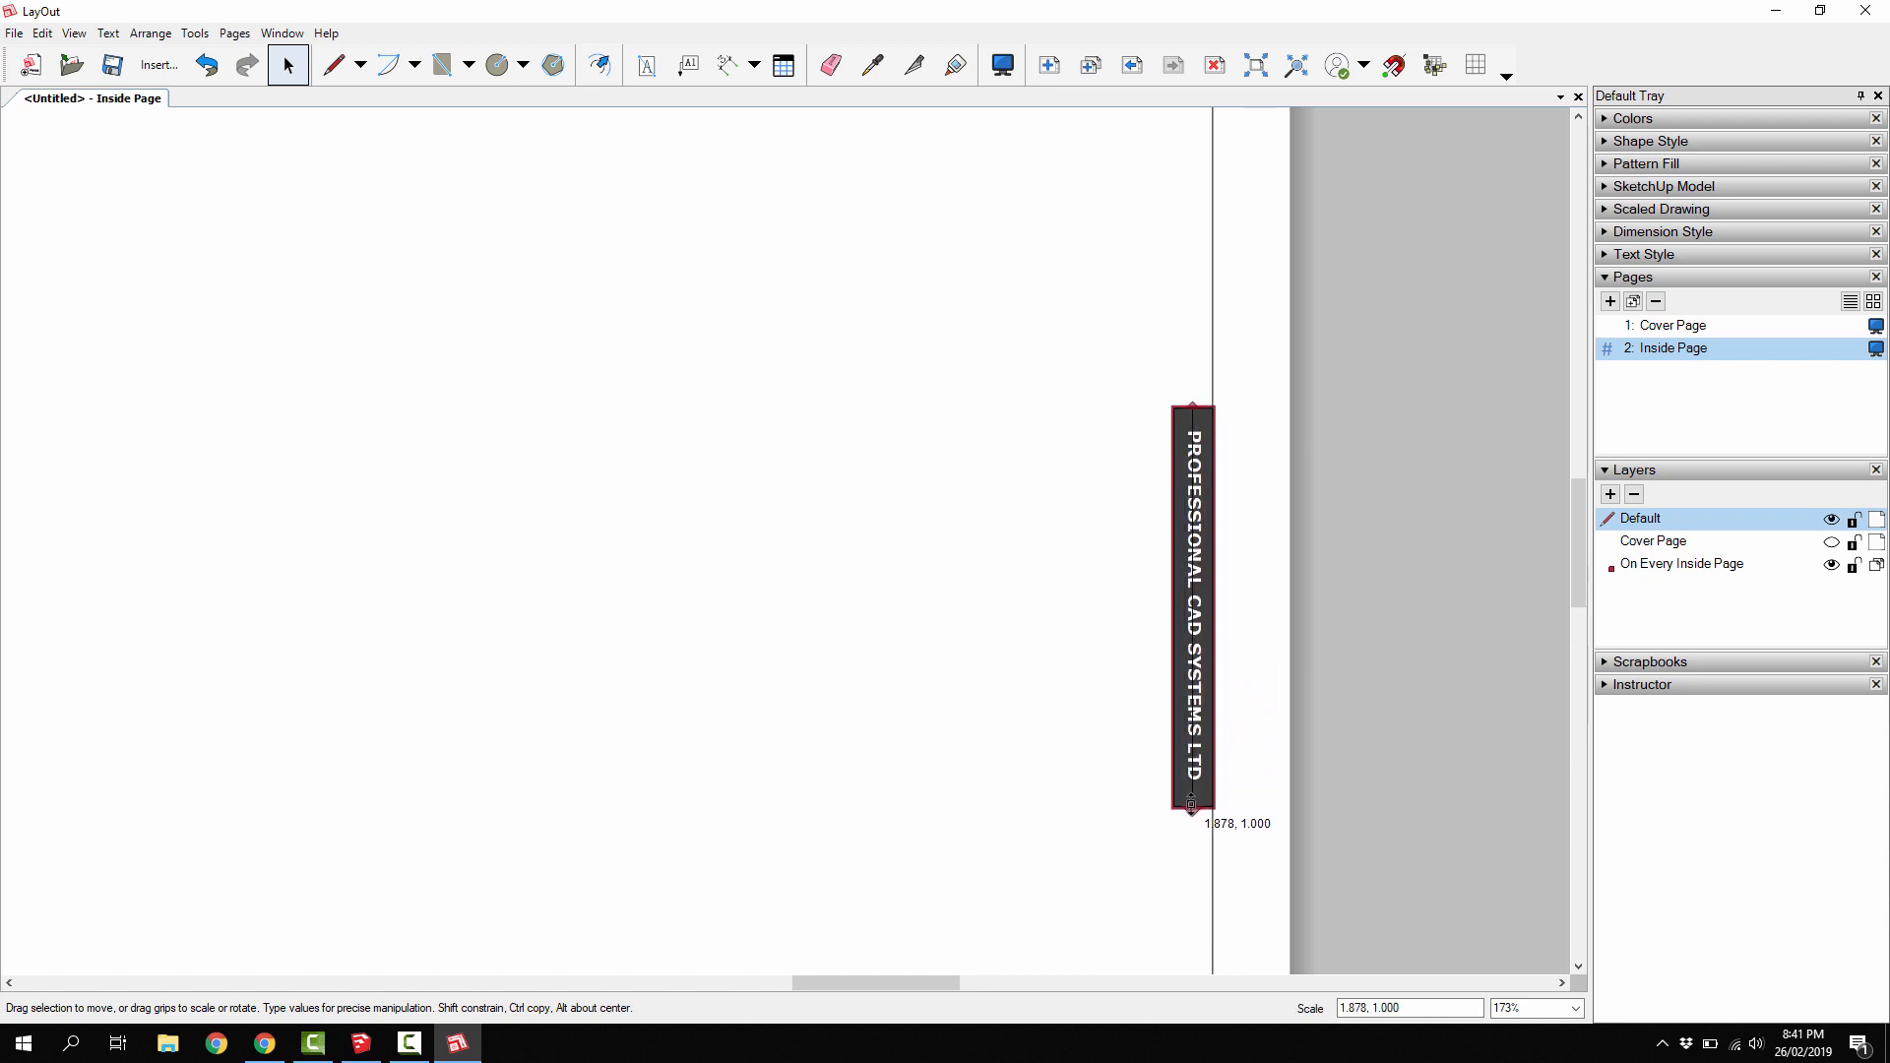
- Center the author label vertically on the page and deselect it
scroll(1306, 503, down, 3)
scroll(1289, 561, down, 2)
scroll(1278, 571, up, 3)
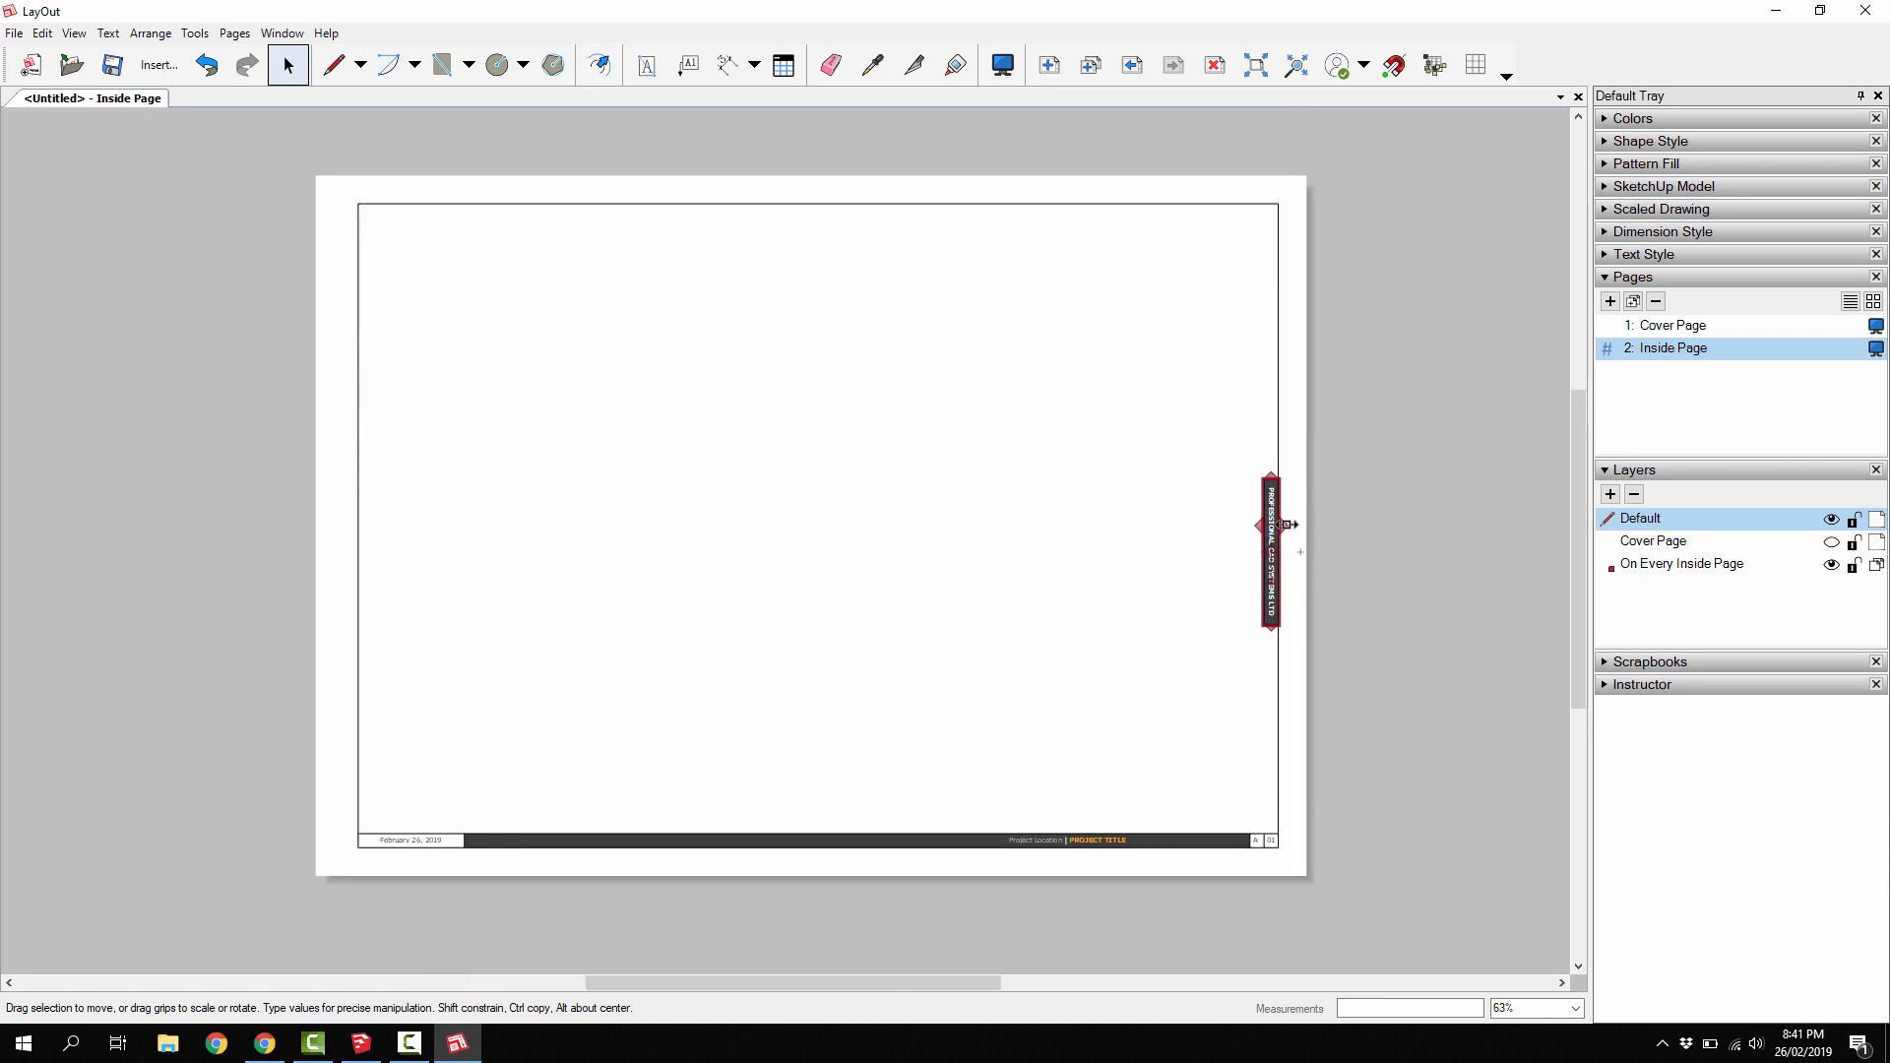
scroll(1287, 526, down, 2)
scroll(1284, 522, up, 2)
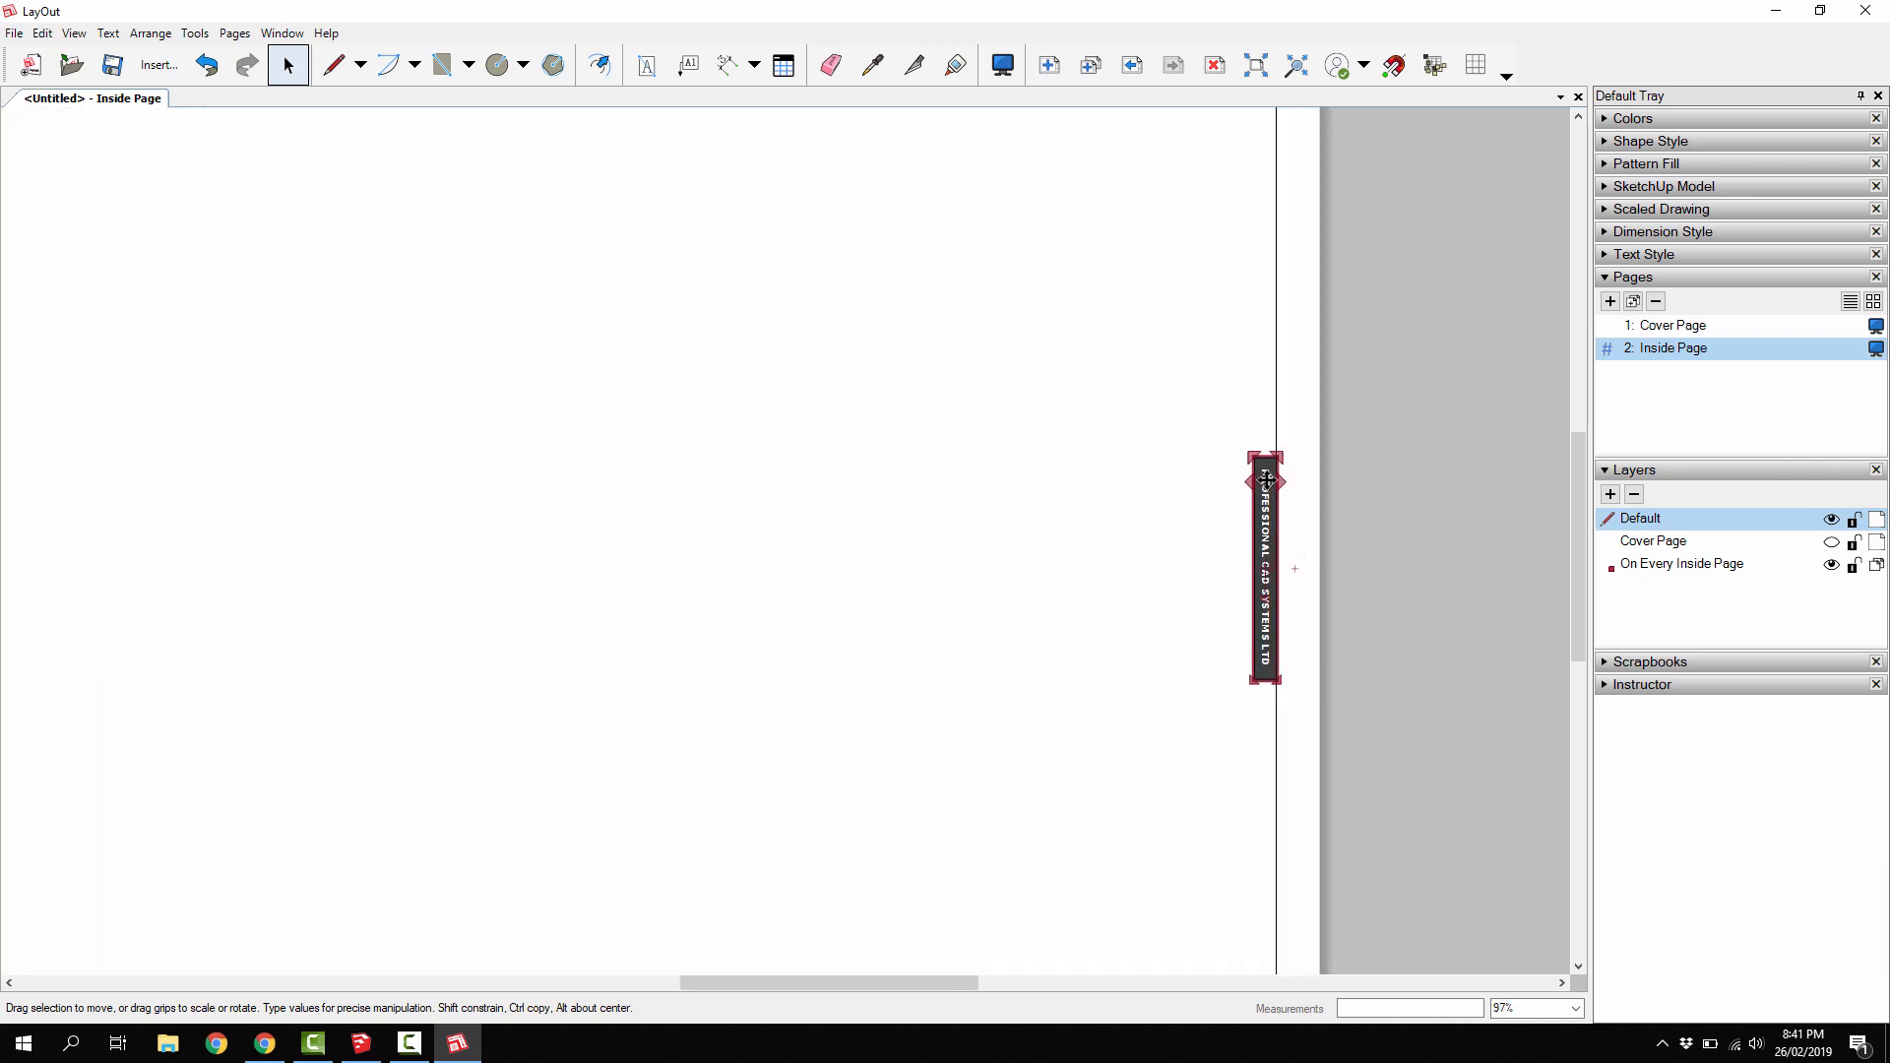
right_click(1267, 482)
mouse_move(1427, 681)
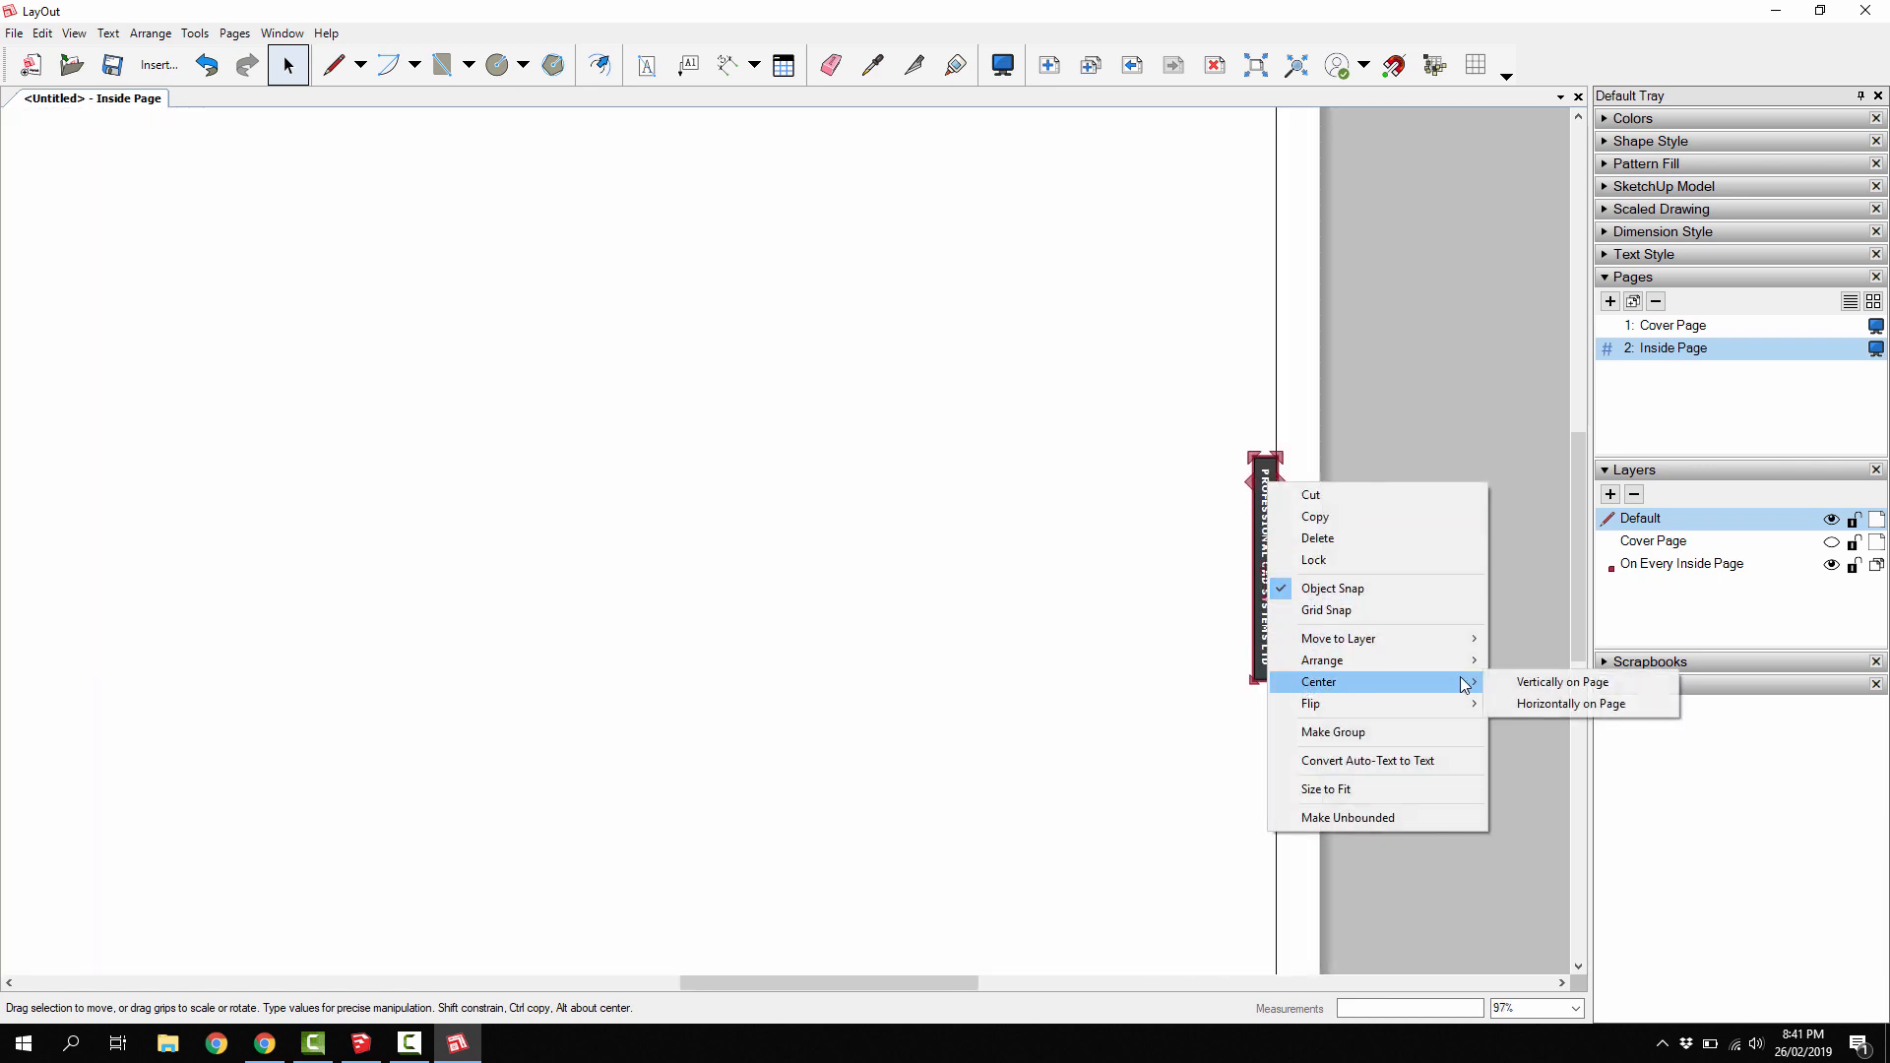
click(1498, 680)
click(1384, 633)
- Examine the title strip along the page's lower edge and check which auto-text tag the project title uses
scroll(1328, 426, down, 3)
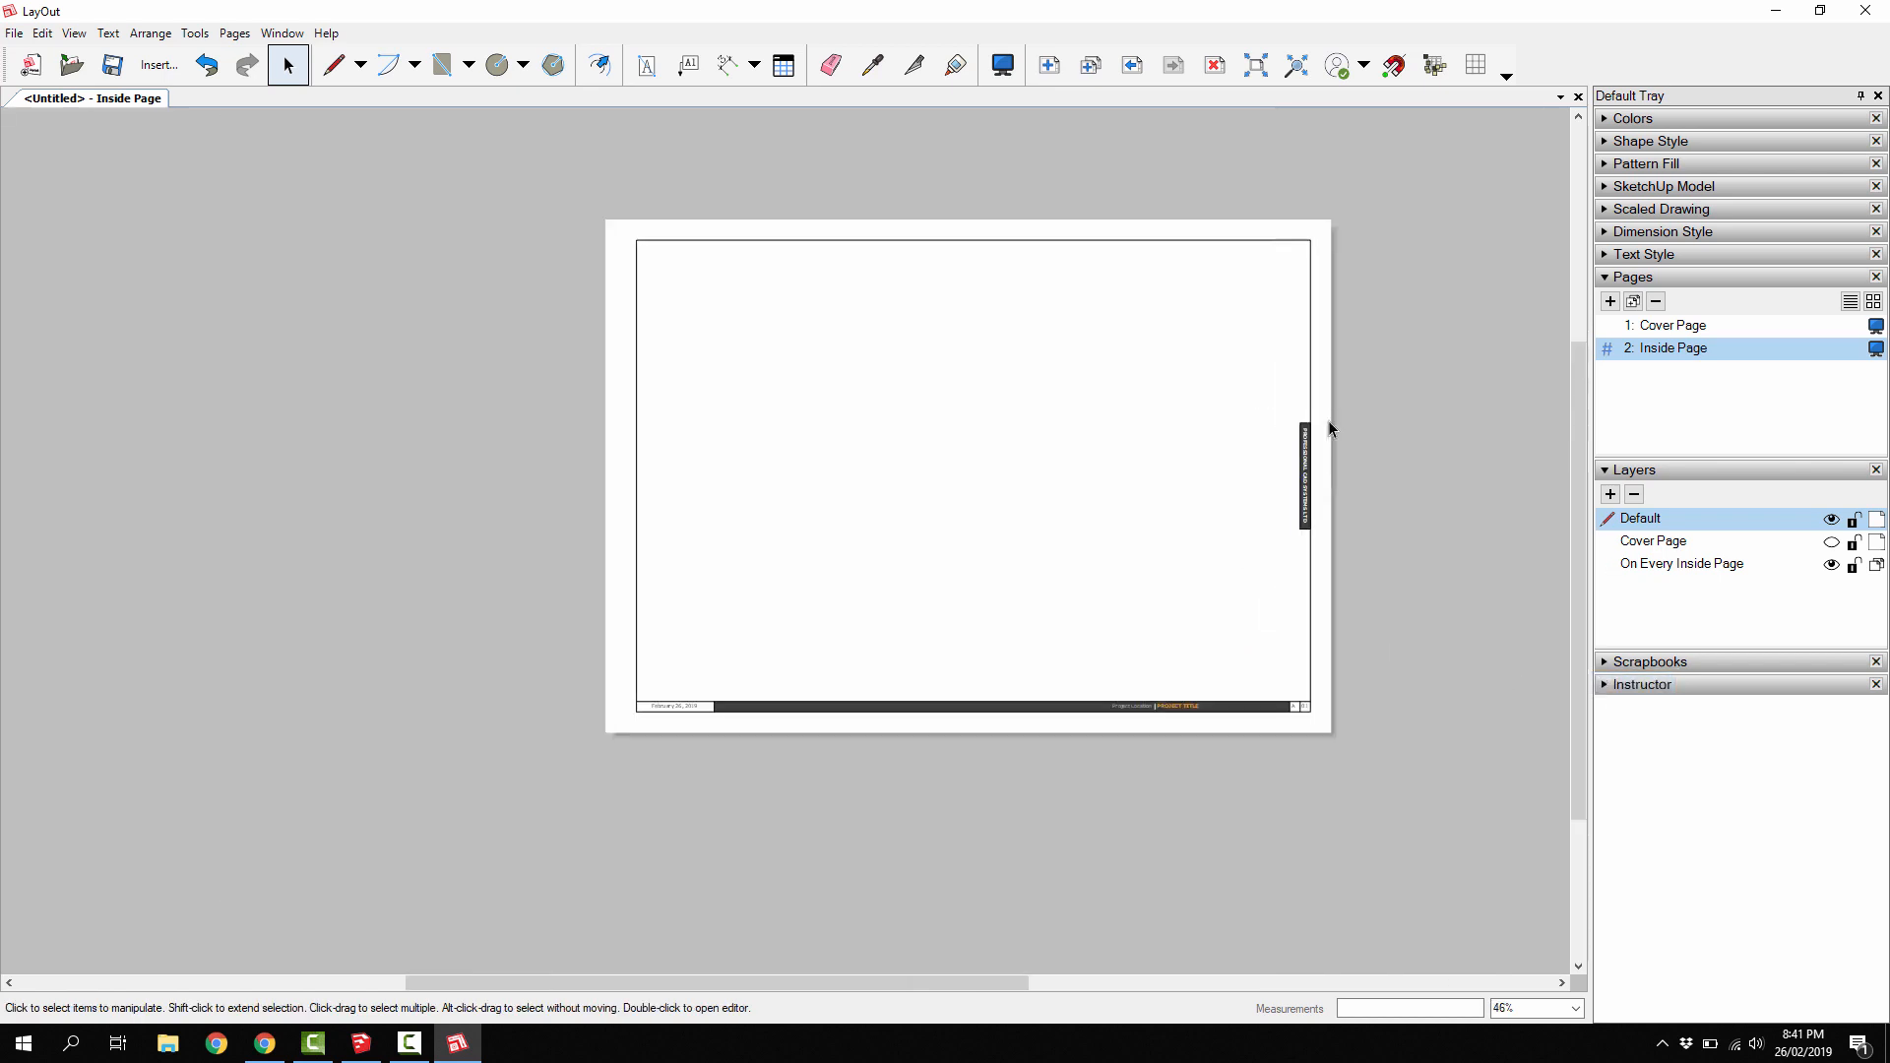
scroll(1143, 771, up, 2)
scroll(1277, 700, up, 3)
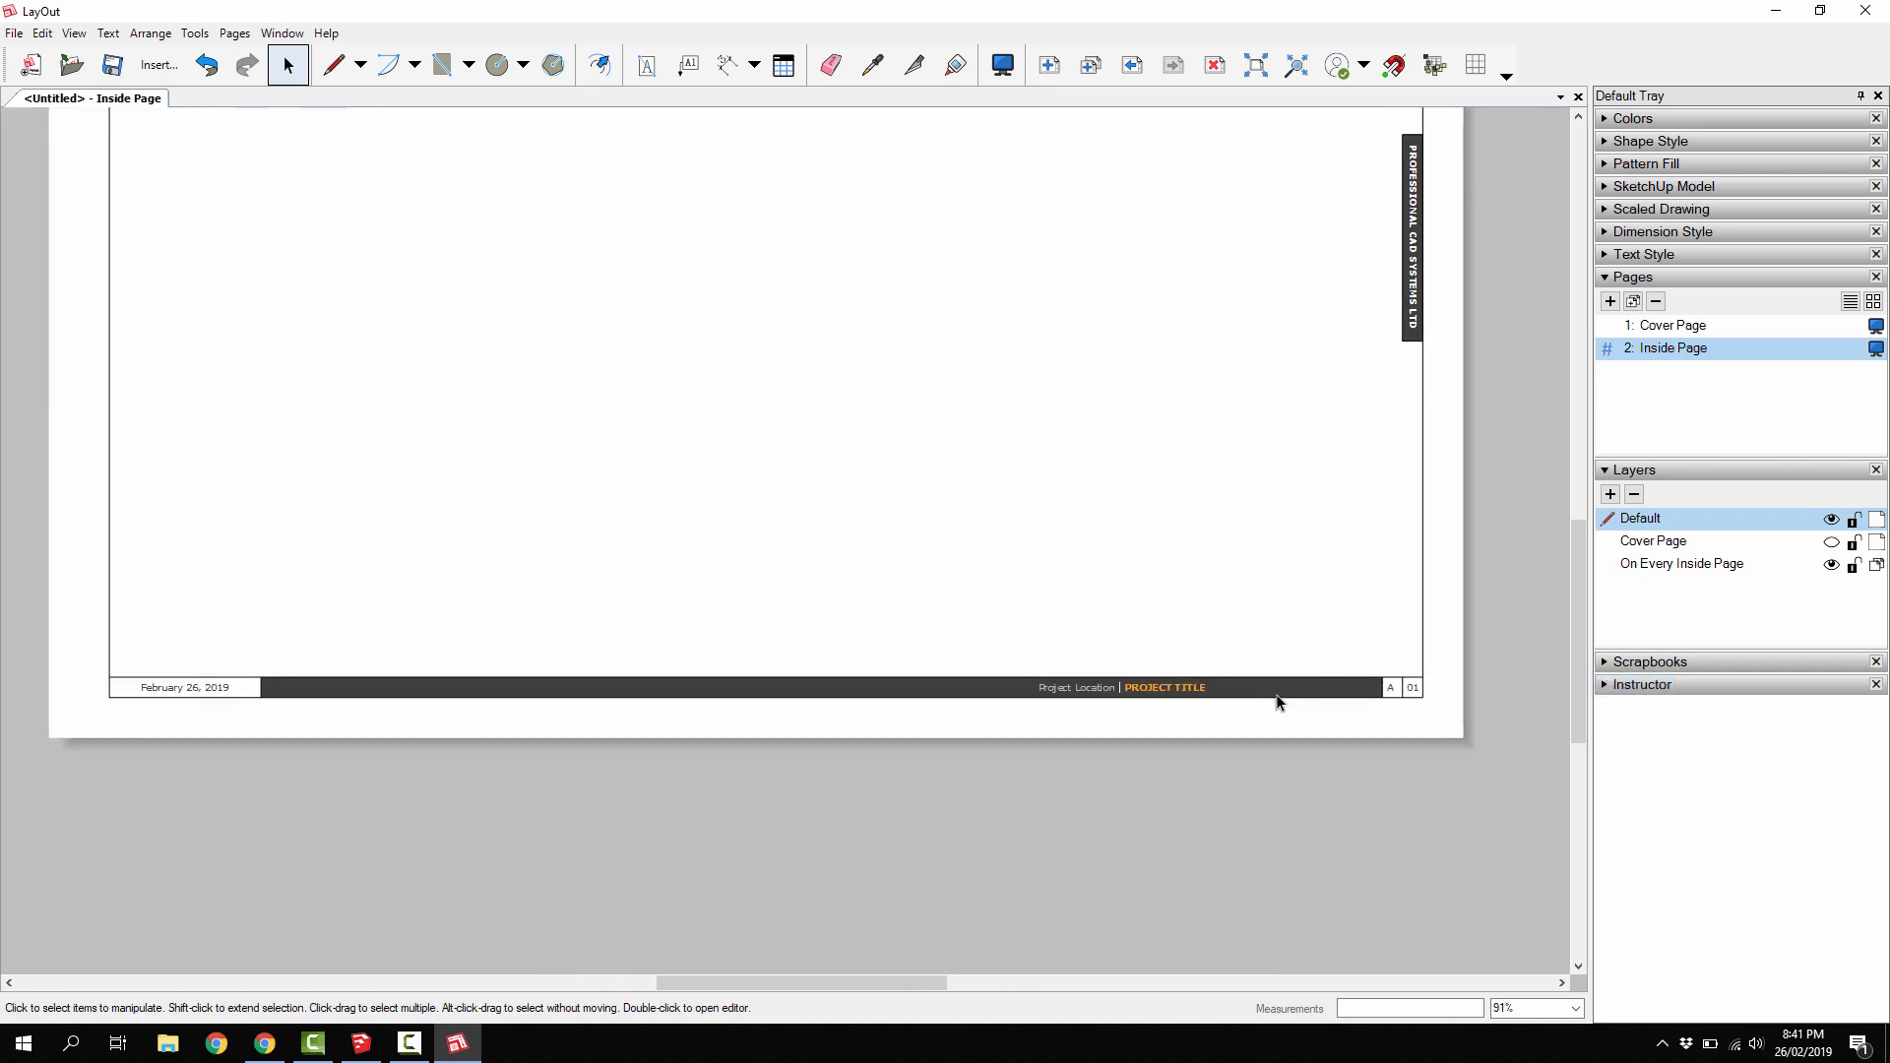
scroll(1260, 694, down, 3)
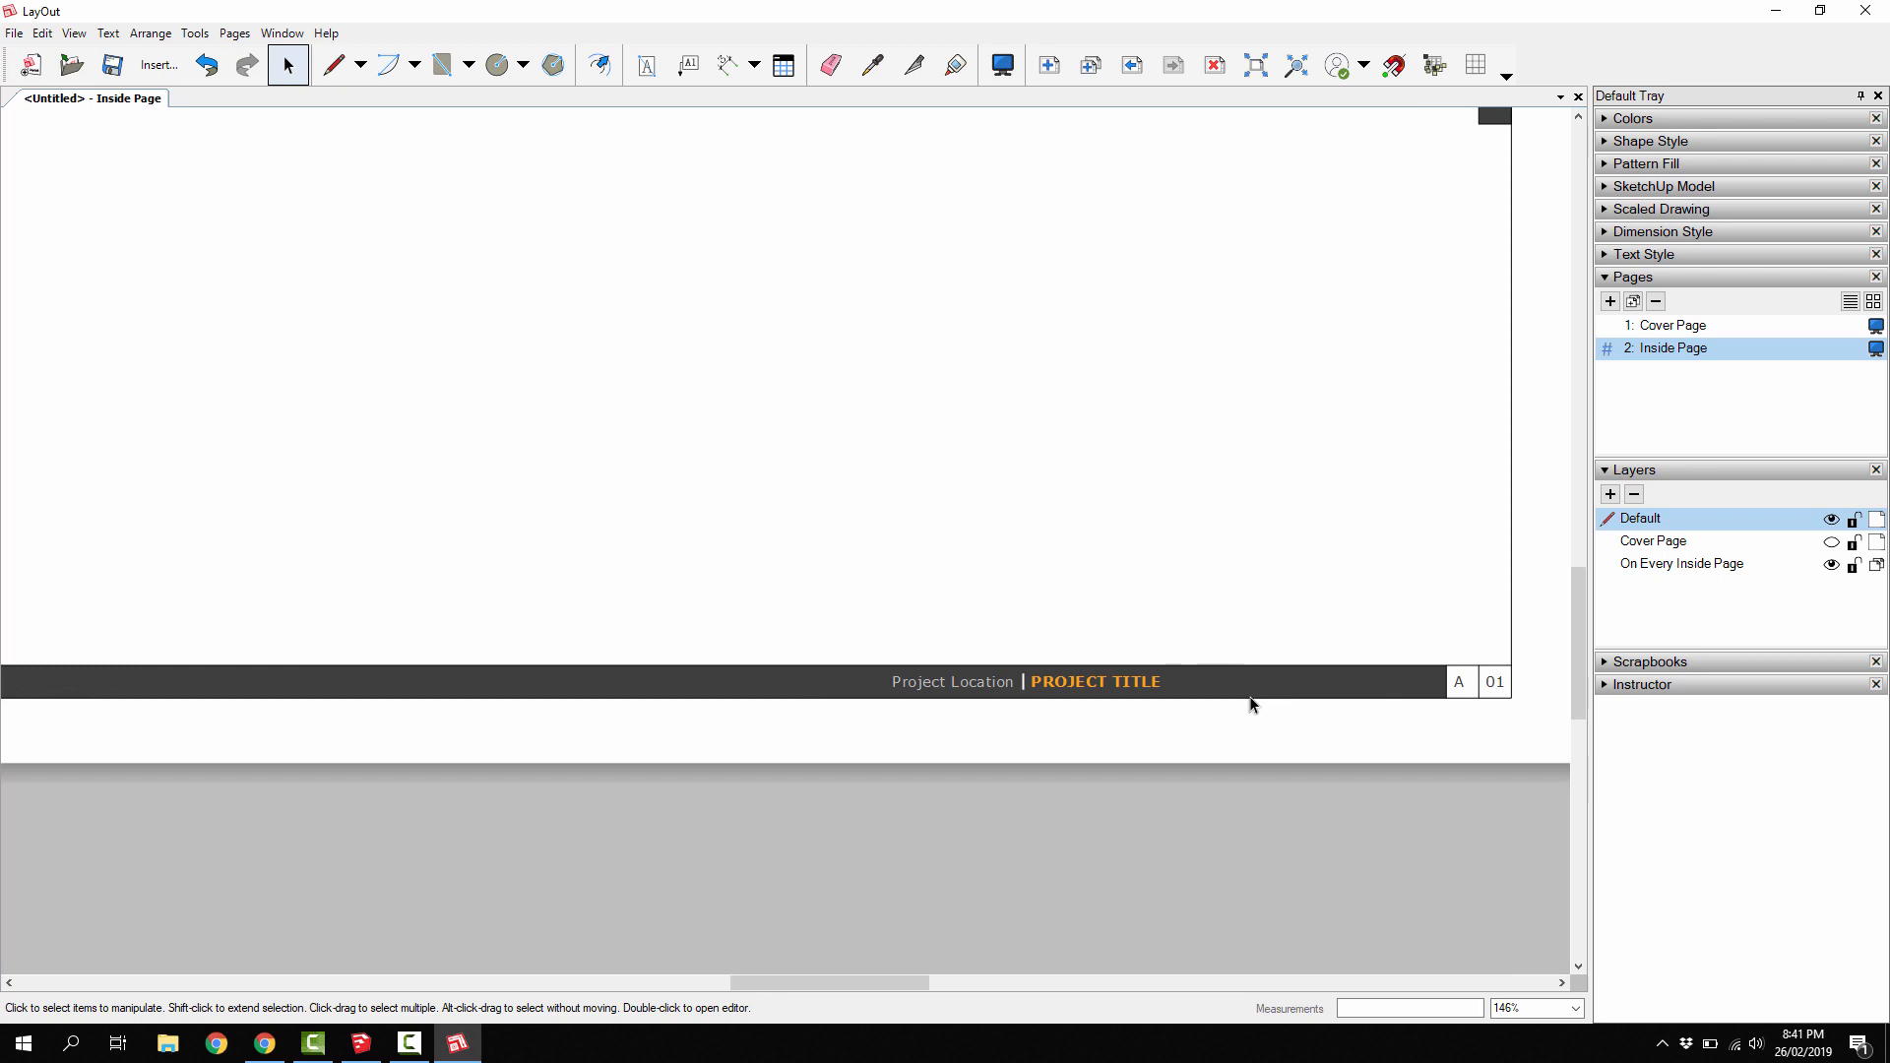
middle_drag(1128, 638, 1111, 730)
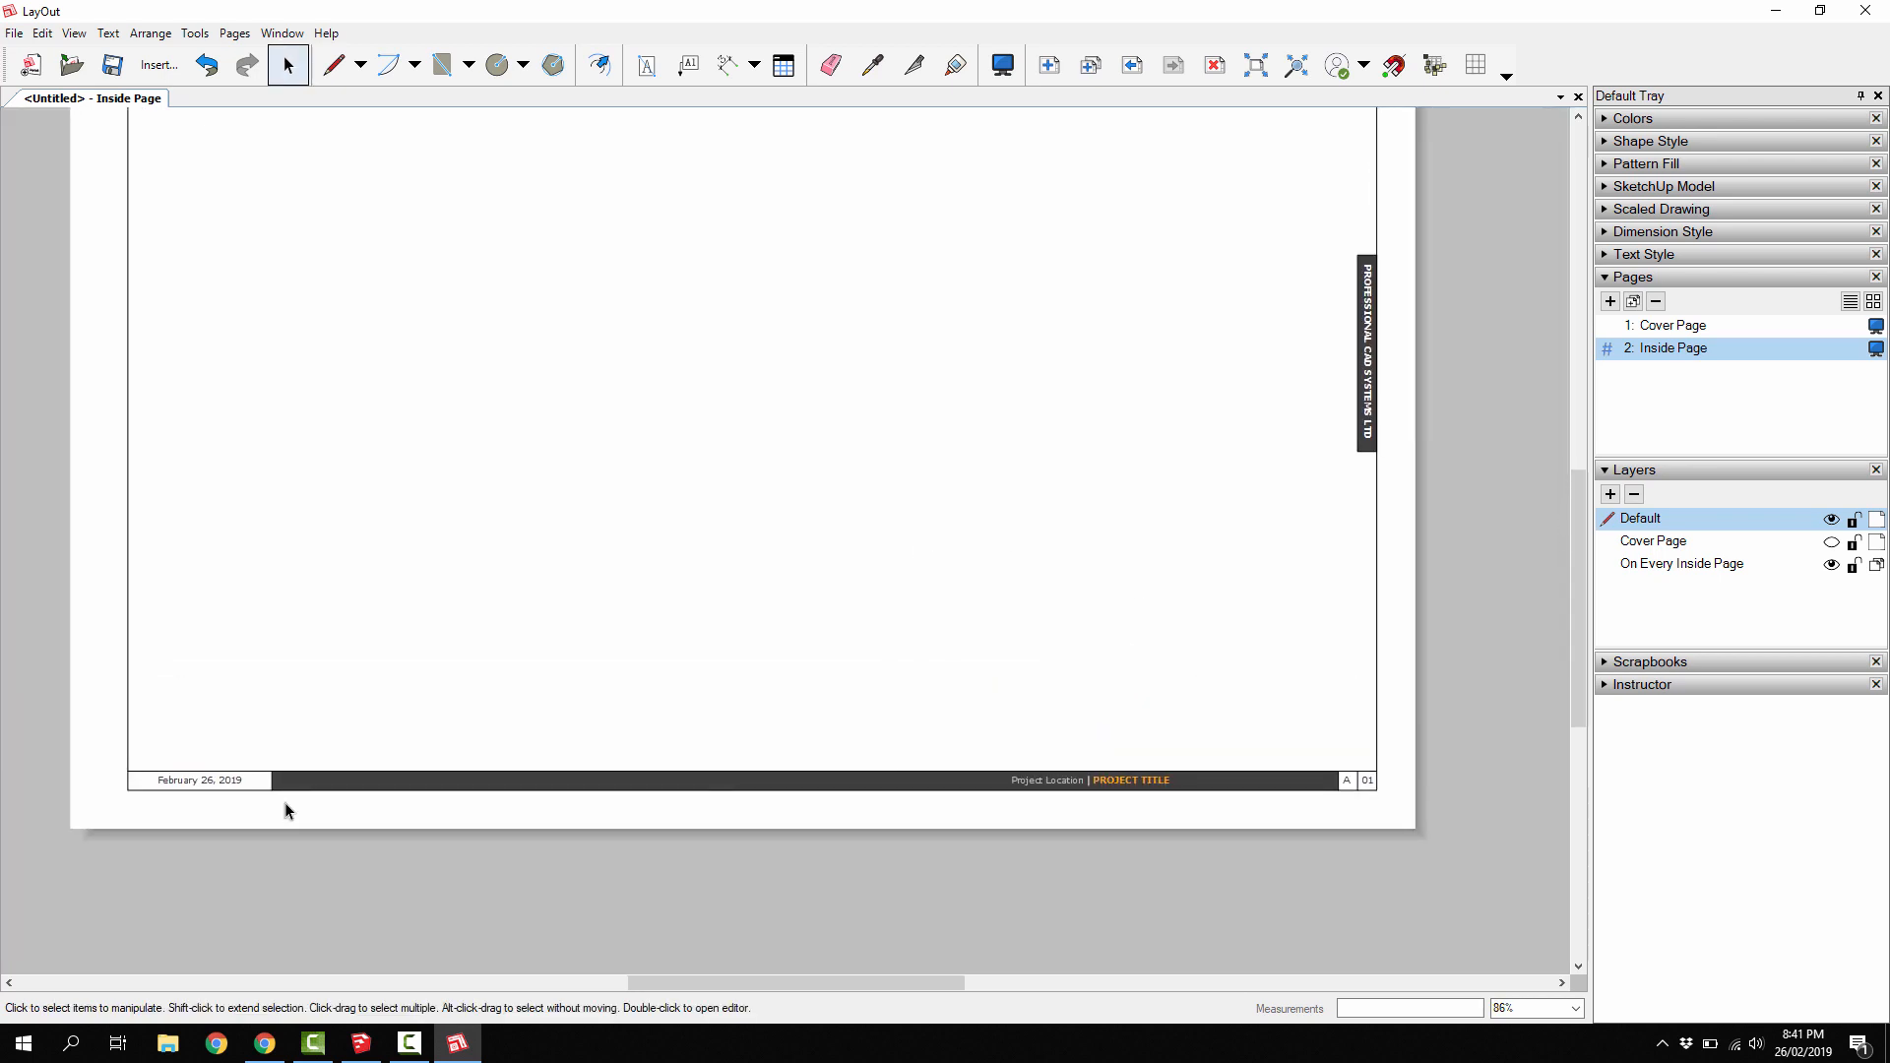
scroll(1138, 793, up, 2)
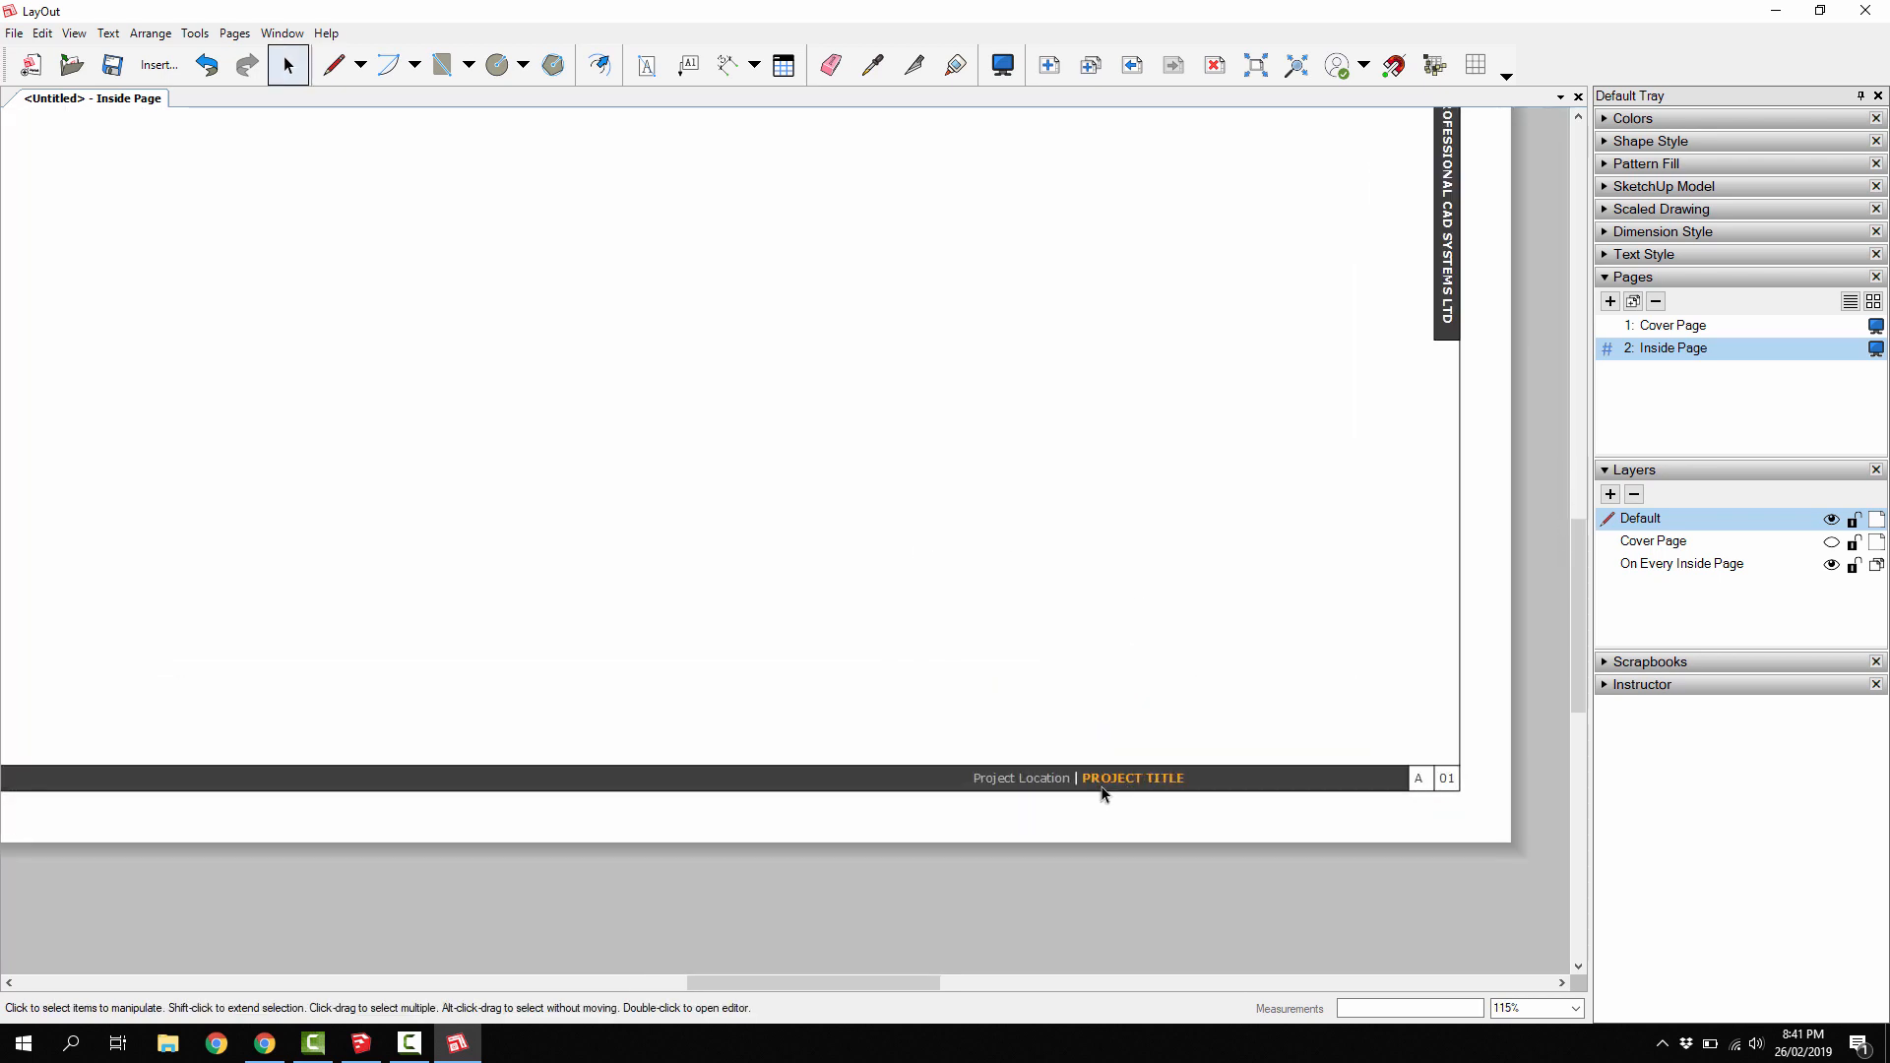
double_click(1013, 783)
click(1042, 834)
double_click(1130, 787)
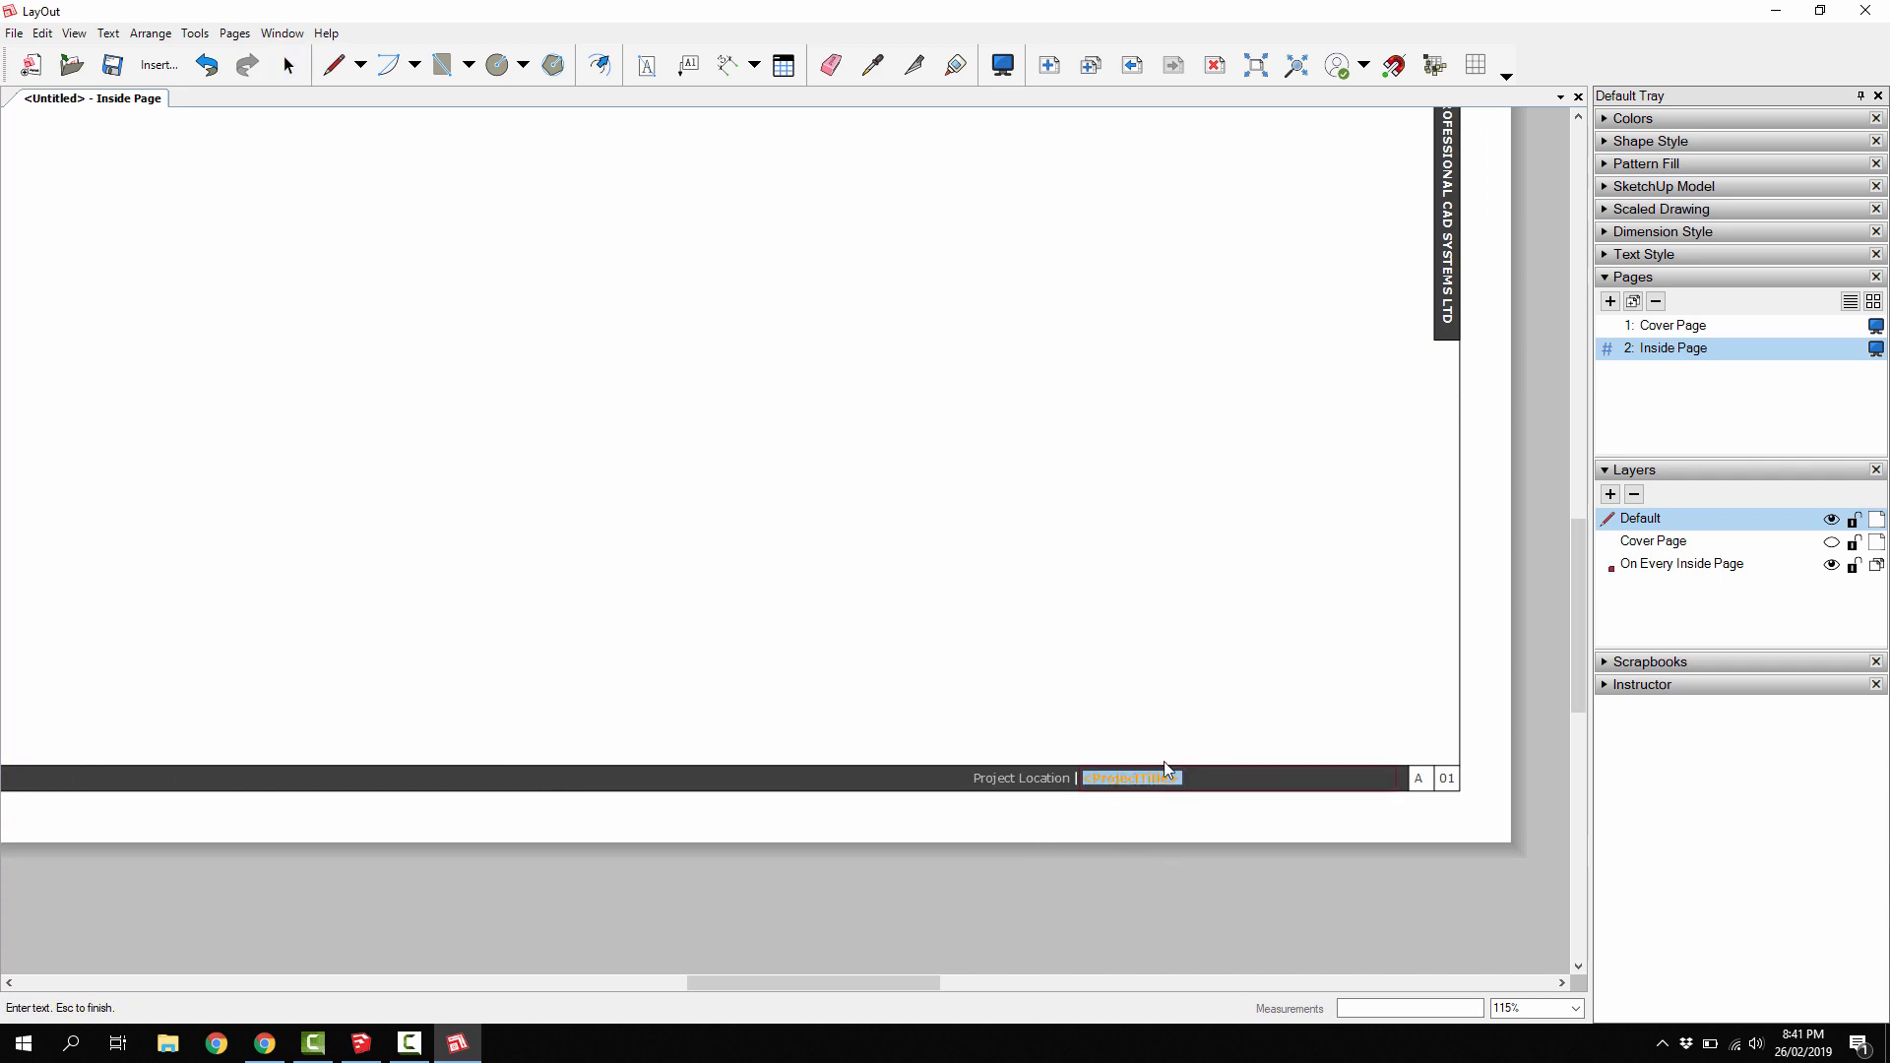
scroll(1163, 760, up, 5)
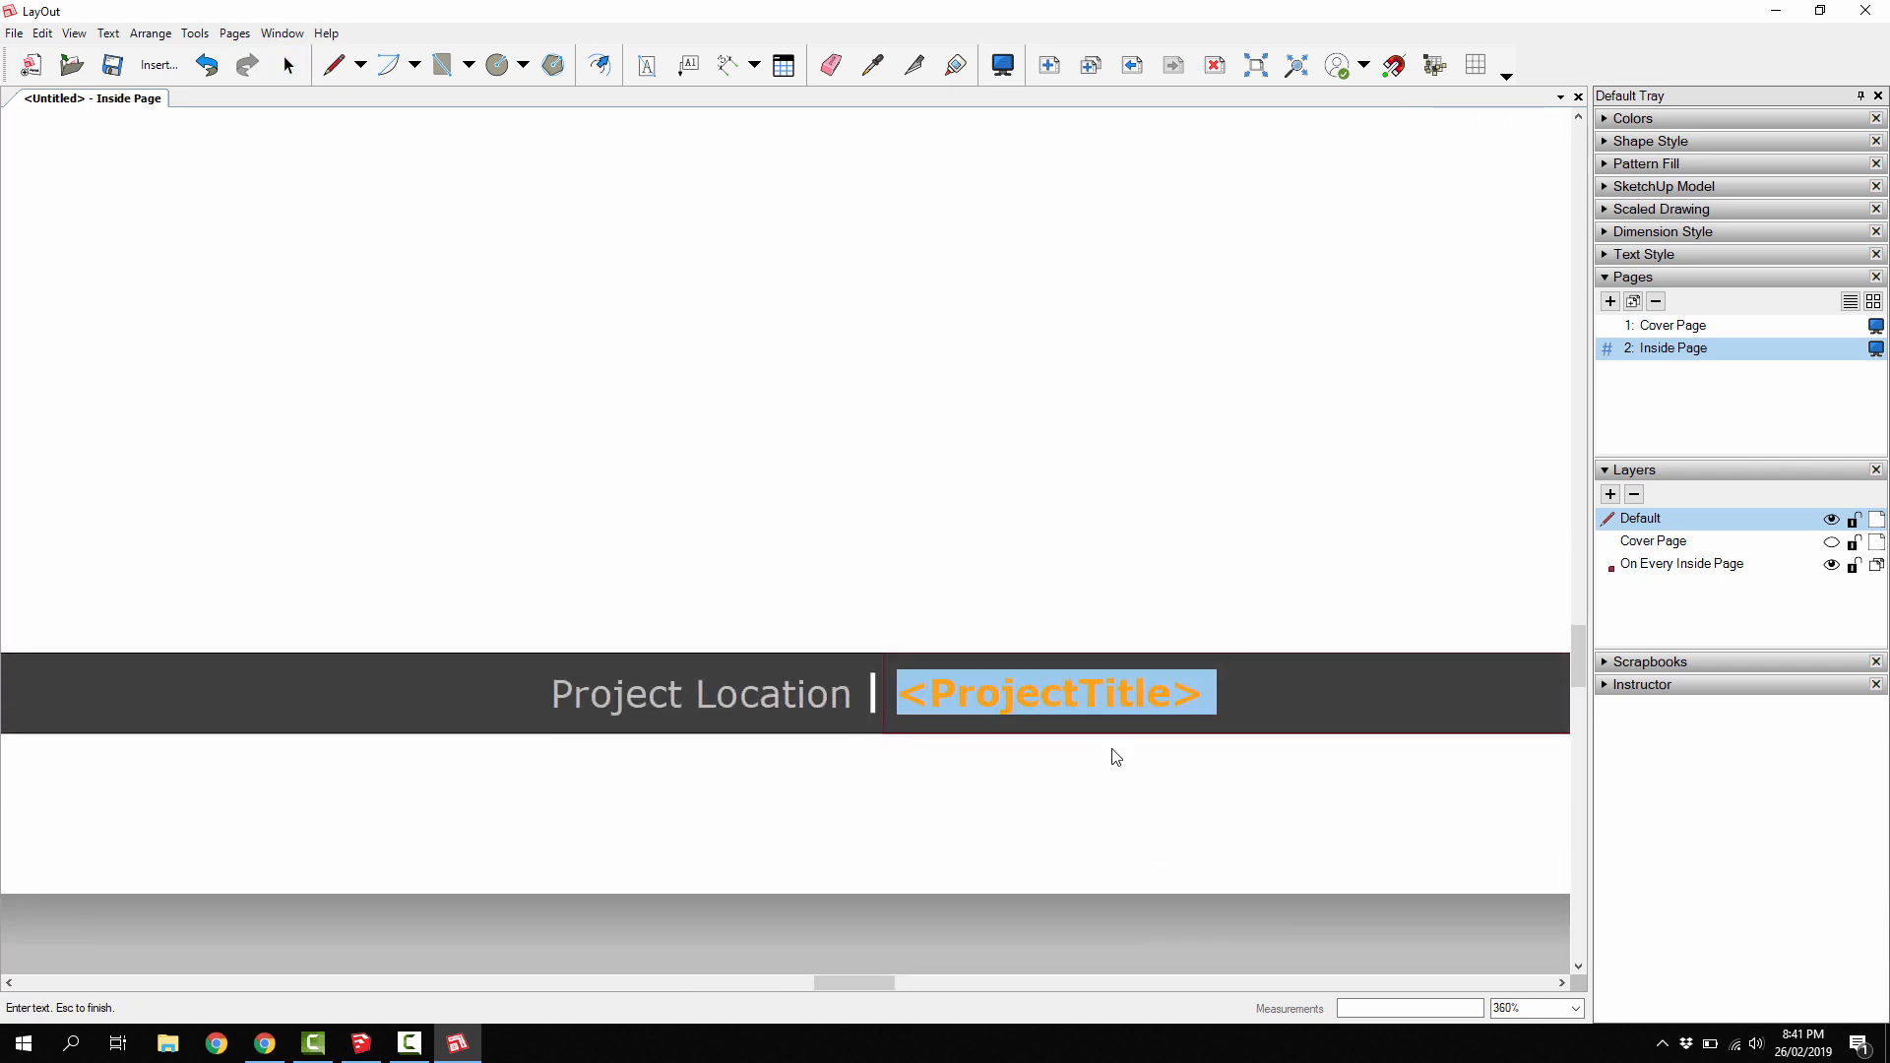
click(1126, 855)
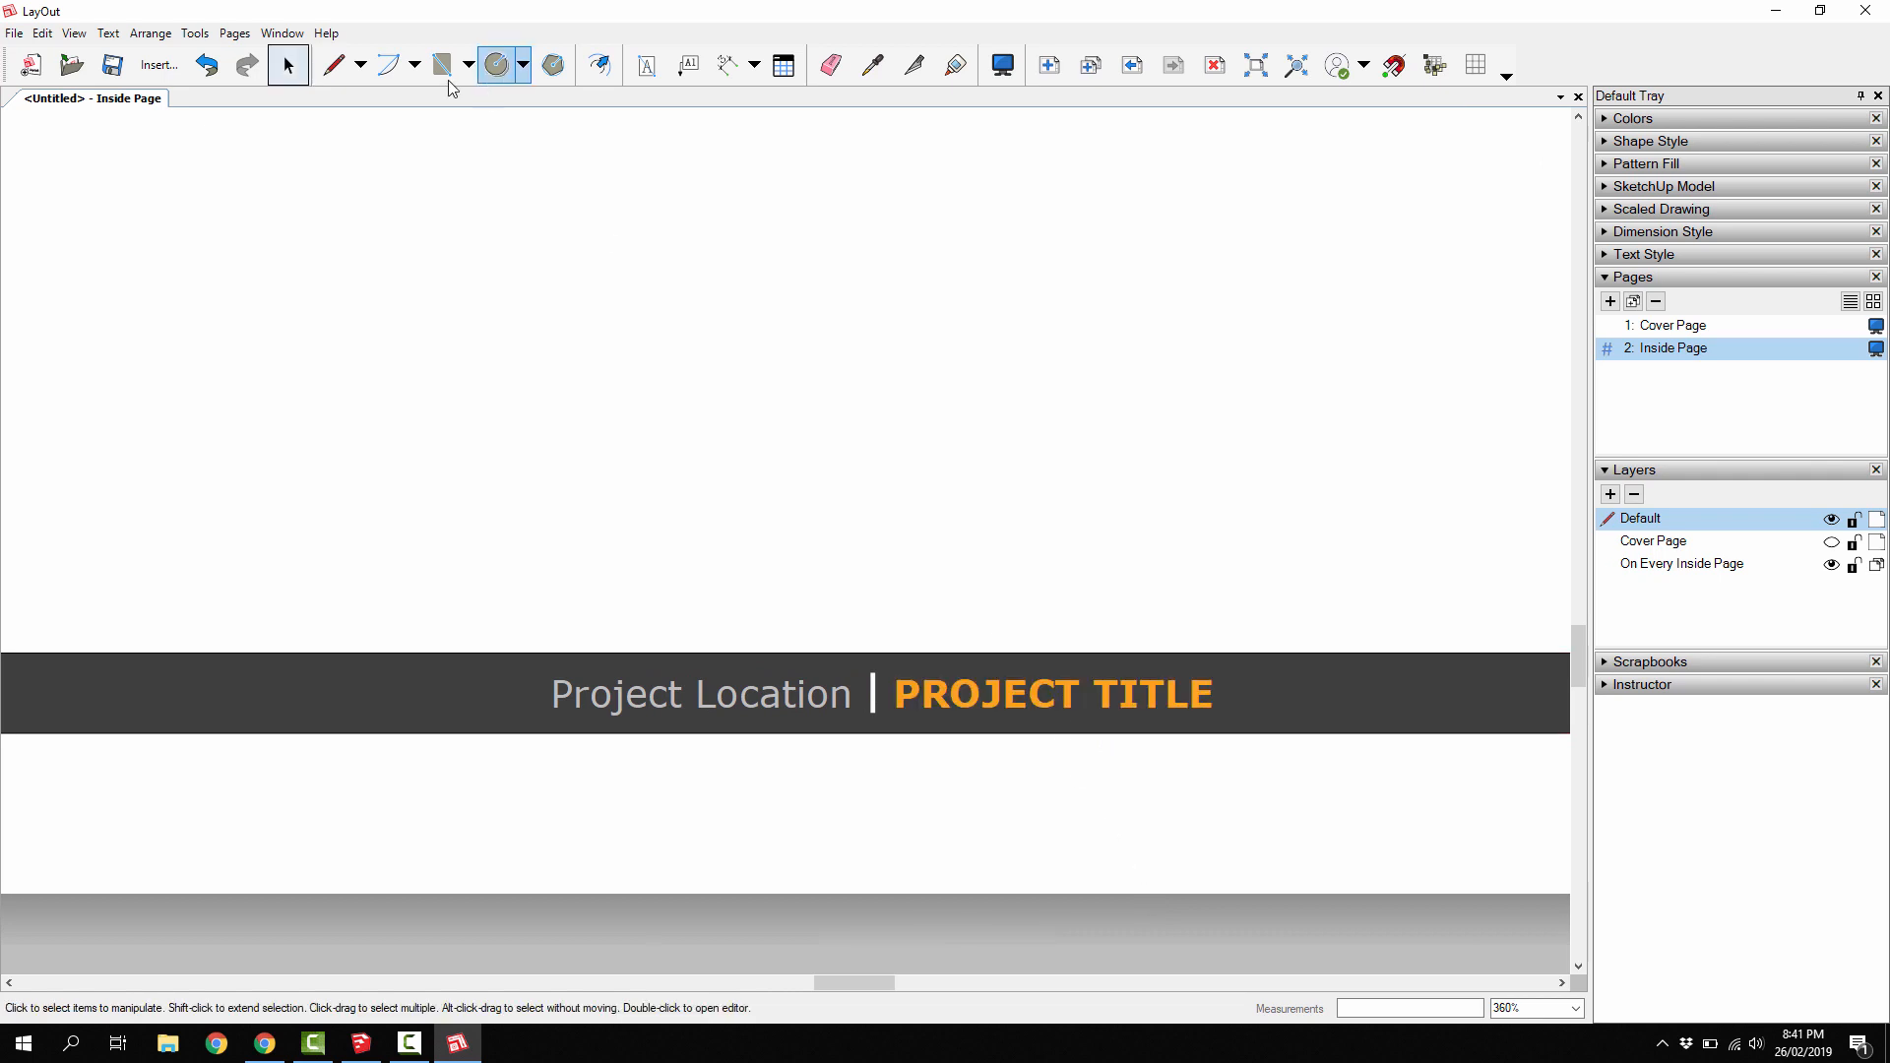
- Set the ProjectTitle auto-text to "LAYOUT TUTORIAL" in the document setup
click(109, 33)
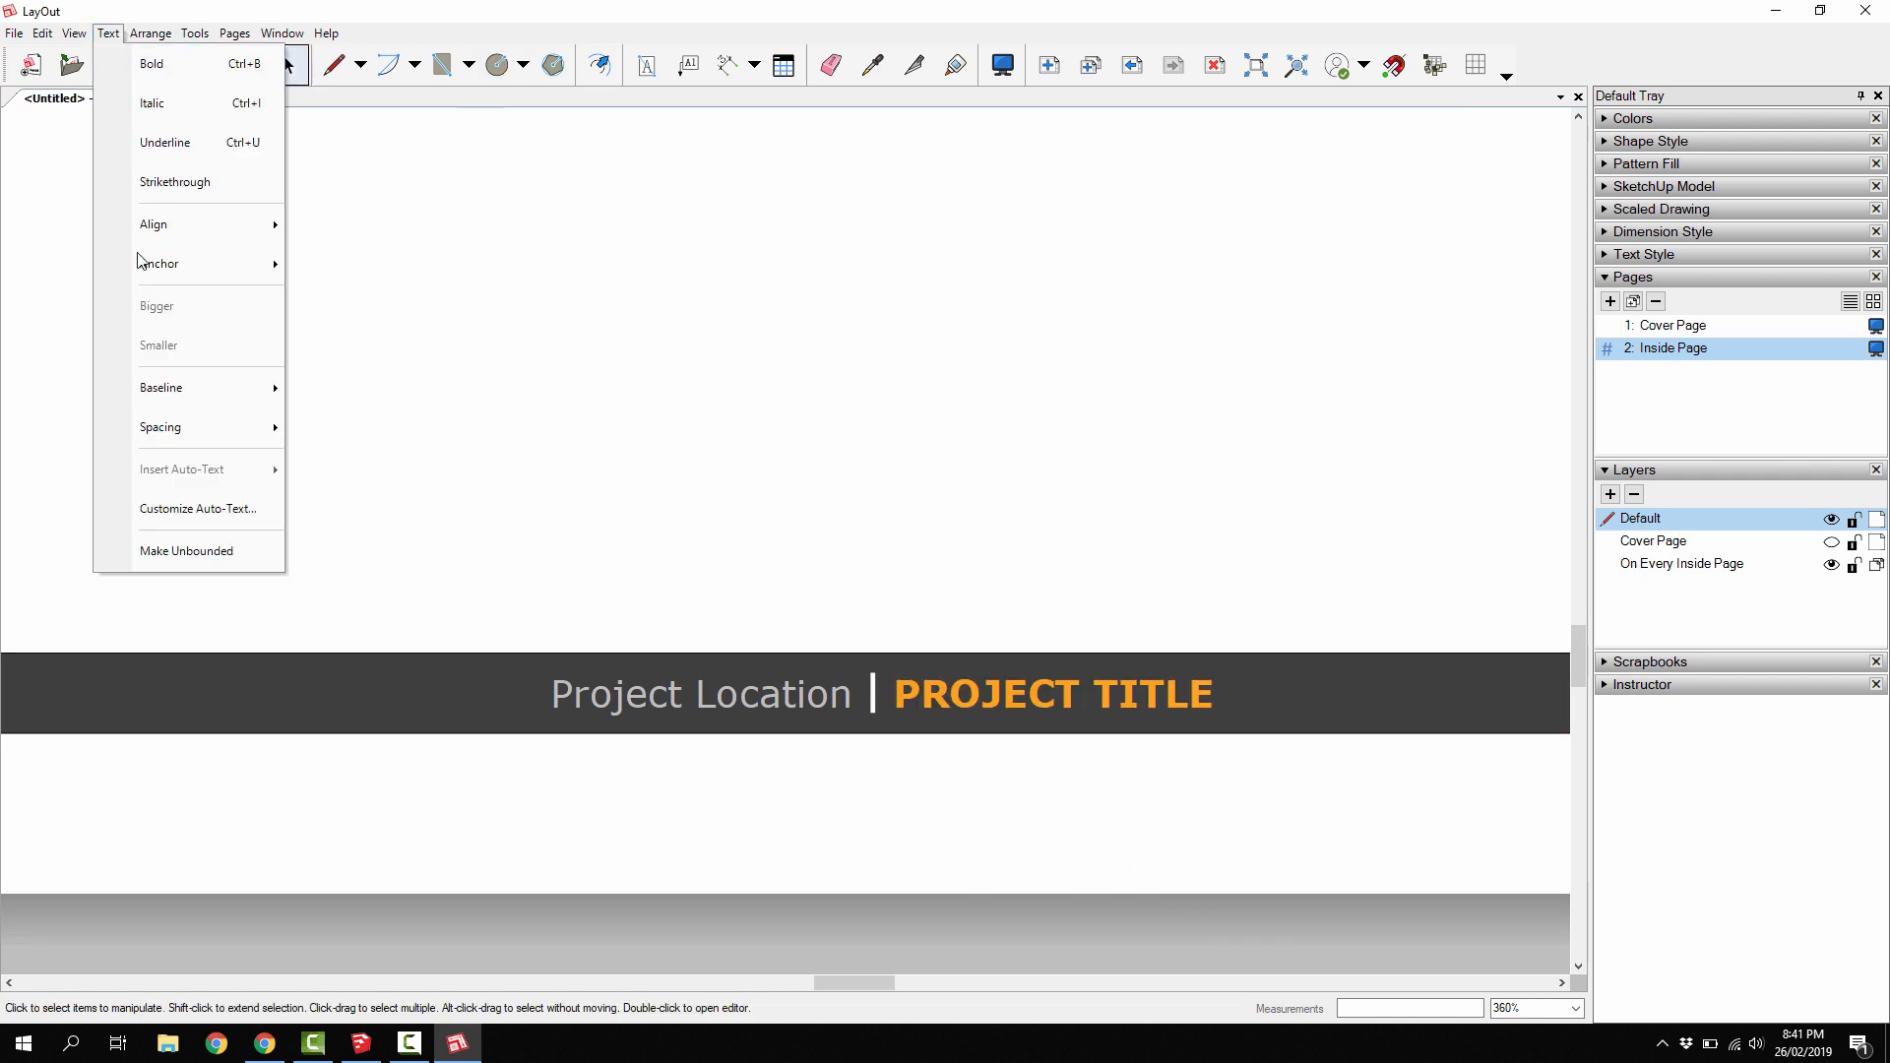
click(137, 506)
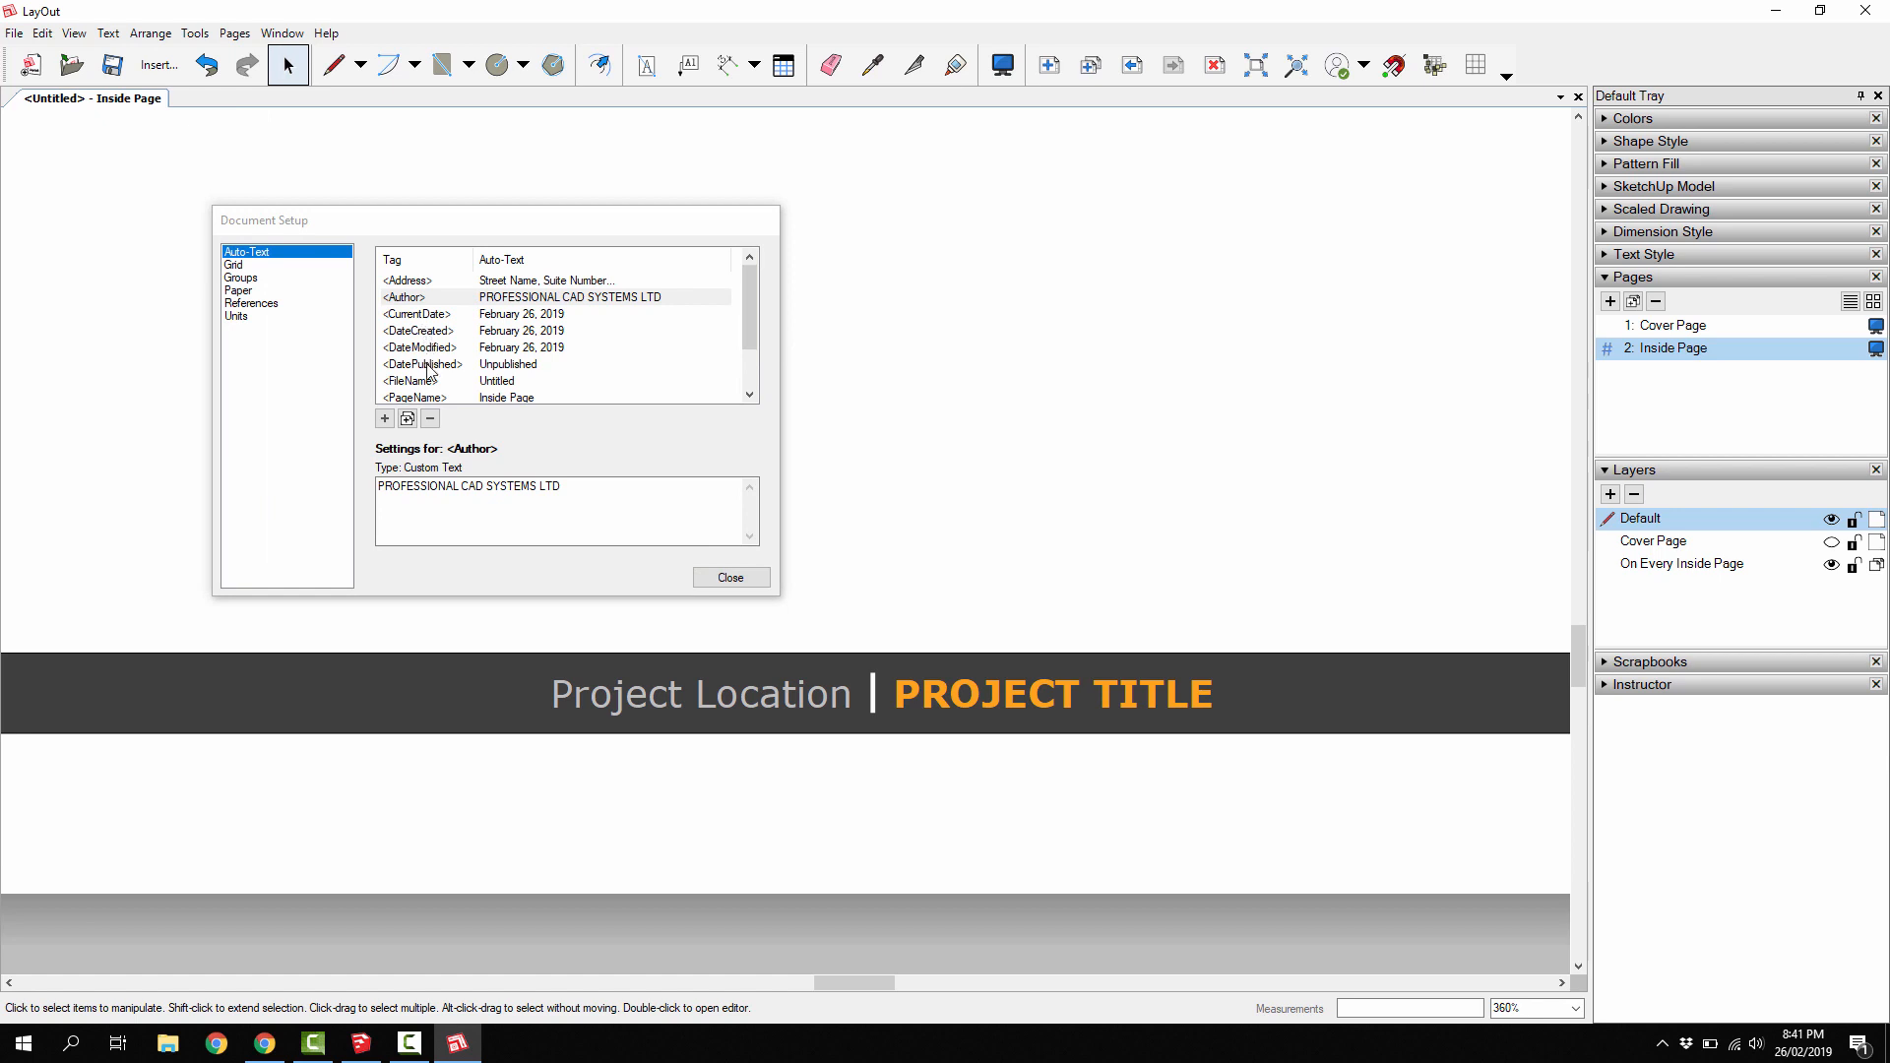
scroll(429, 372, down, 1)
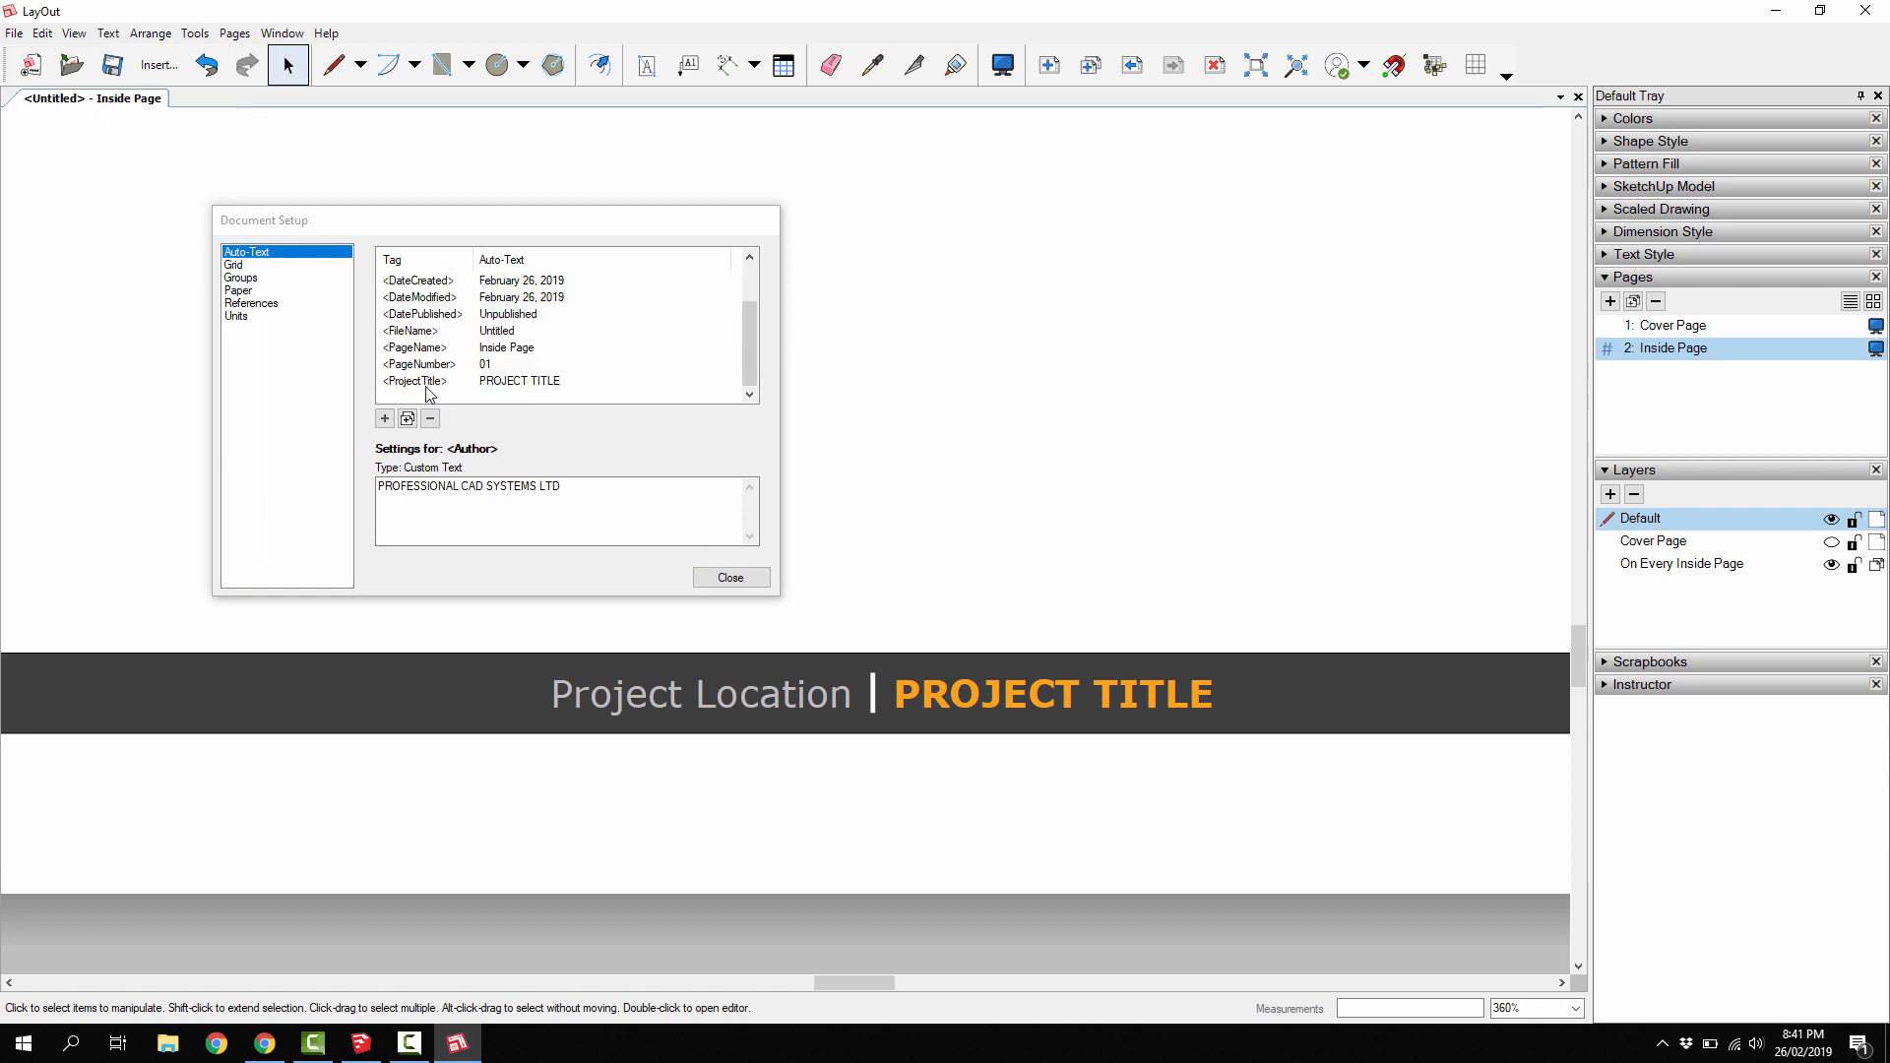
scroll(429, 391, up, 1)
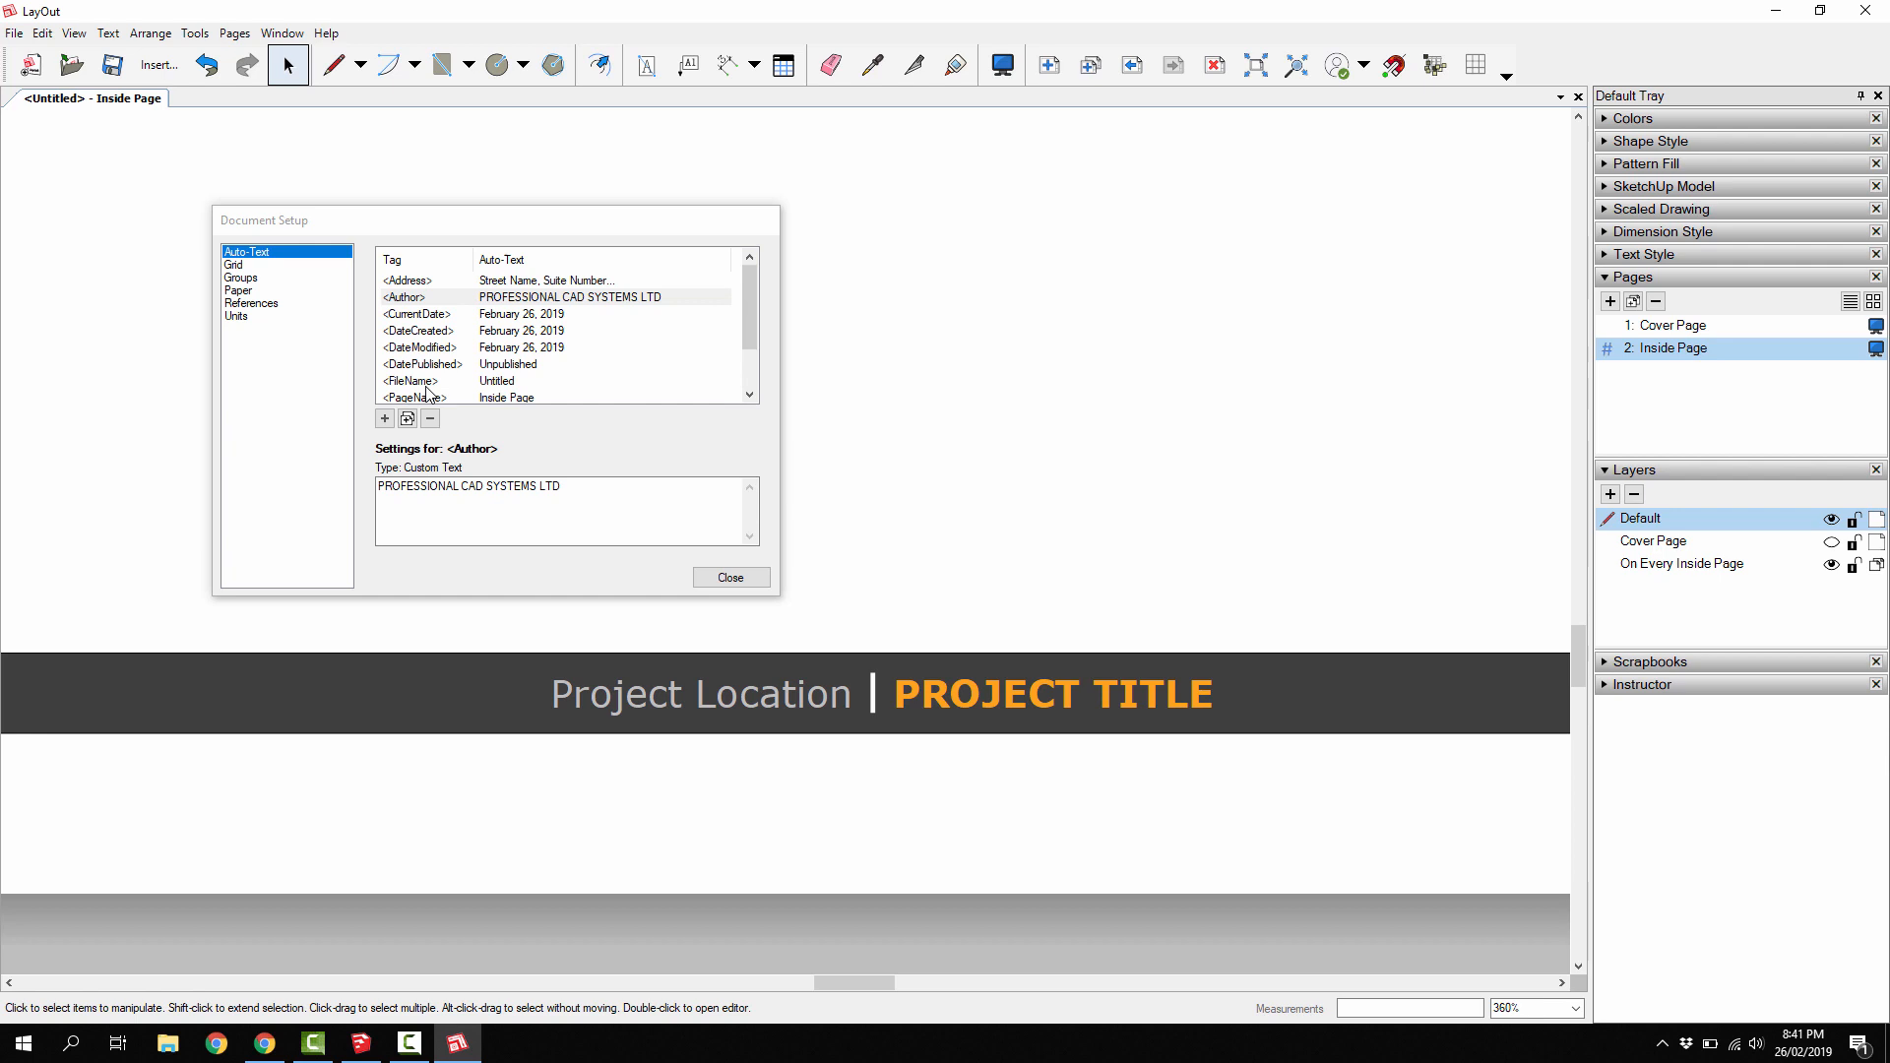
scroll(428, 392, down, 1)
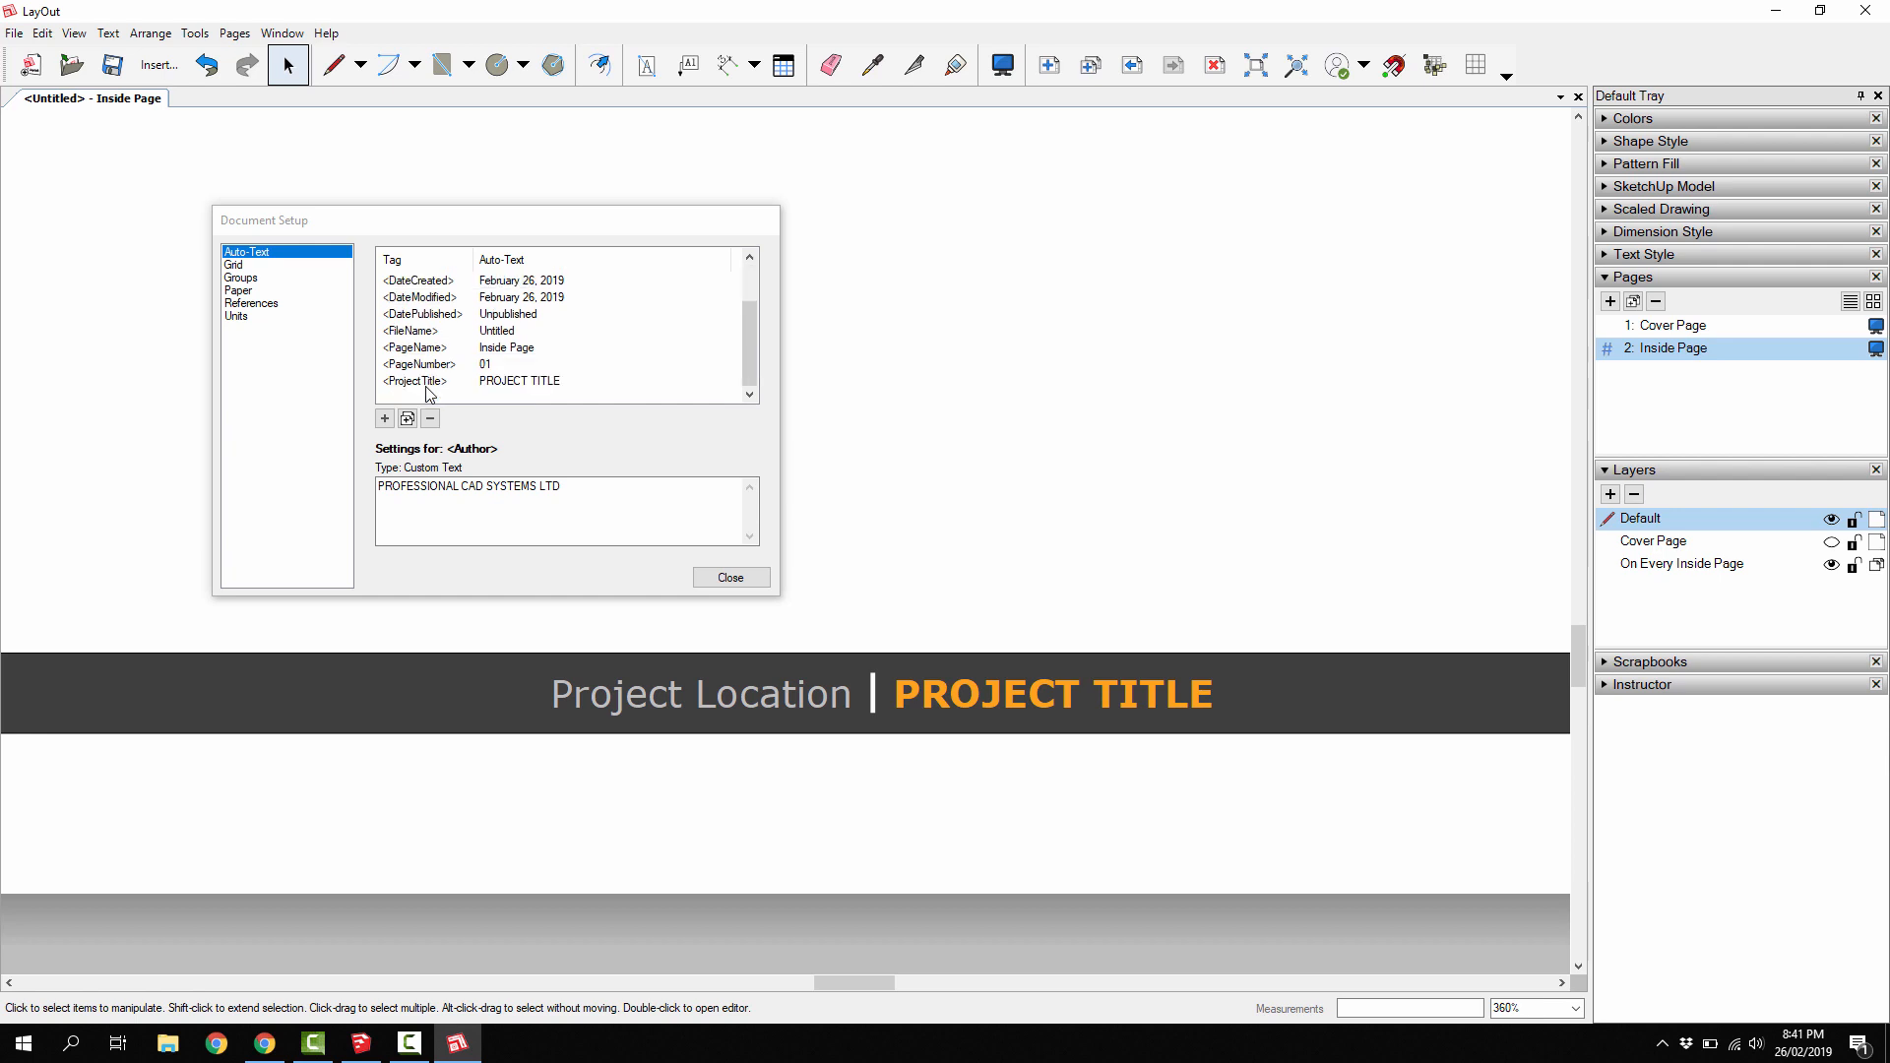
click(426, 384)
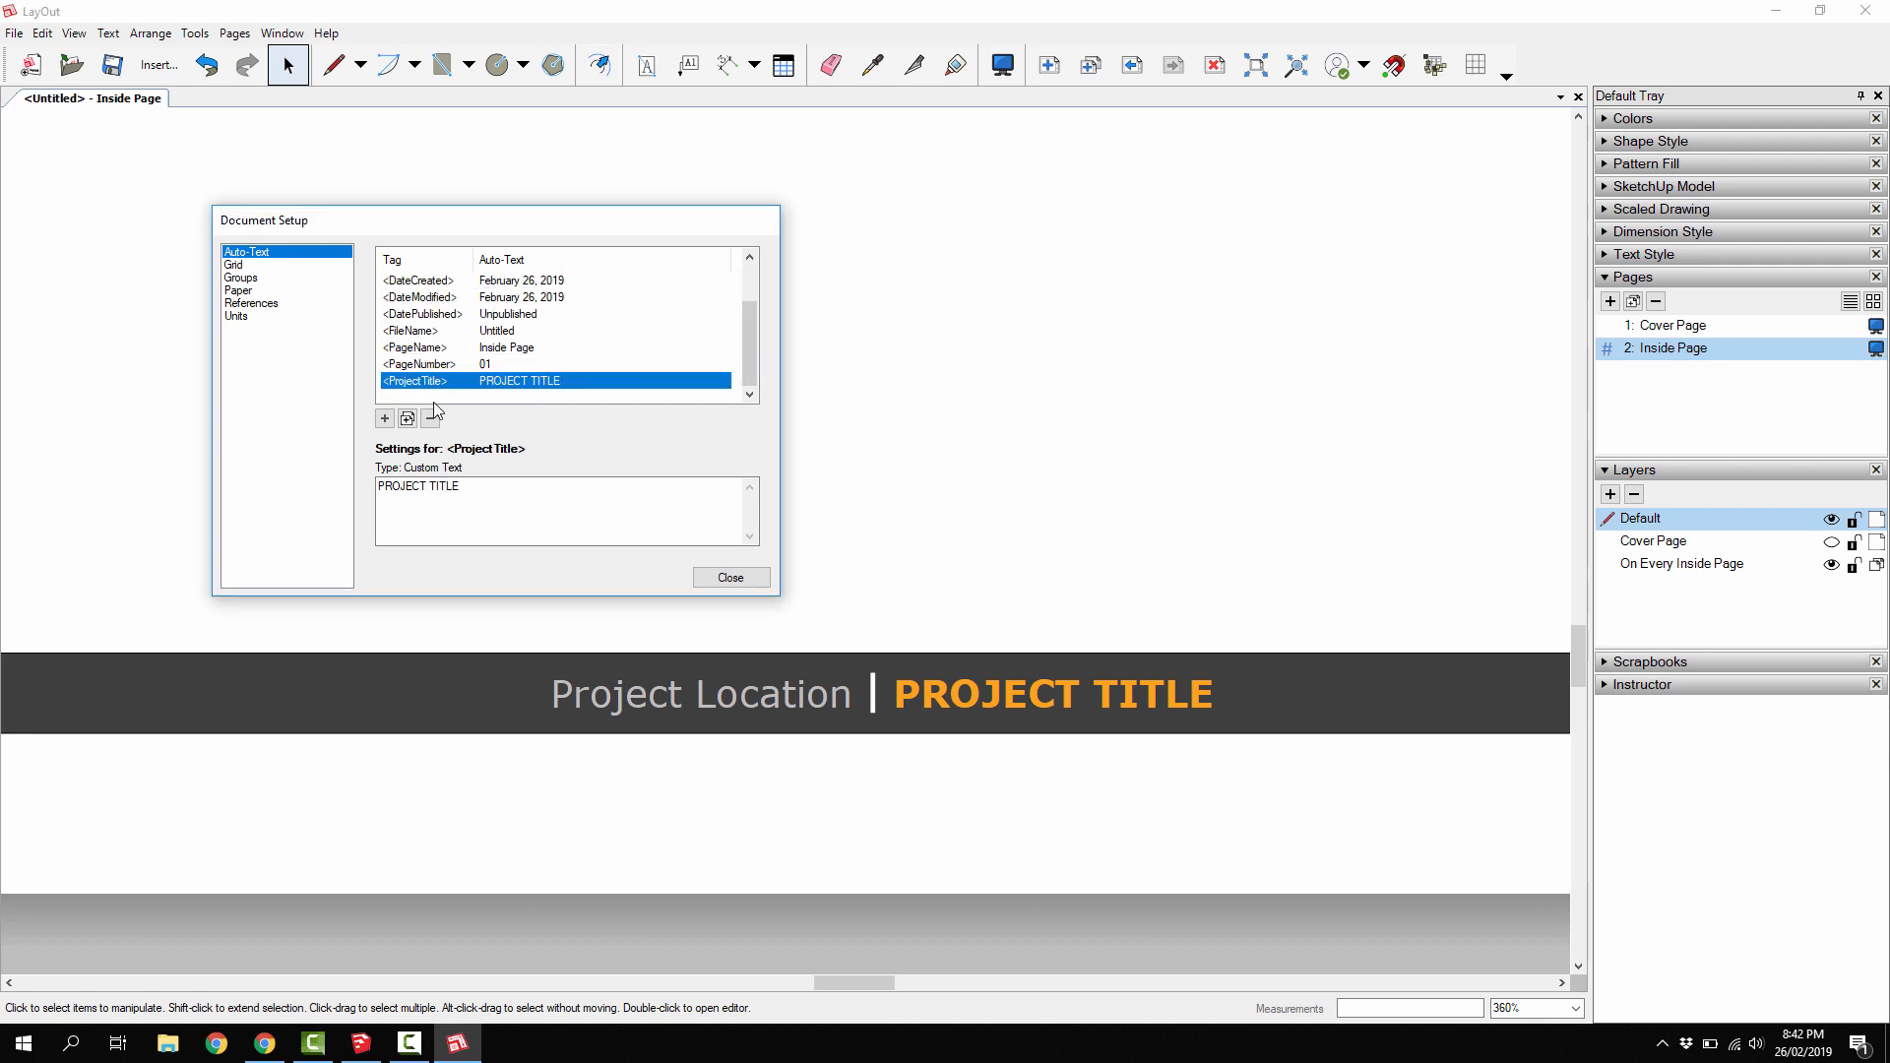
drag(485, 485, 315, 482)
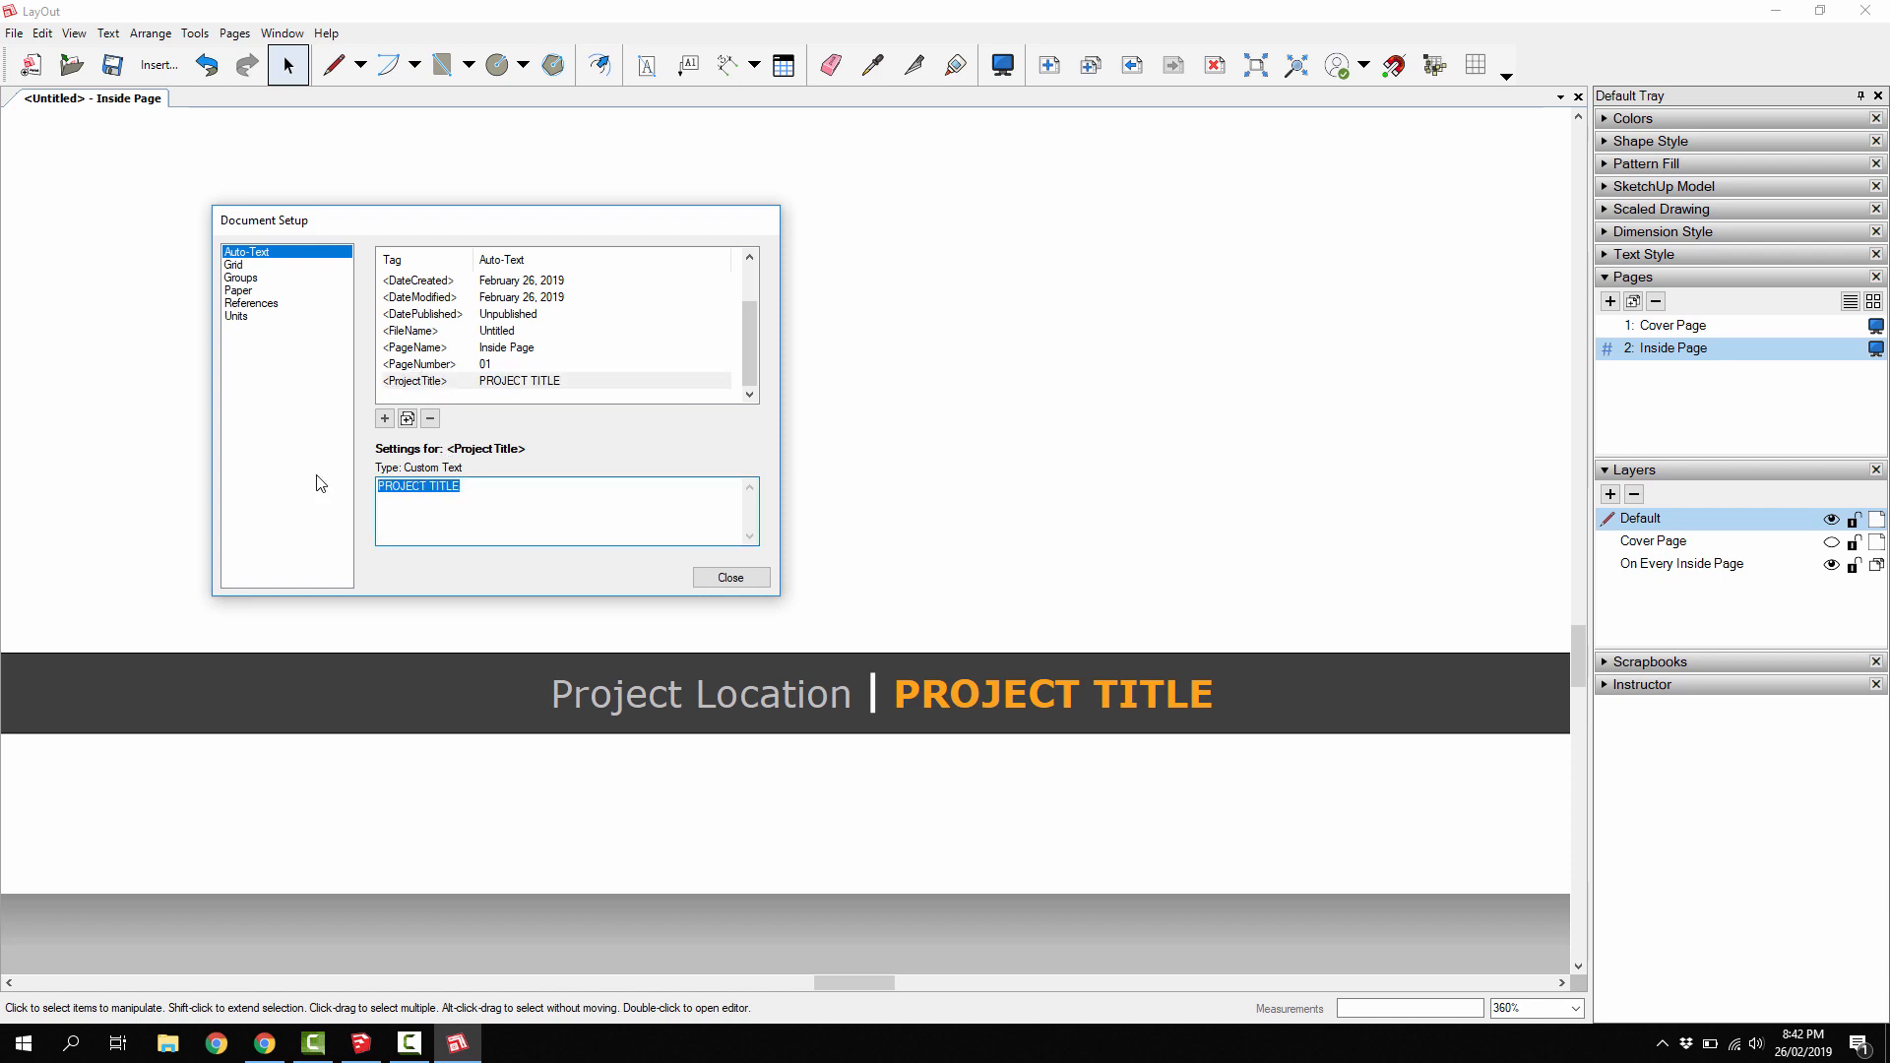
text(LAYOUT TUTORIAL)
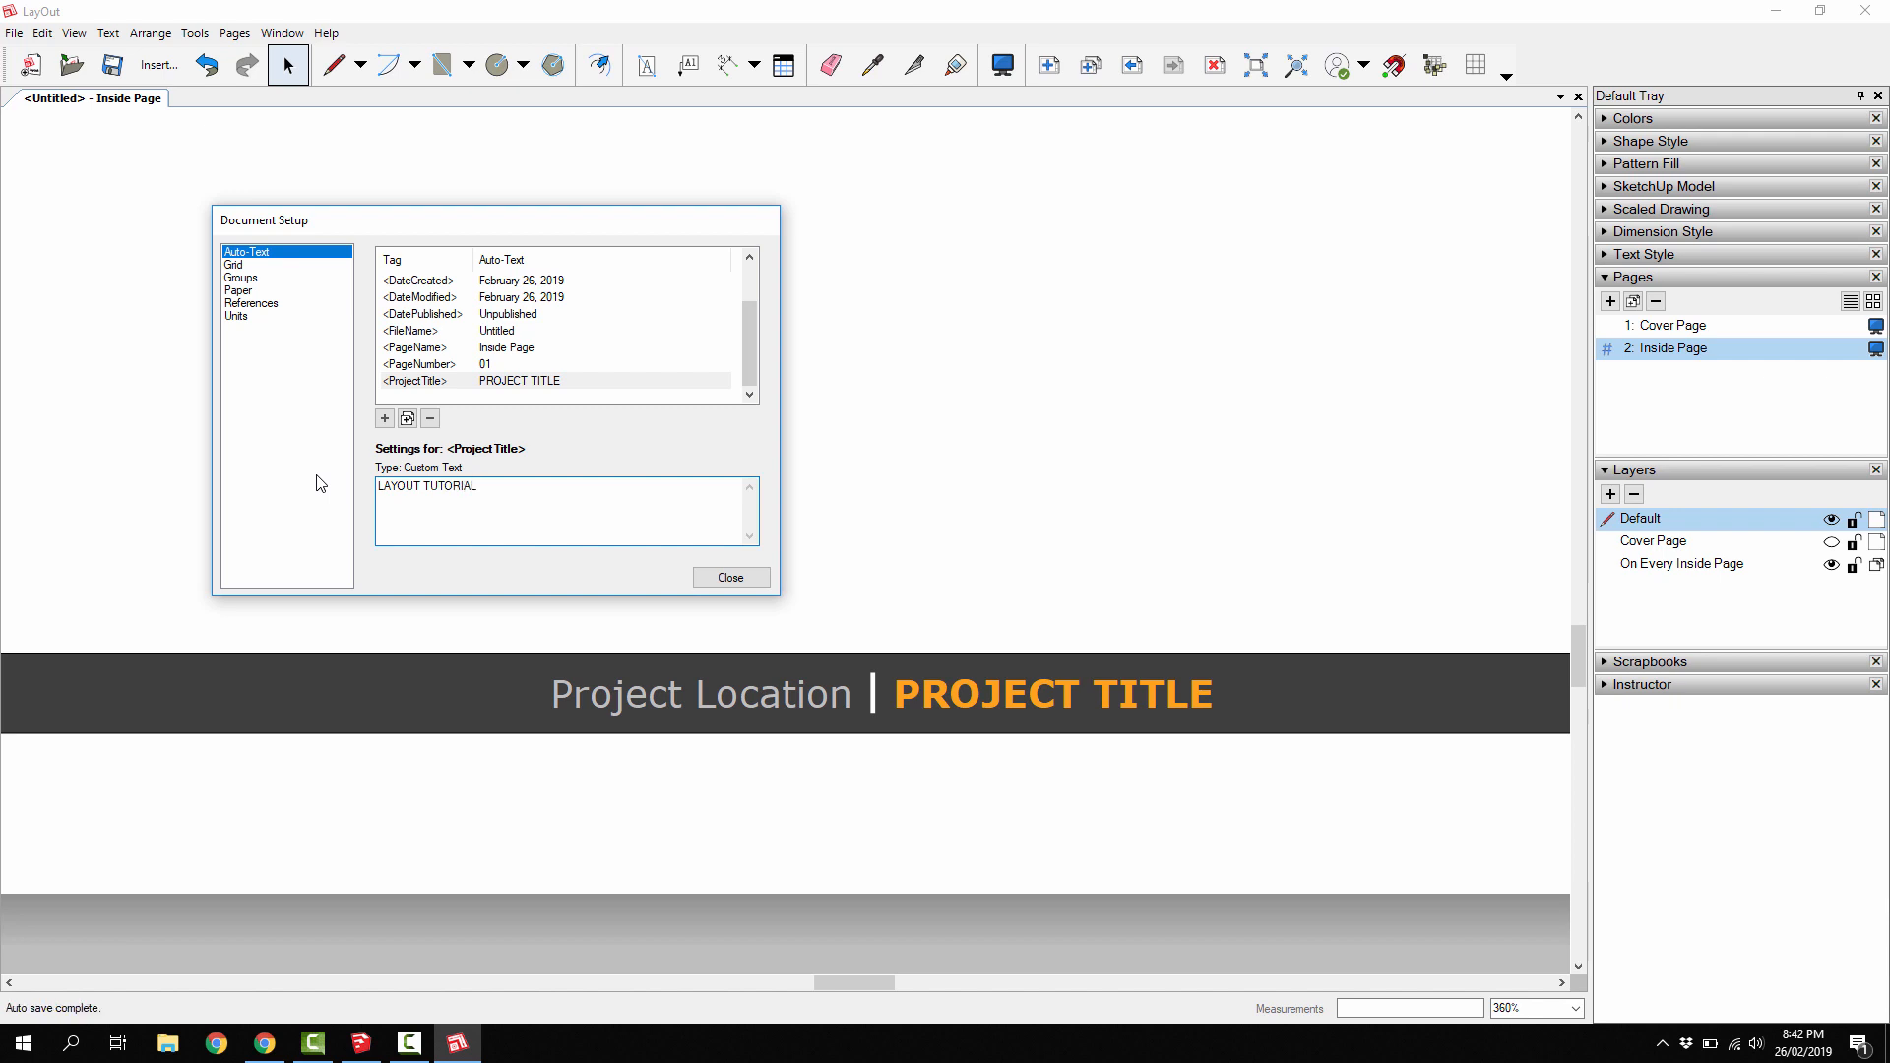
click(472, 364)
click(724, 578)
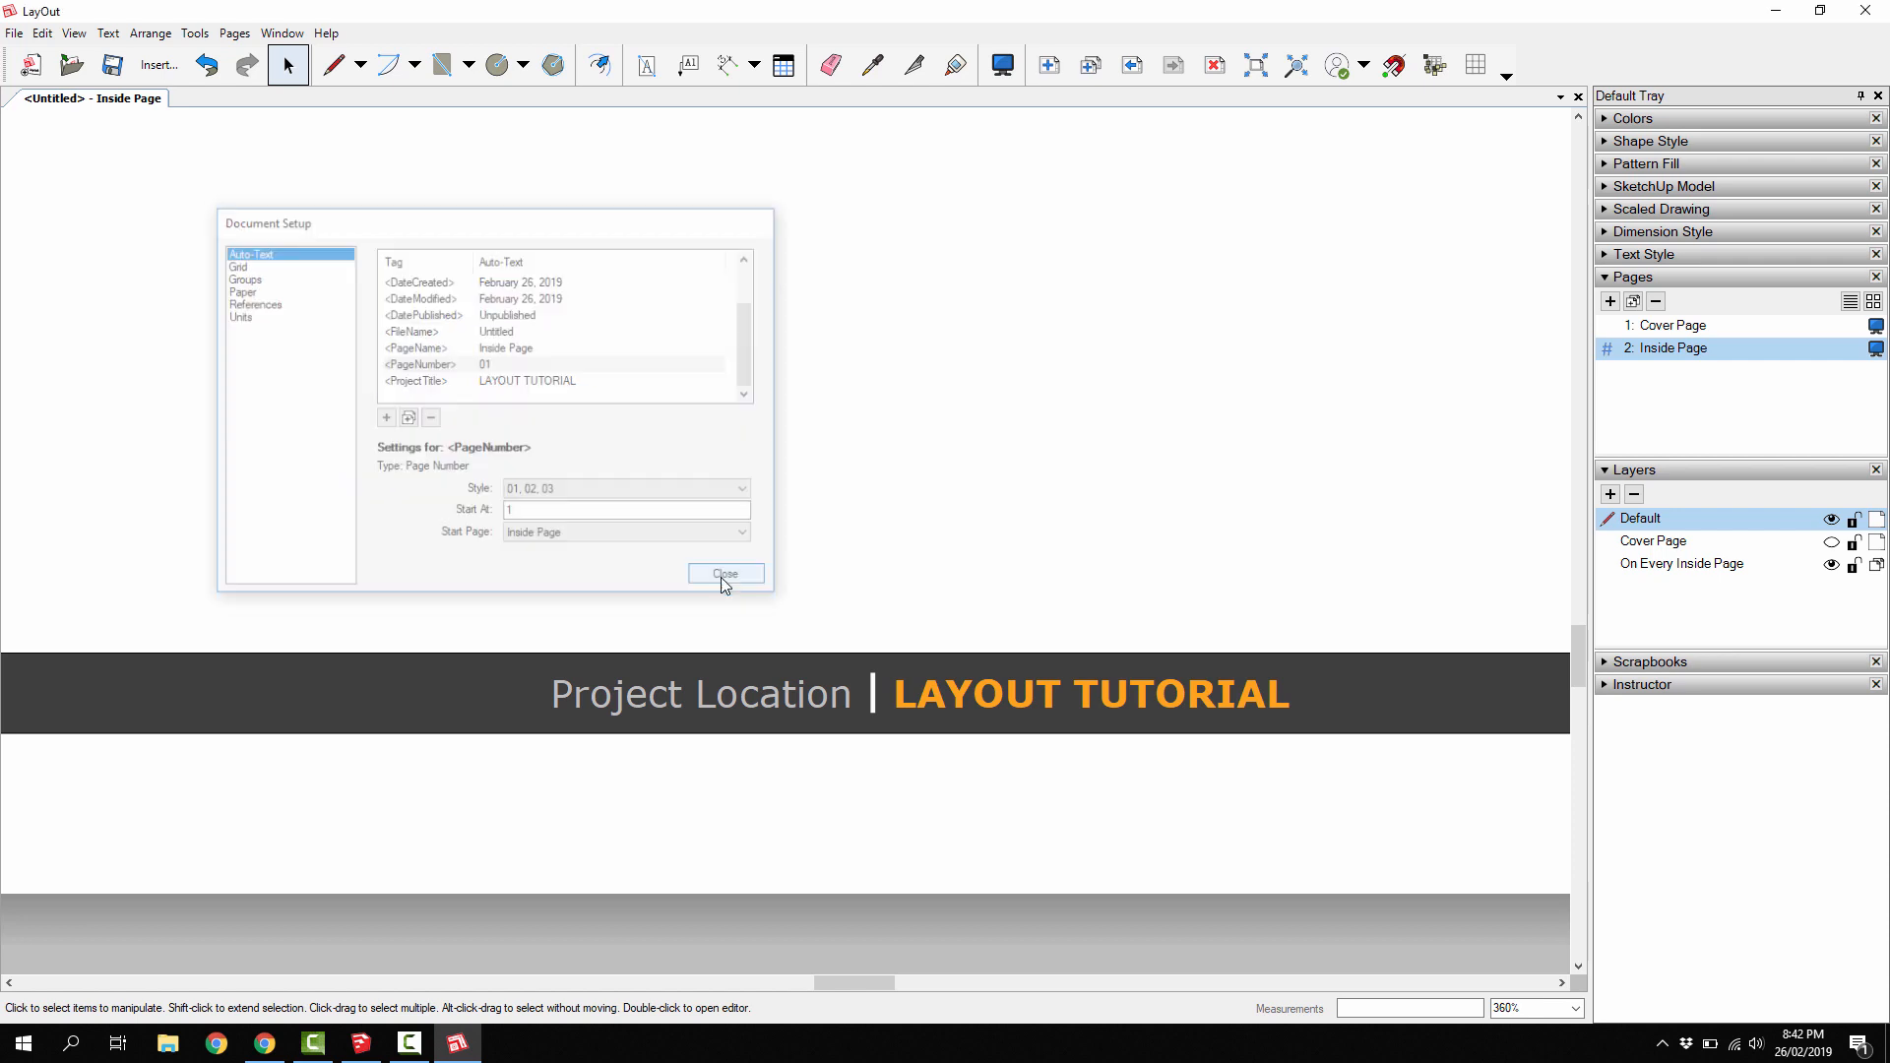
- Go to the Cover Page and delete the placeholder TLA logo from its title bar
scroll(725, 585, down, 8)
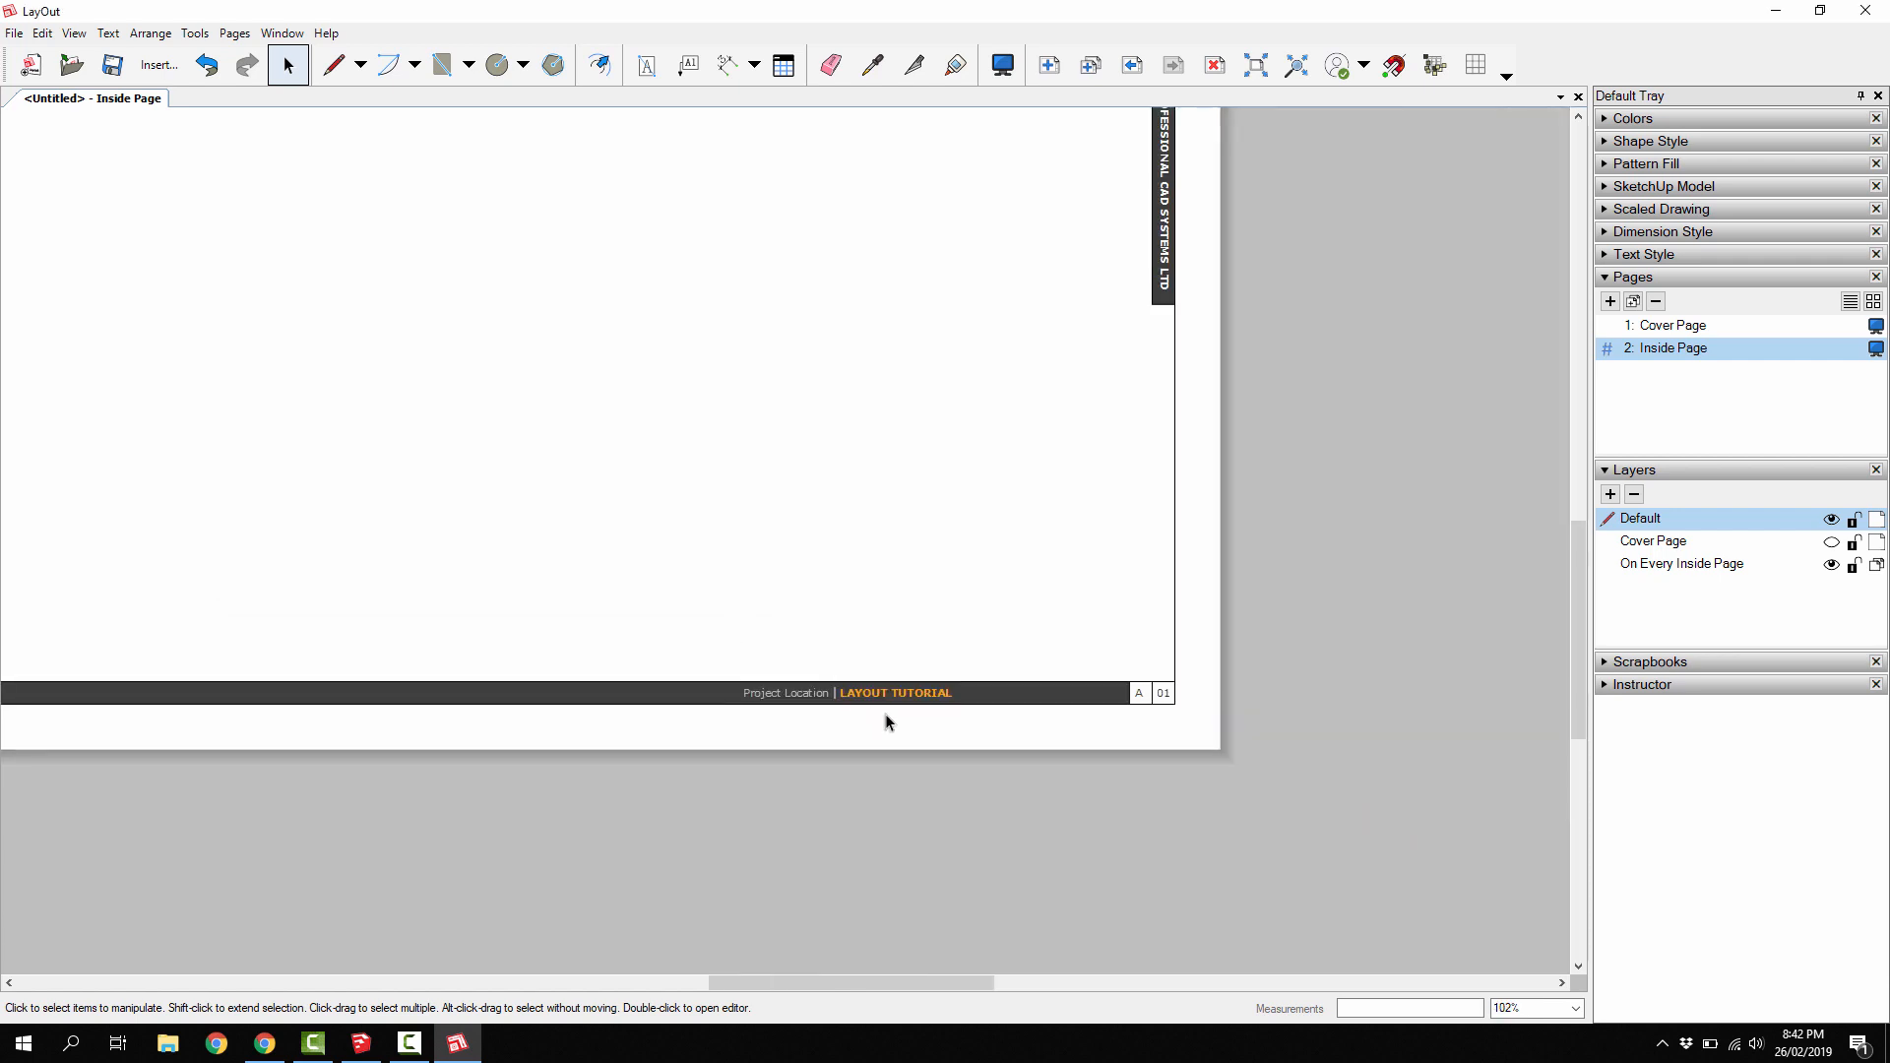
scroll(792, 573, down, 3)
middle_drag(806, 577, 817, 711)
scroll(811, 669, up, 1)
click(1132, 65)
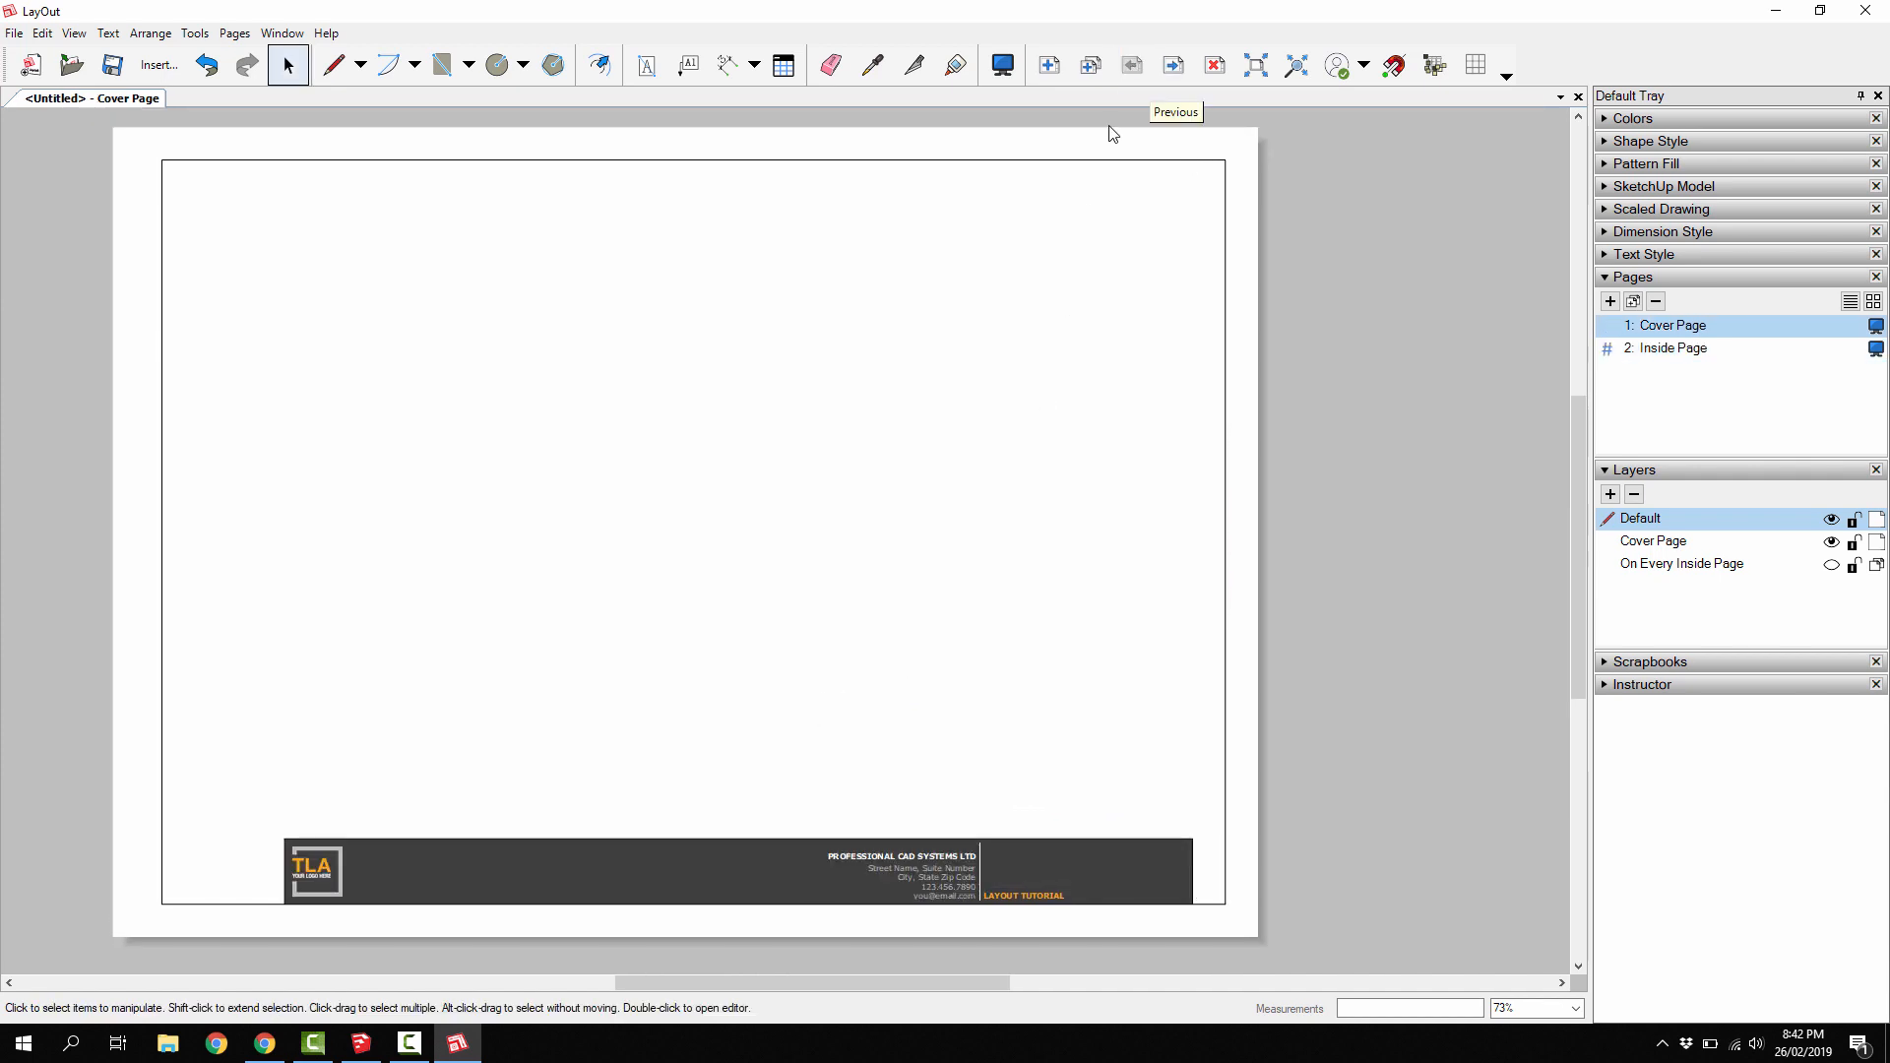
click(334, 871)
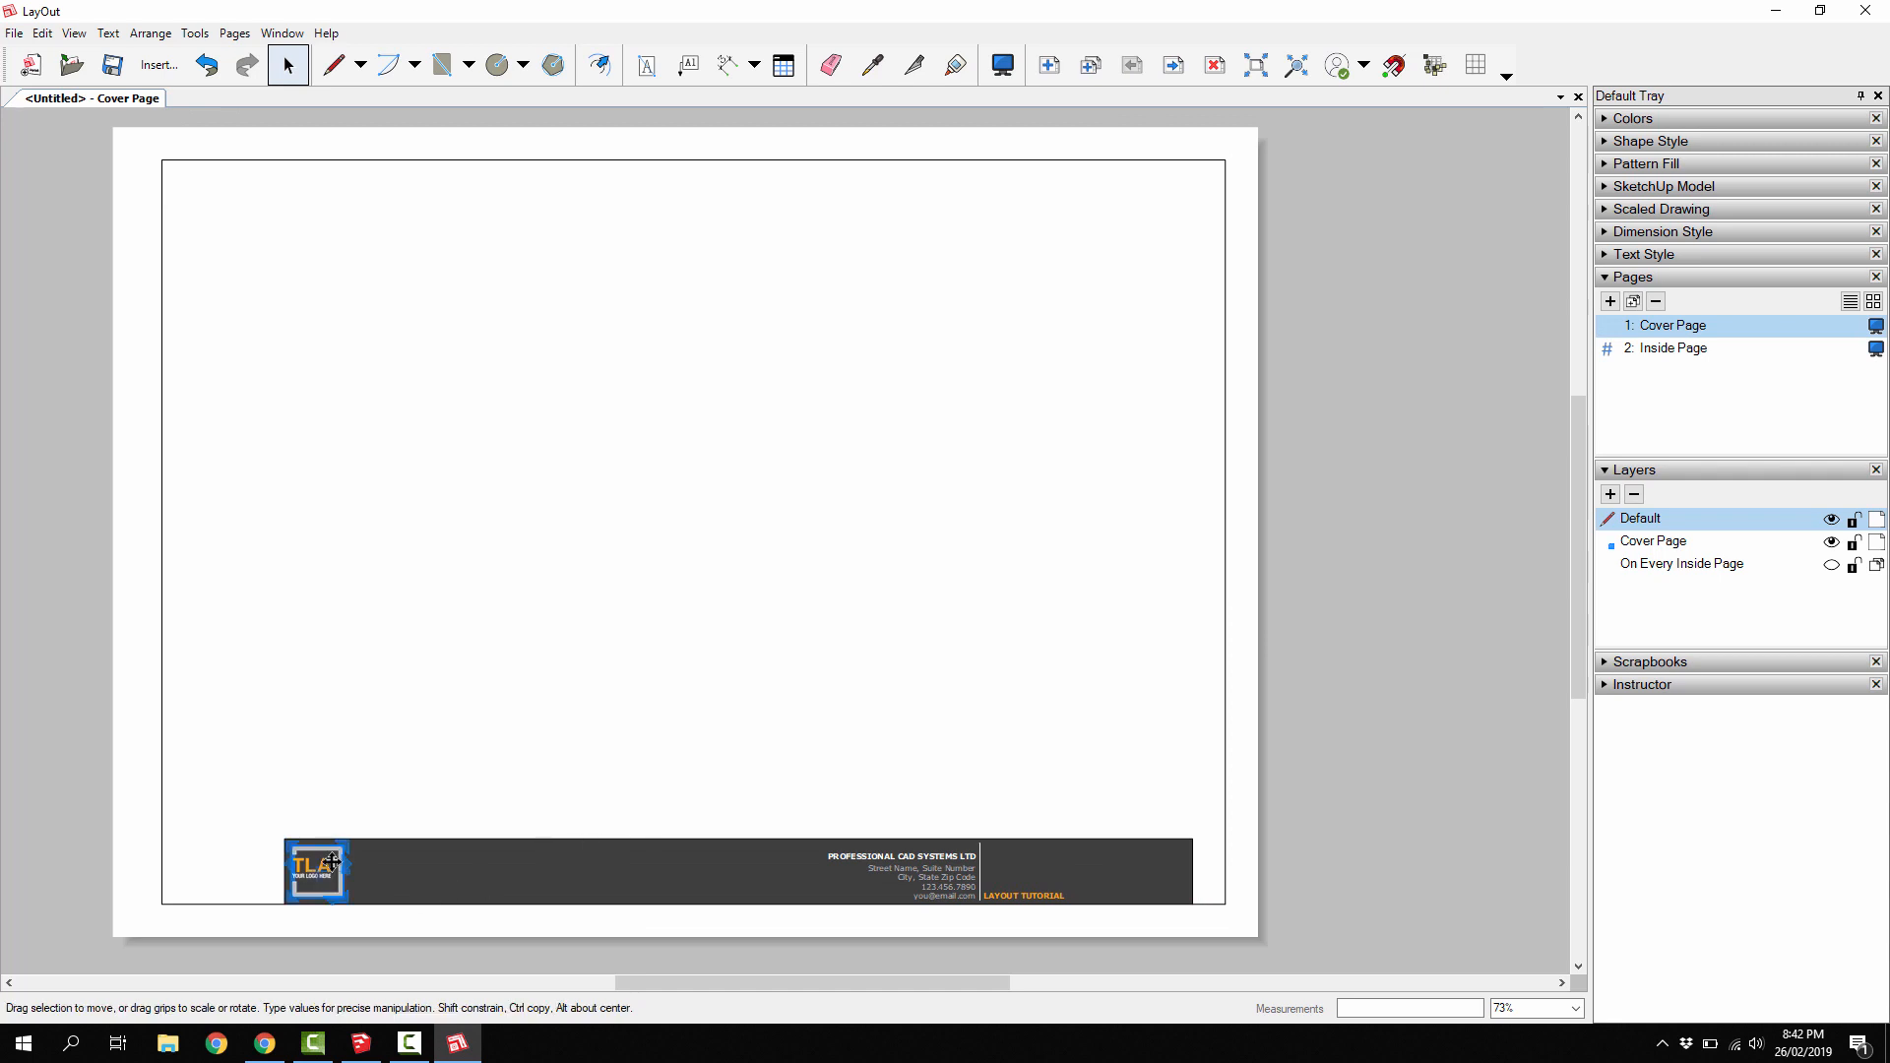
key(Delete)
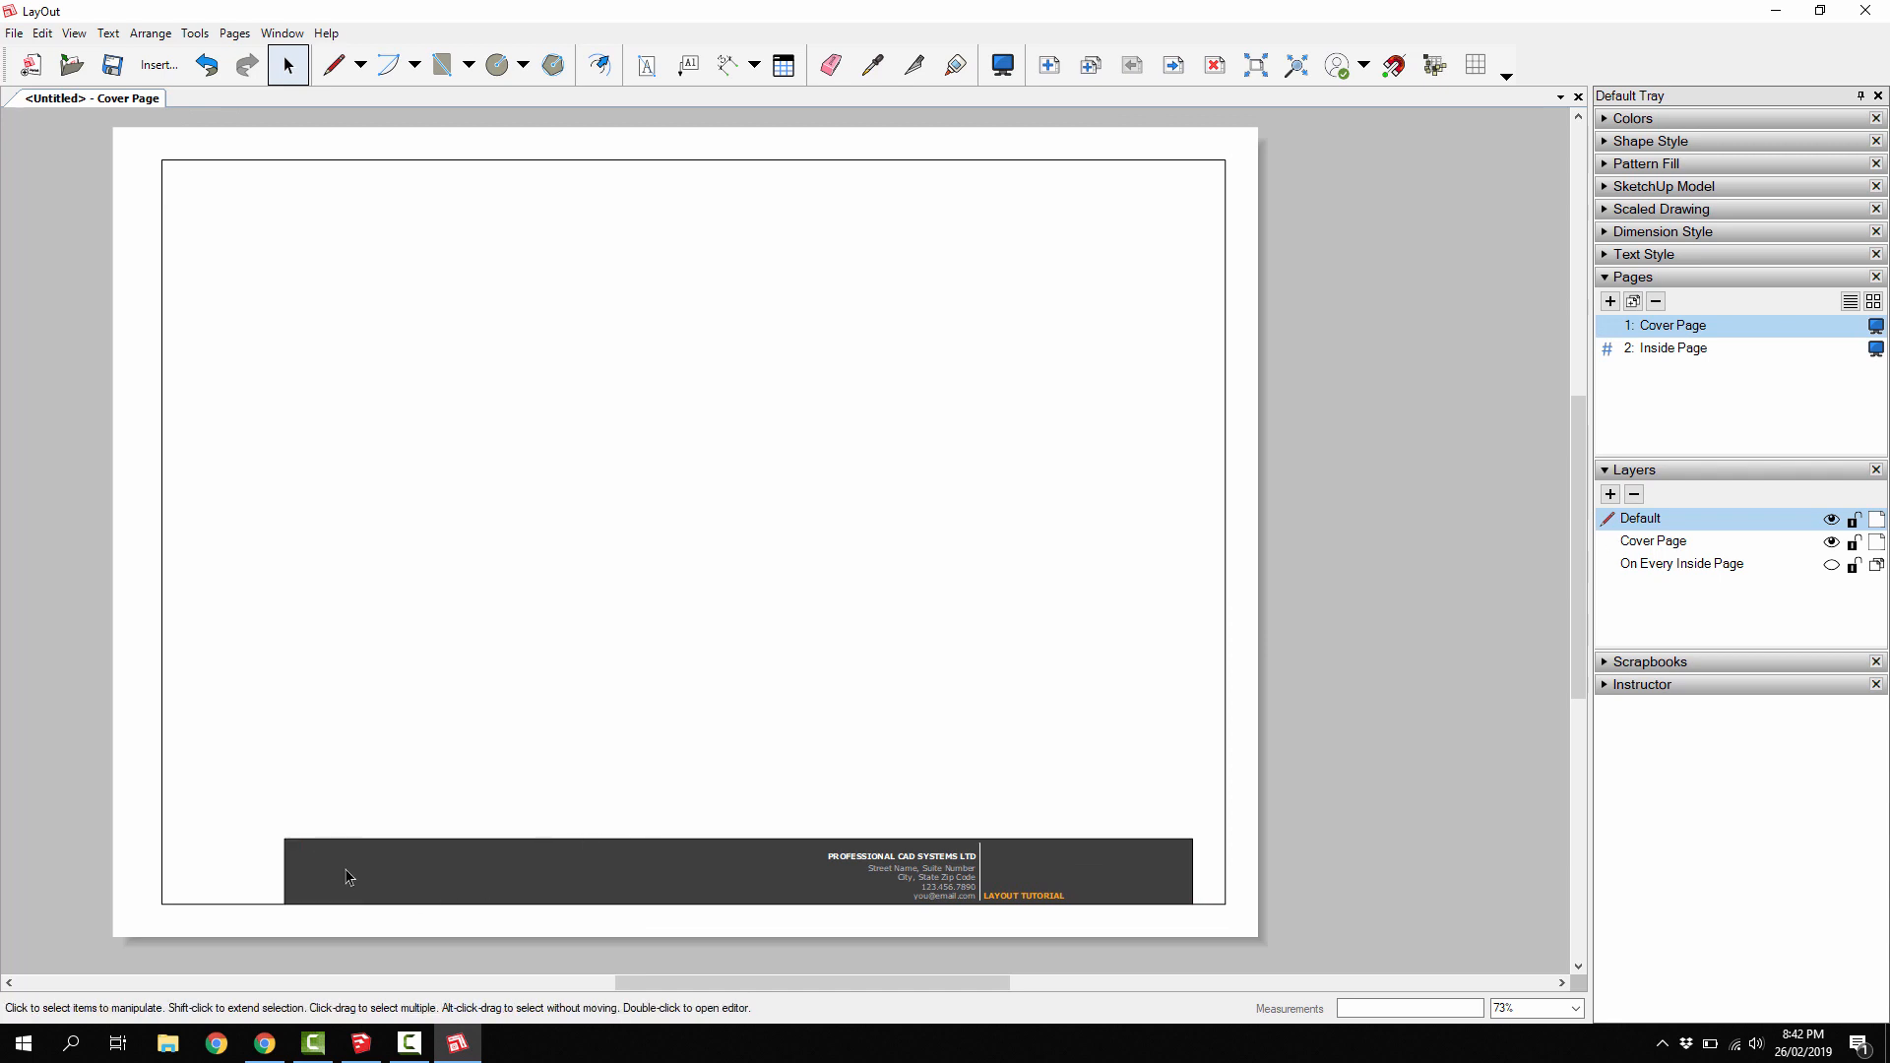
- Insert the PNG logo "PCS Logo Light Two Line" from the LOGOS folder in PCS Resources, grouping the files by type to find it
click(143, 63)
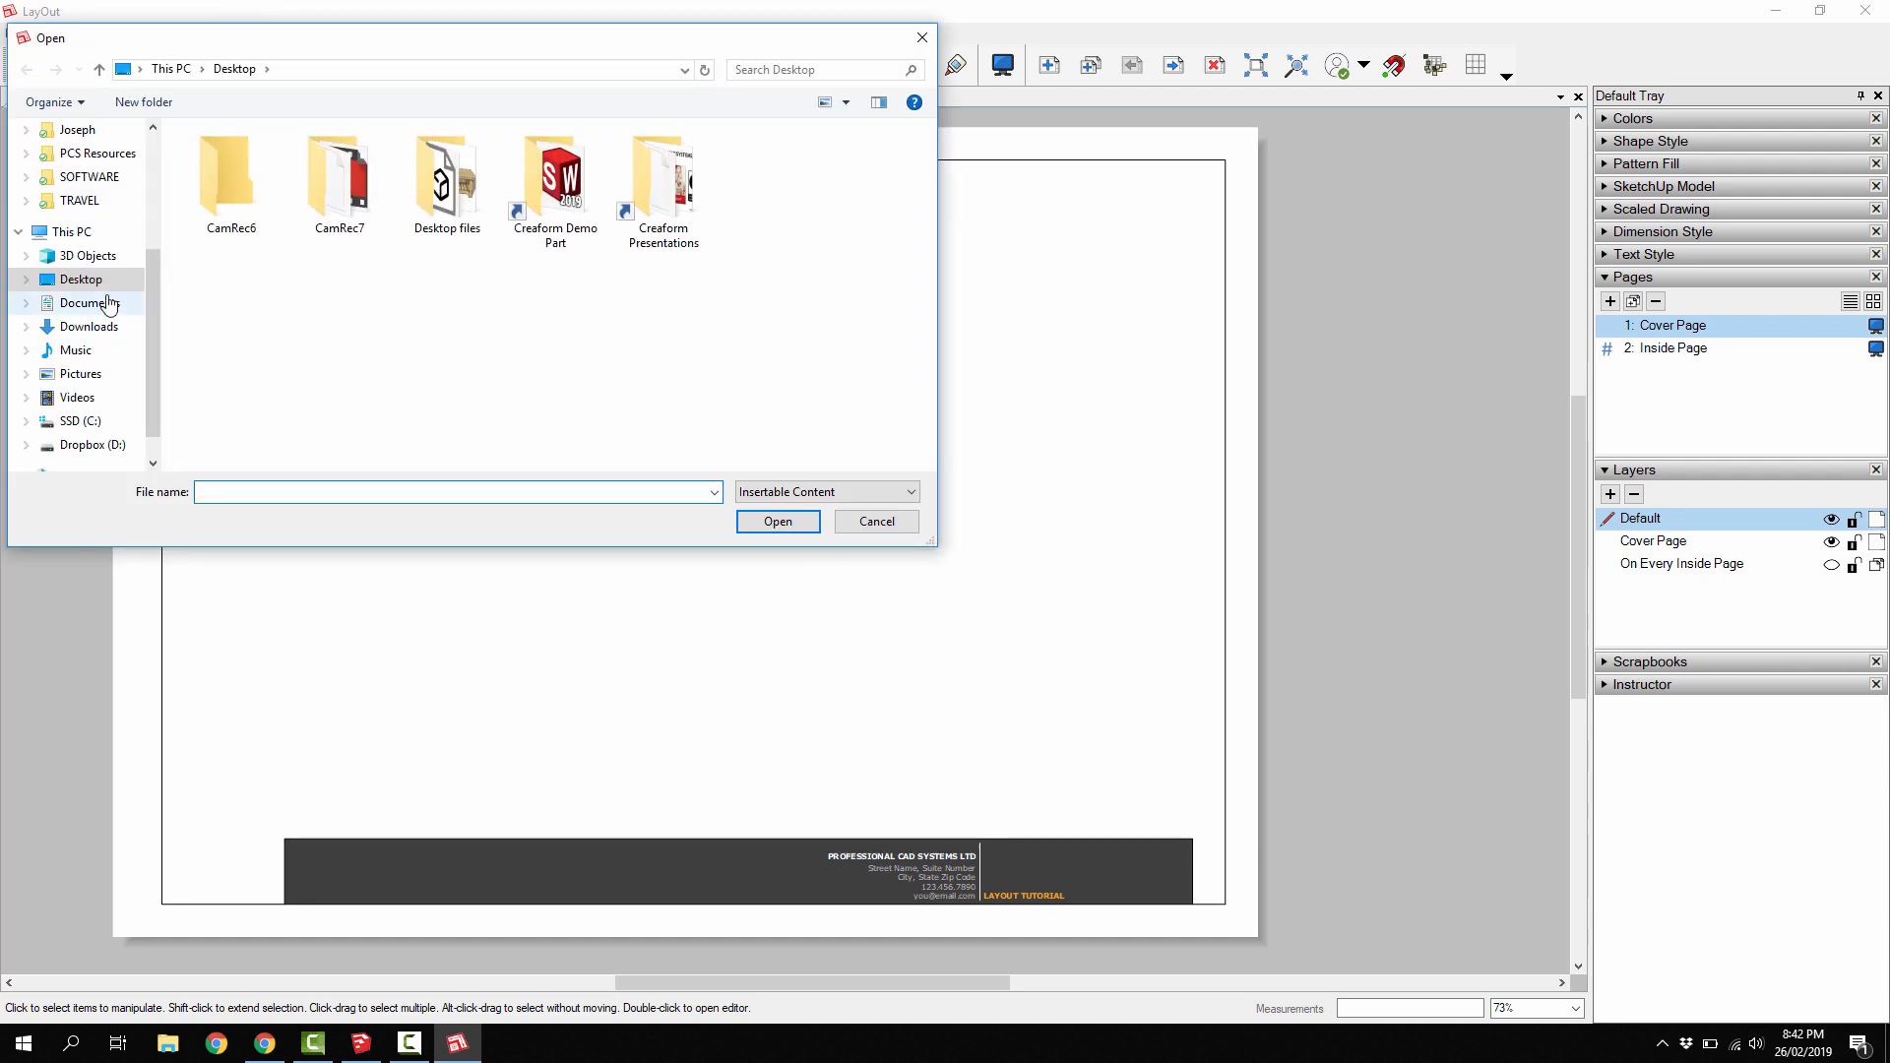
click(97, 154)
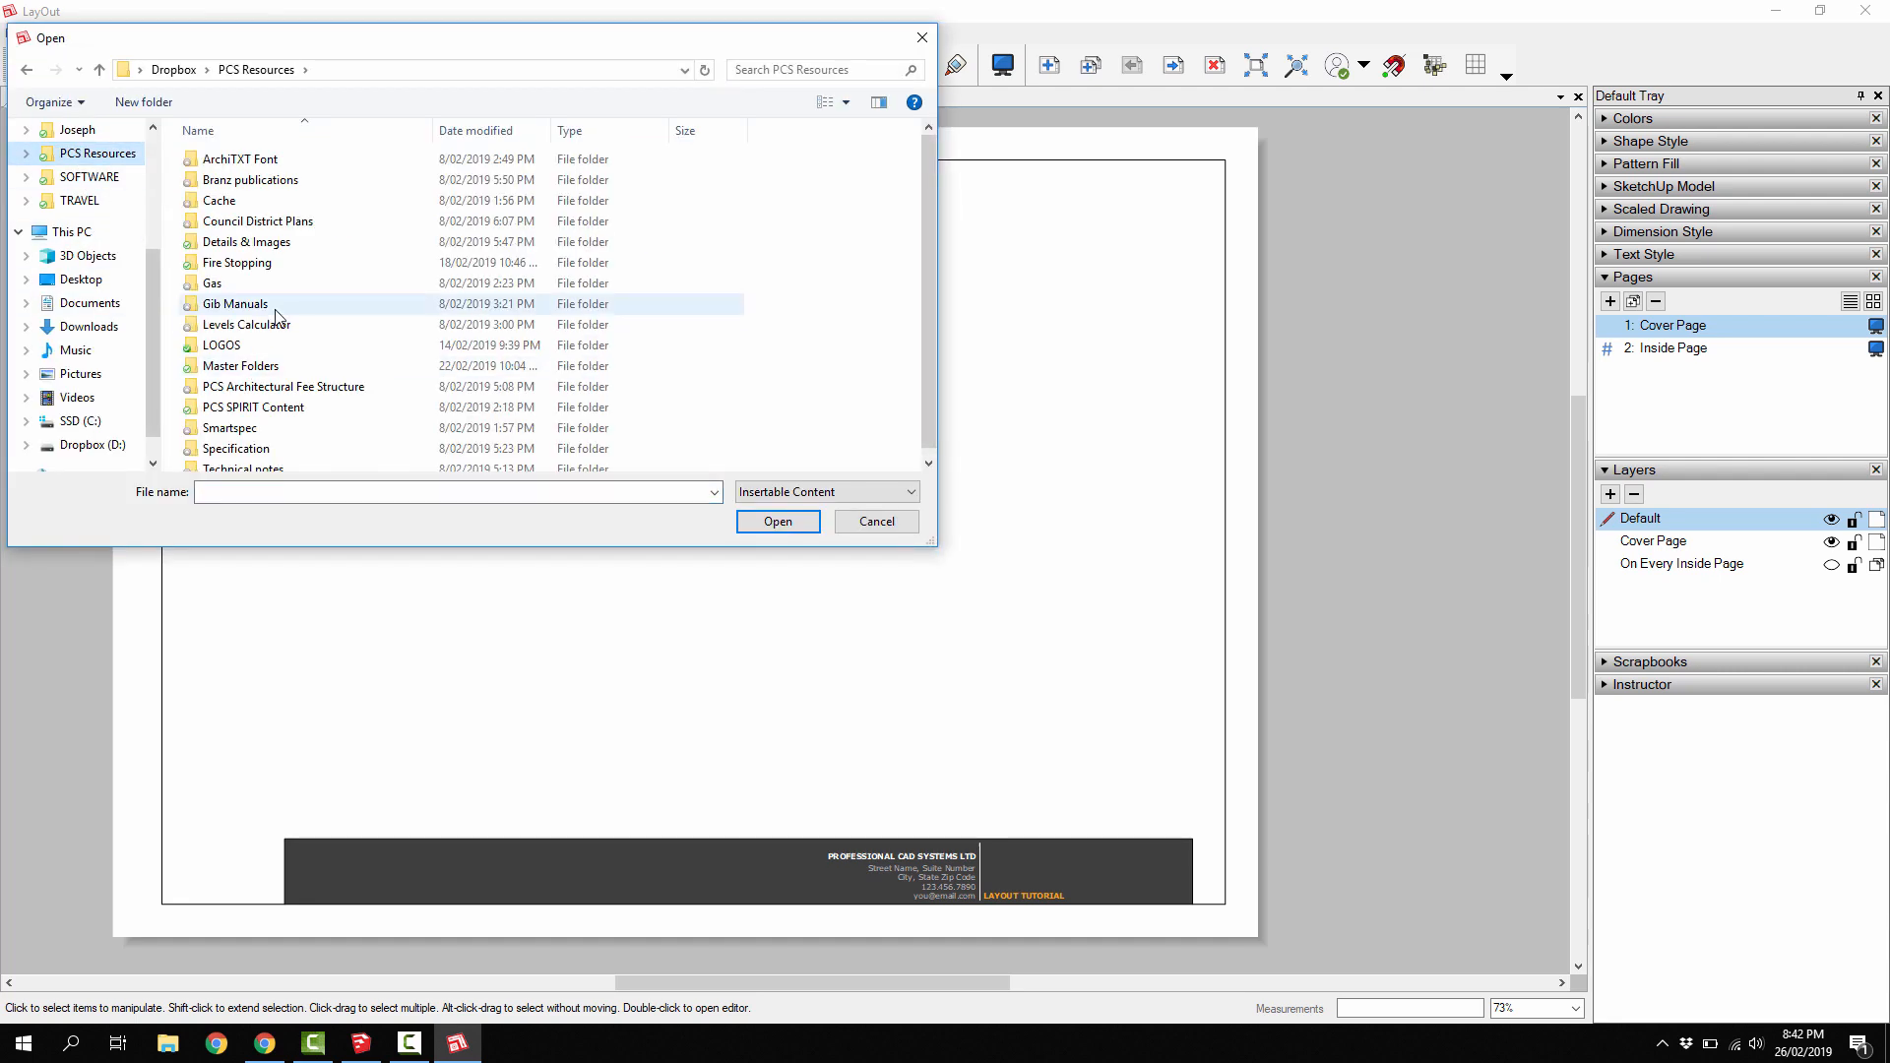
double_click(262, 350)
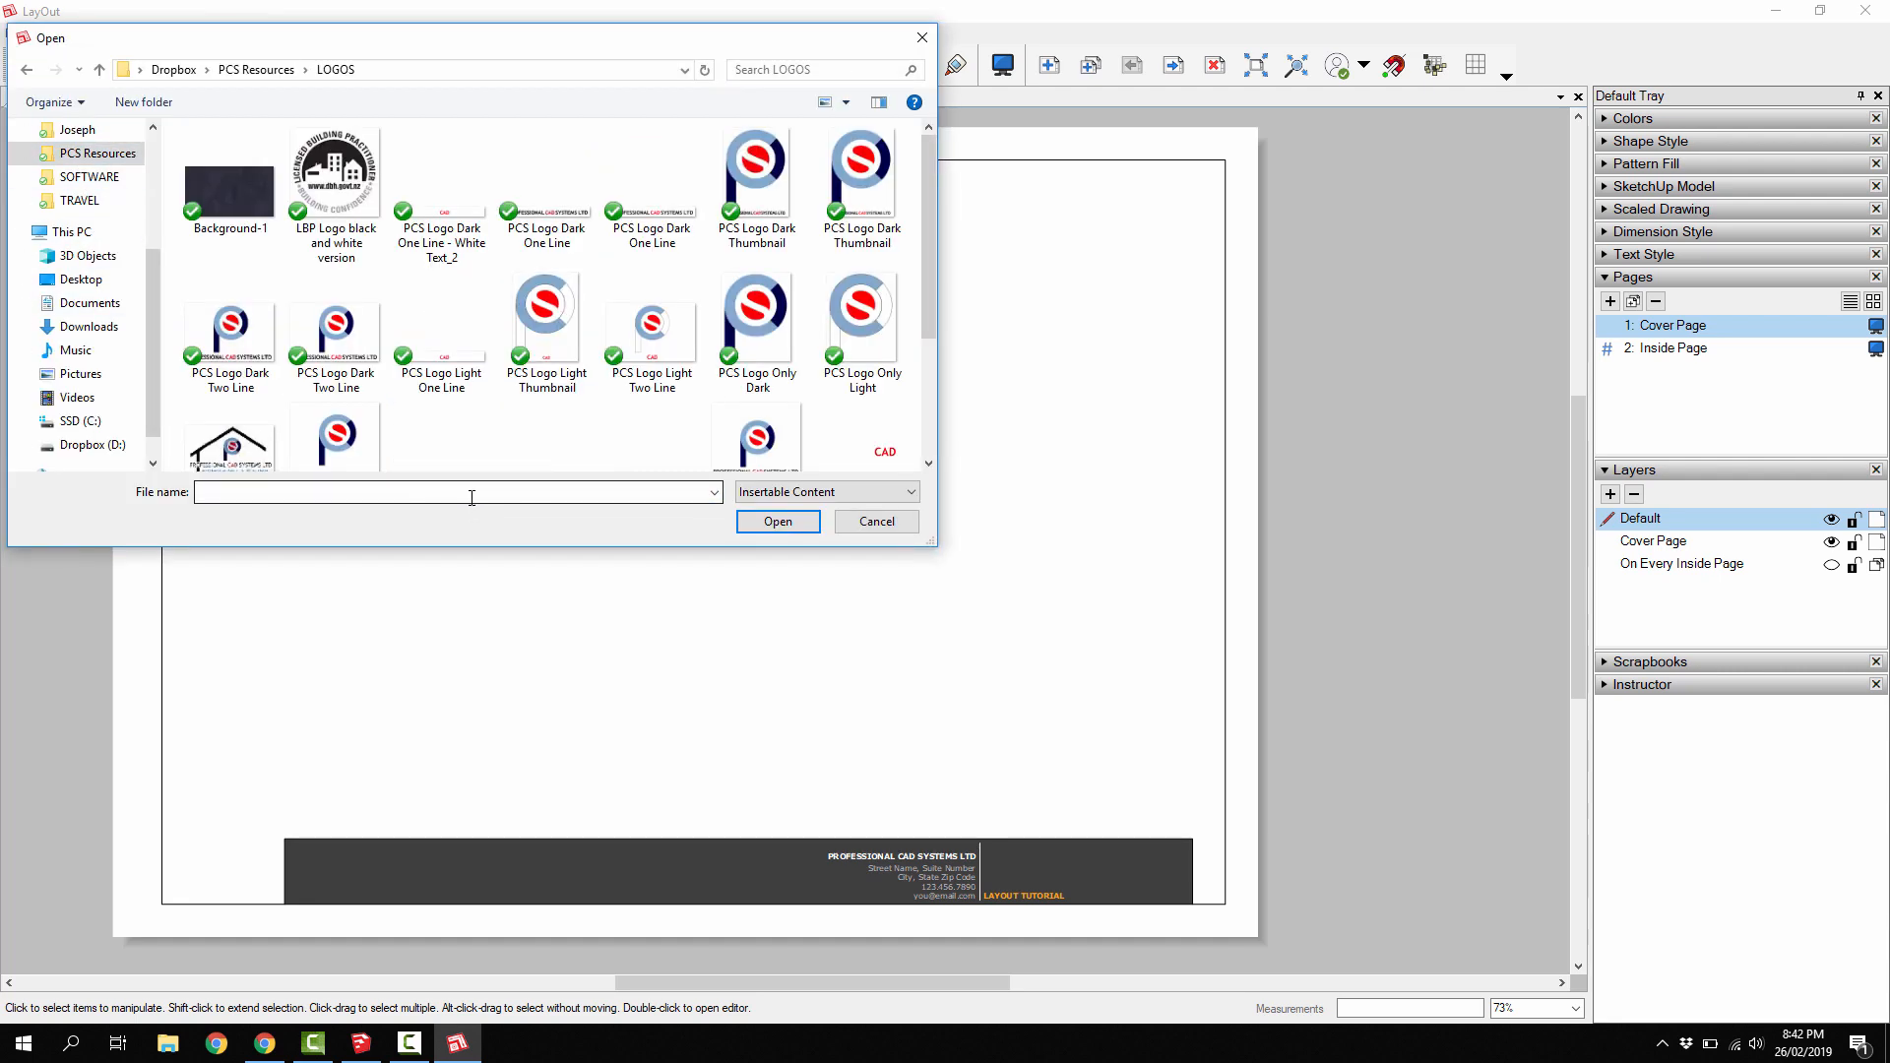
scroll(466, 422, down, 2)
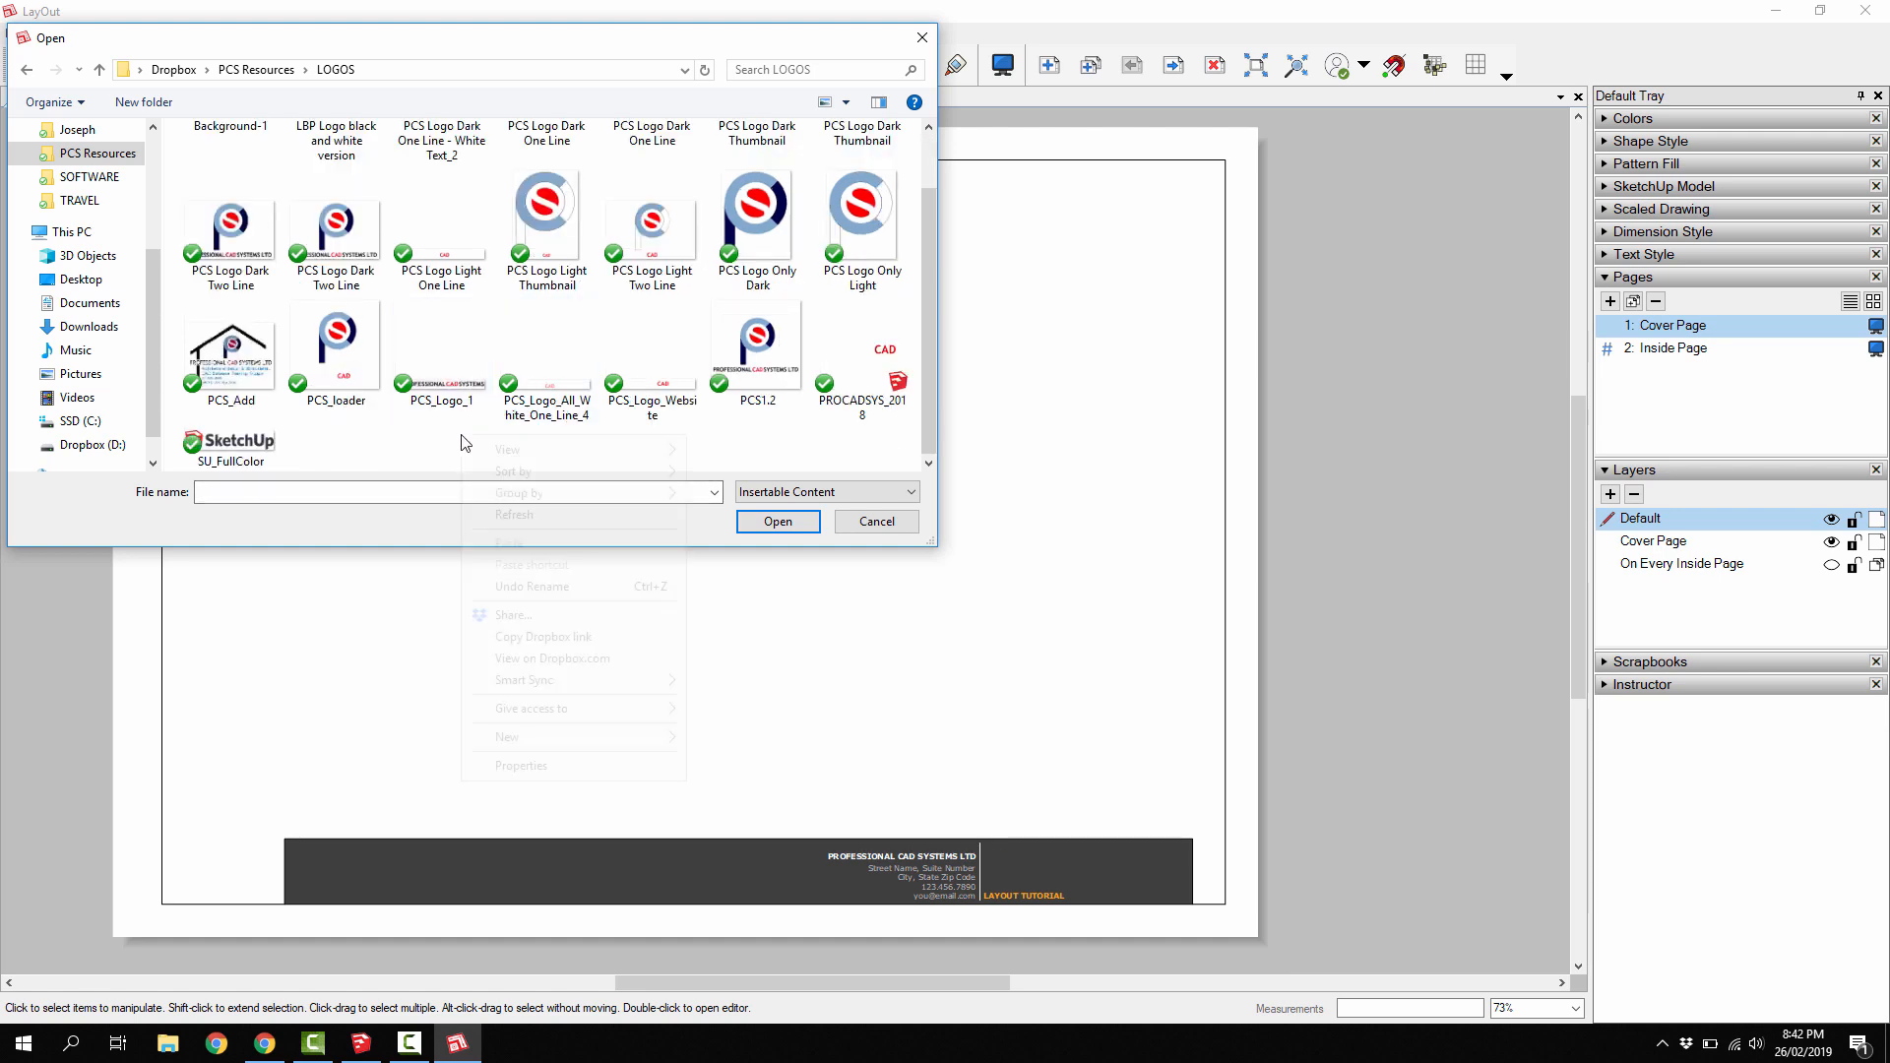
right_click(462, 435)
mouse_move(580, 493)
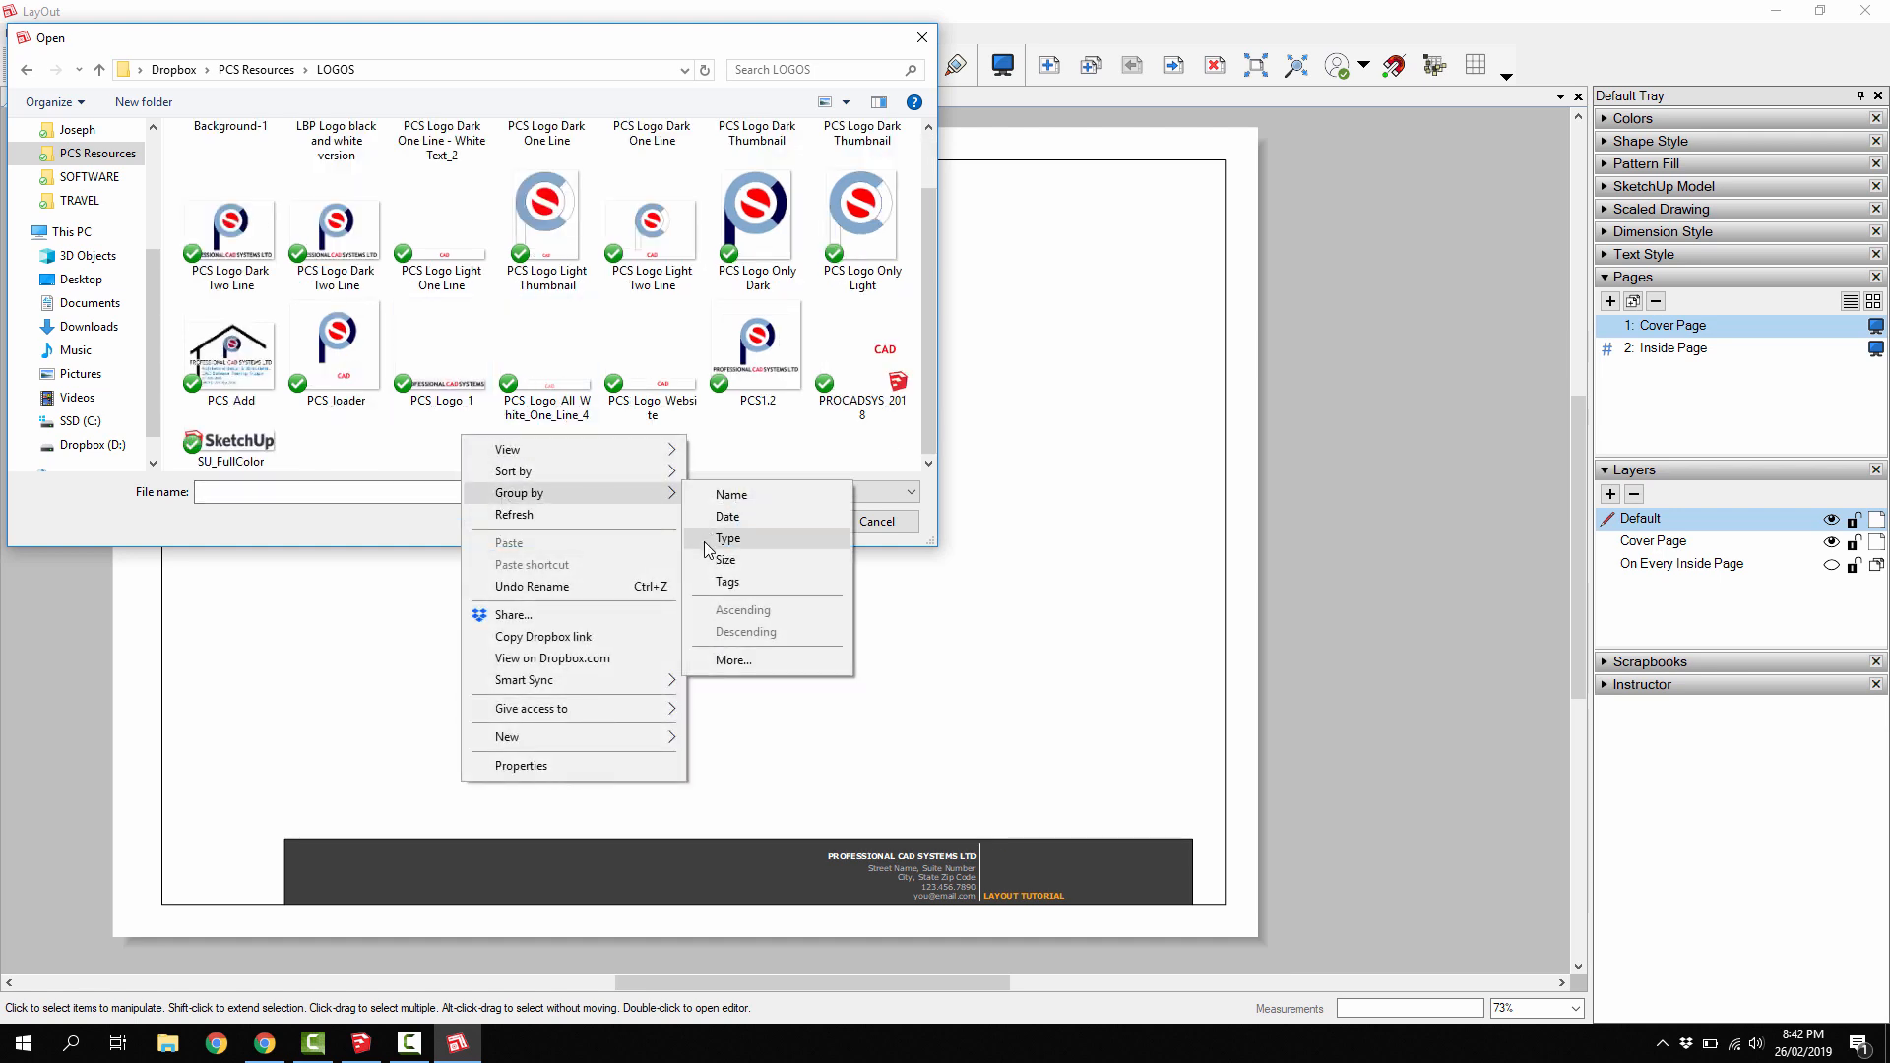
click(708, 542)
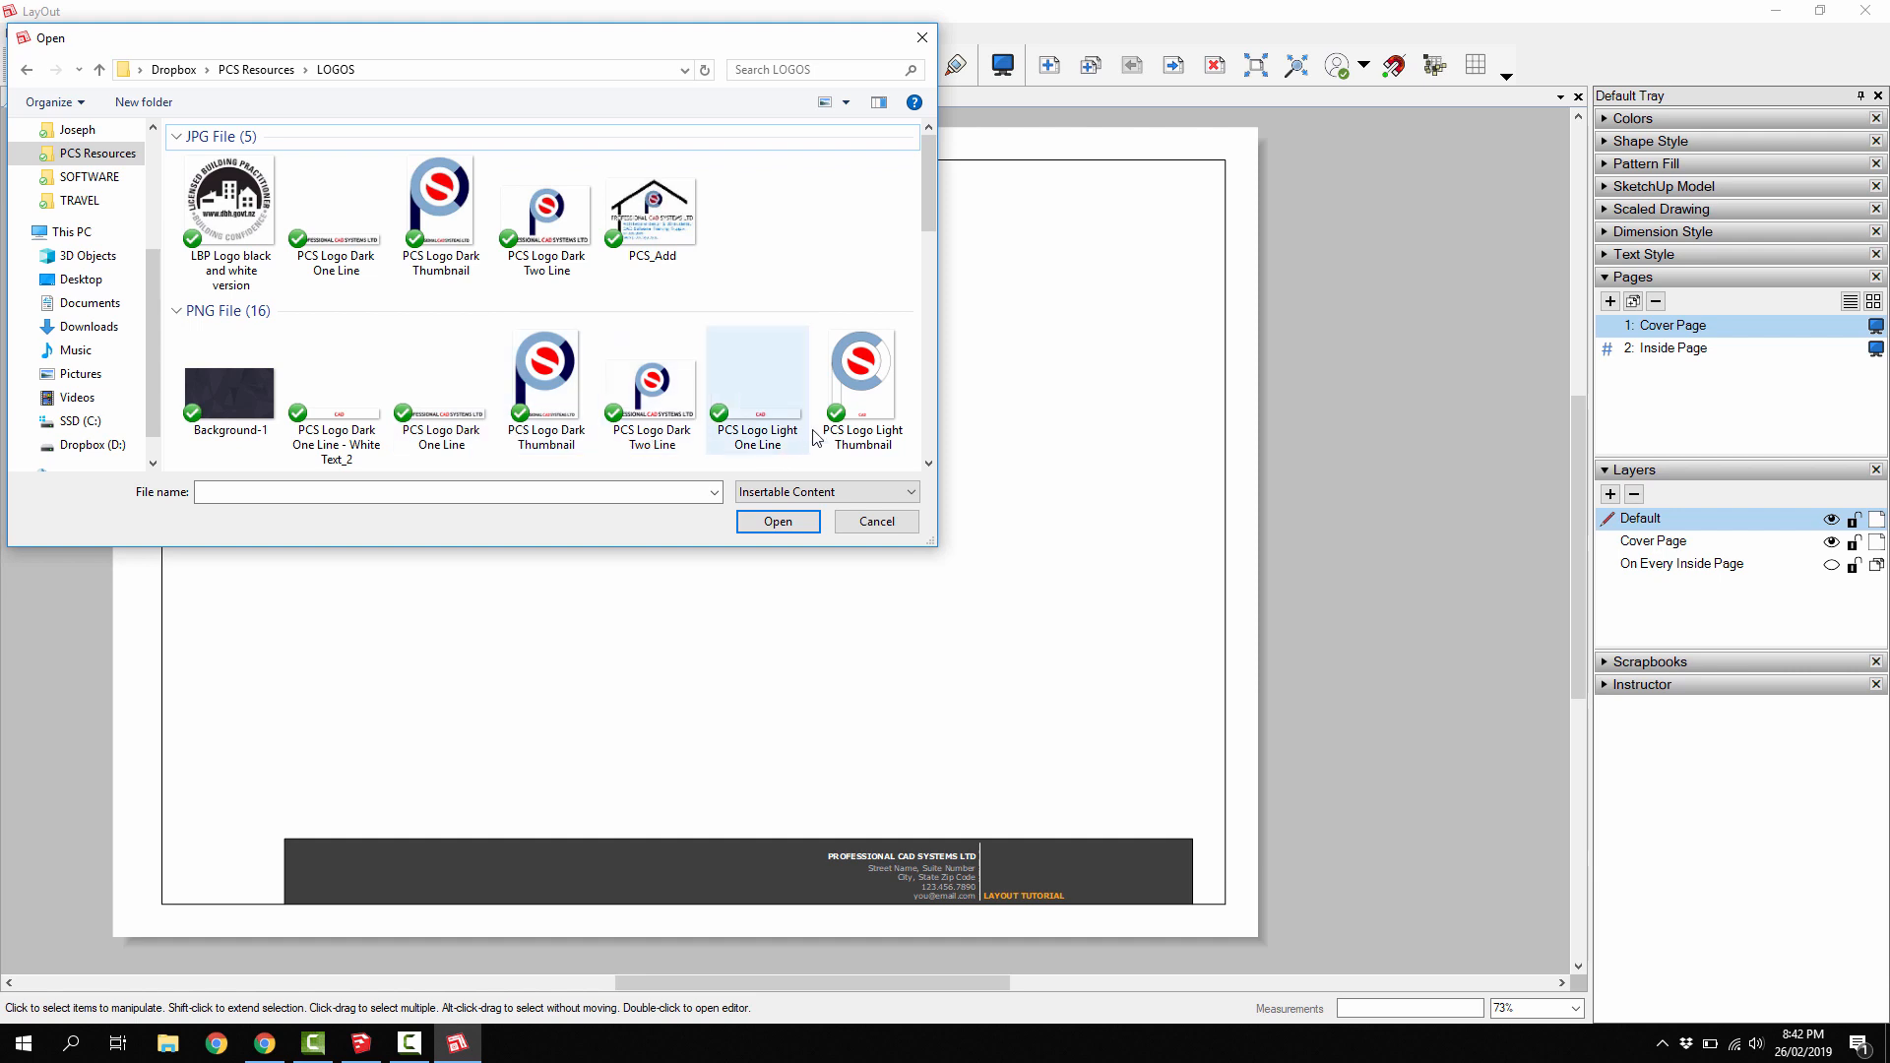
drag(929, 225, 935, 311)
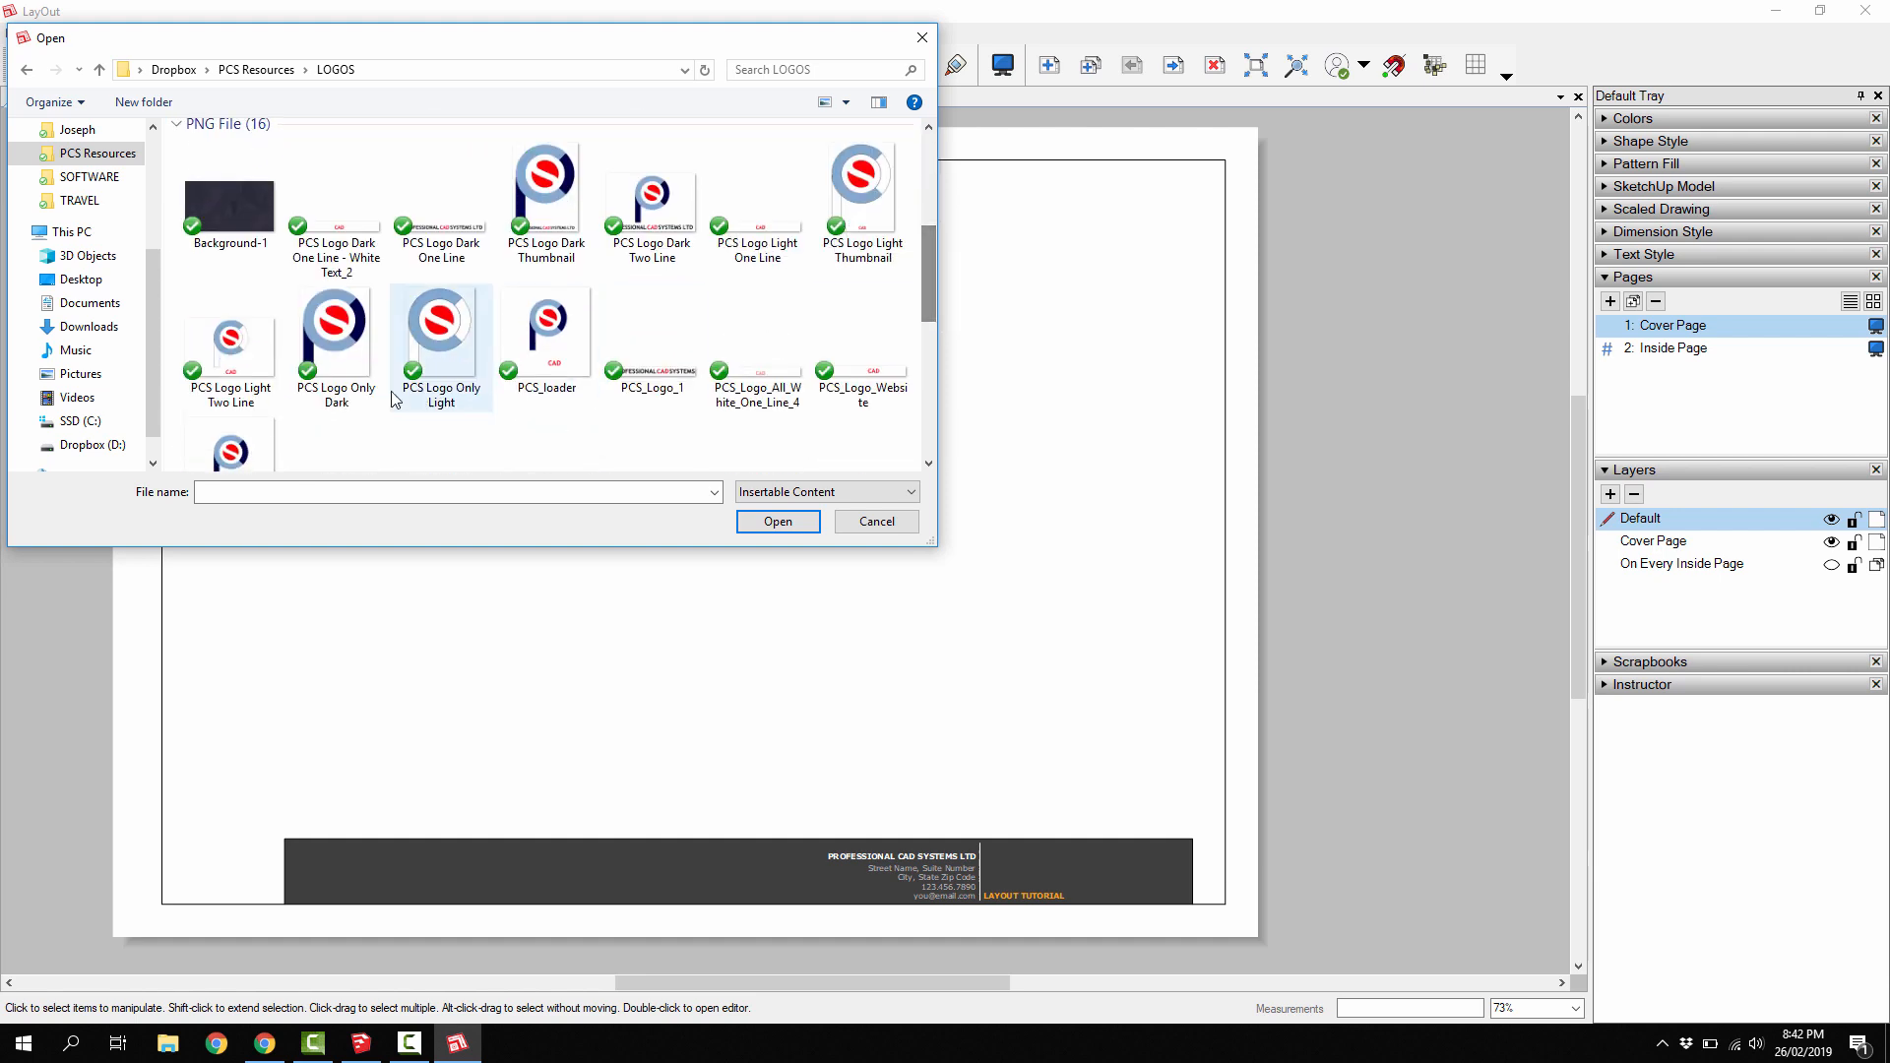
click(246, 386)
click(761, 528)
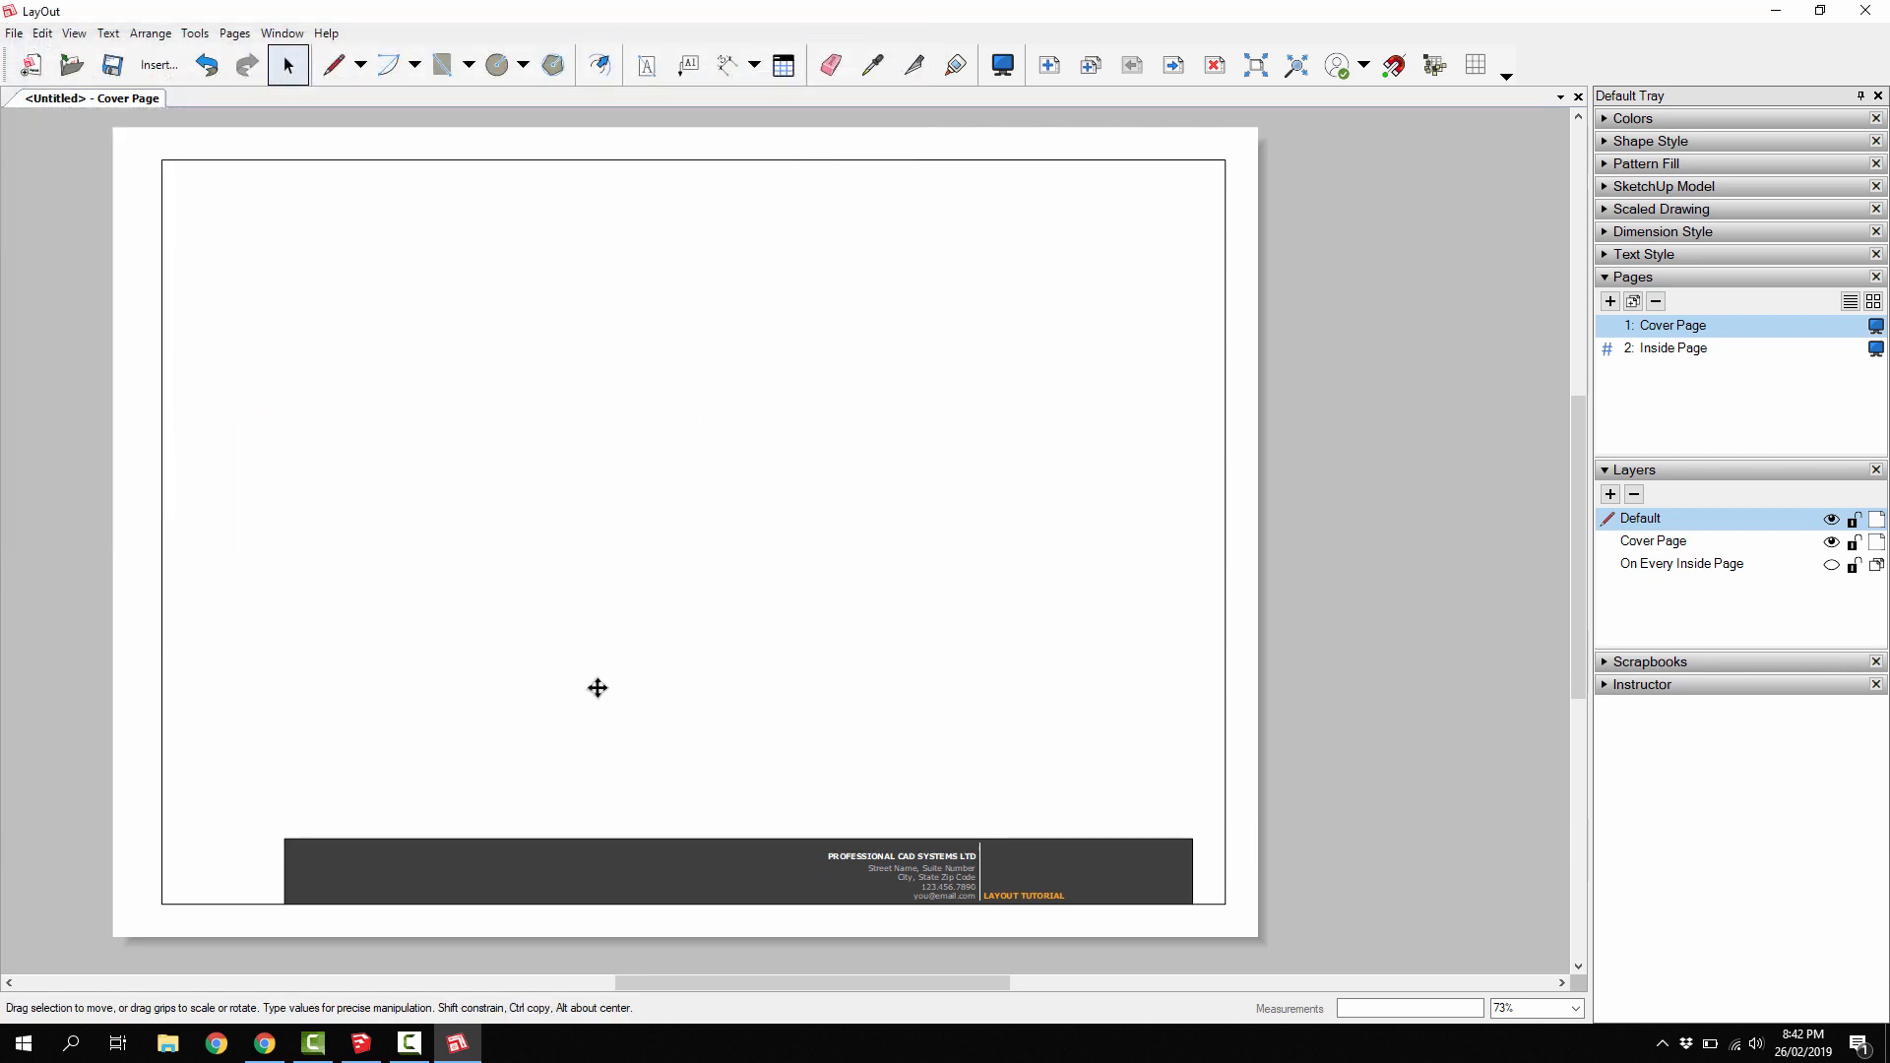
- Move the inserted logo down over the title bar and scale it proportionally to about one tenth of its size at the bar's left end
drag(713, 562, 581, 671)
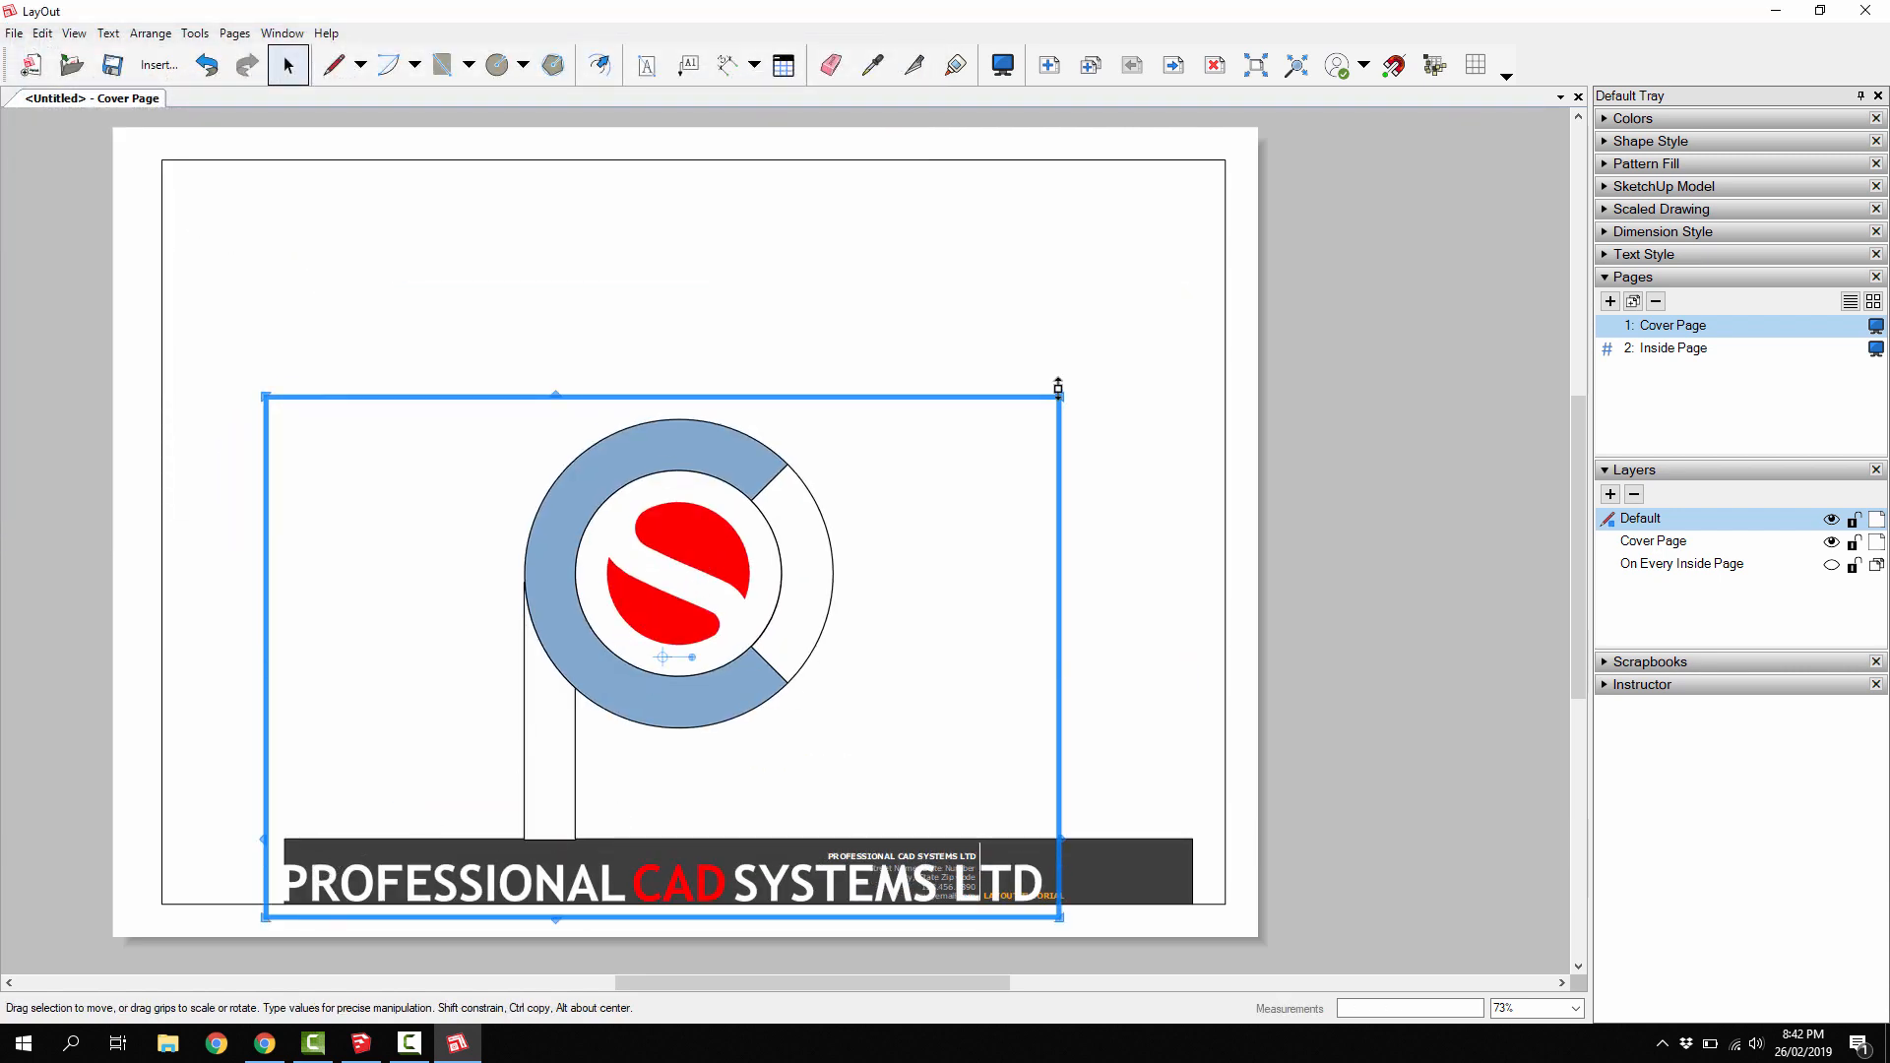
drag(1041, 418, 342, 892)
middle_drag(440, 752, 547, 608)
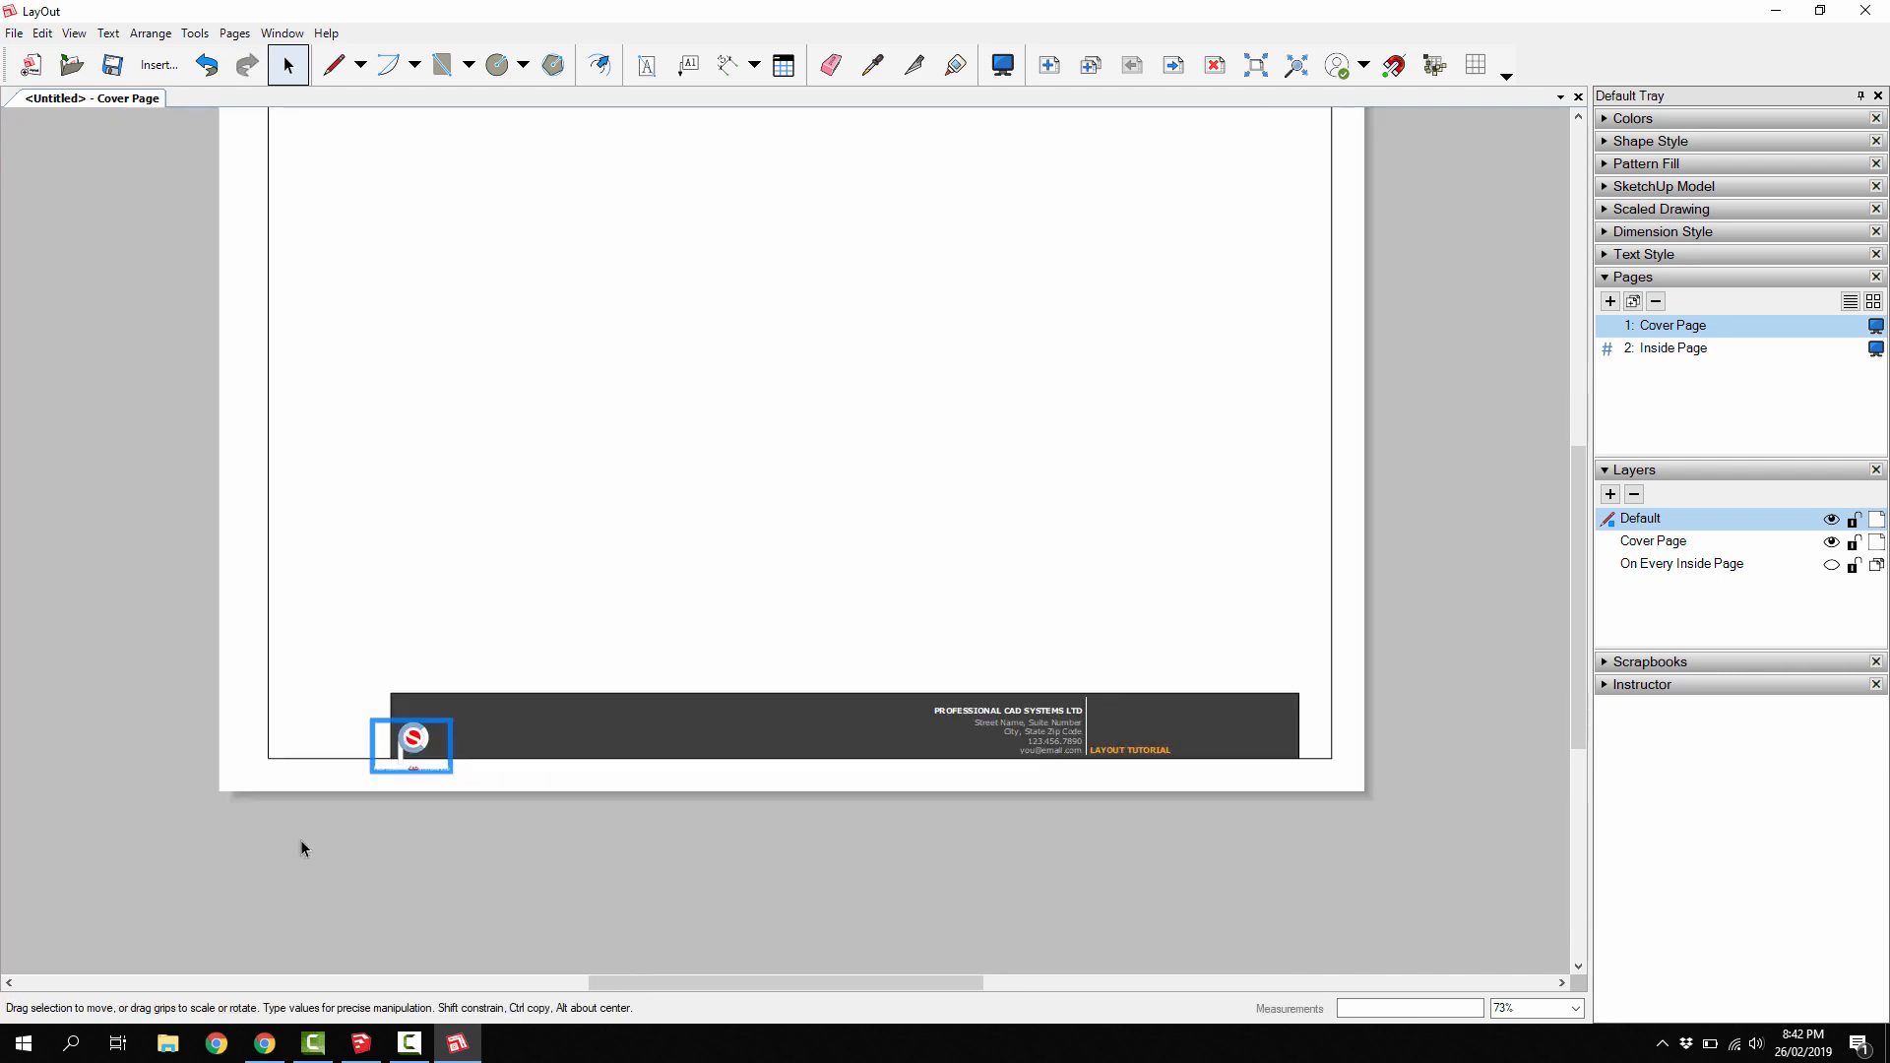
middle_drag(302, 848, 346, 789)
scroll(368, 756, up, 4)
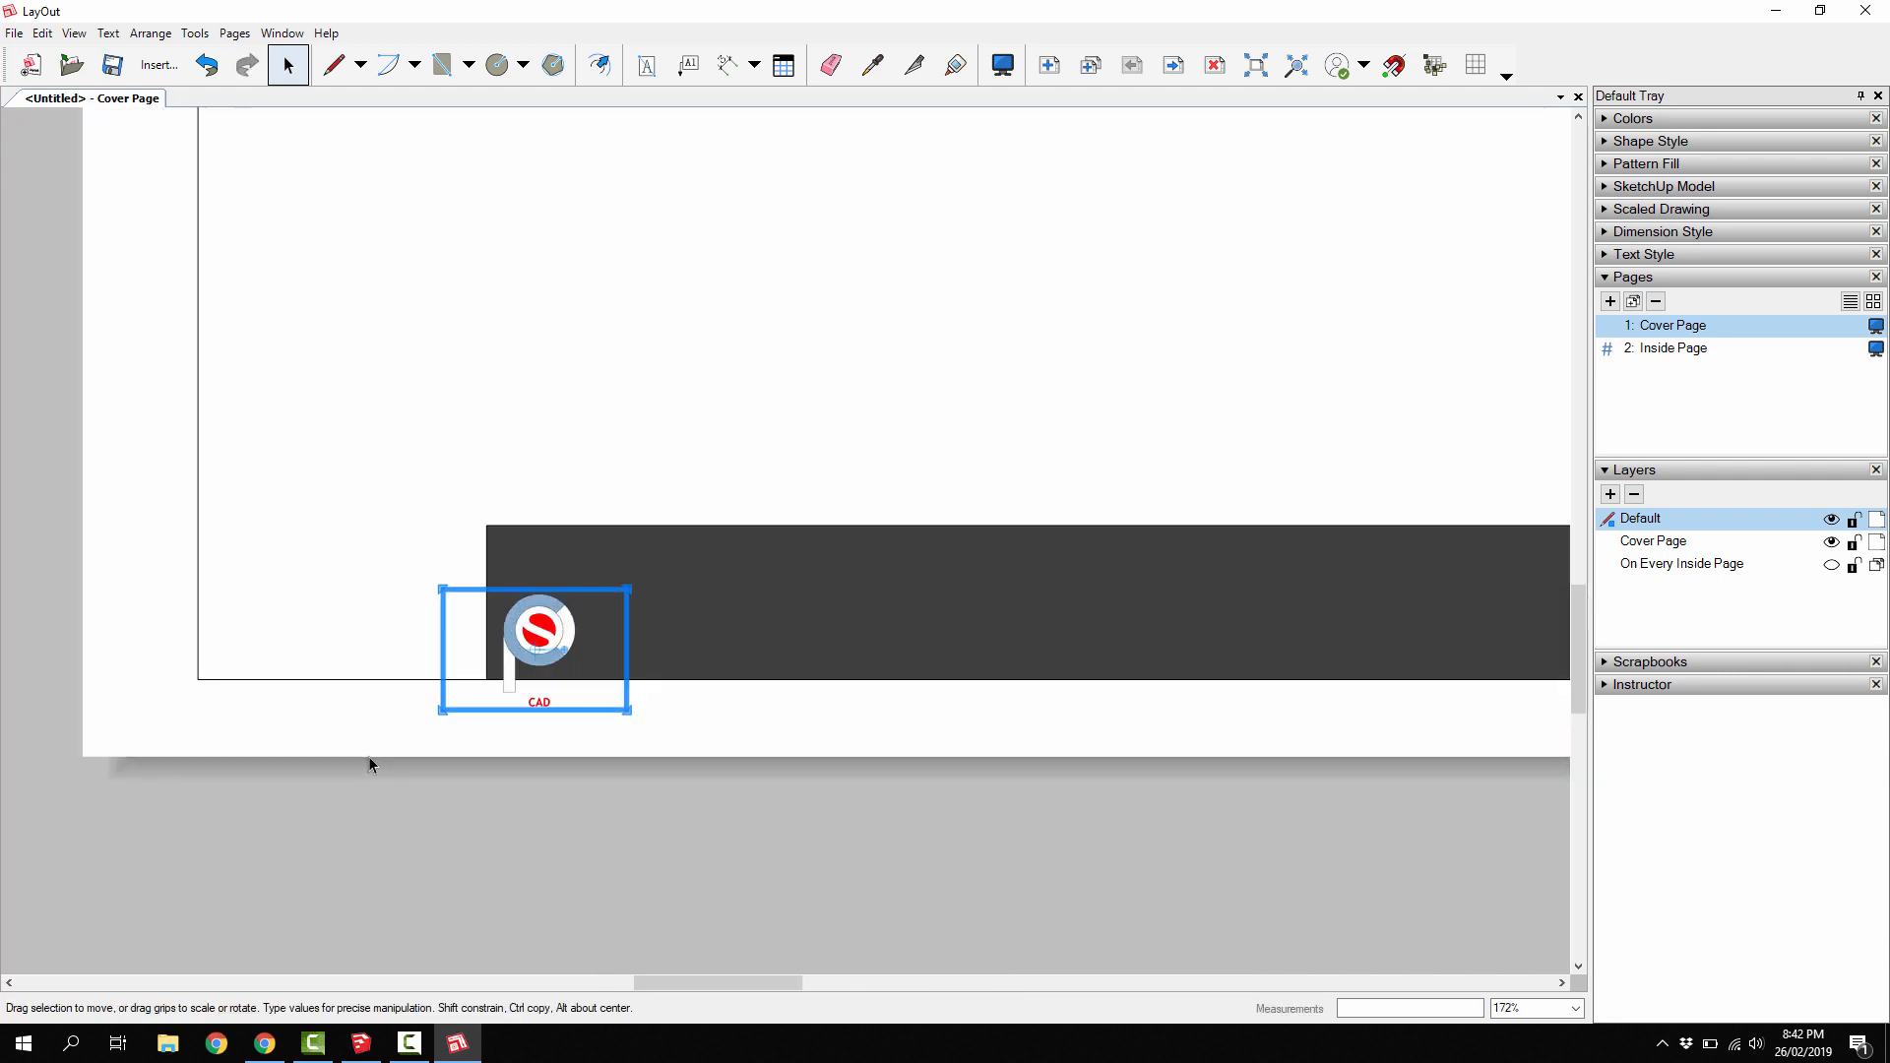
- Stretch the left edges of the dark title bar and its outline to meet the page's left border line, using object snap
click(560, 540)
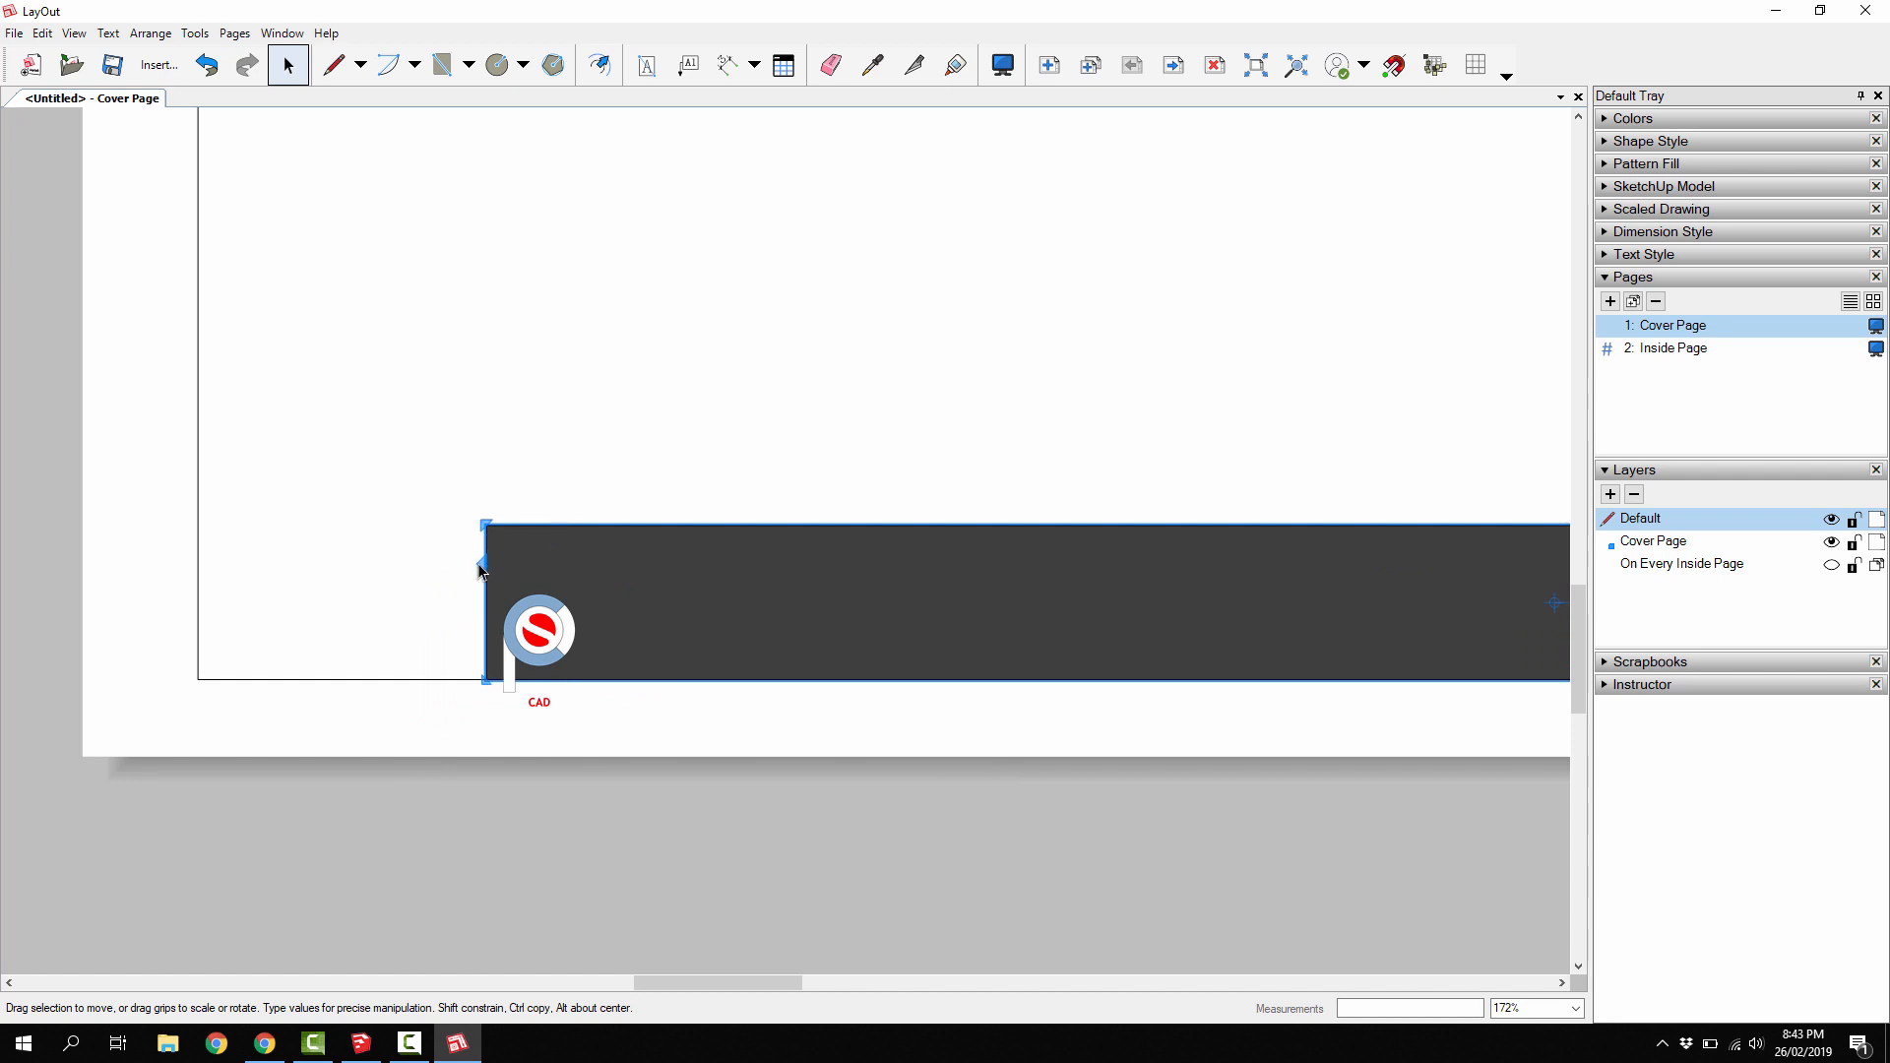
drag(479, 565, 317, 575)
click(1398, 73)
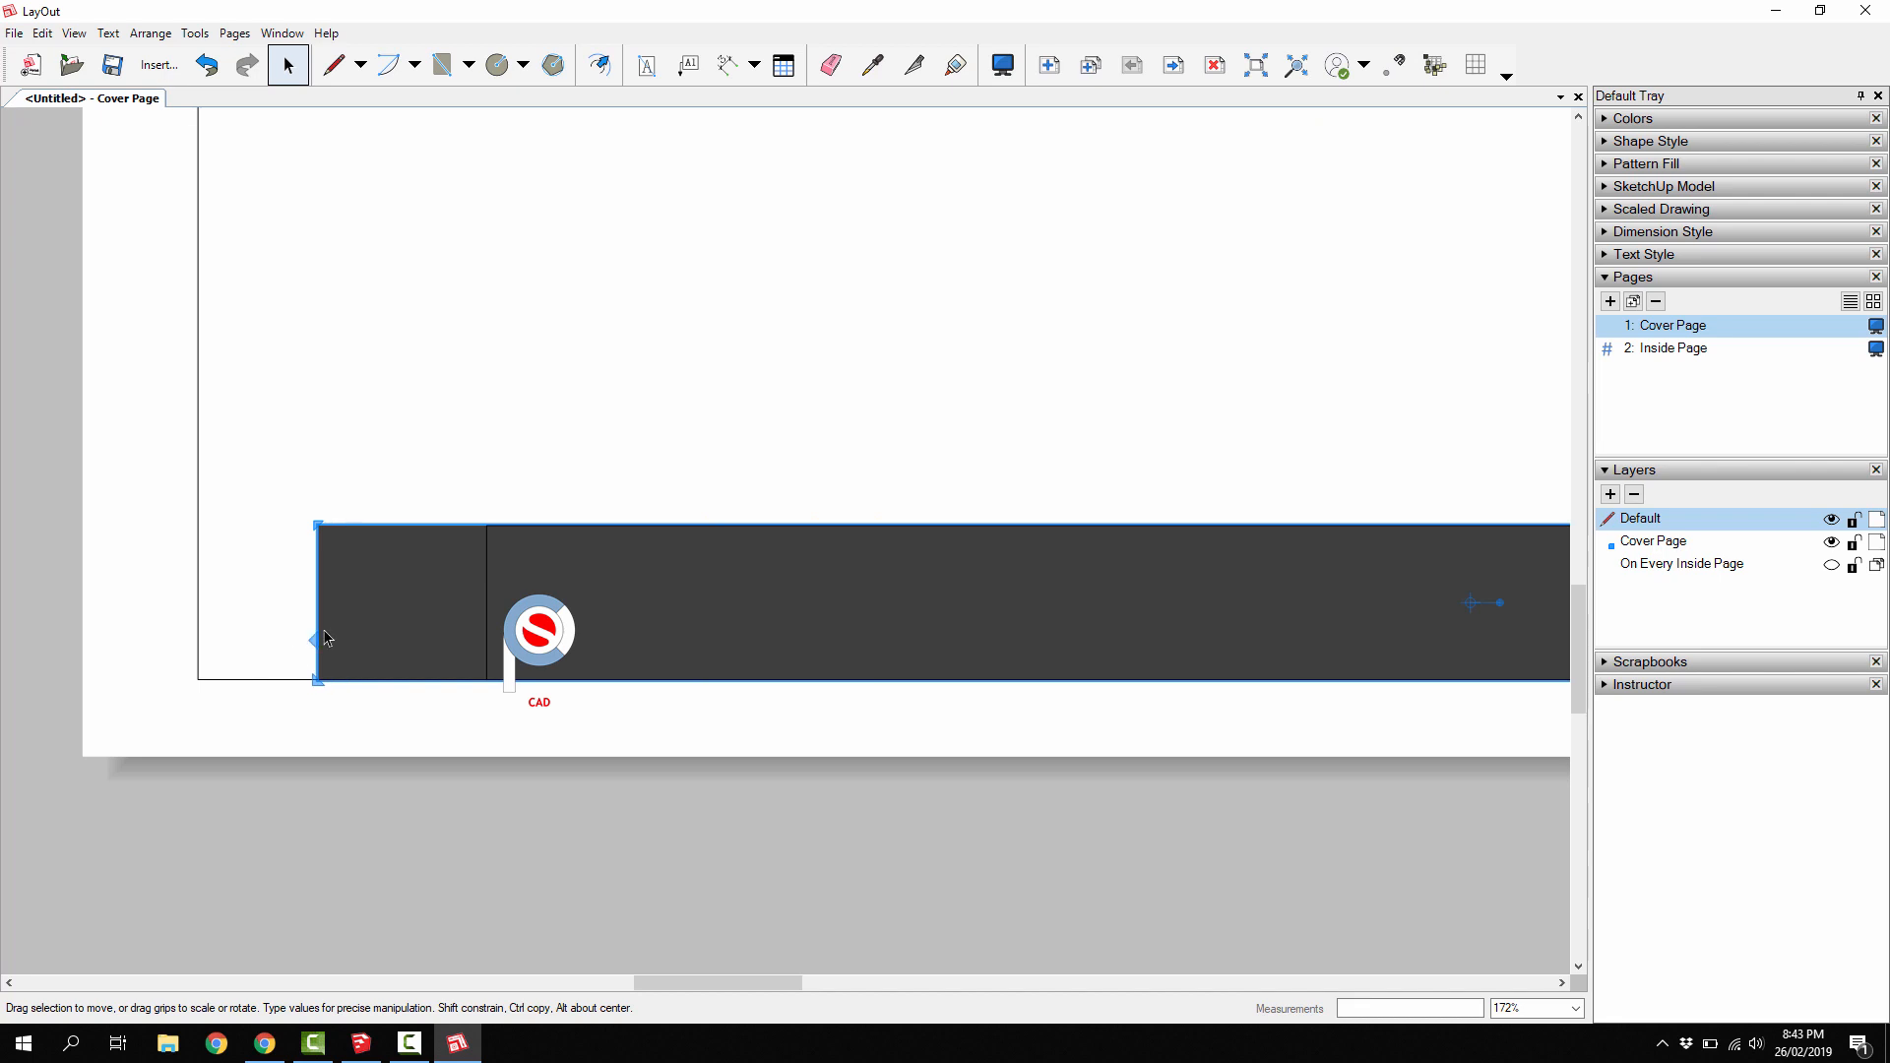
drag(313, 626, 162, 620)
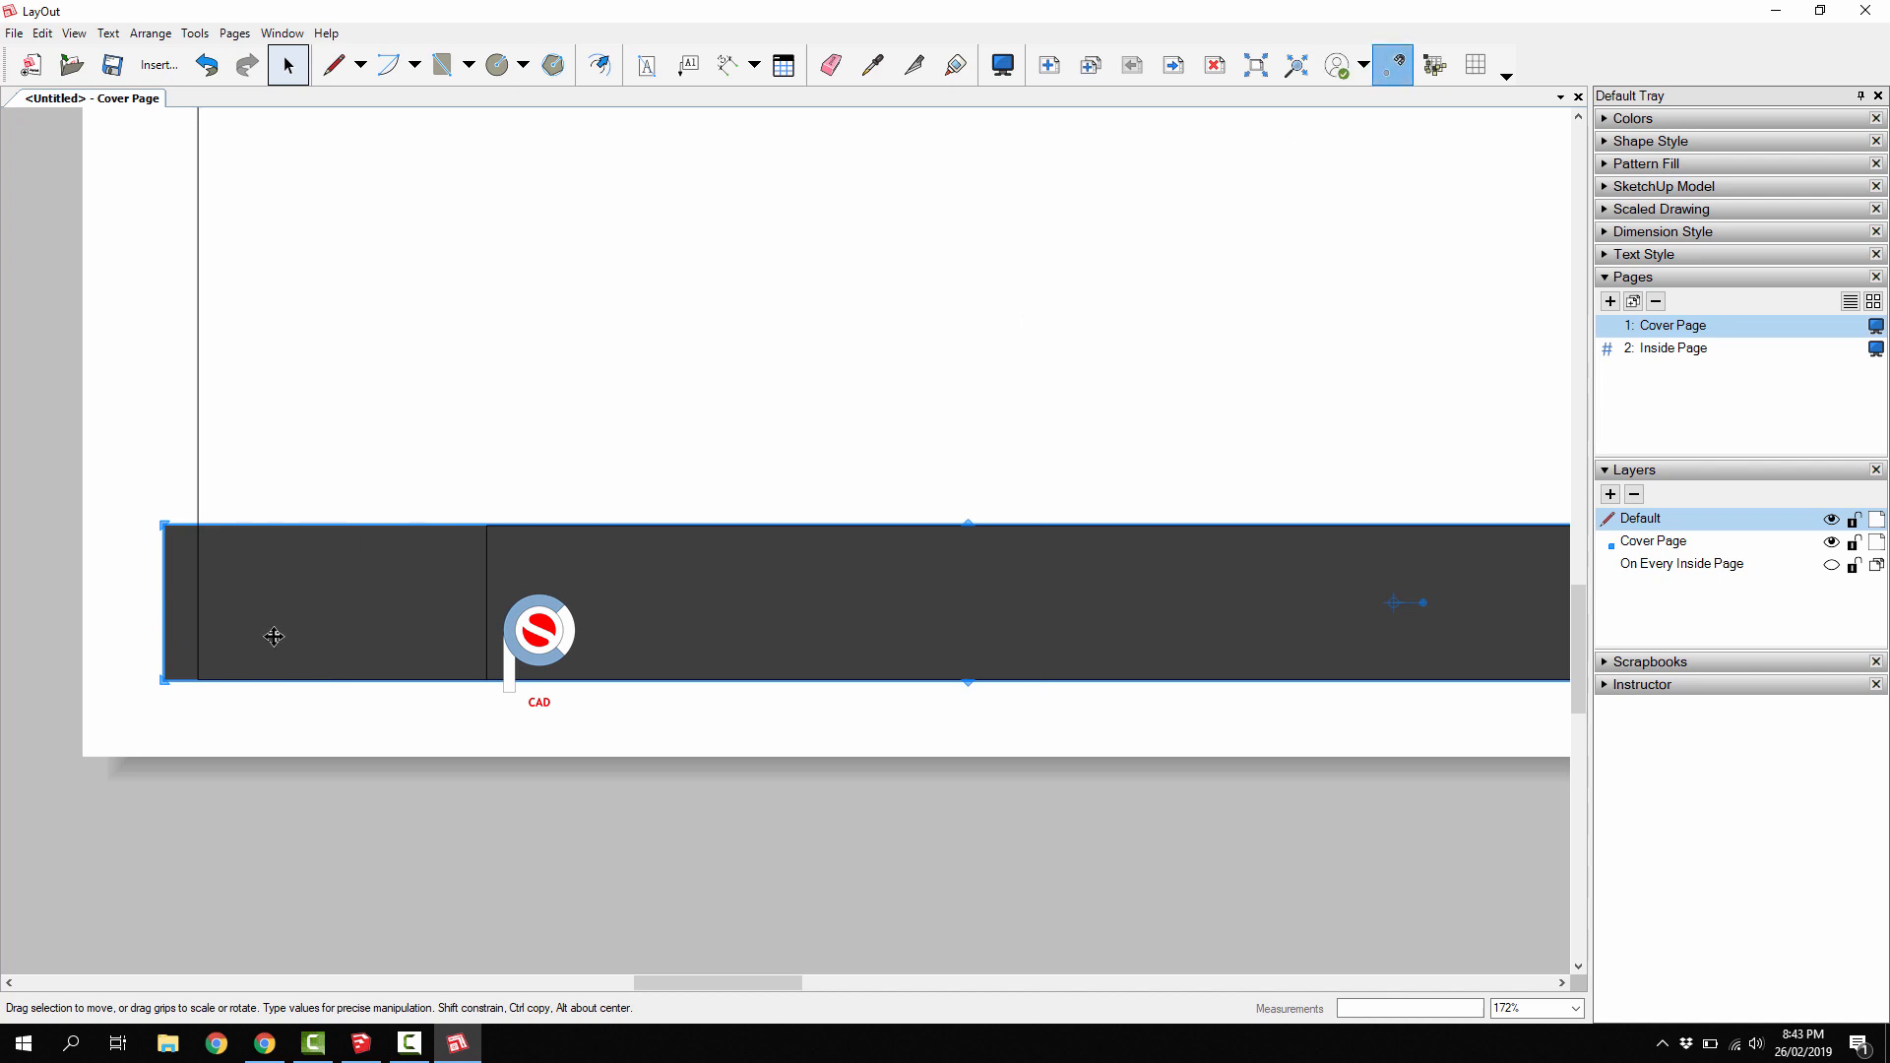
drag(162, 630, 195, 597)
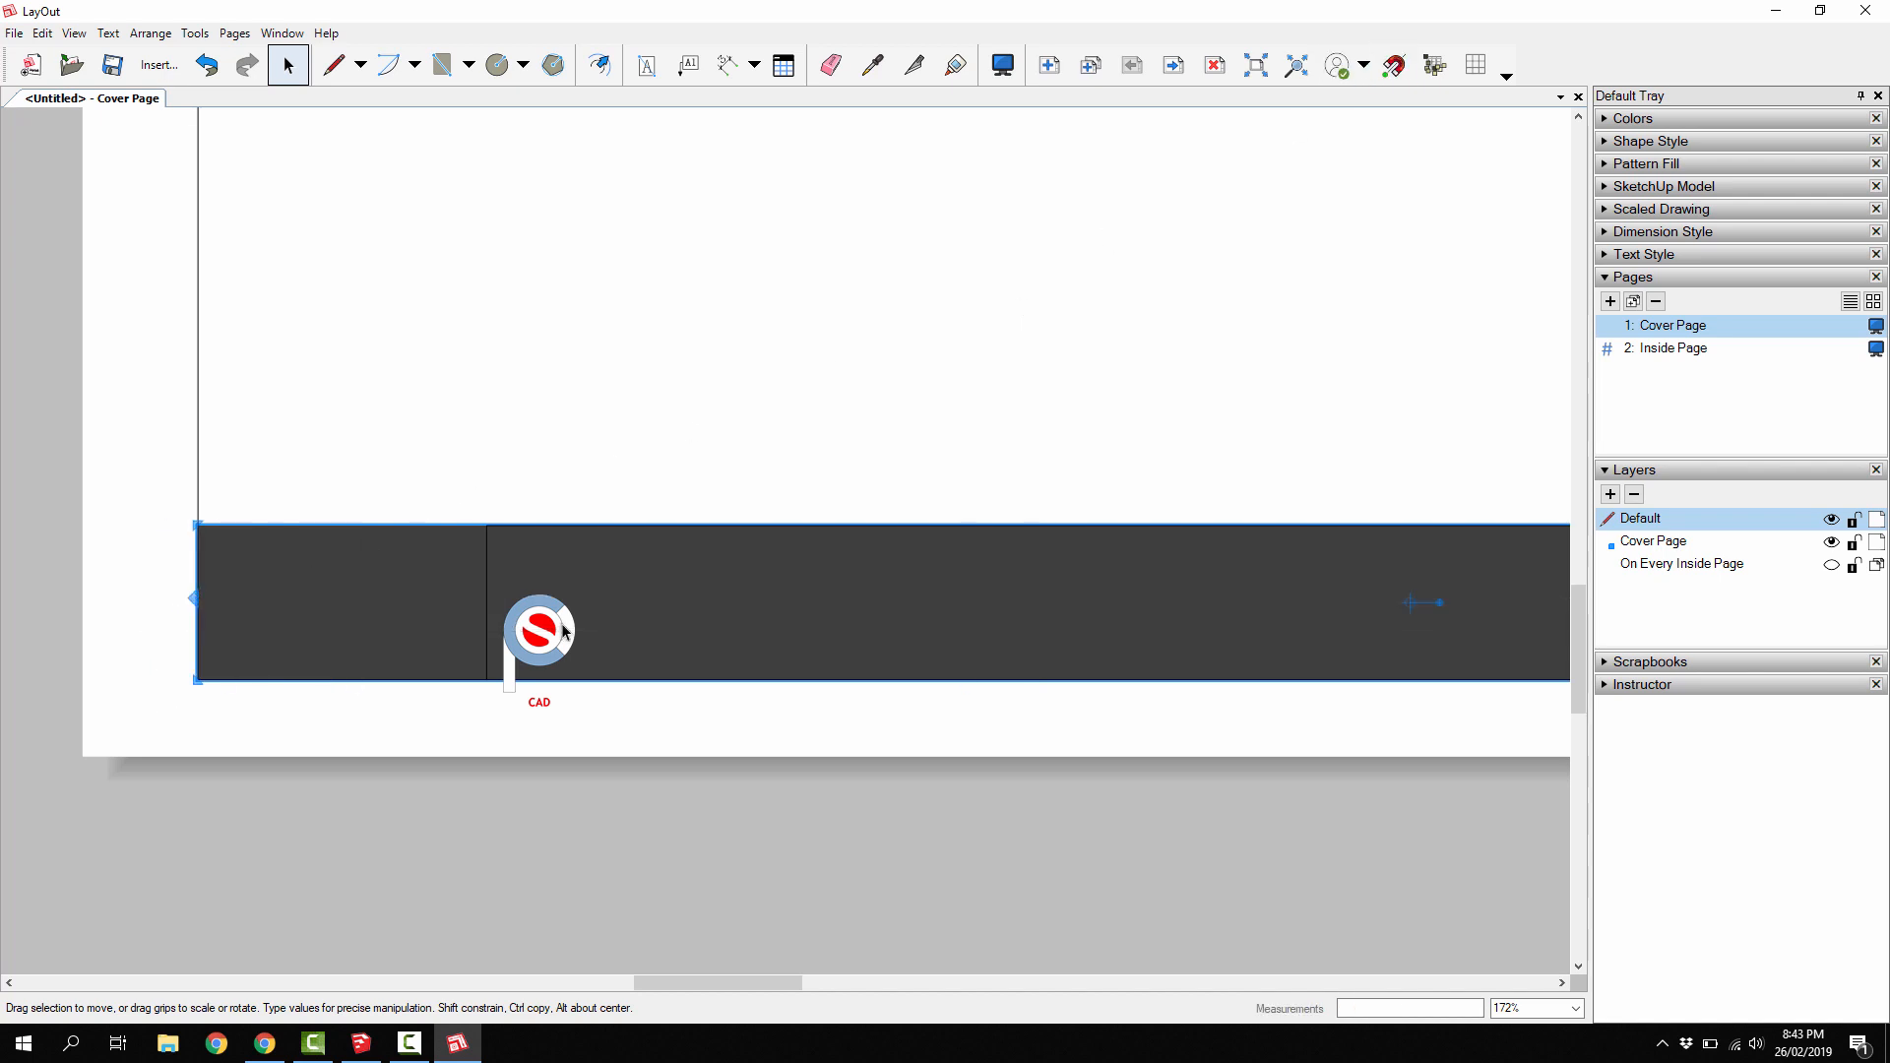
click(482, 558)
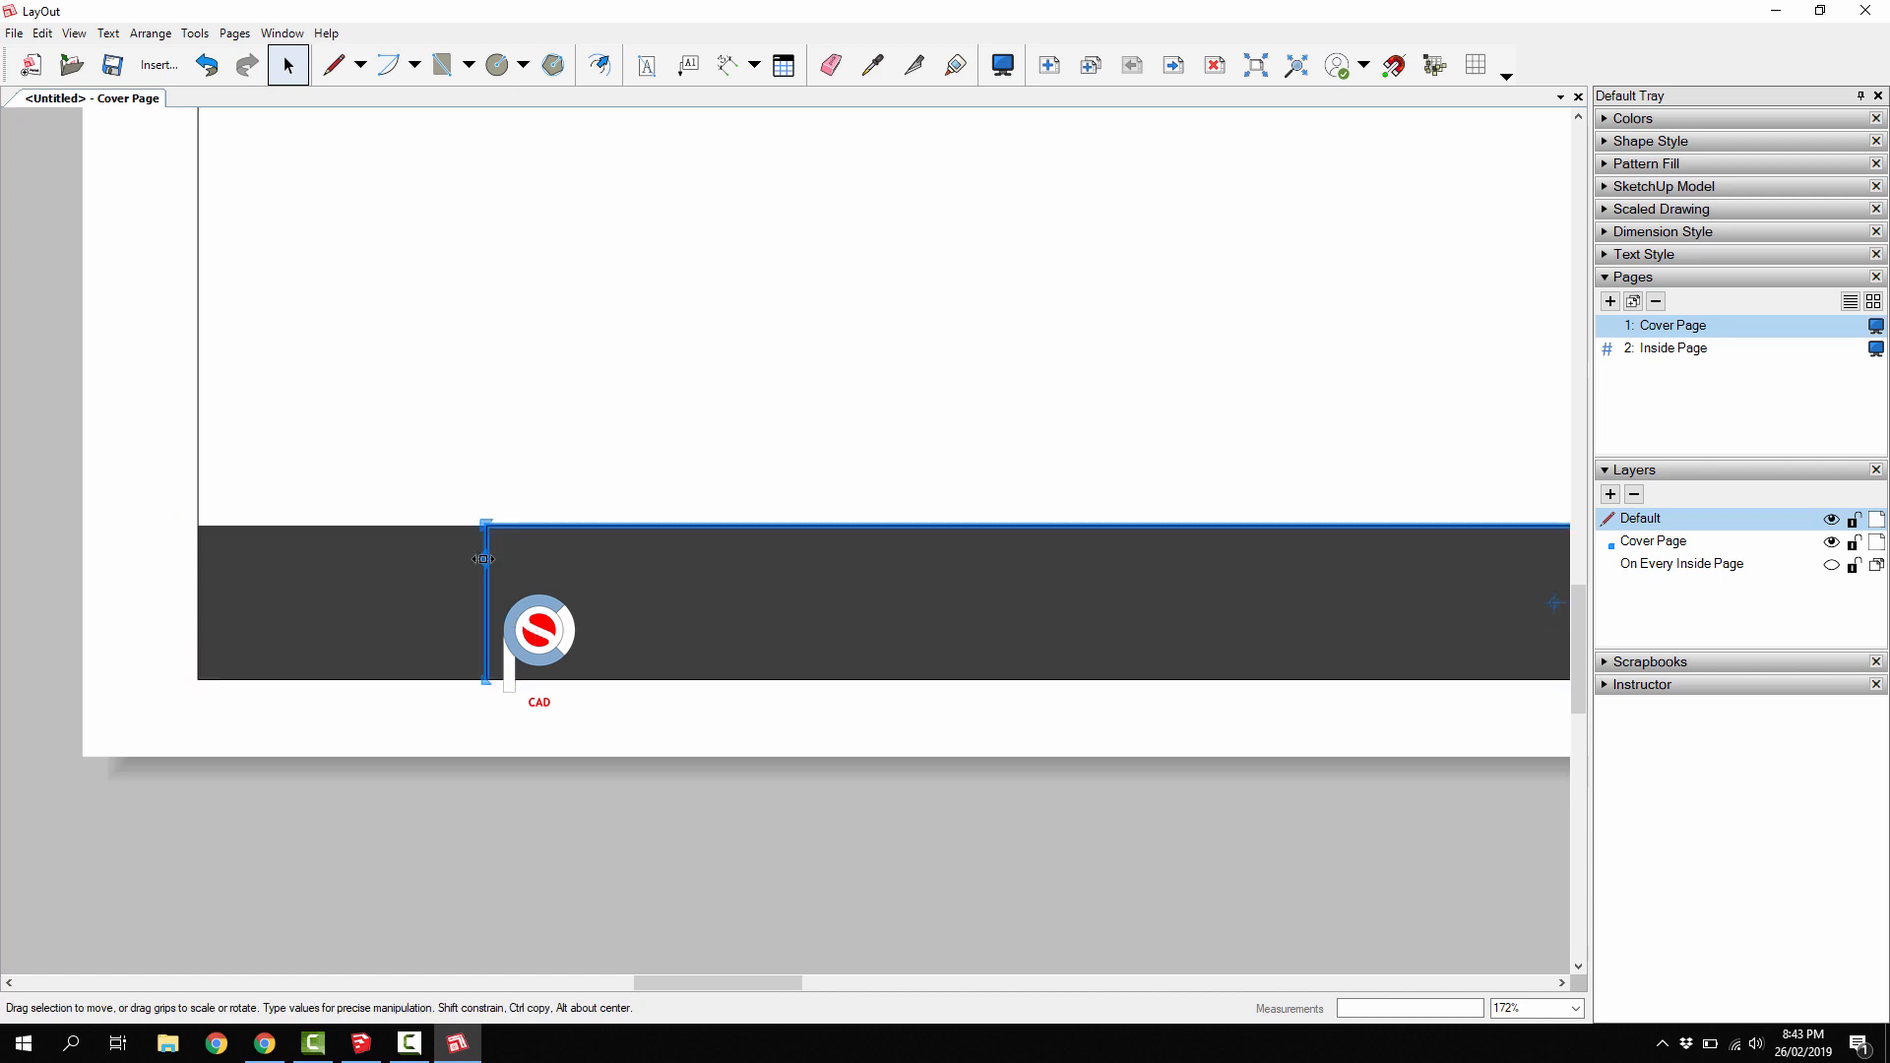
click(194, 563)
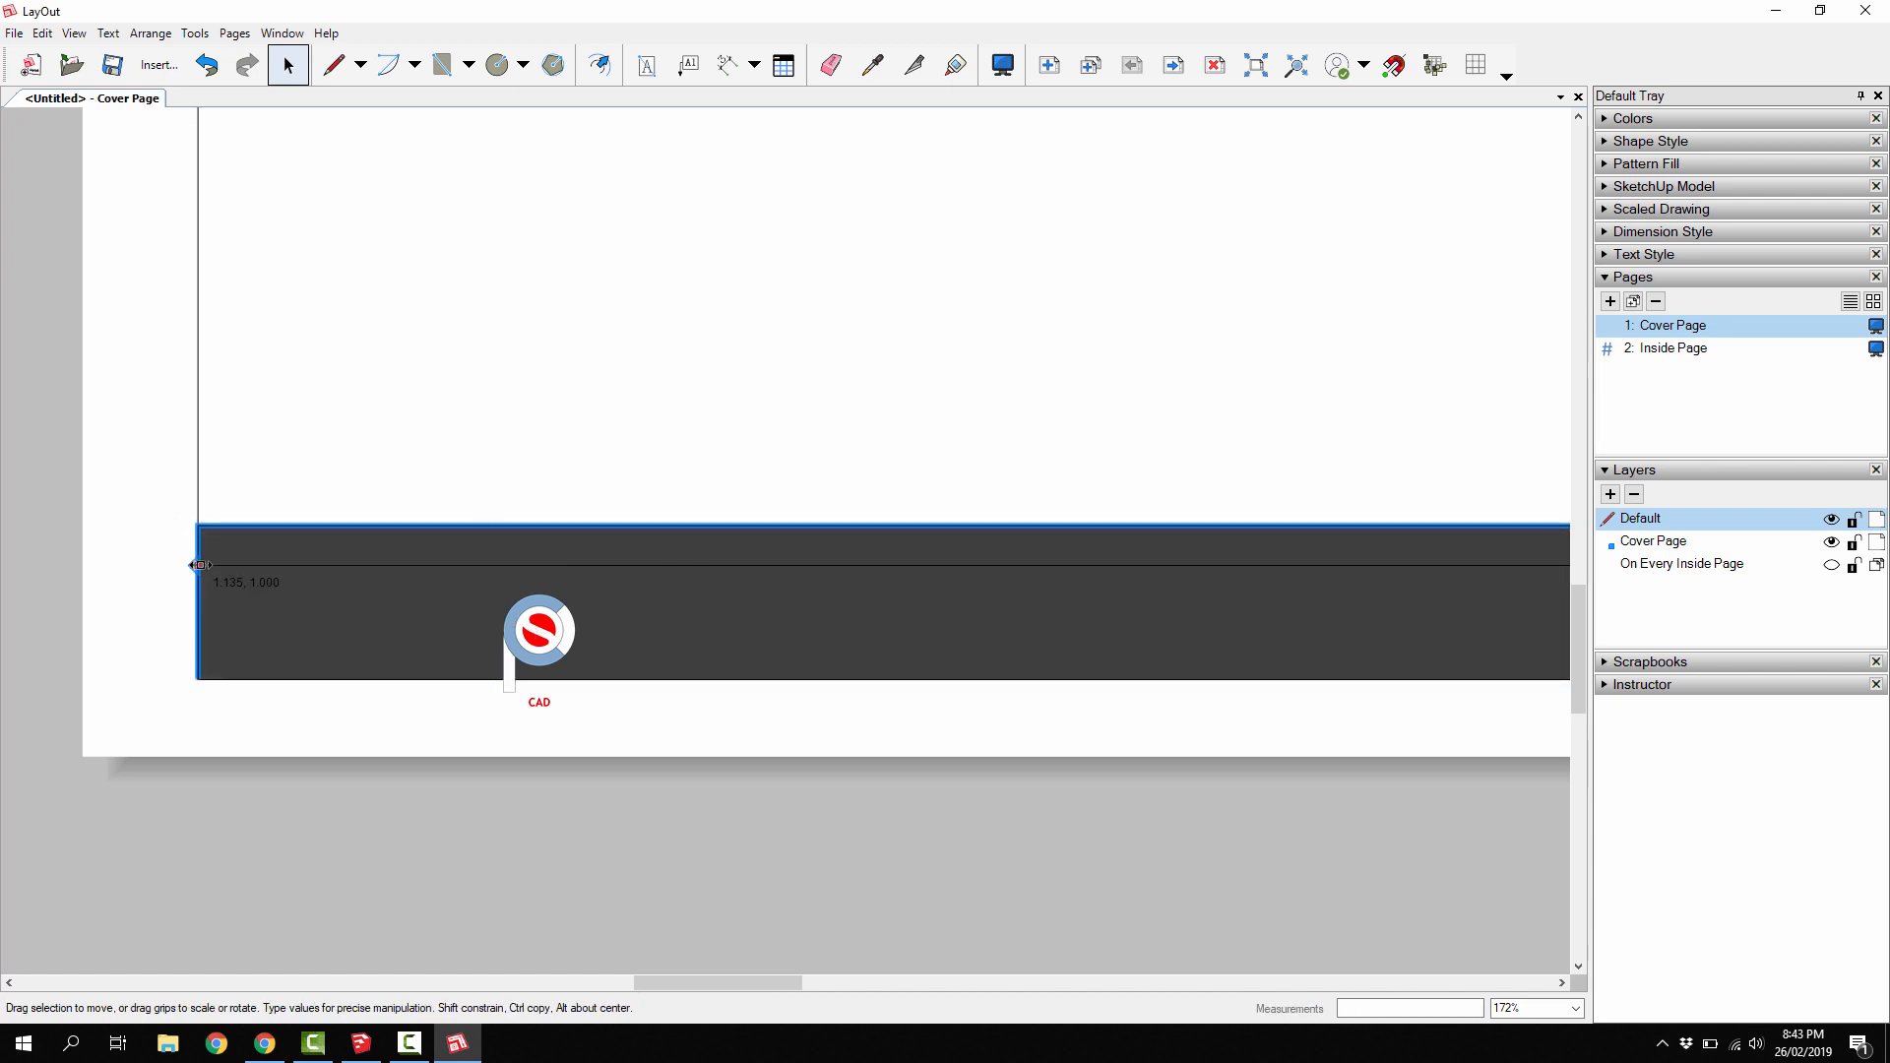
- Move the logo about 34 mm left and 8 mm up so it sits inside the title bar's left end, and deselect it
click(509, 626)
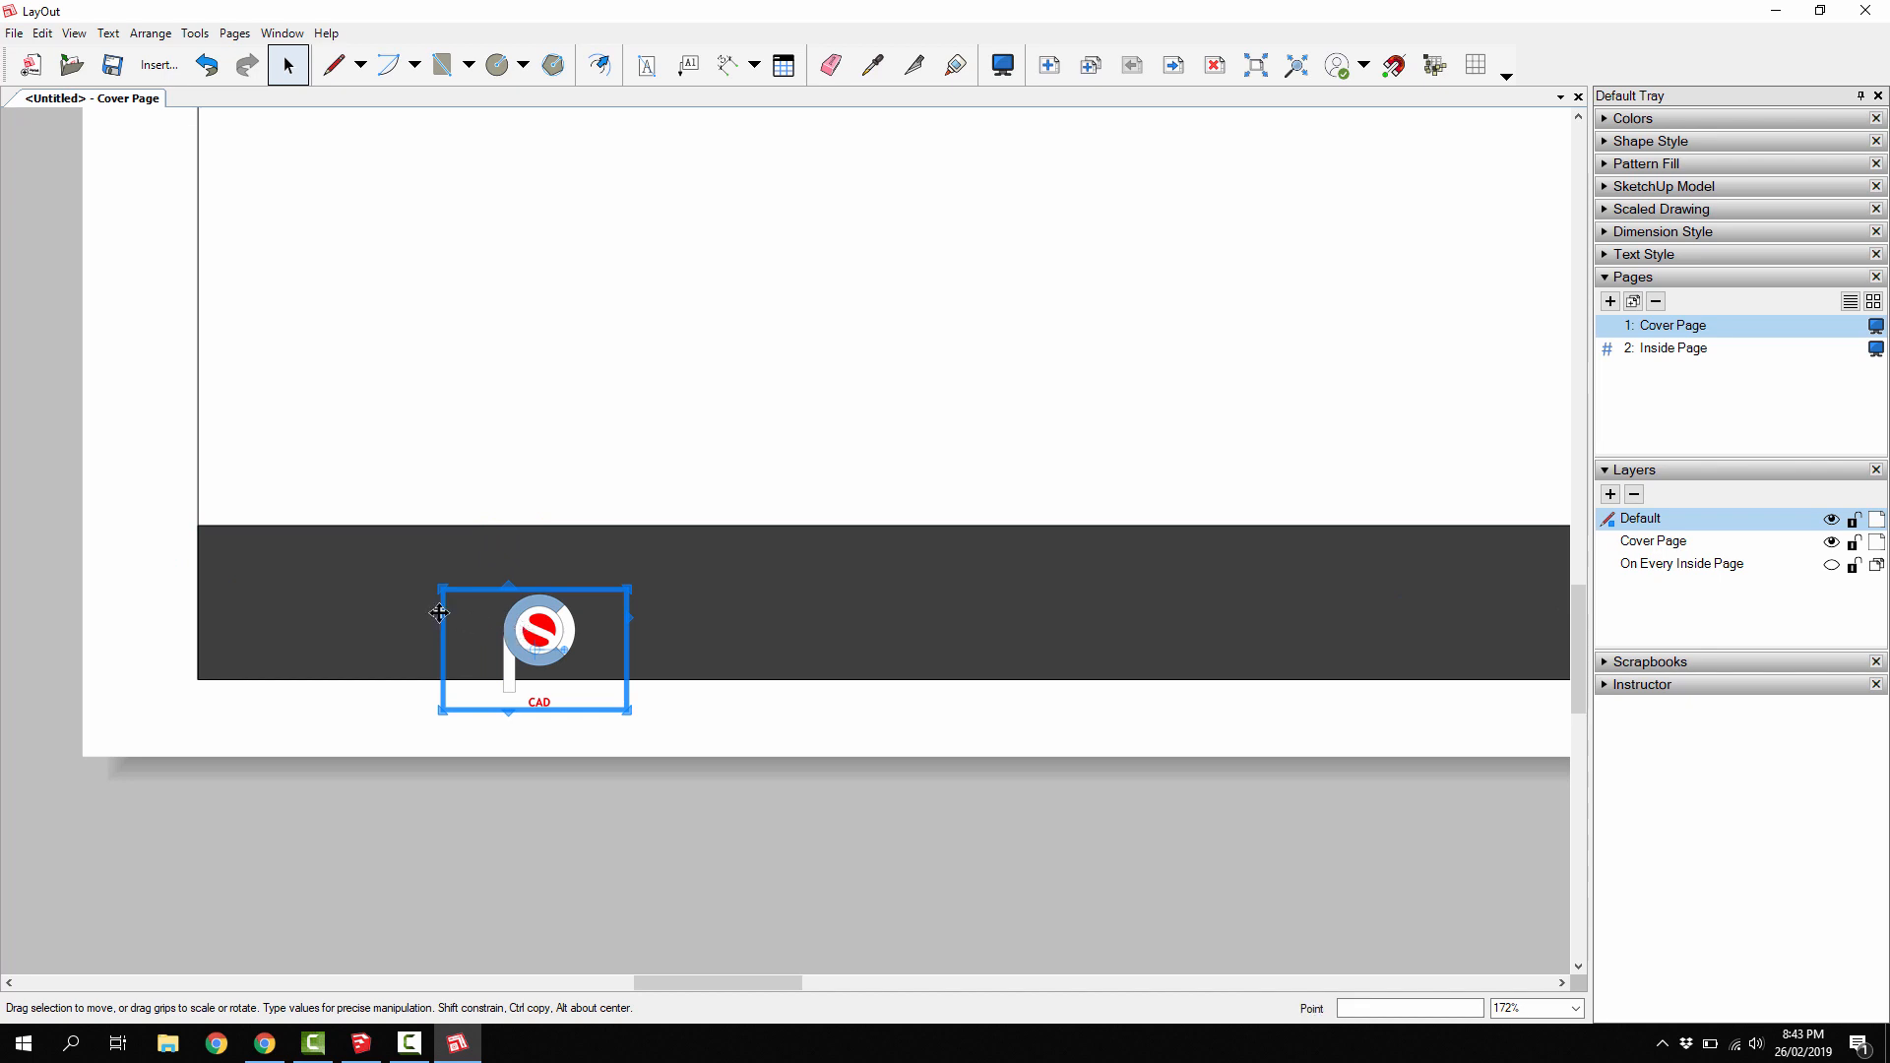
drag(507, 618, 301, 581)
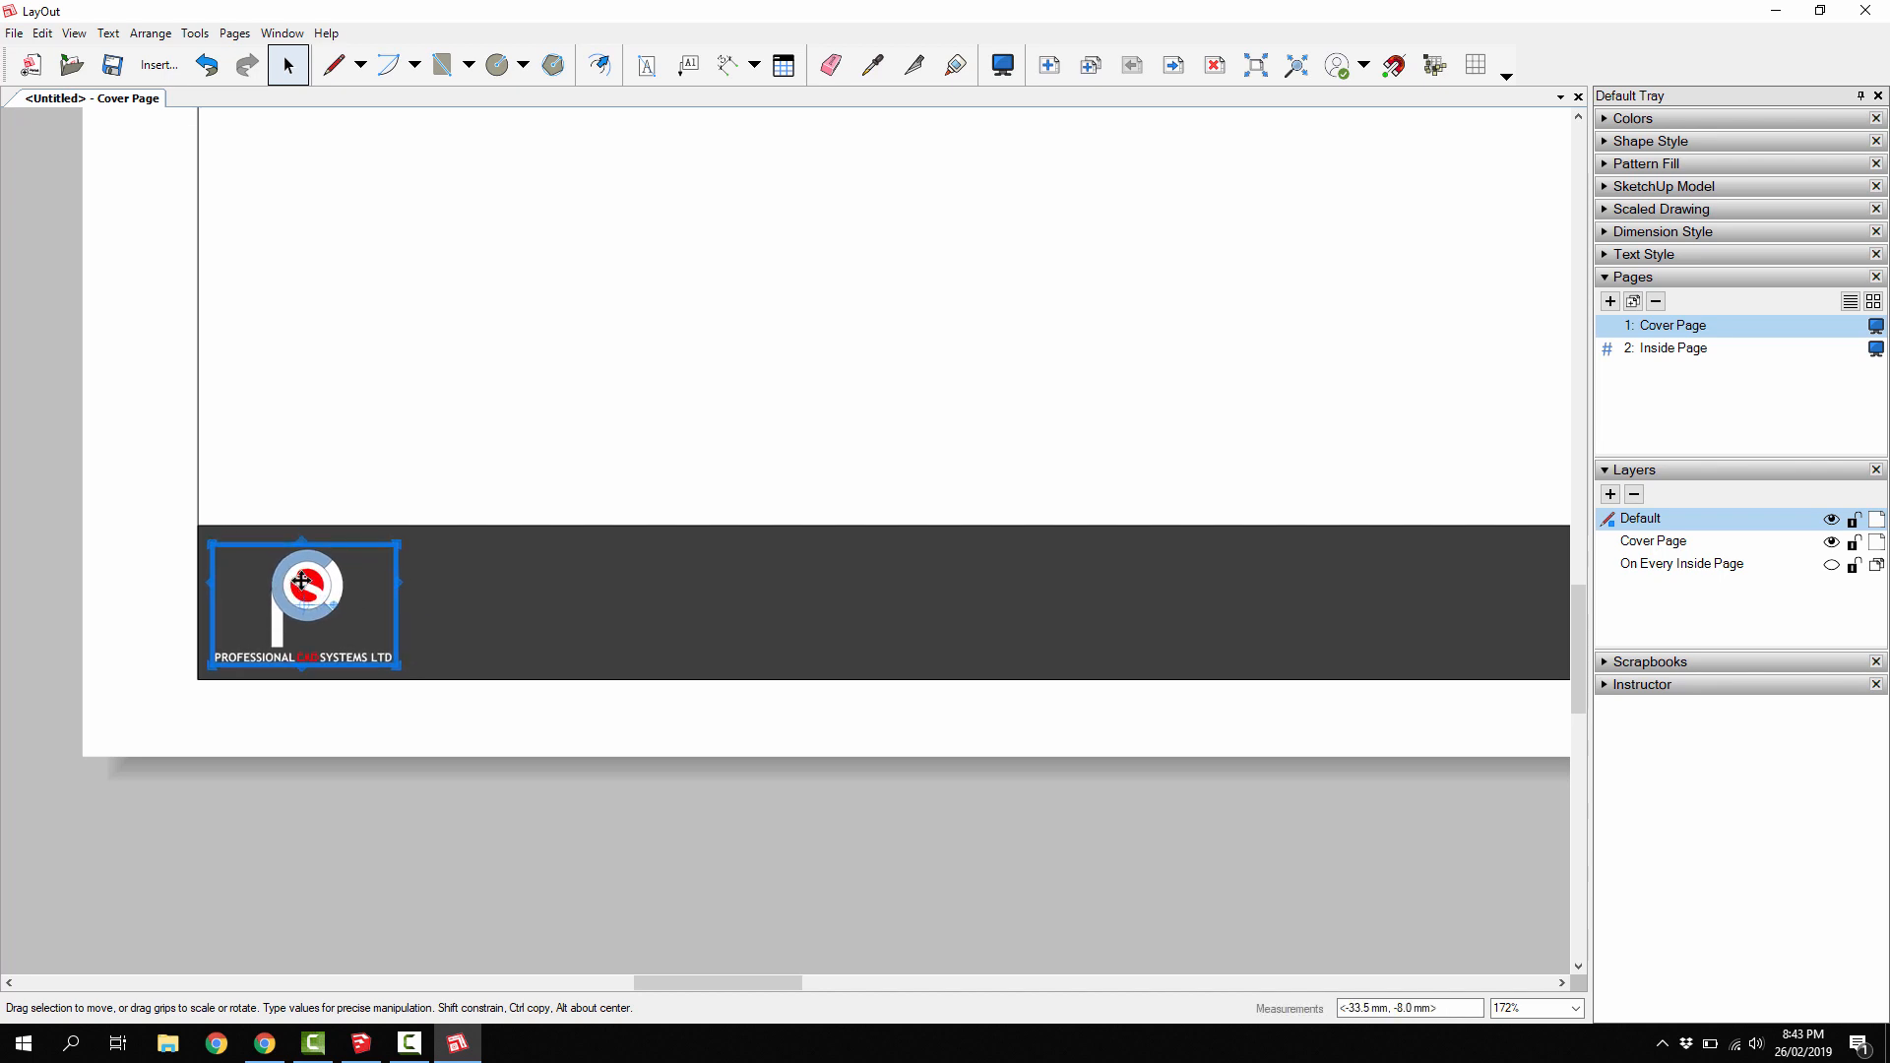
click(380, 917)
- Stretch the right end of the cover page's dark title bar to meet the page's right border line
scroll(305, 736, down, 5)
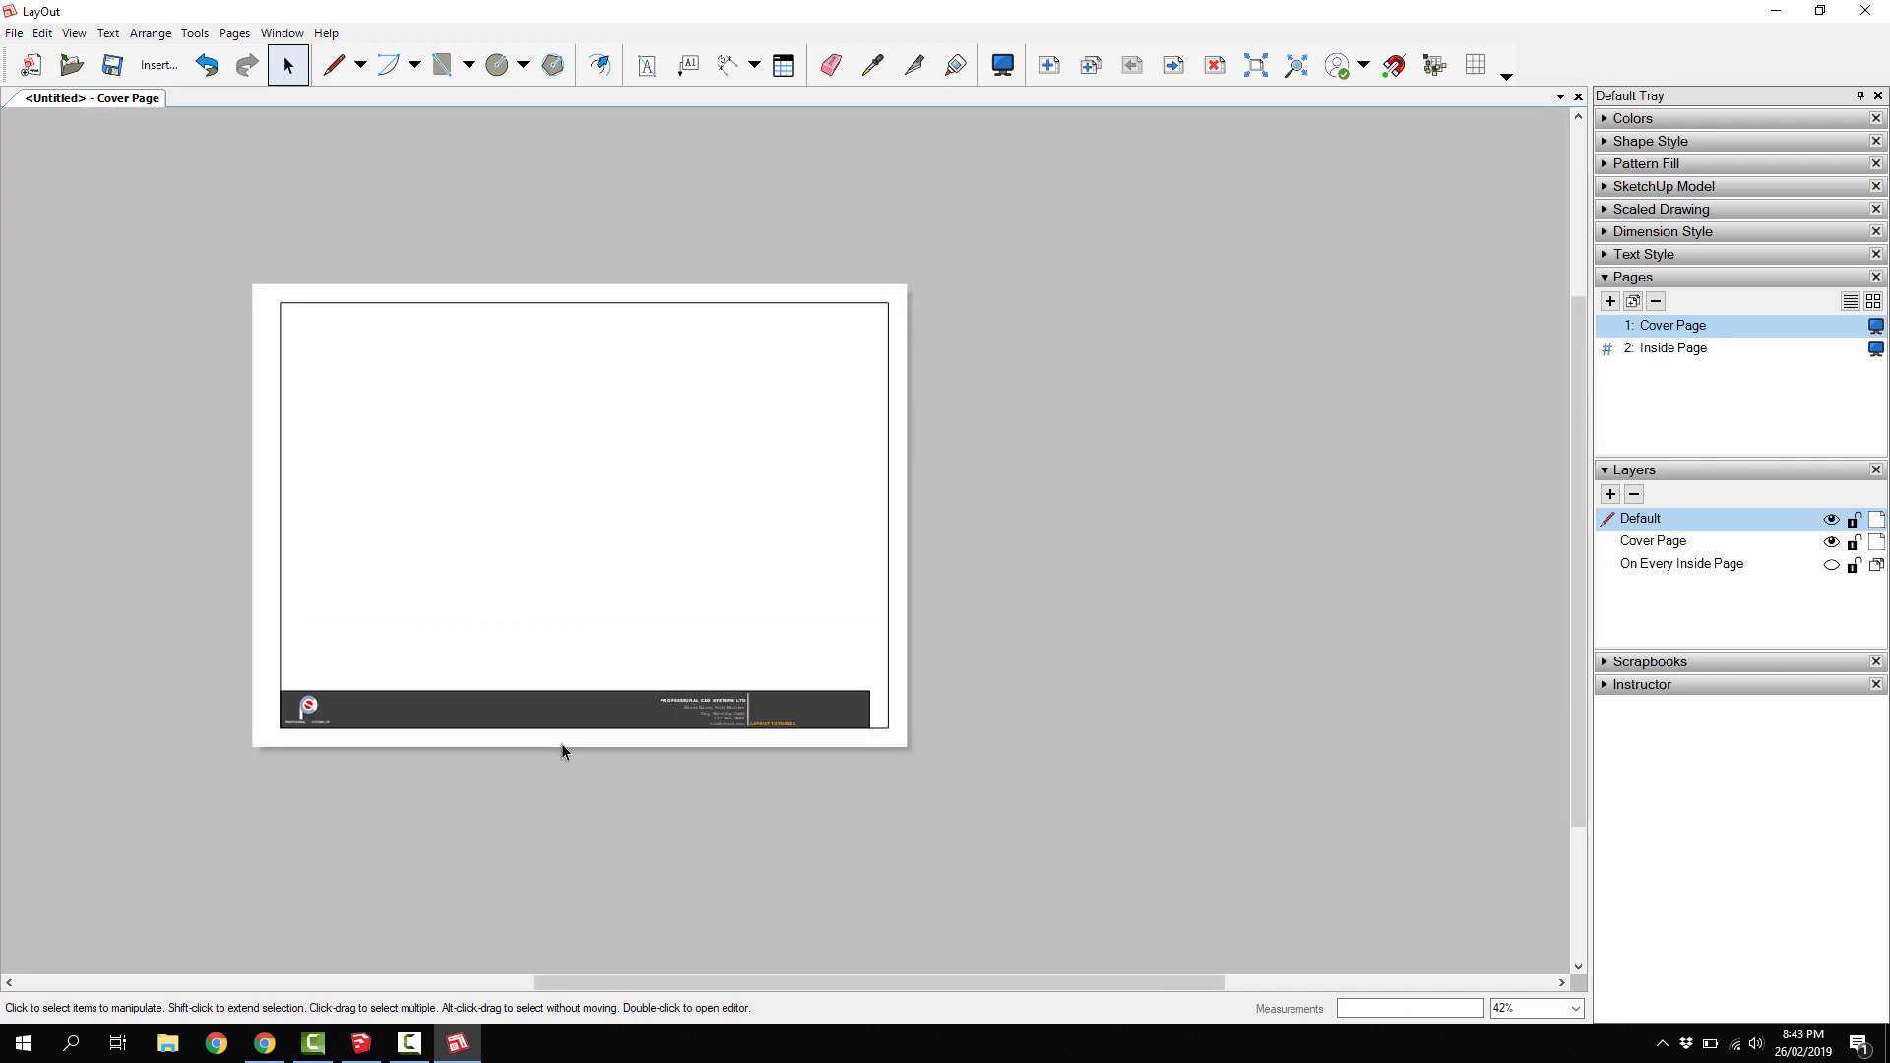
scroll(689, 724, up, 3)
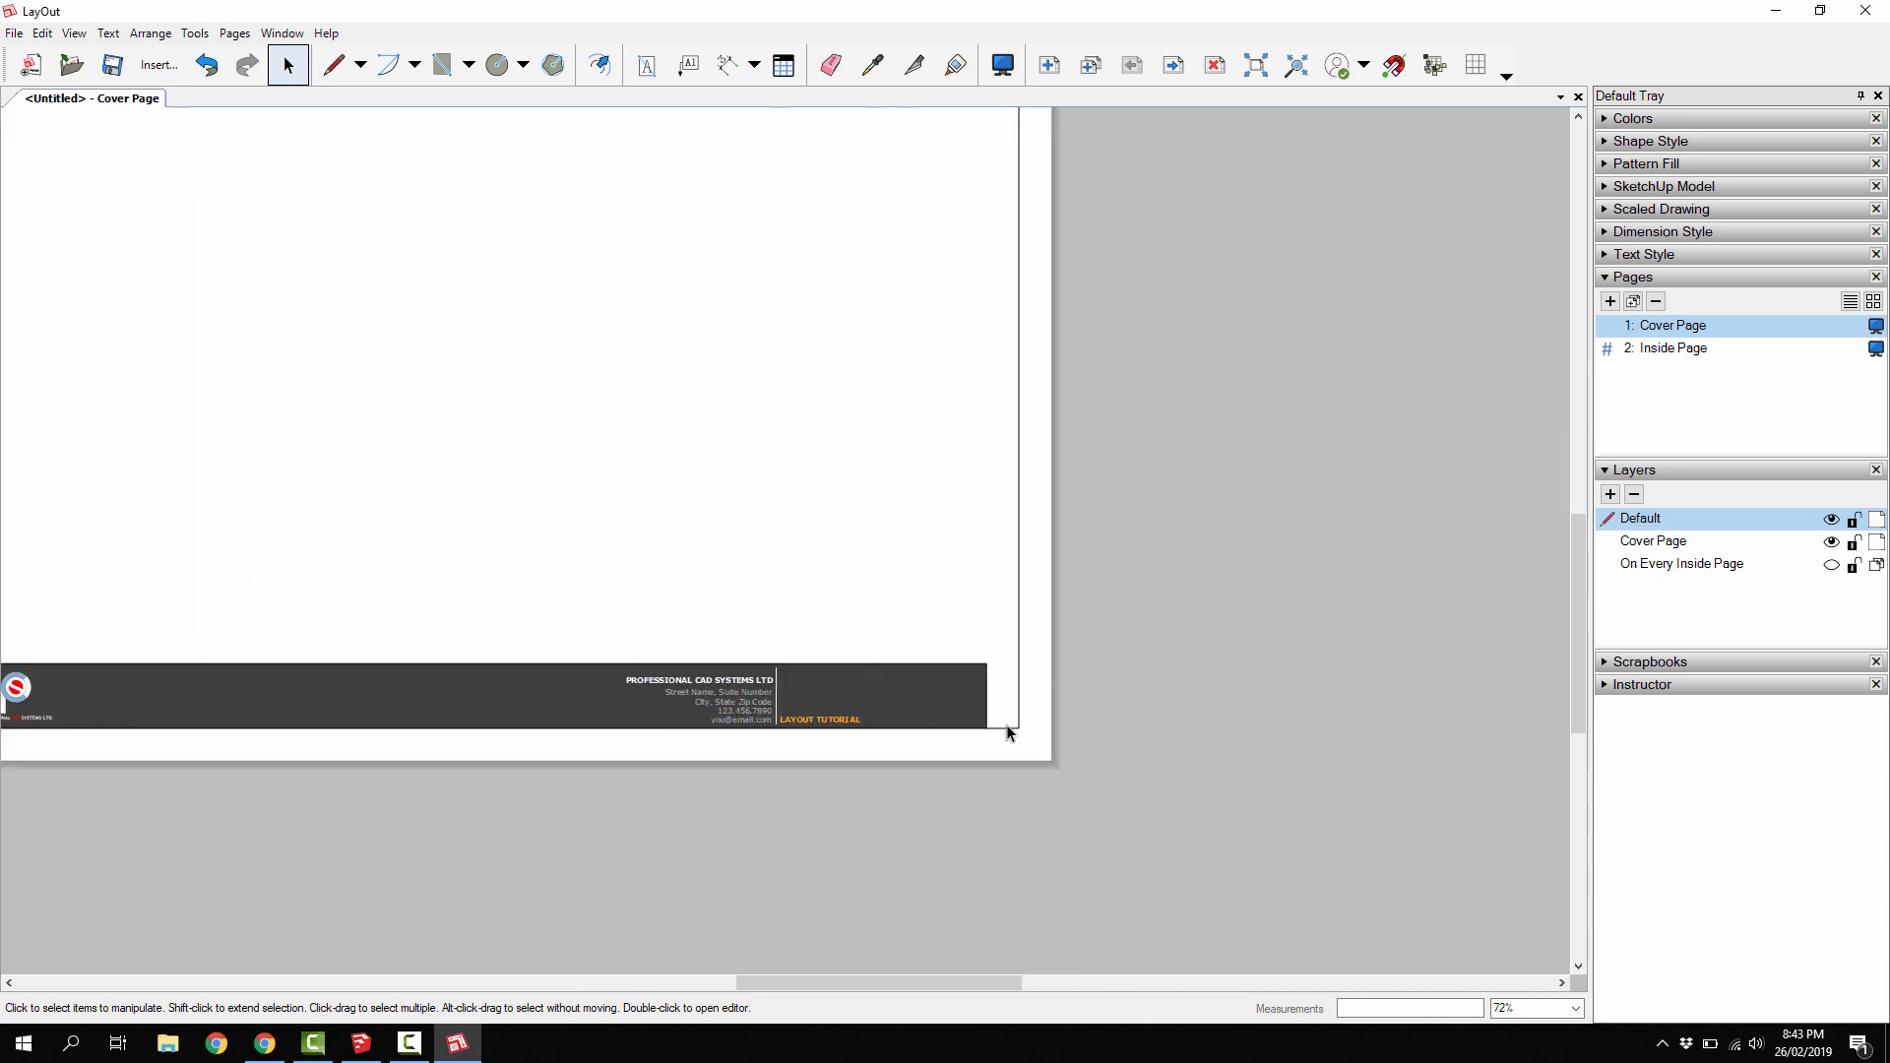
scroll(1006, 724, up, 3)
scroll(1006, 674, up, 3)
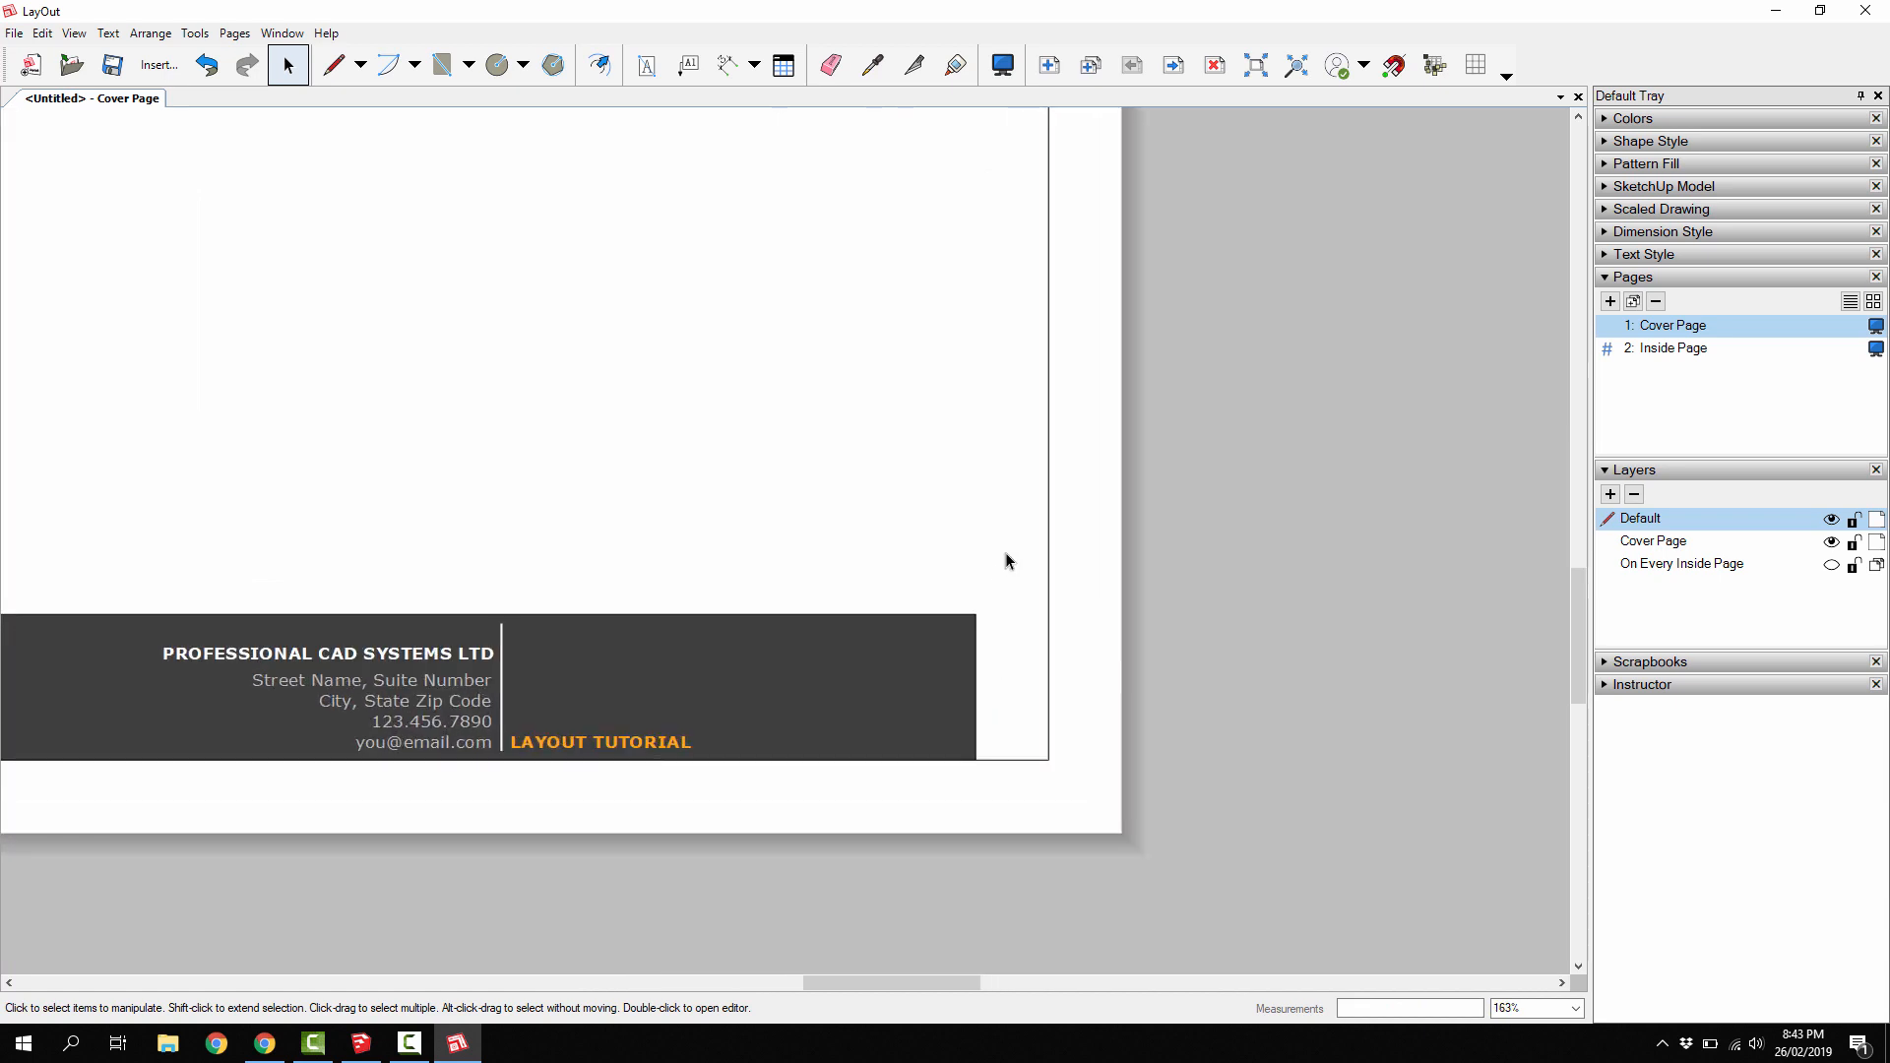
drag(1006, 552, 1051, 667)
scroll(1051, 620, down, 2)
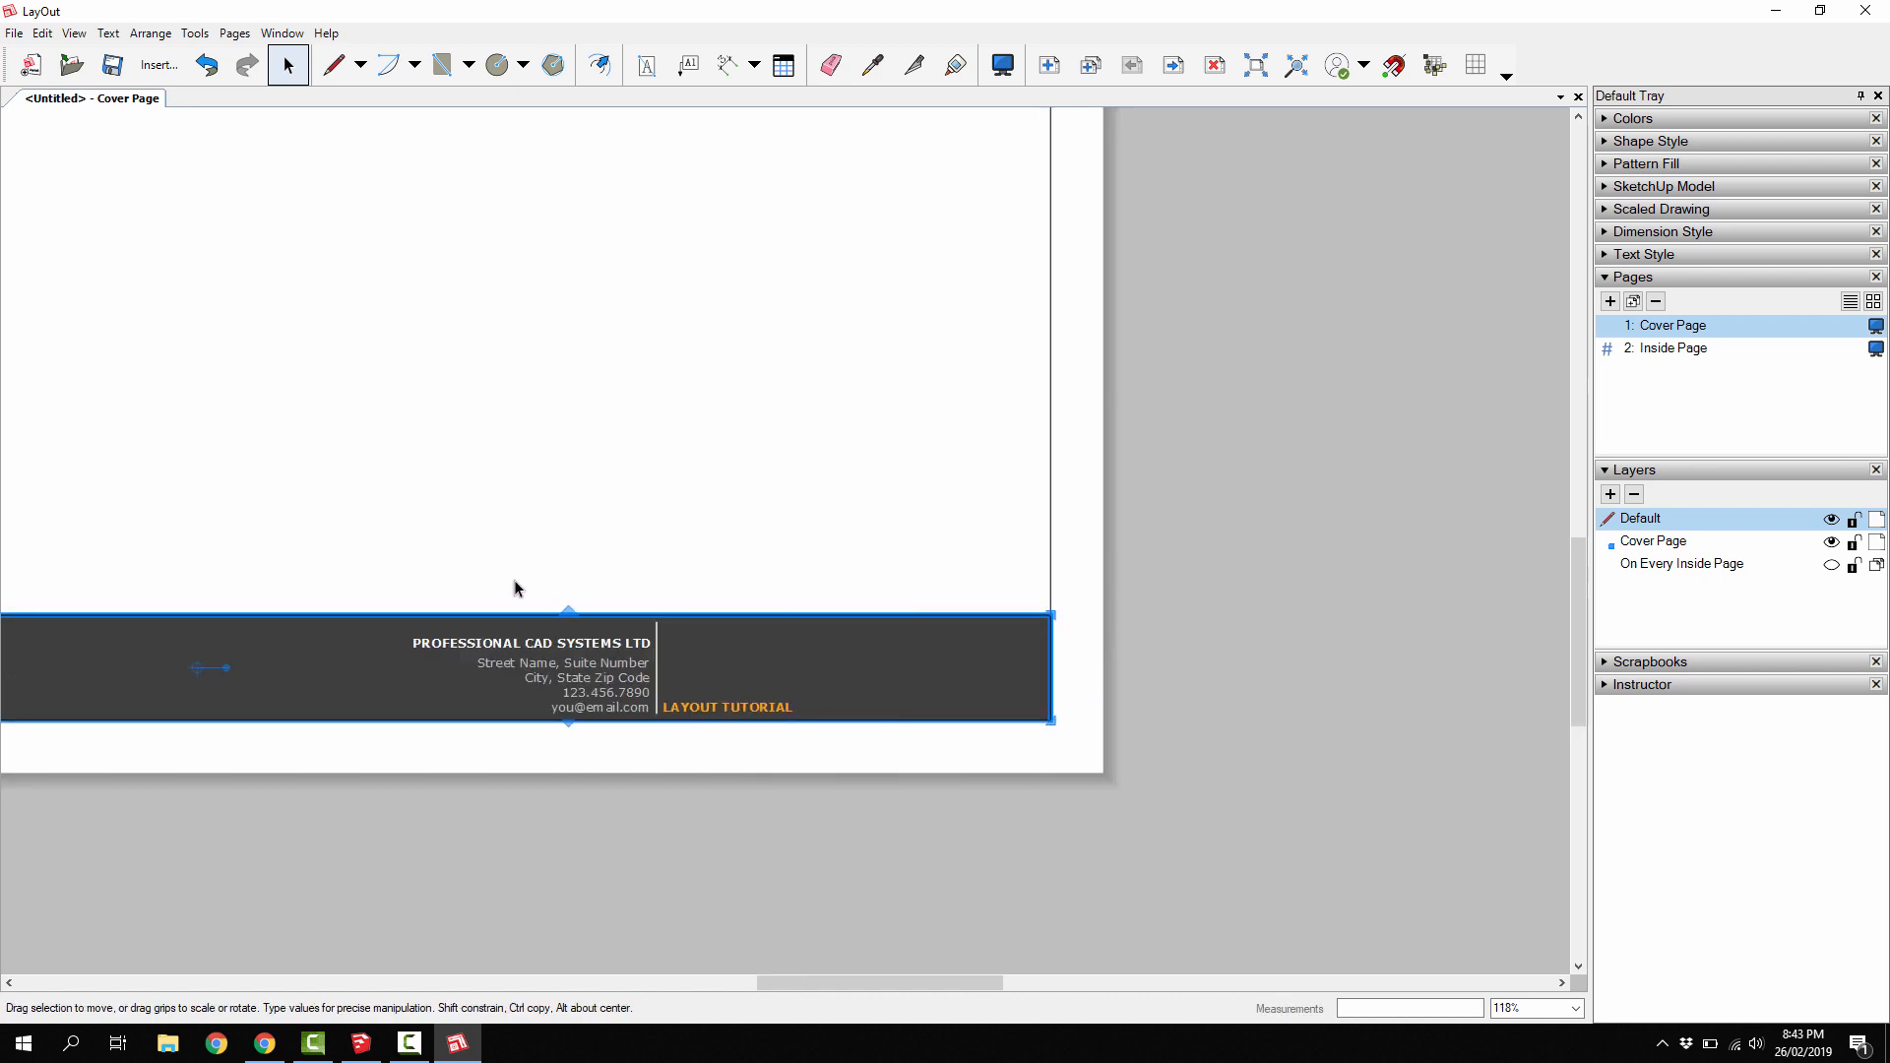
- Examine the company name, contact details and divider line in the cover page's title bar by selecting them, and deselect everything
drag(275, 404, 741, 772)
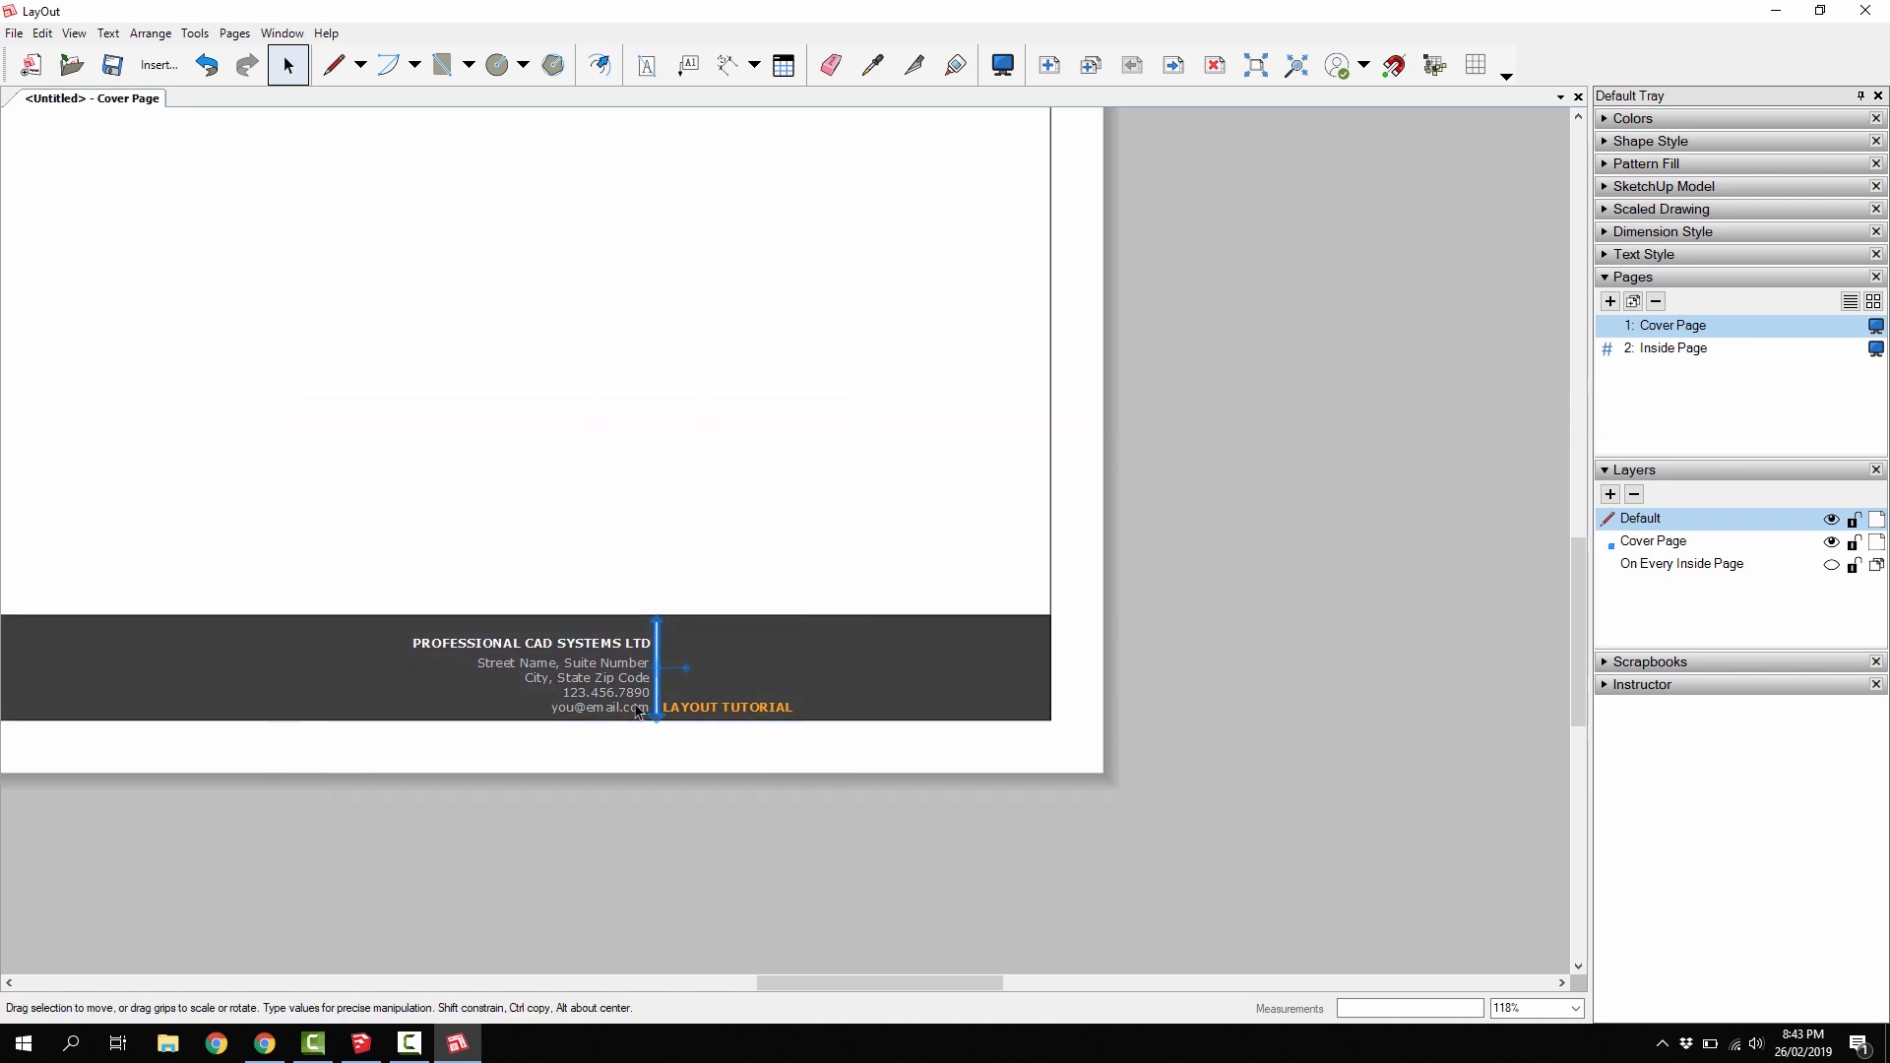
click(512, 646)
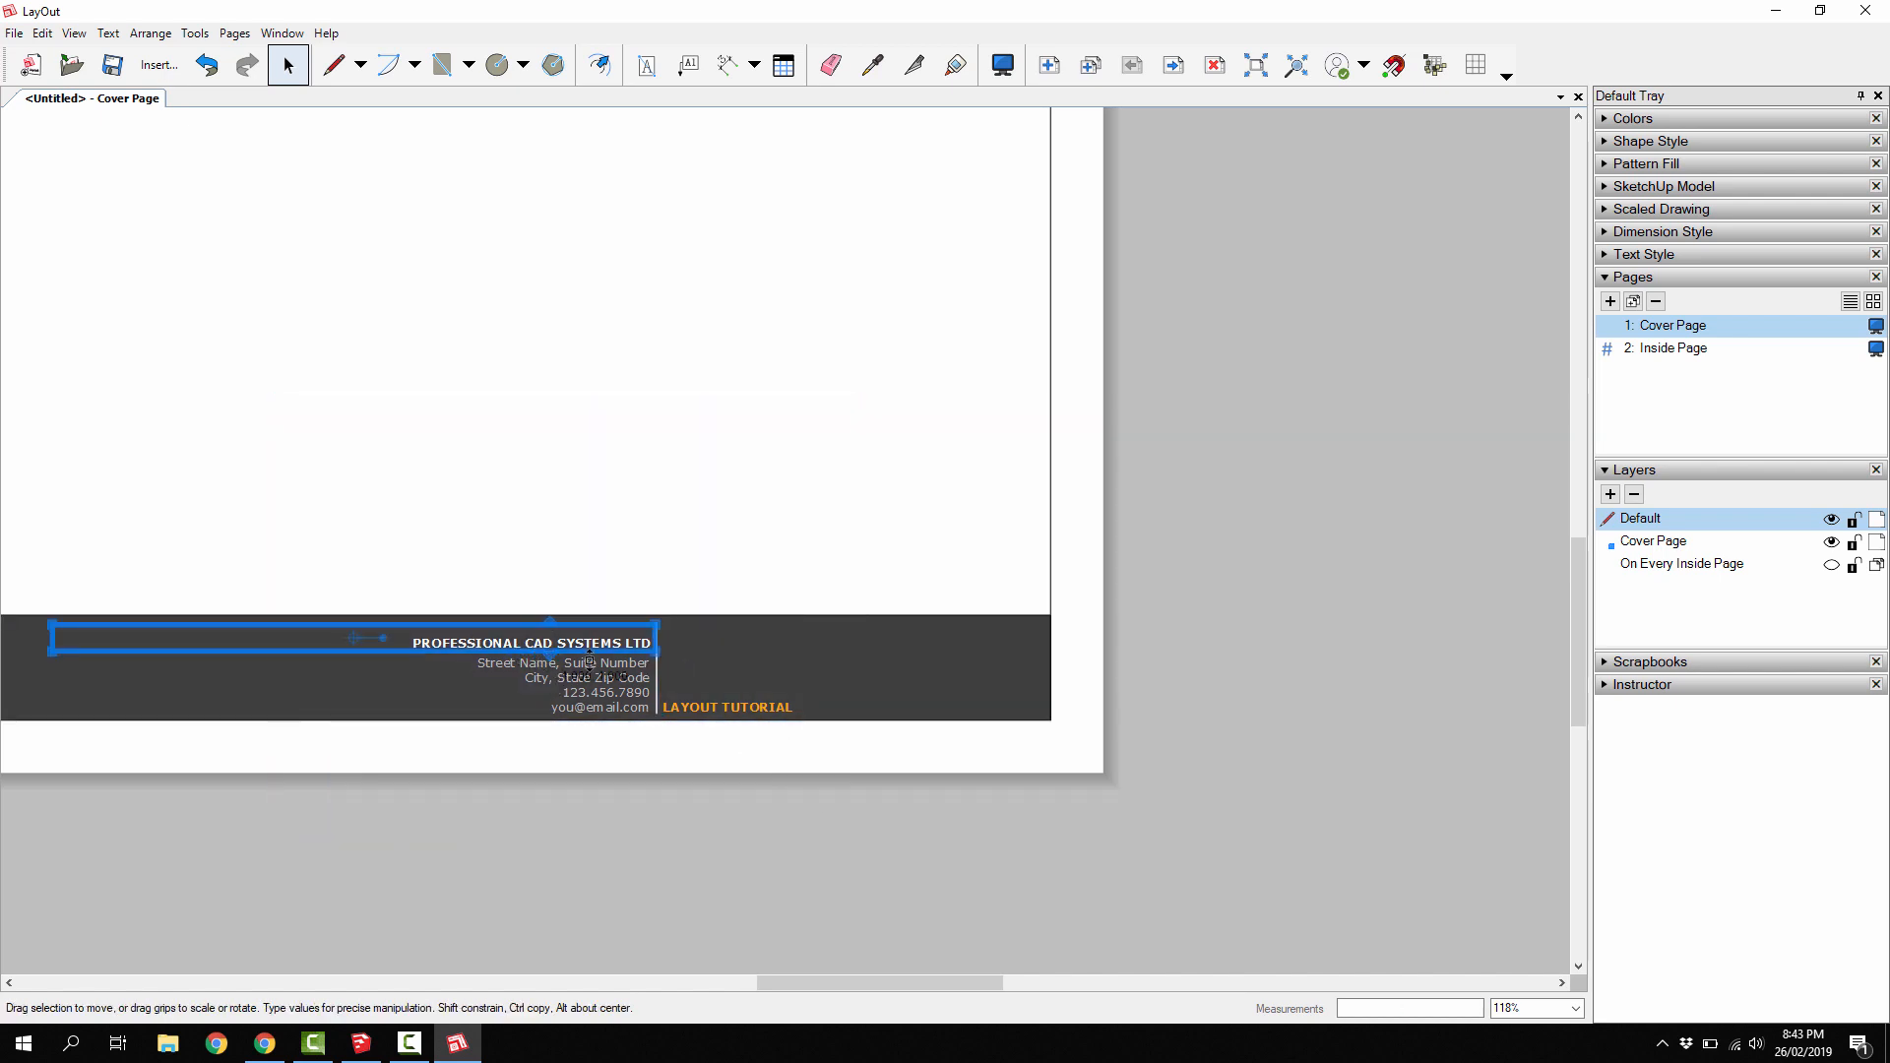
scroll(853, 633, down, 2)
drag(203, 456, 886, 871)
click(766, 837)
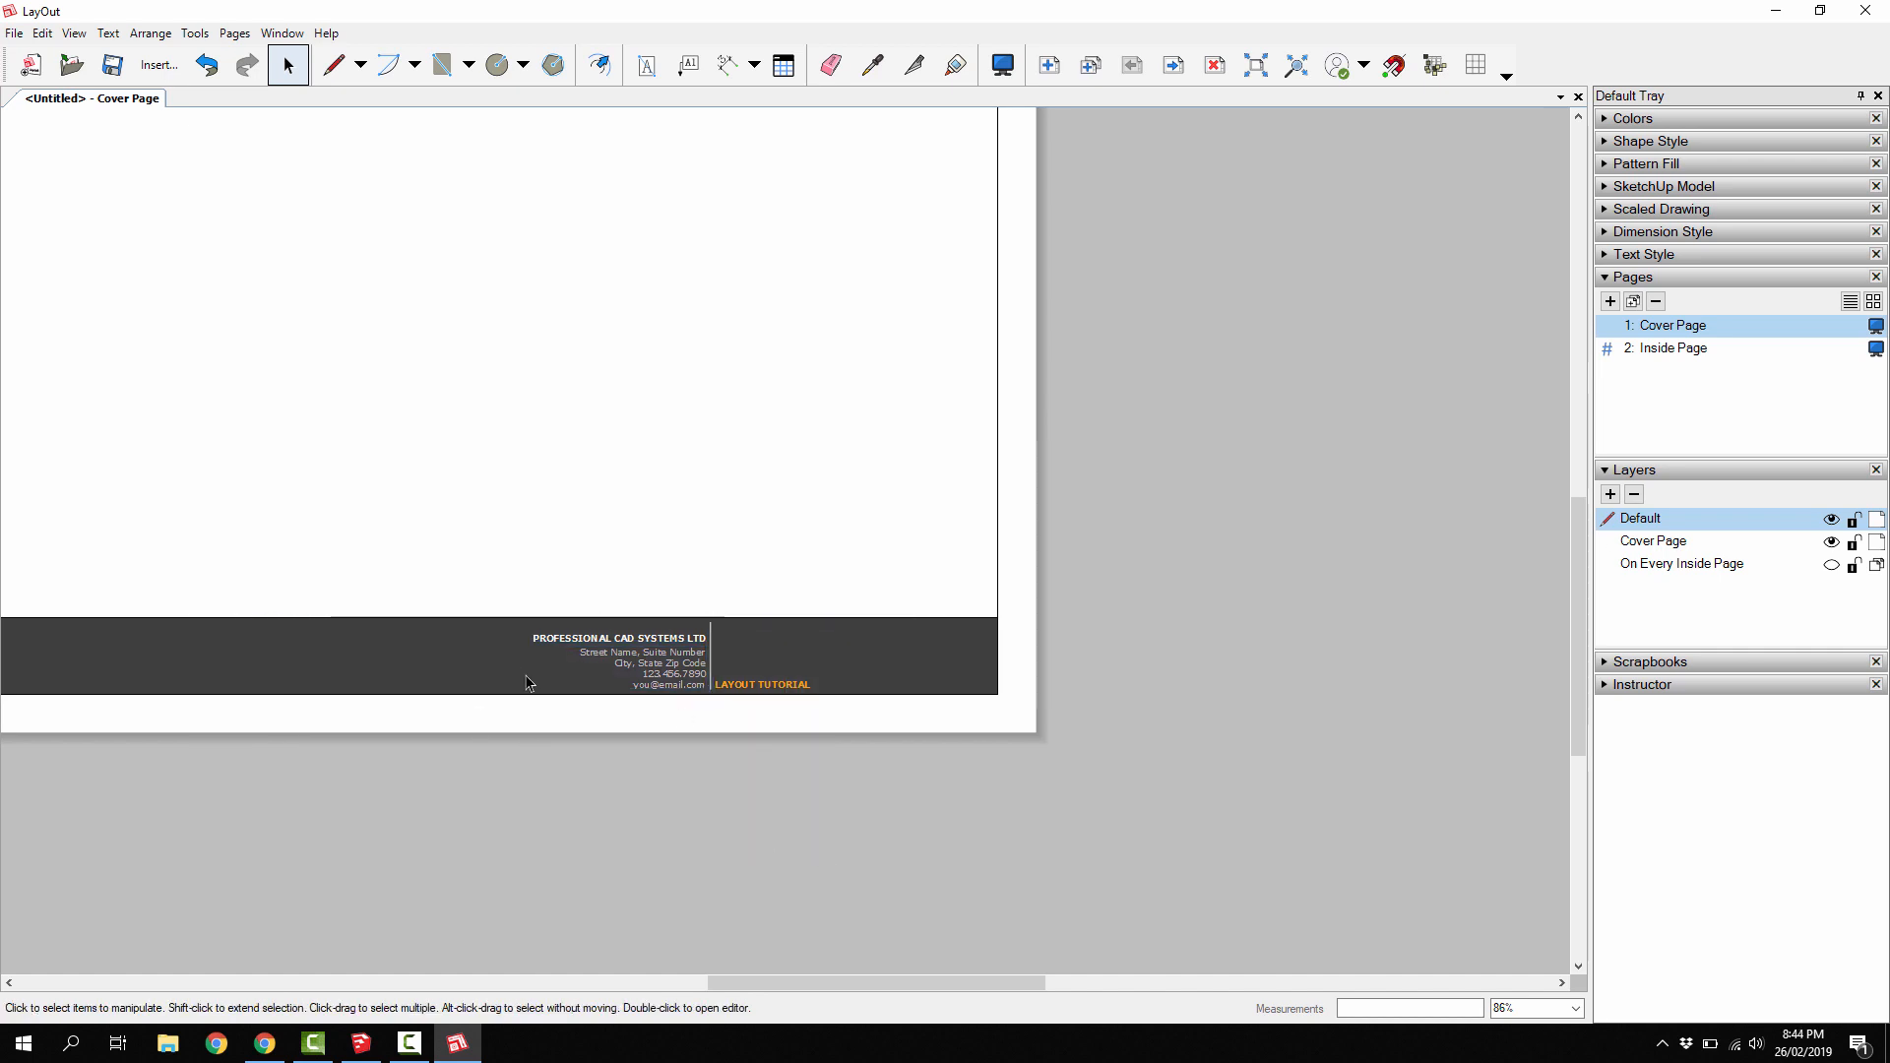
scroll(637, 699, up, 5)
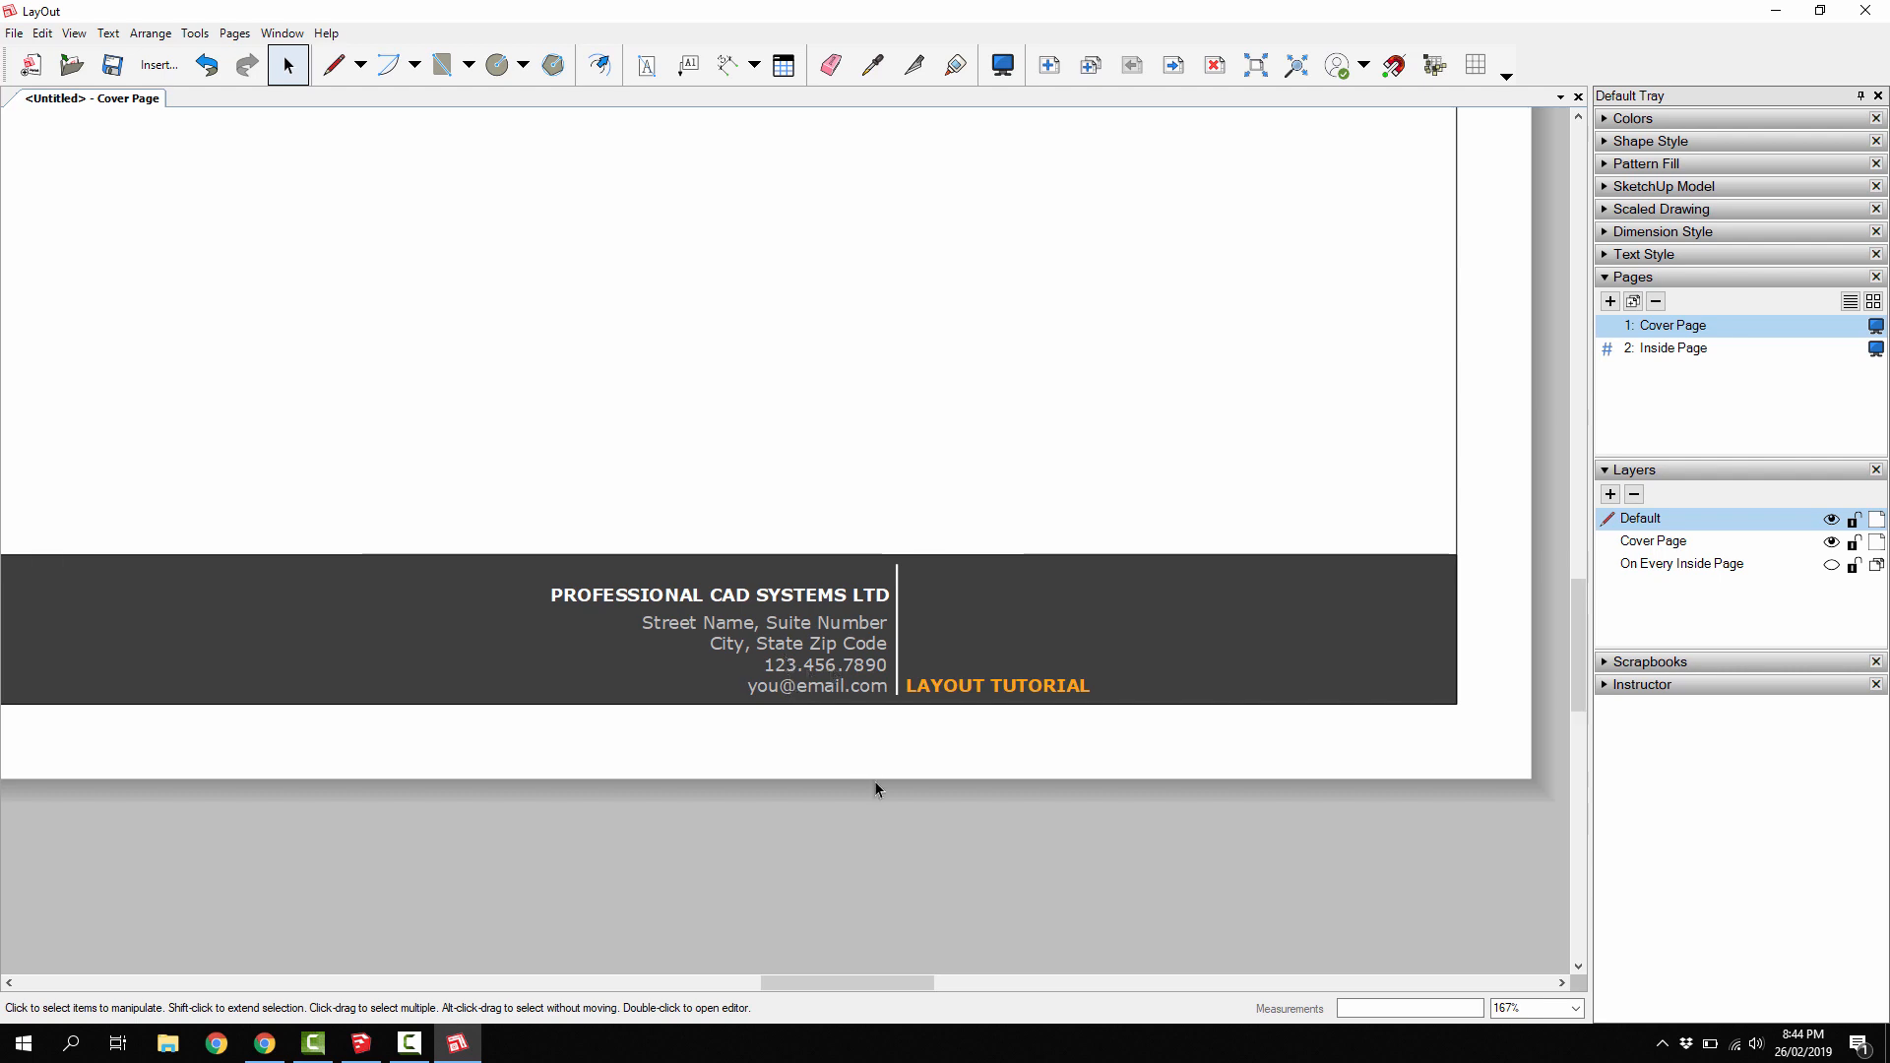
- Go from the cover page to the inside page
scroll(895, 783, down, 3)
scroll(895, 784, down, 4)
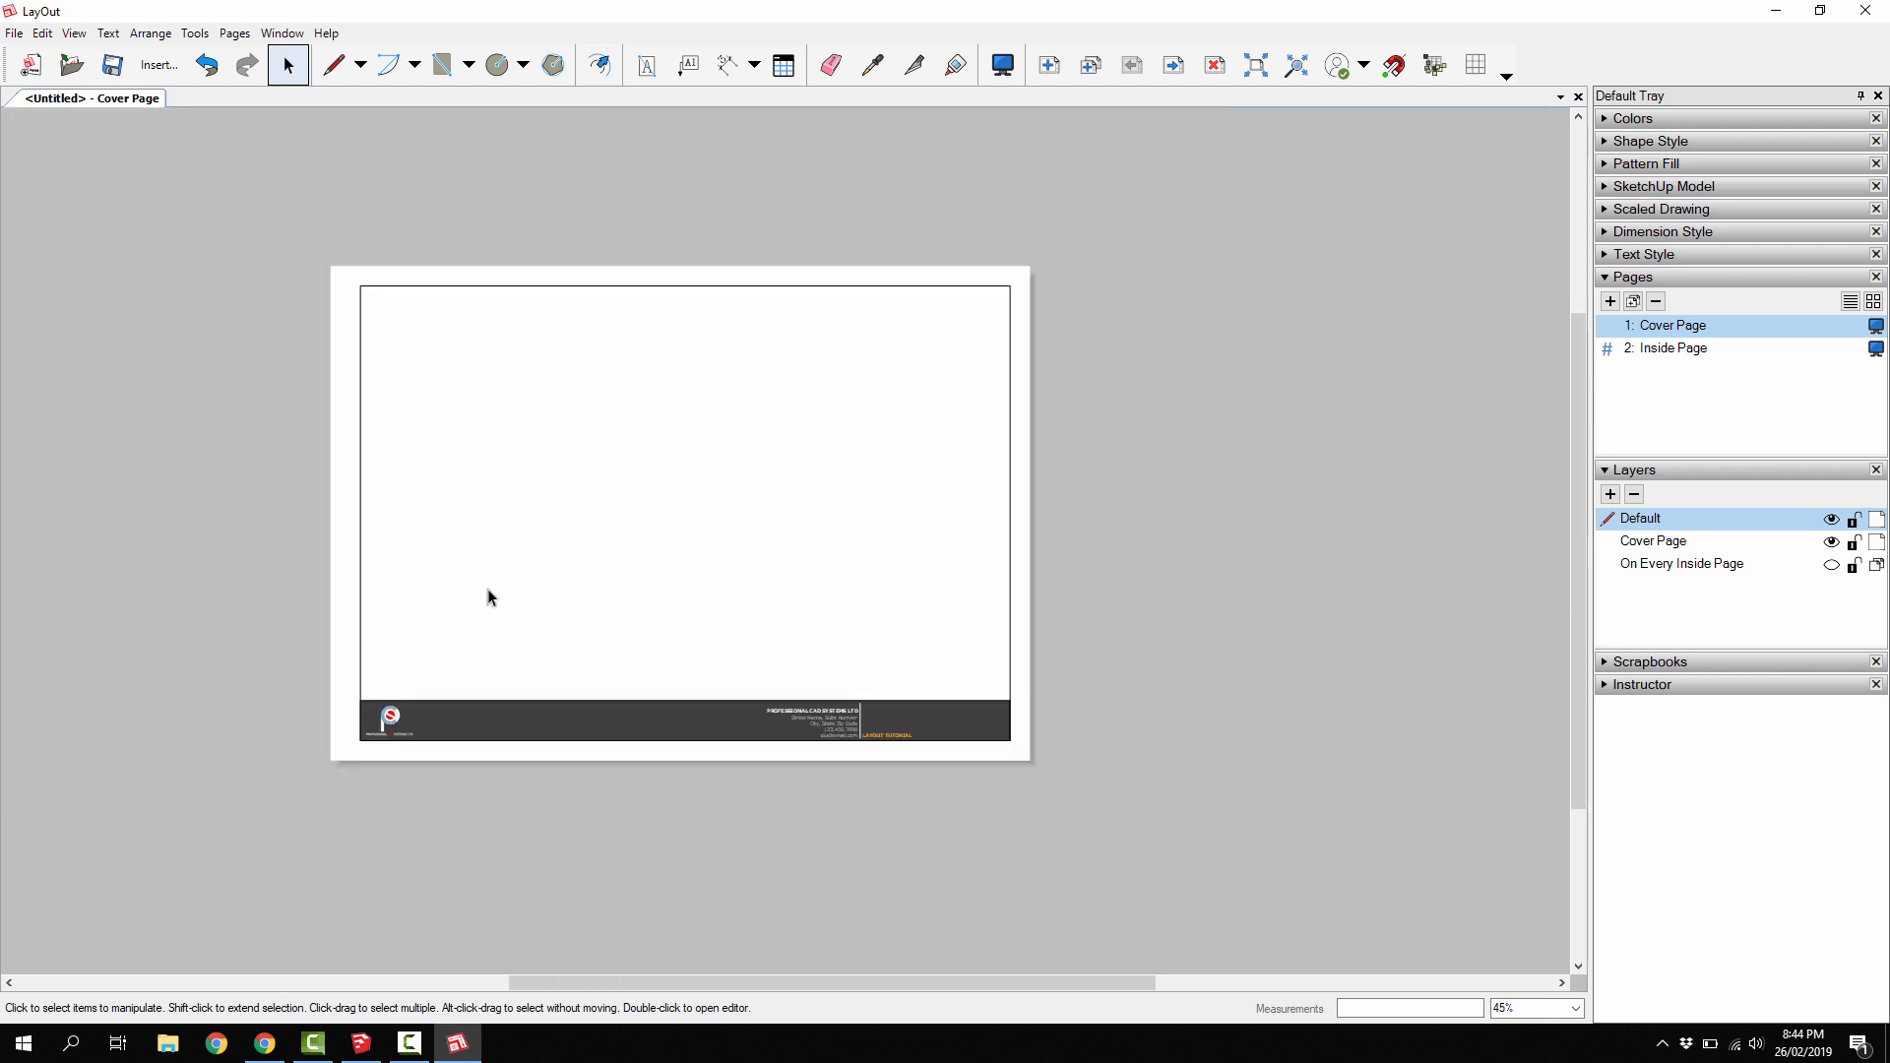
scroll(501, 621, up, 2)
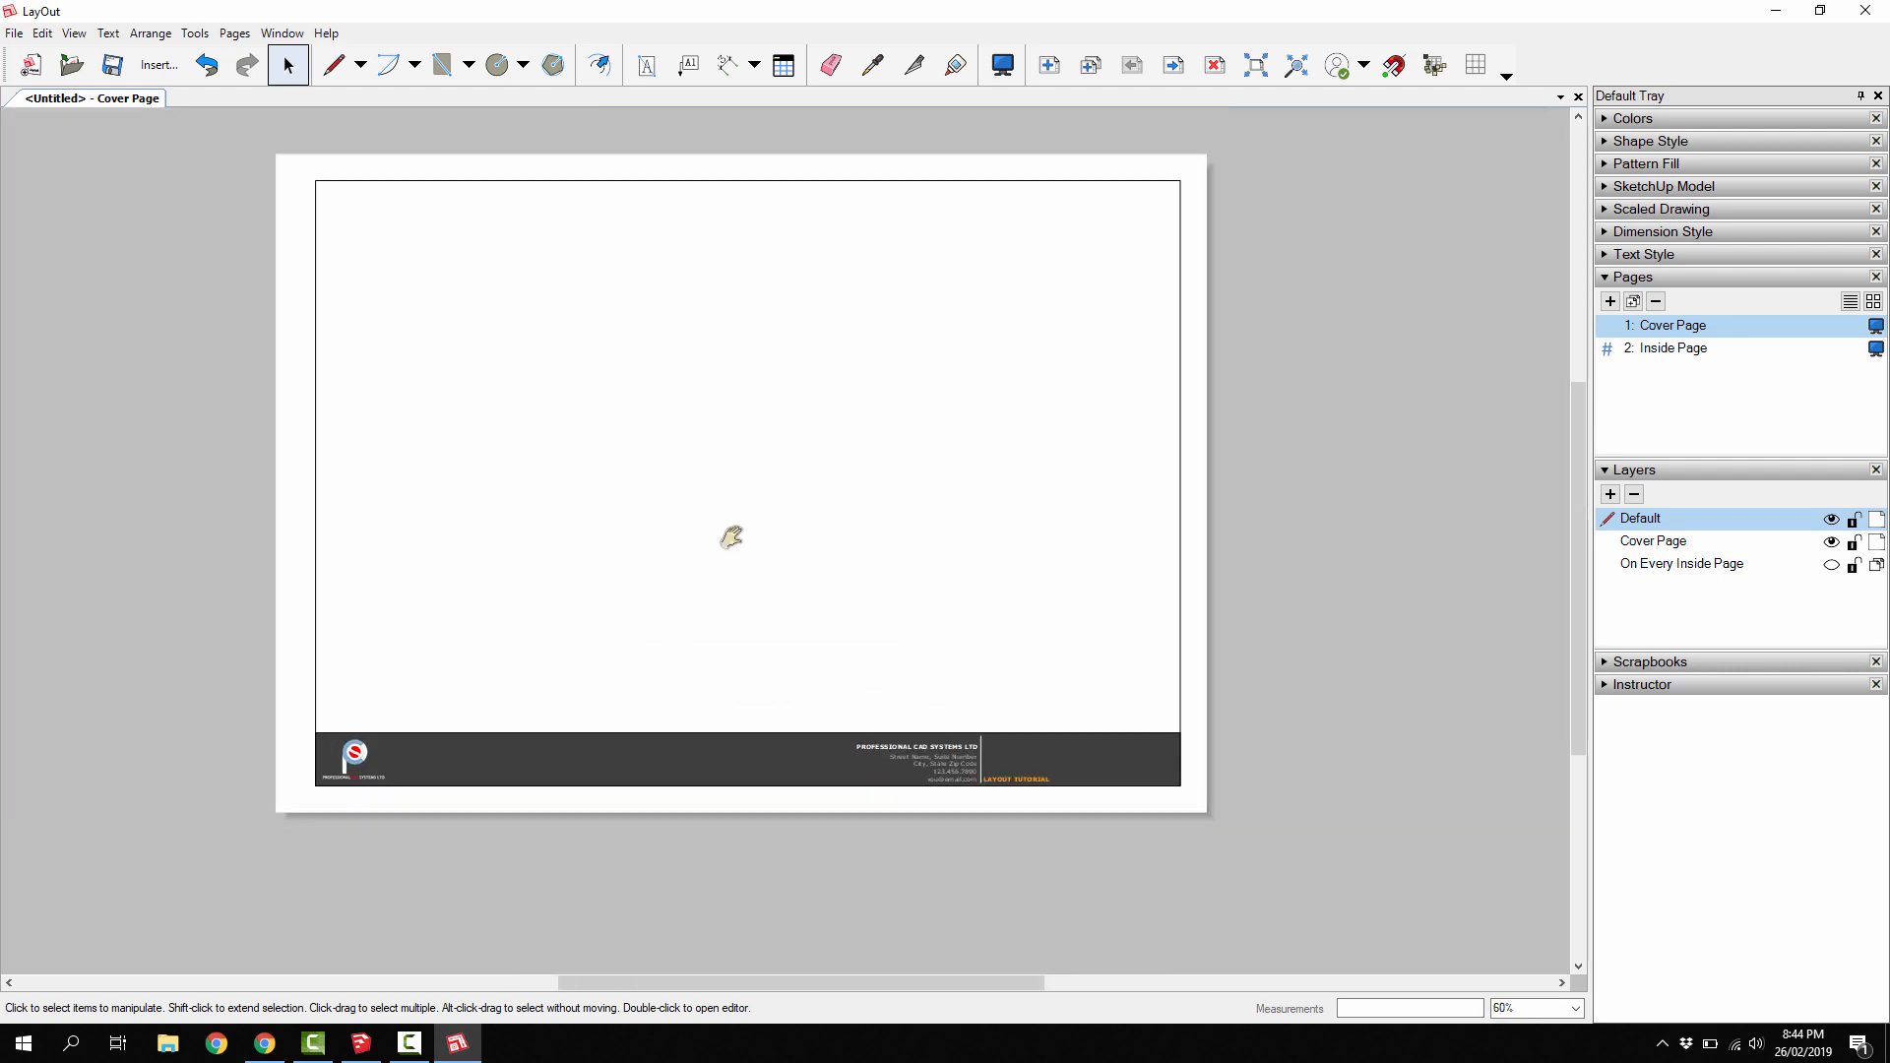
middle_drag(731, 537, 716, 577)
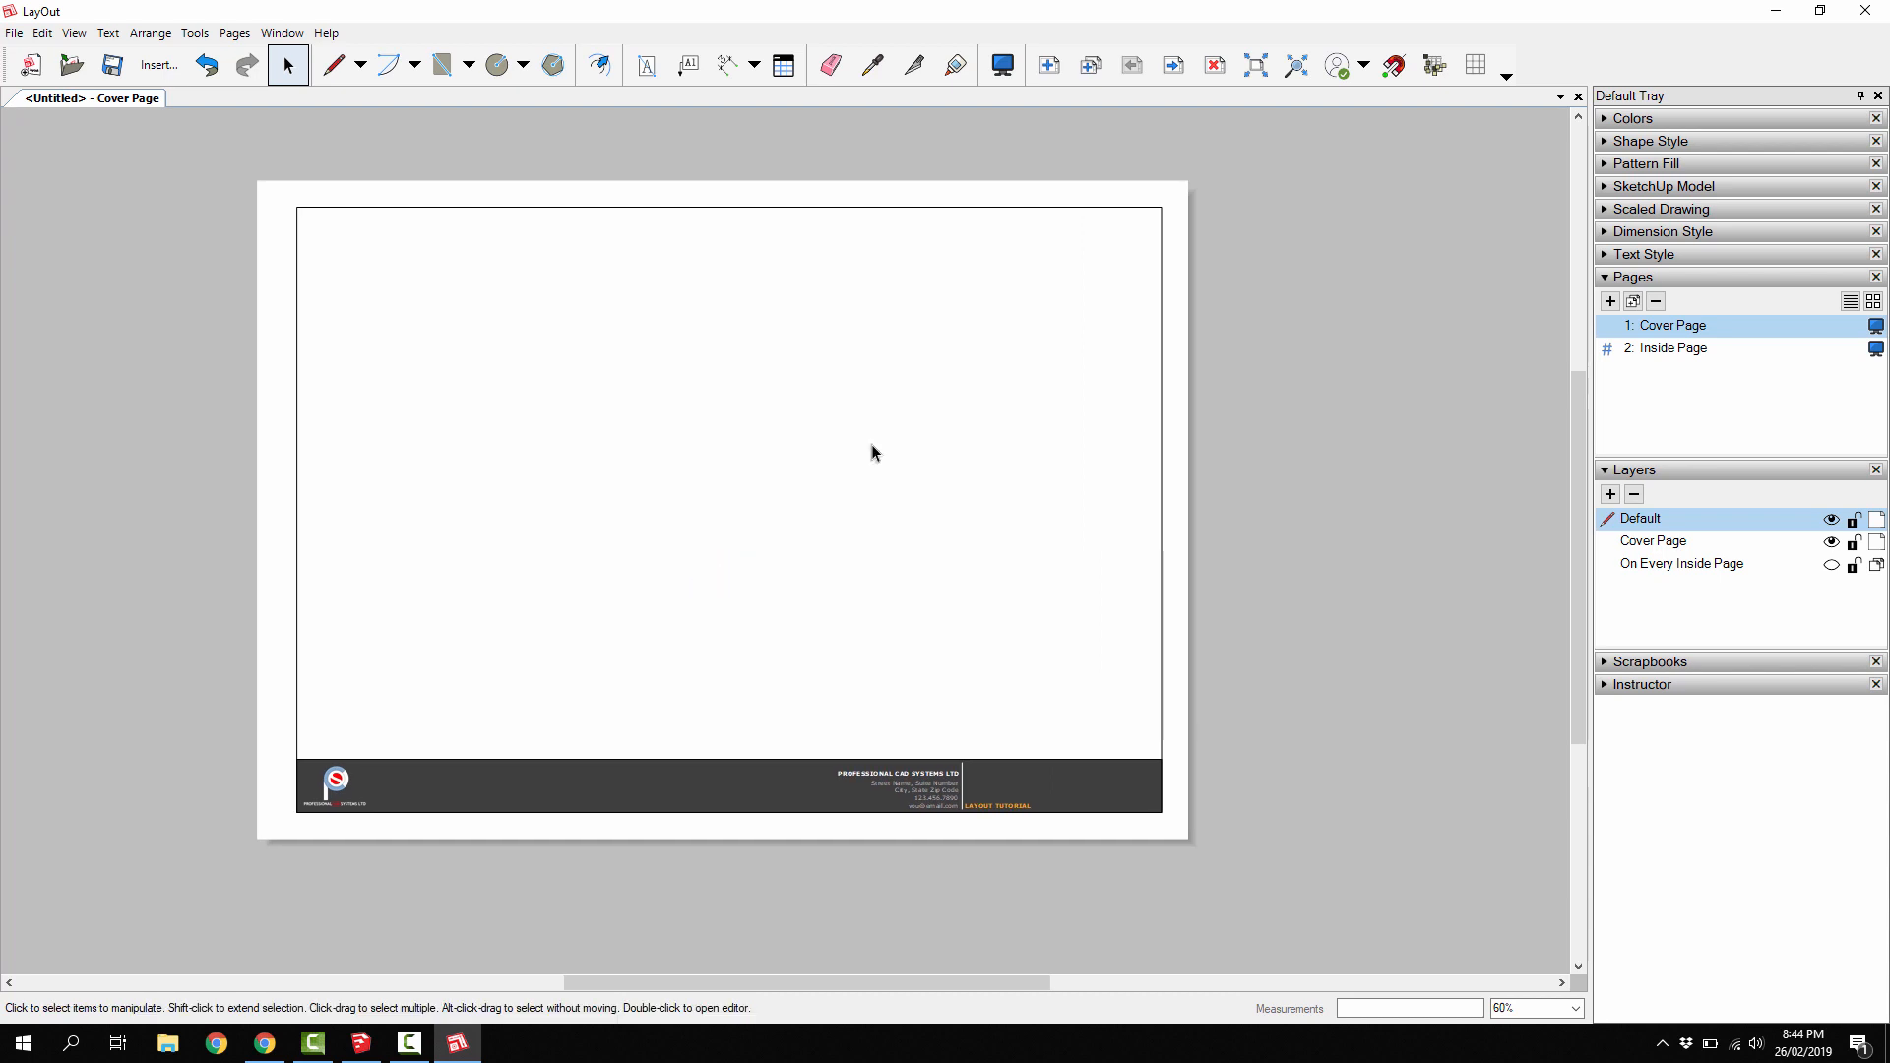
click(1167, 71)
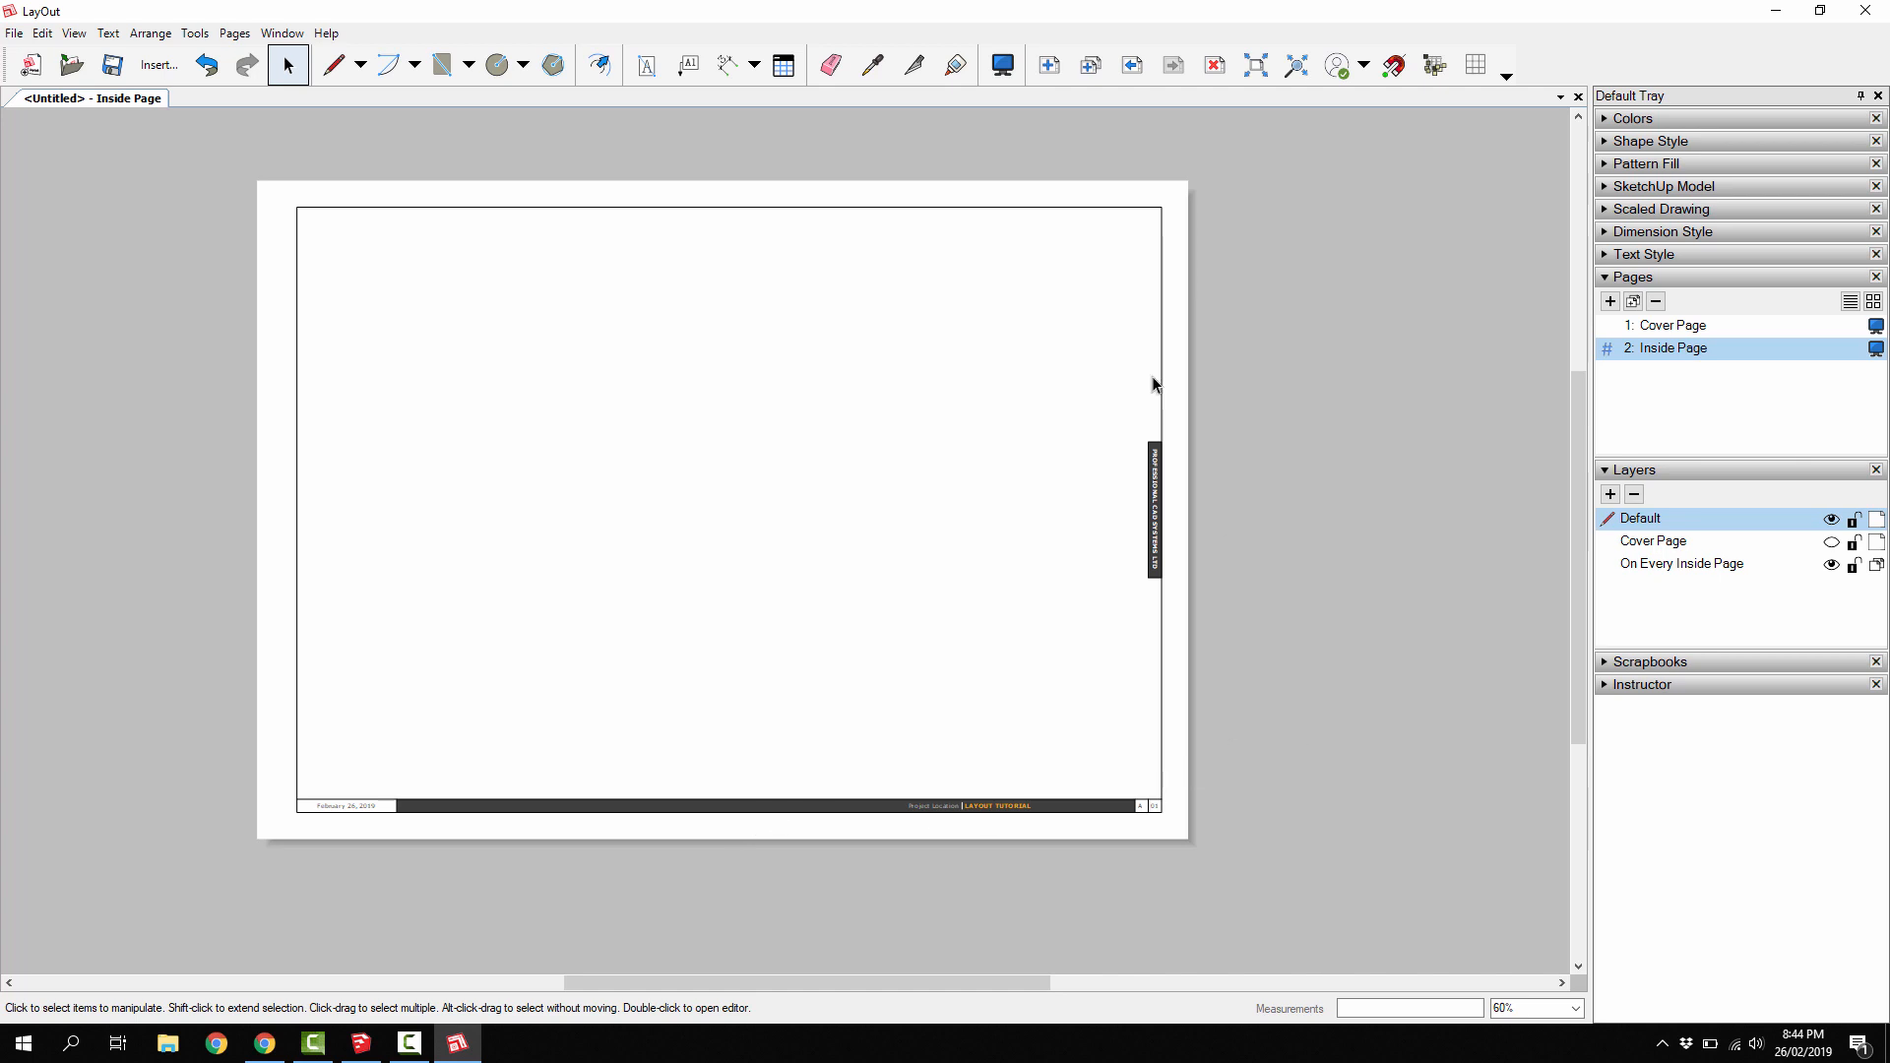
- Add a page after the inside page to check its automatic page number in the title block, and delete that page
click(1049, 65)
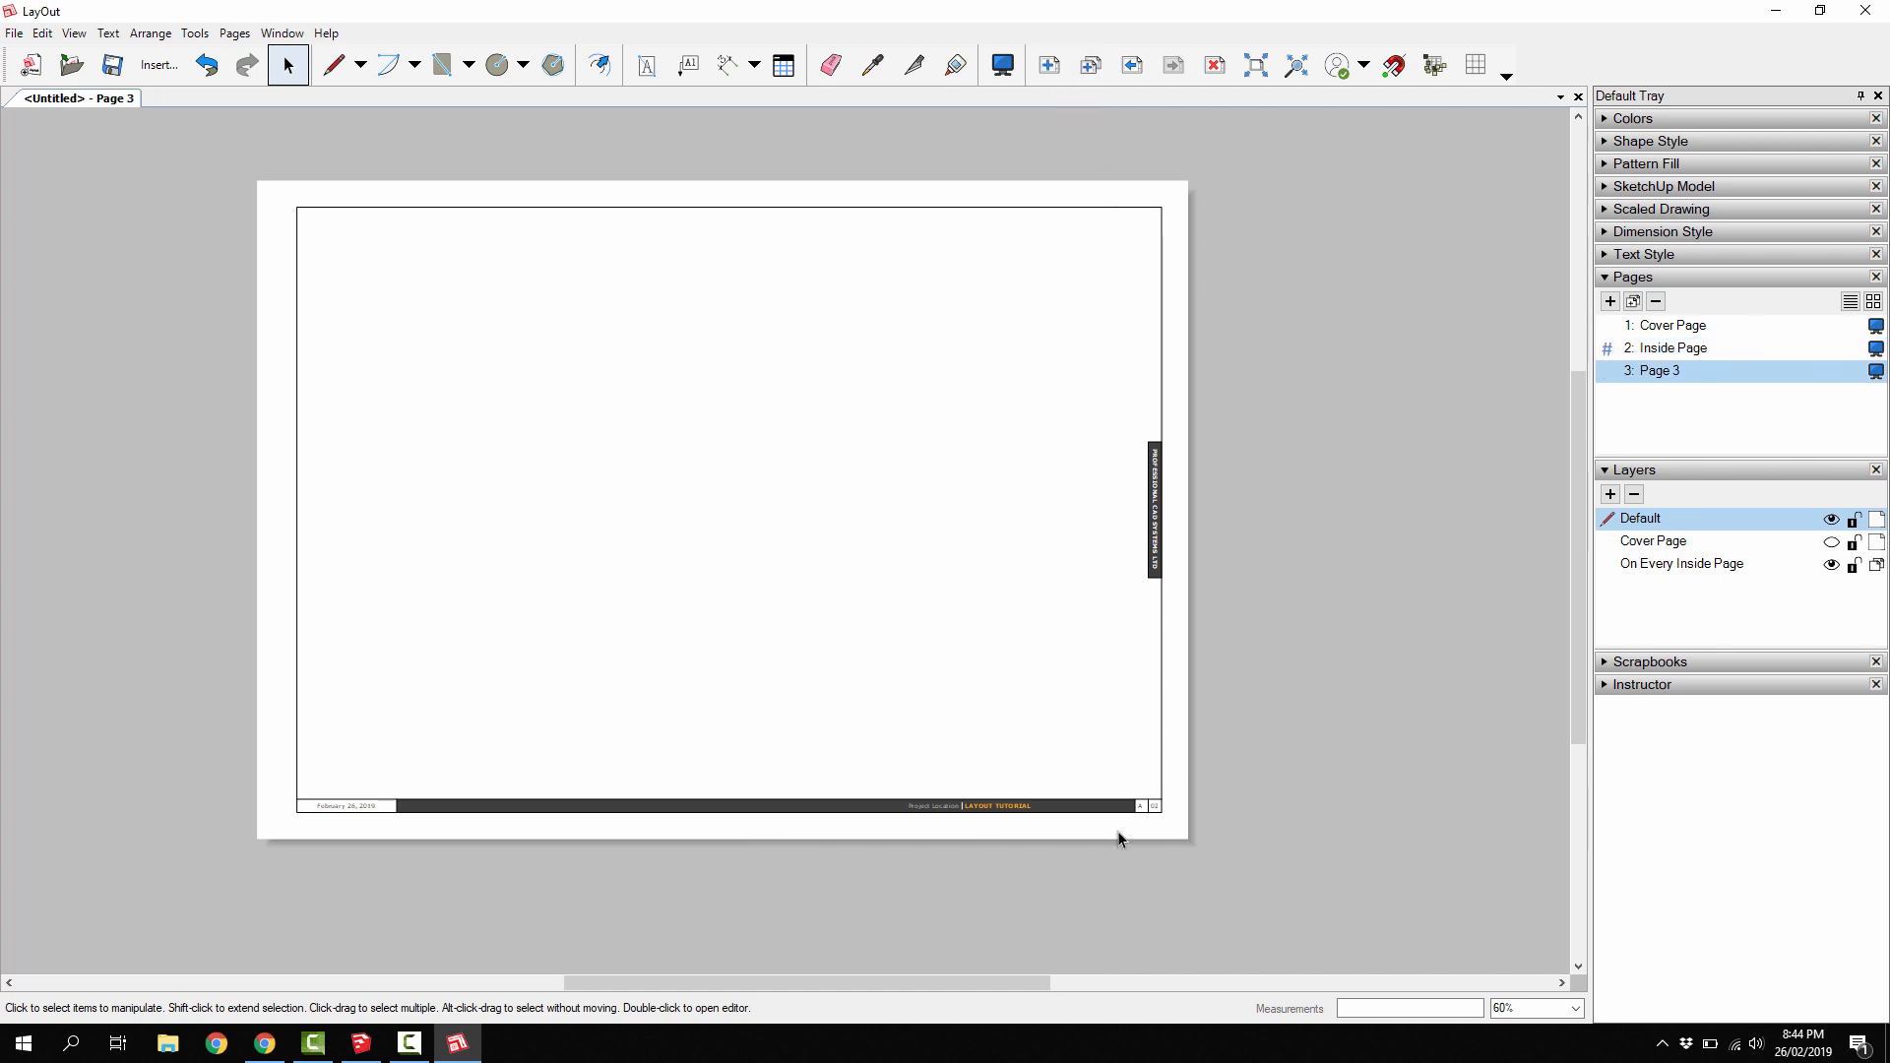
scroll(1118, 831, up, 2)
scroll(1161, 813, up, 2)
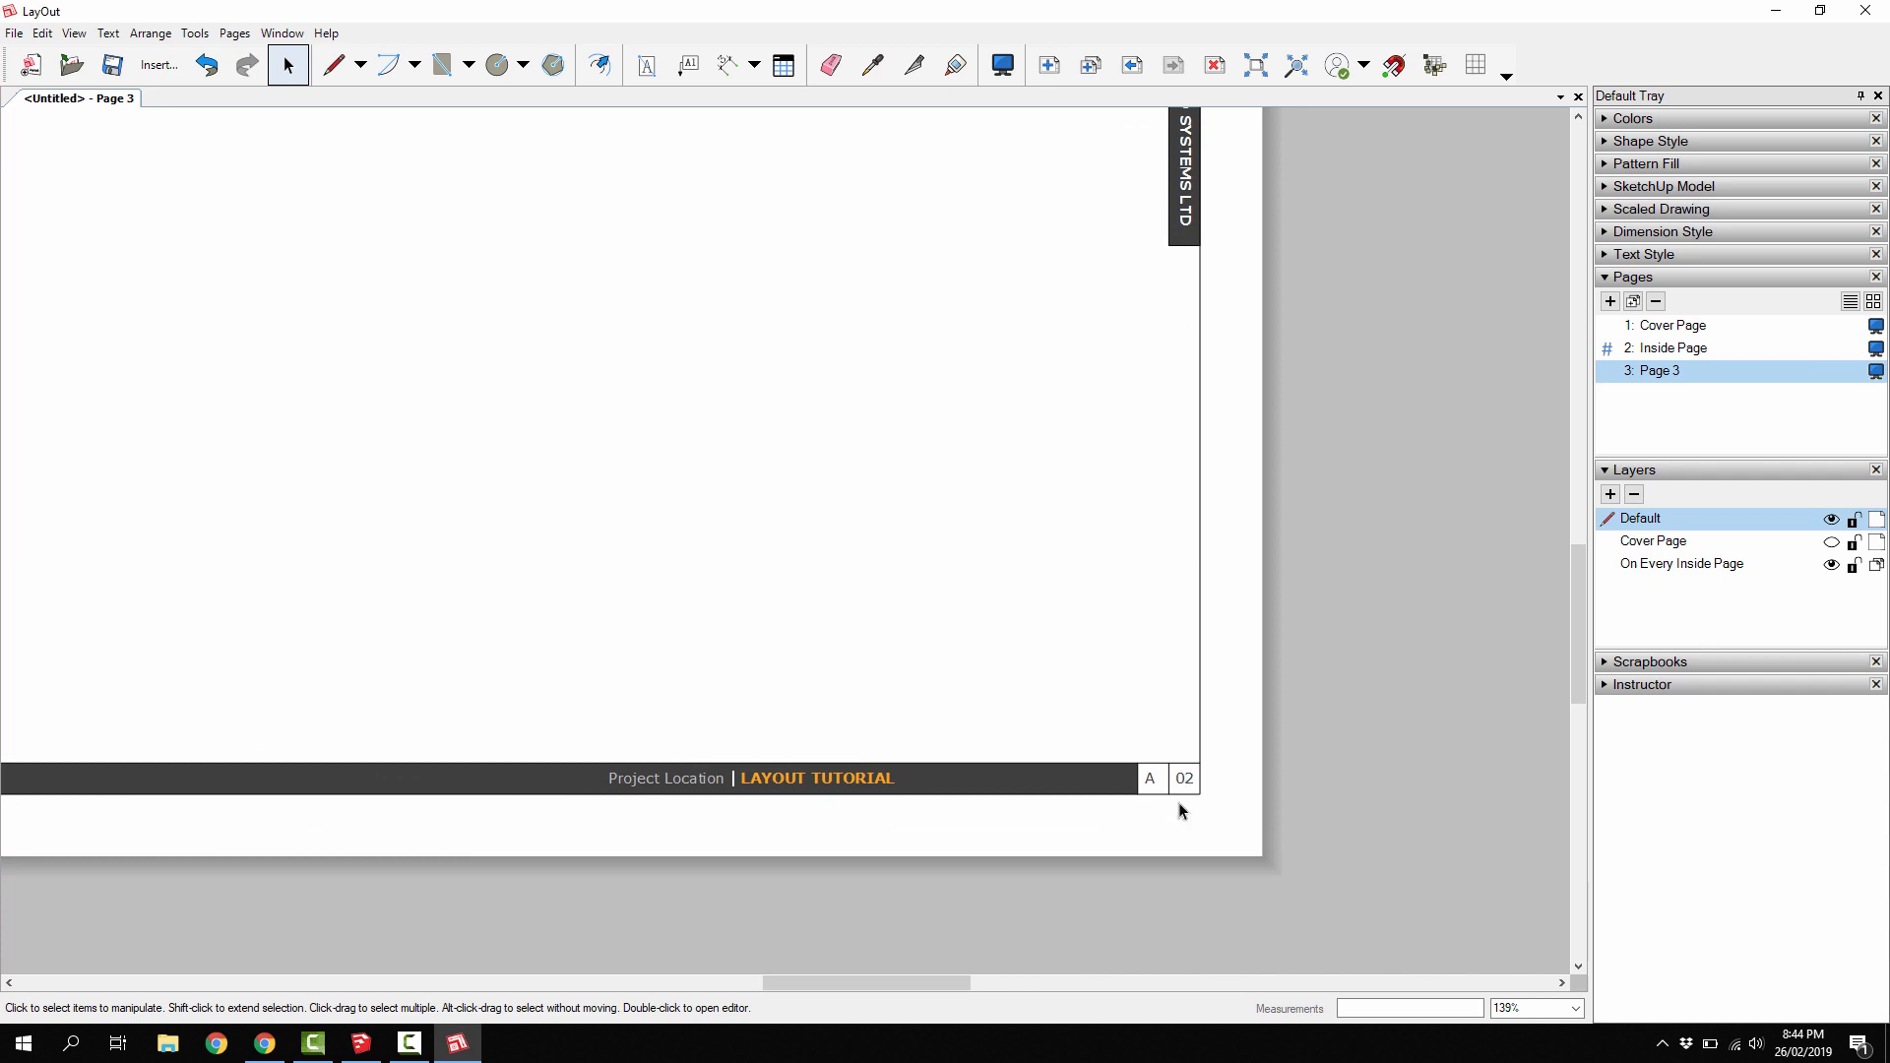
scroll(1179, 801, down, 3)
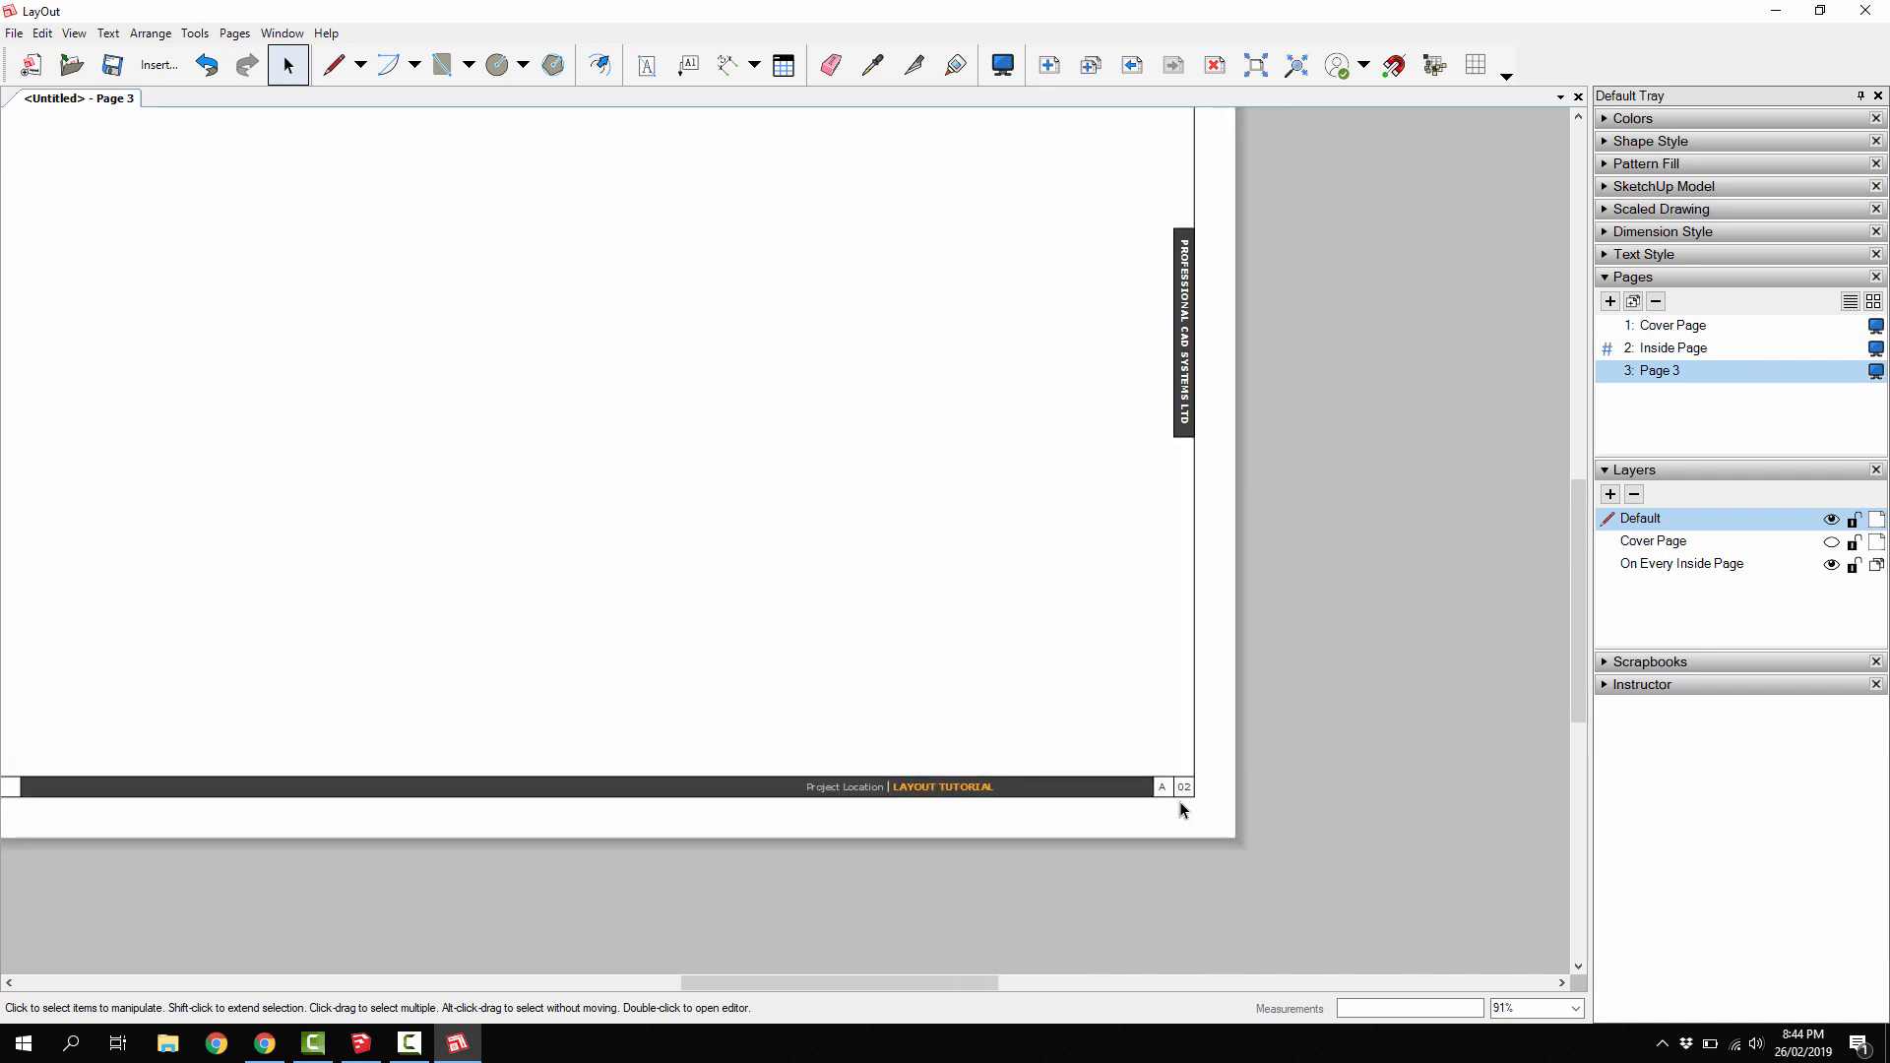
middle_drag(1045, 564, 1110, 620)
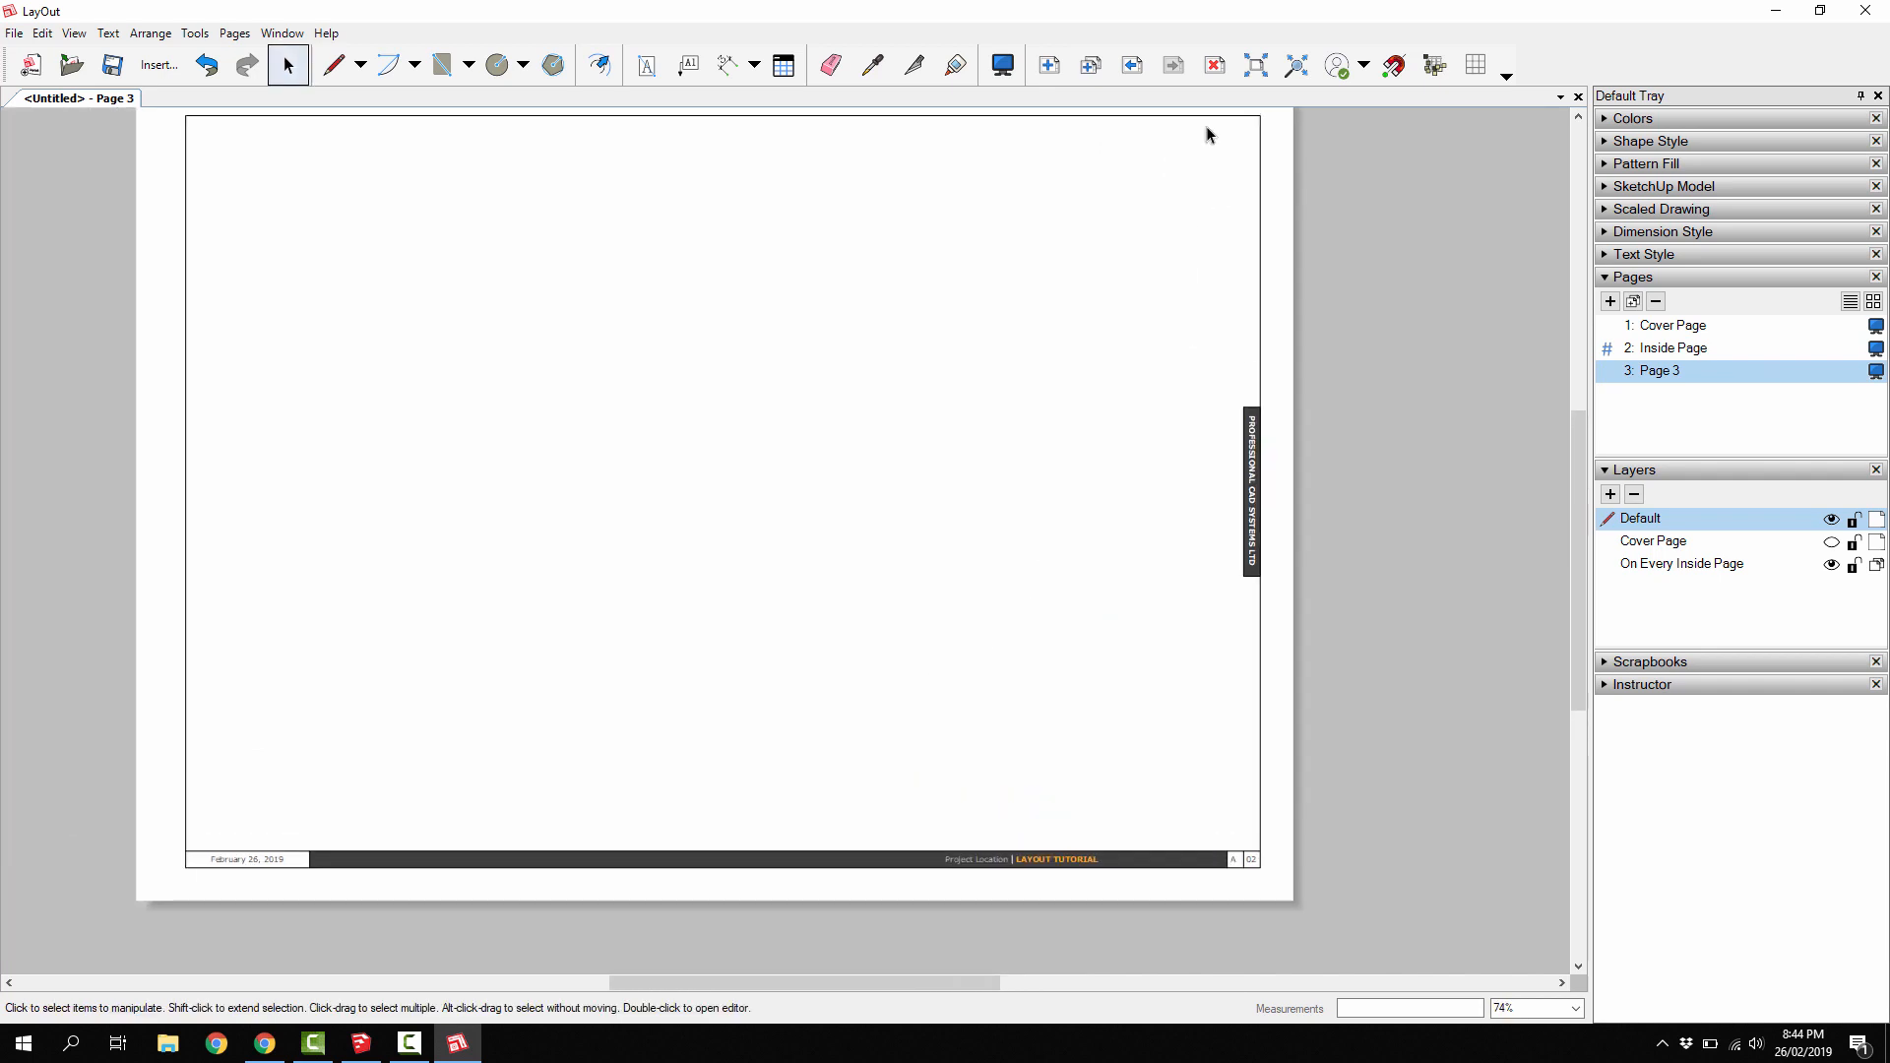
click(1211, 67)
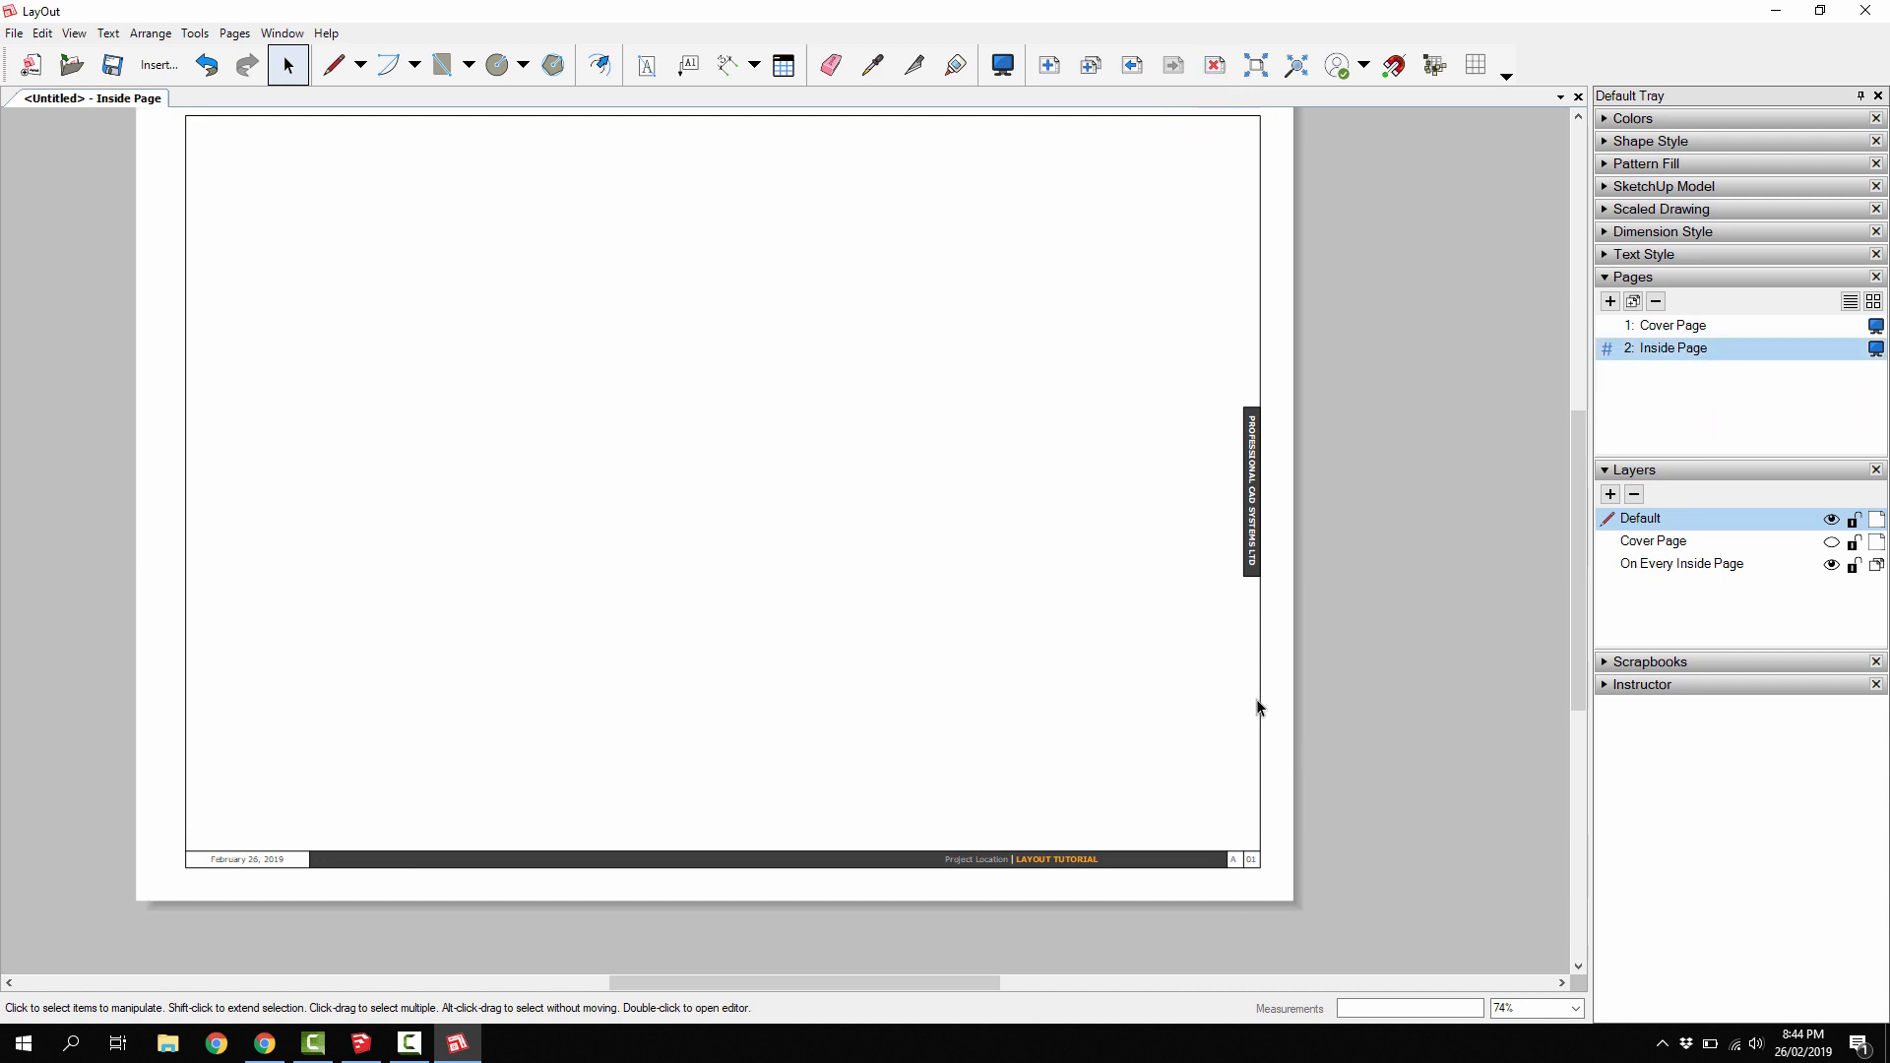
middle_drag(1073, 622, 1092, 658)
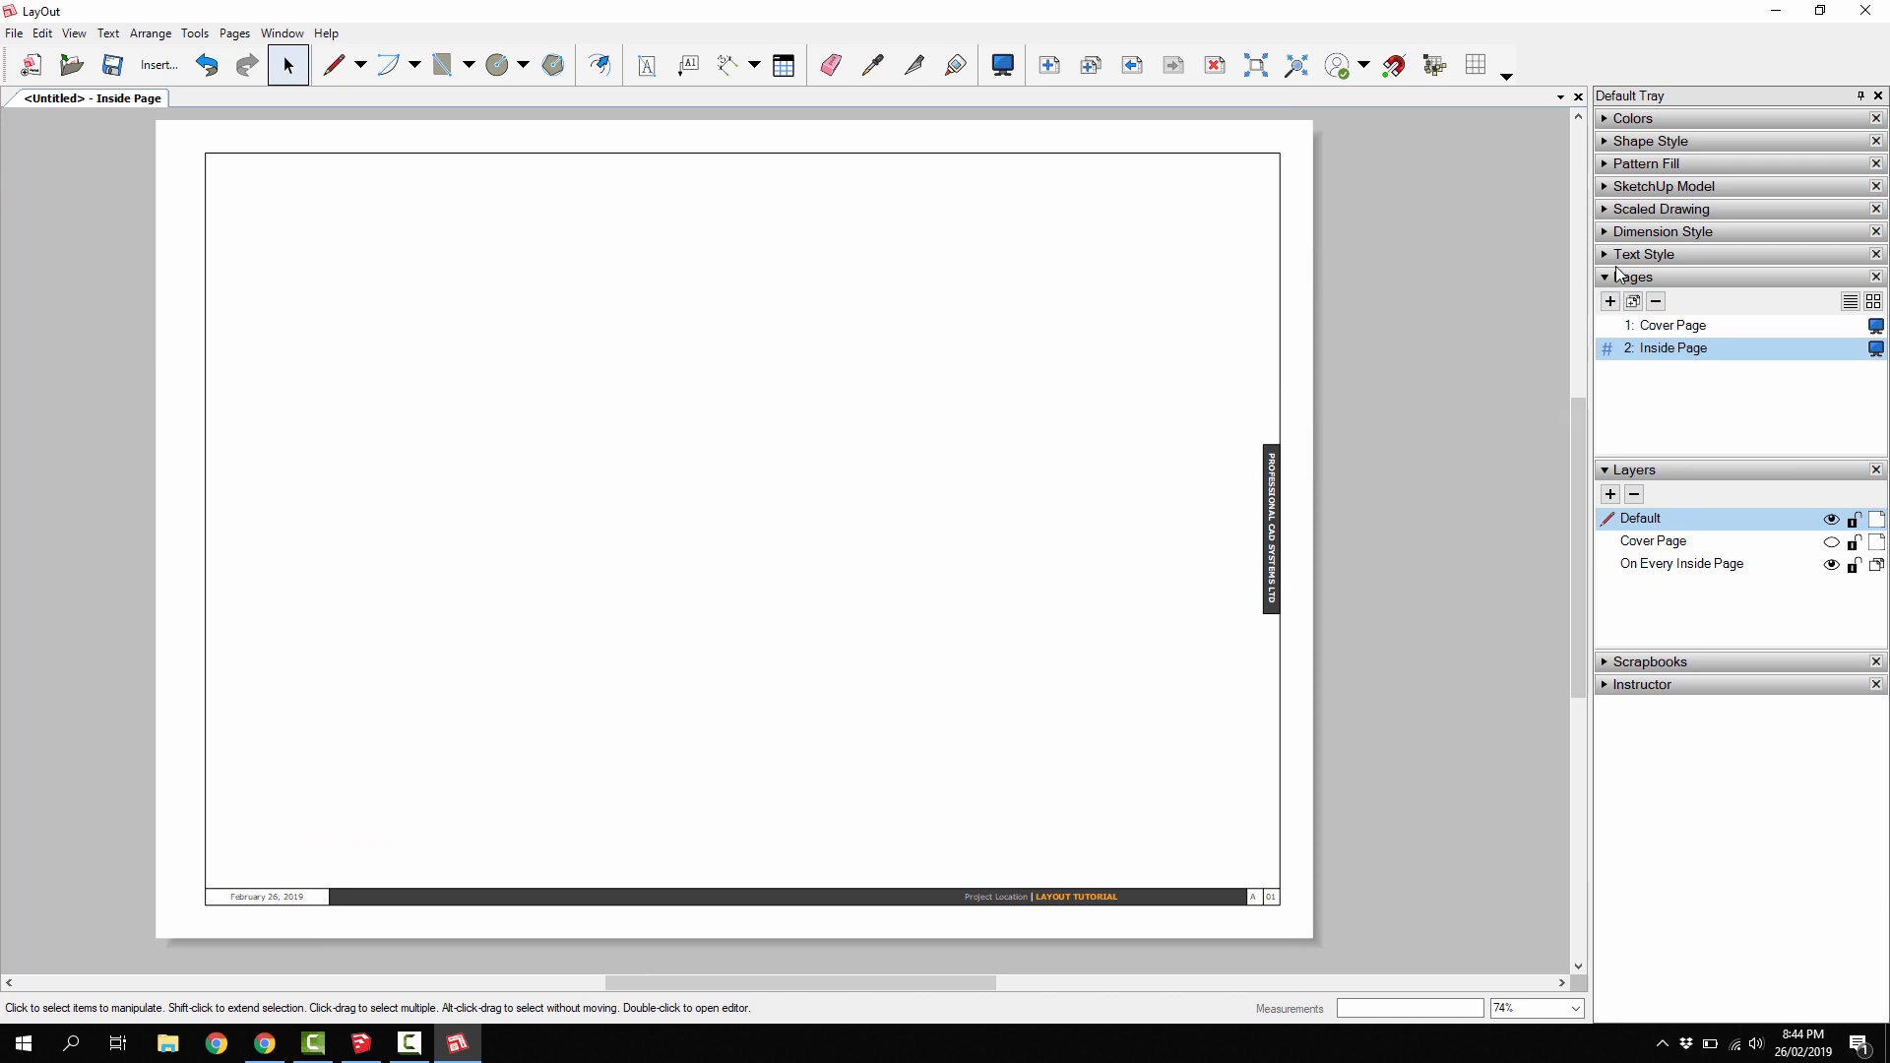
- Collapse the page and layer lists and set the Text tool's default font size to 11 pt
click(1614, 281)
click(1614, 301)
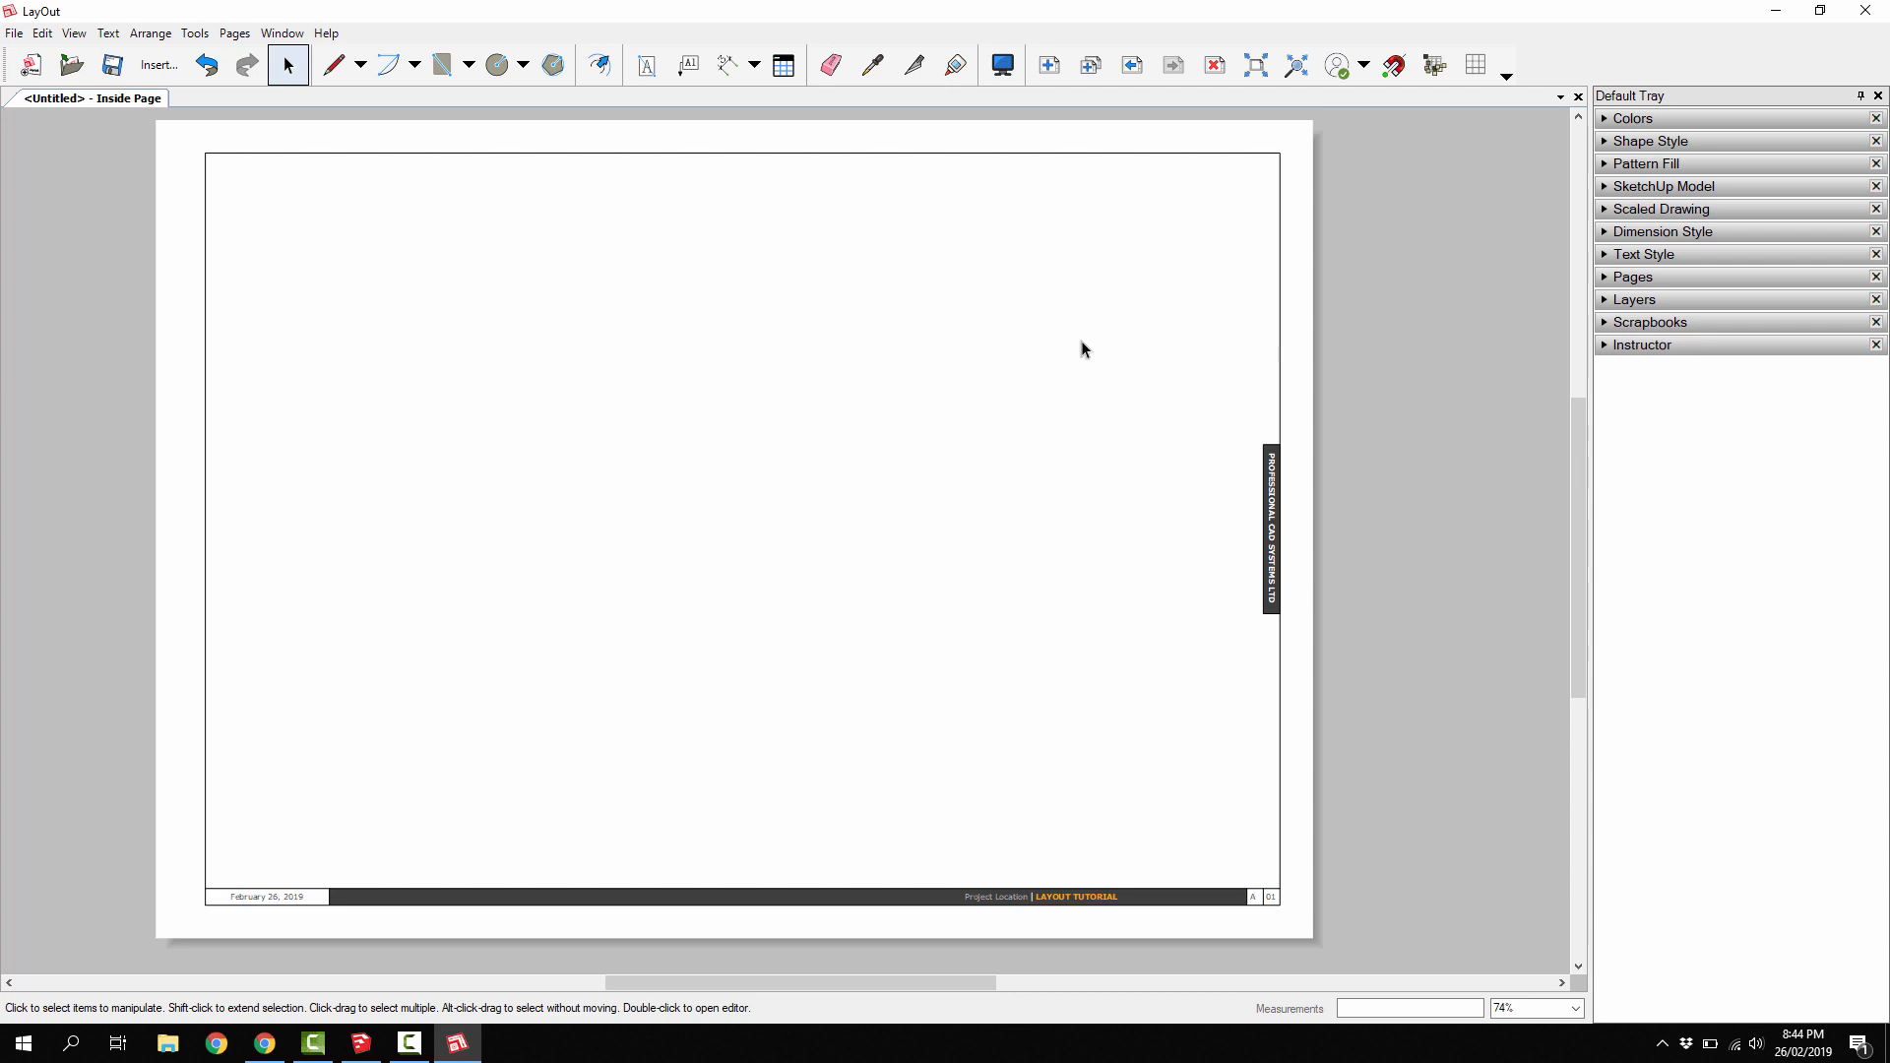
click(640, 78)
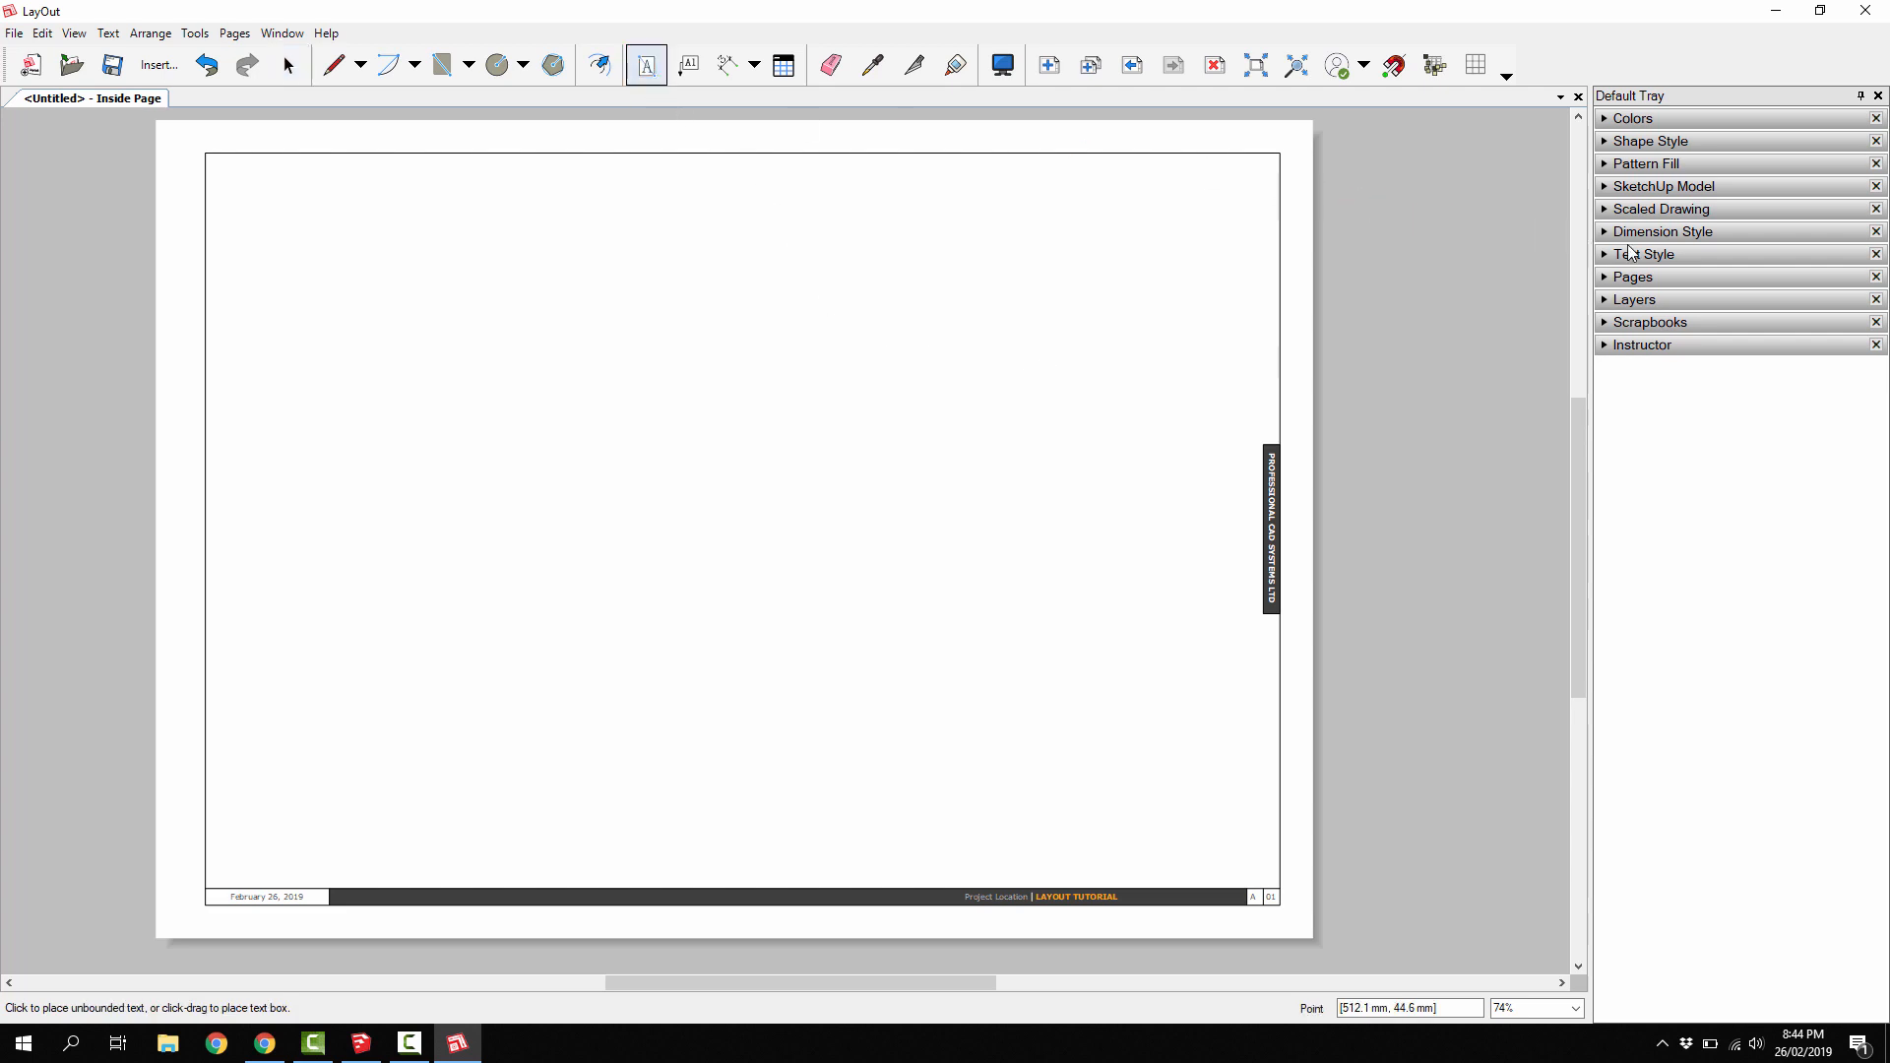
click(1629, 258)
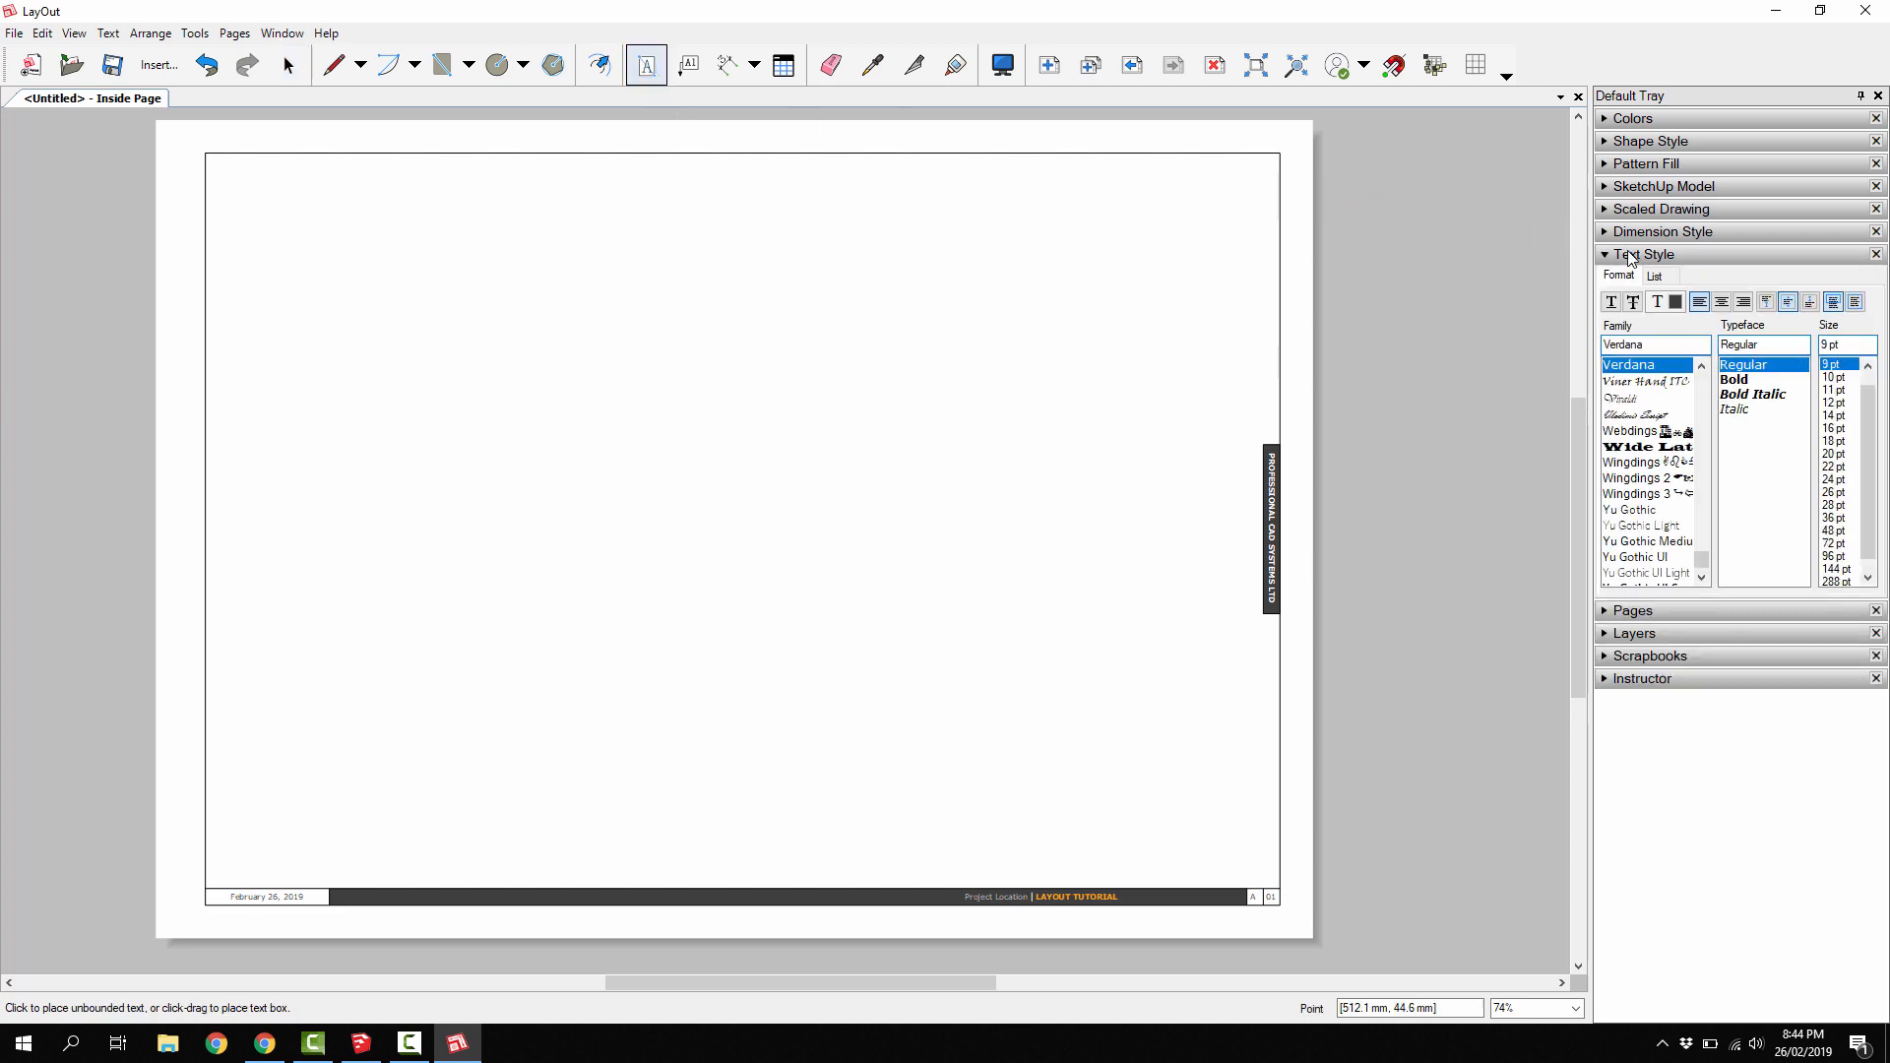
click(1843, 390)
- Place the sample text "lkjkjkjk" in the upper part of the inside page to test the text size, and delete it
click(915, 346)
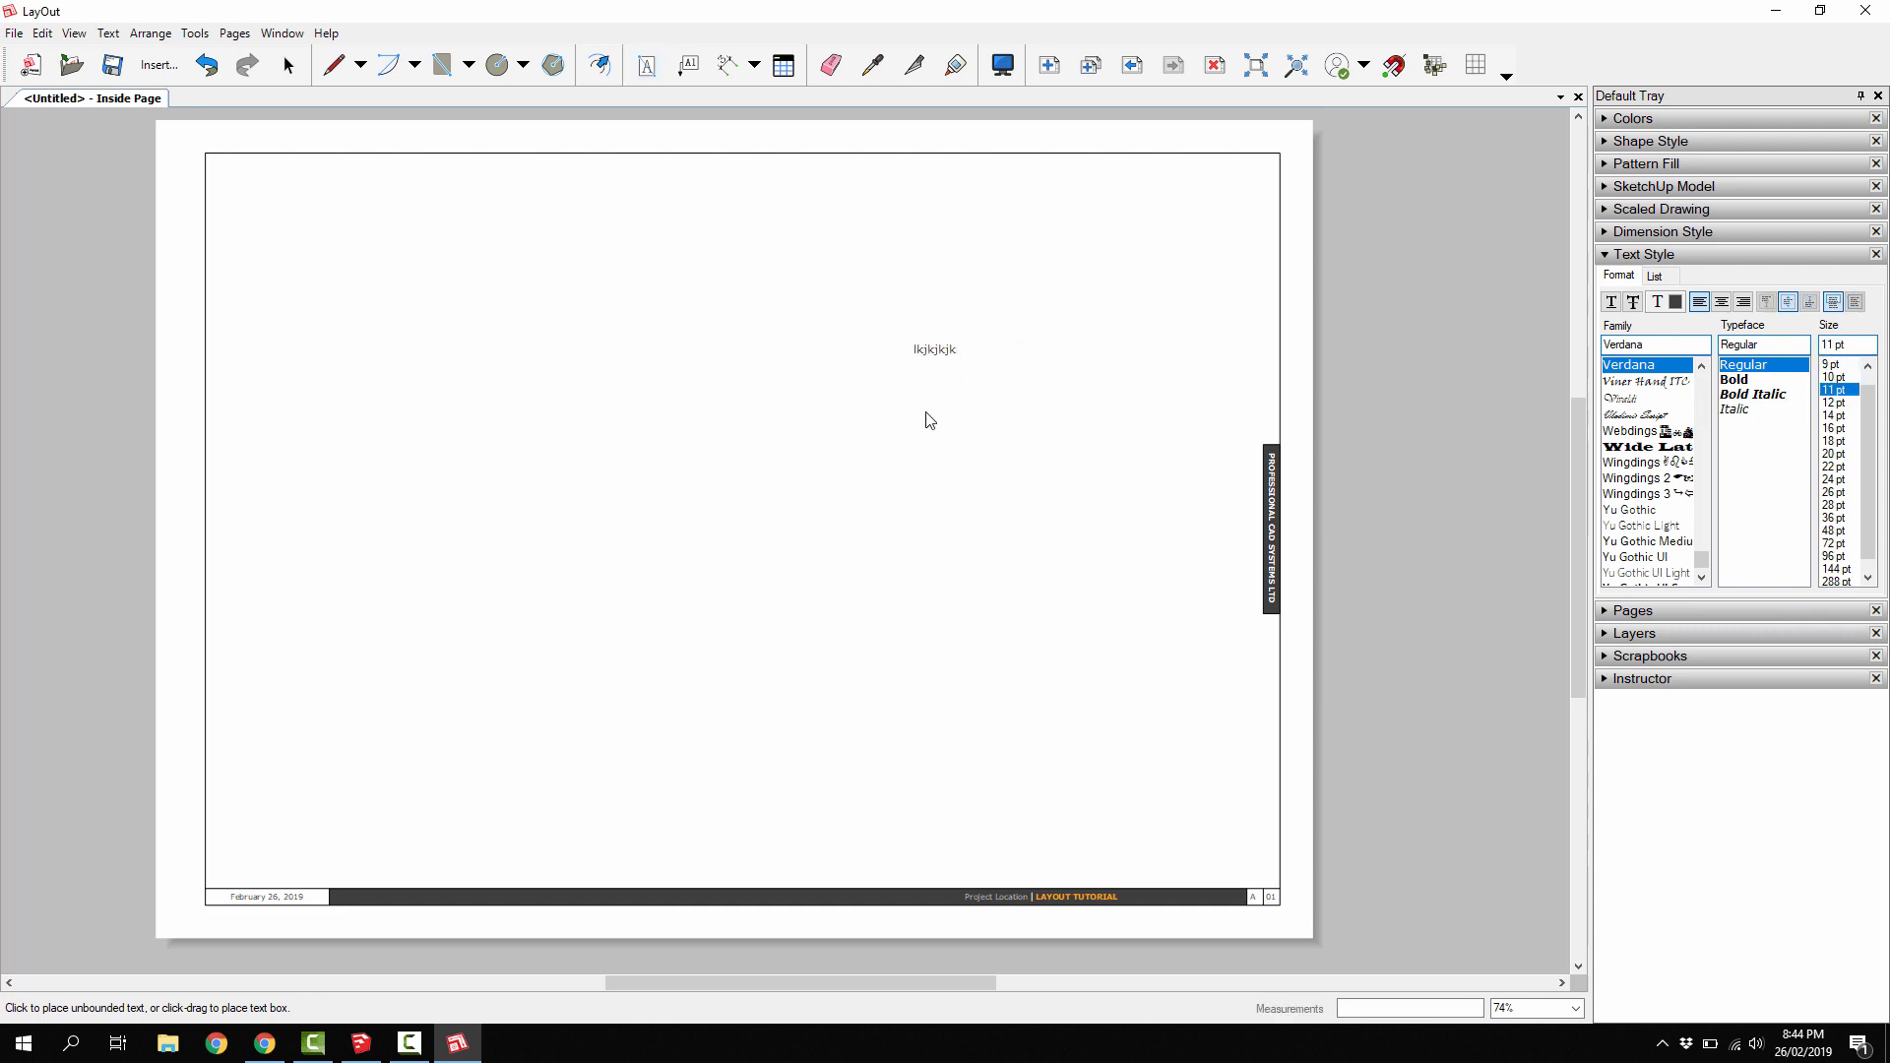
click(875, 409)
key(space)
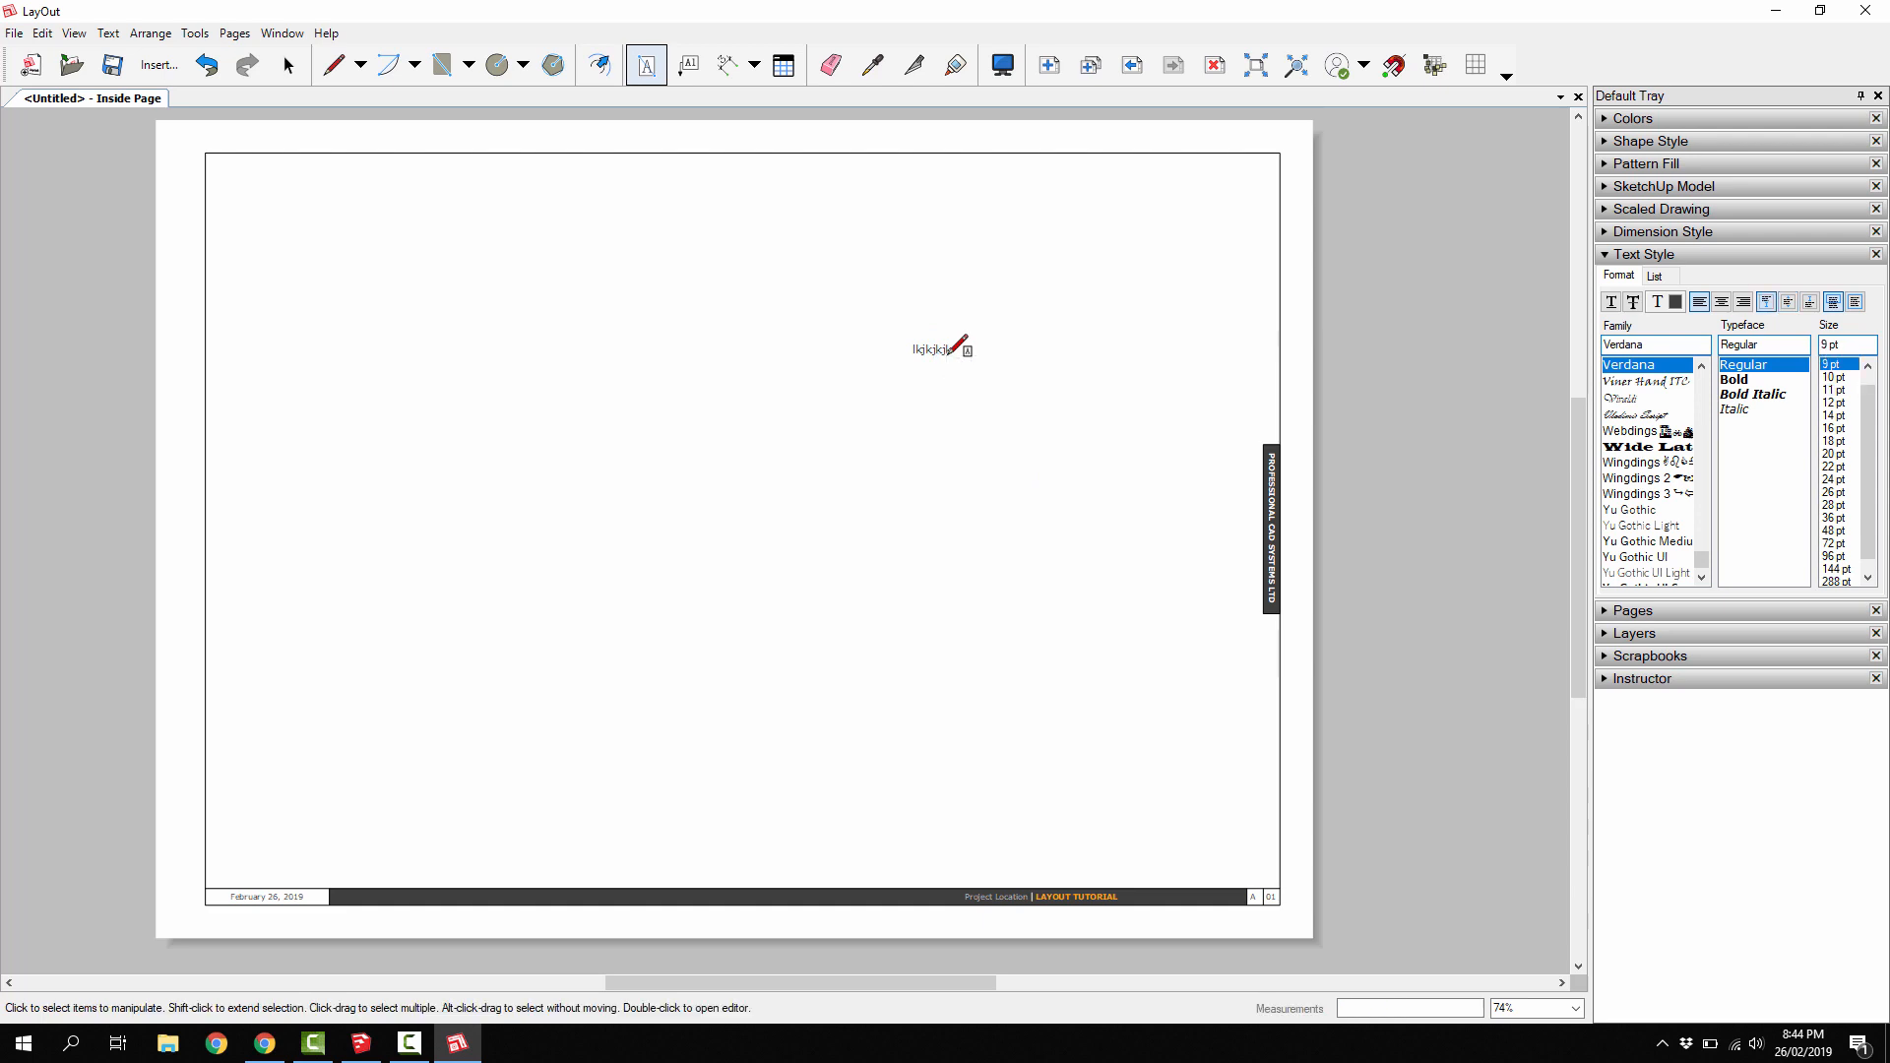
click(950, 352)
key(Delete)
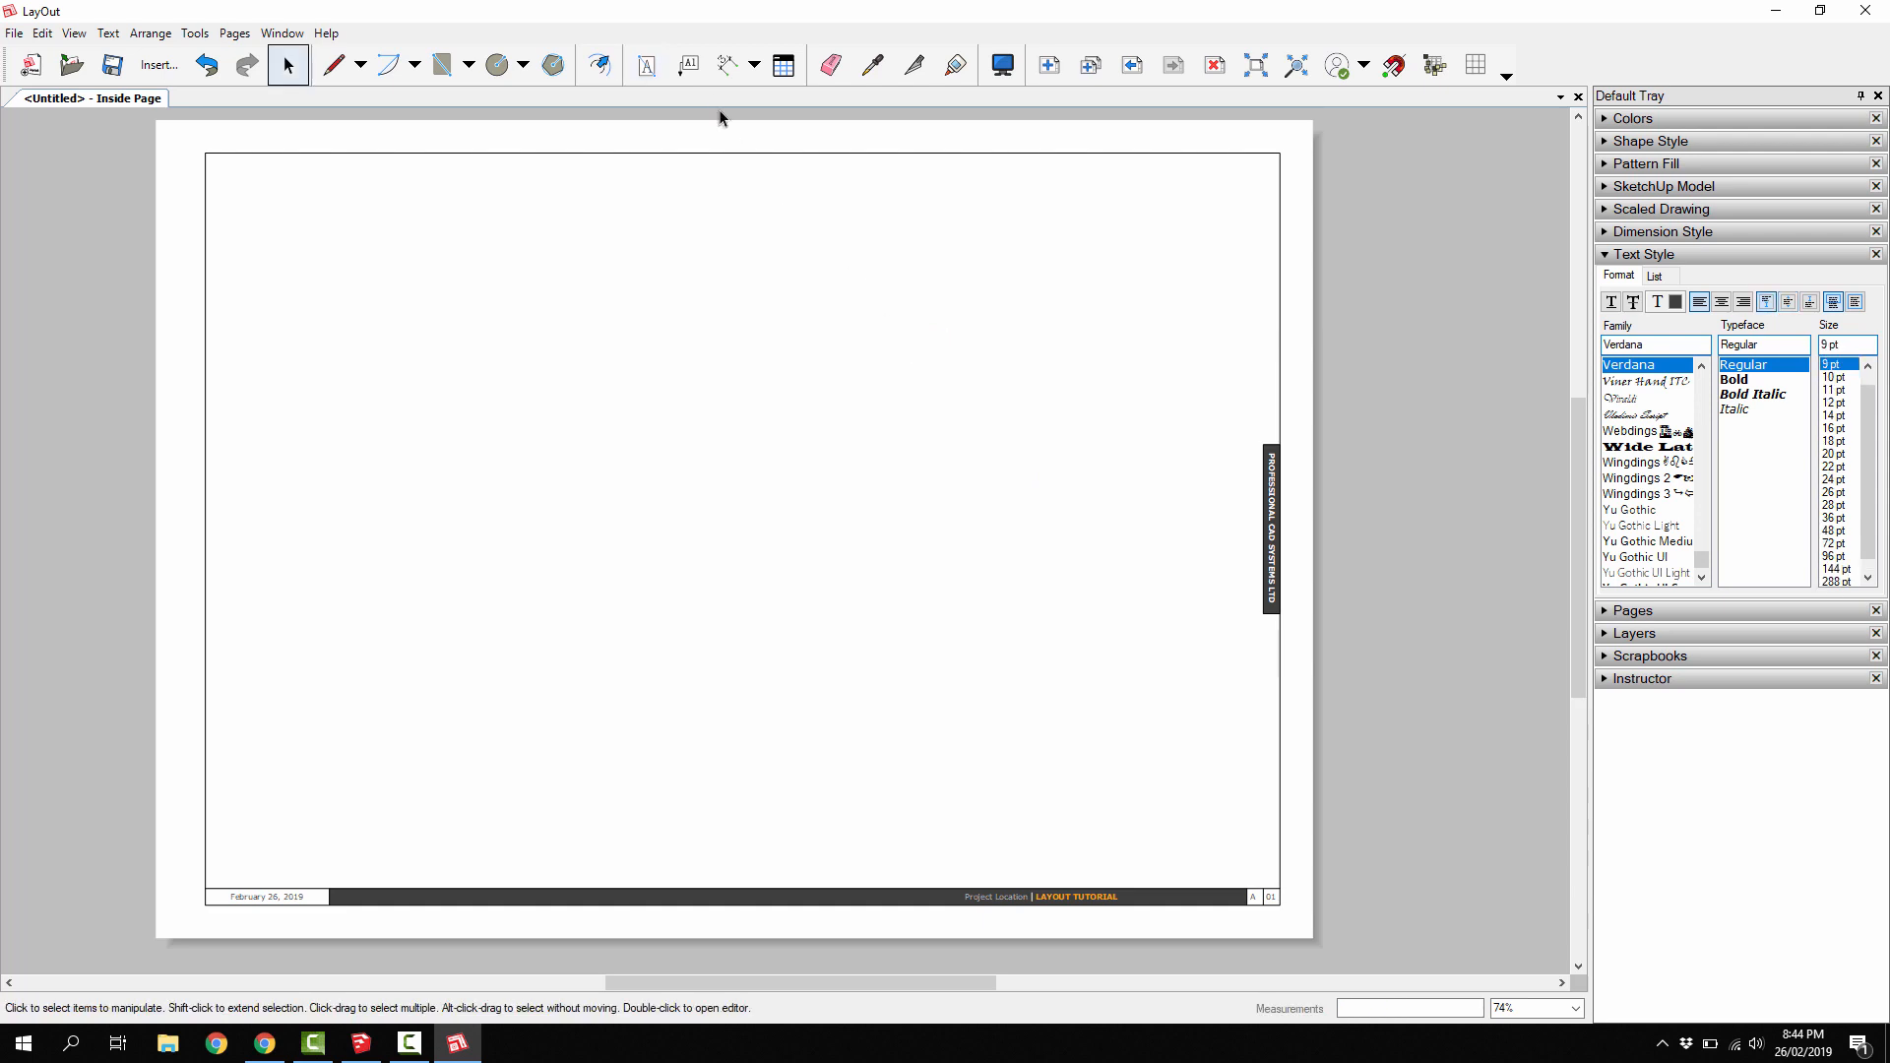
- Check the Text tool's default size and set the Label tool's default font size to 11 pt
click(635, 67)
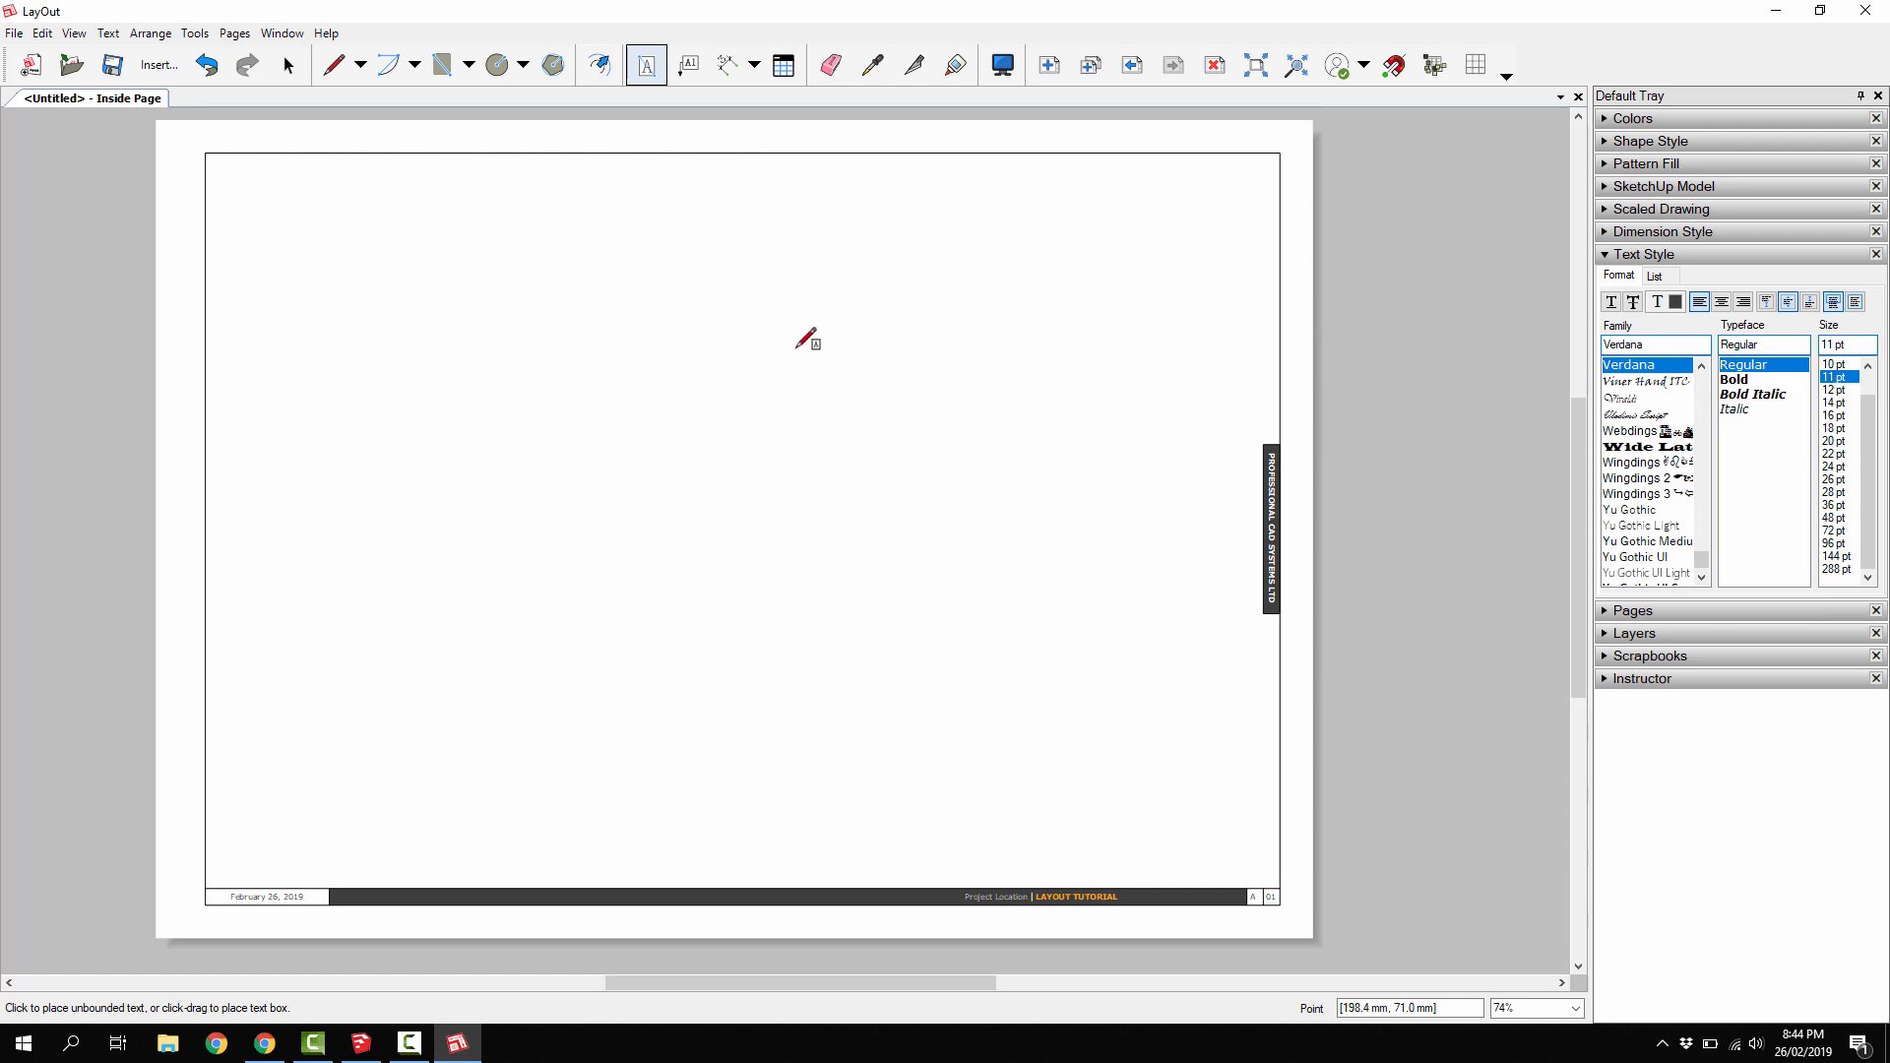
click(684, 67)
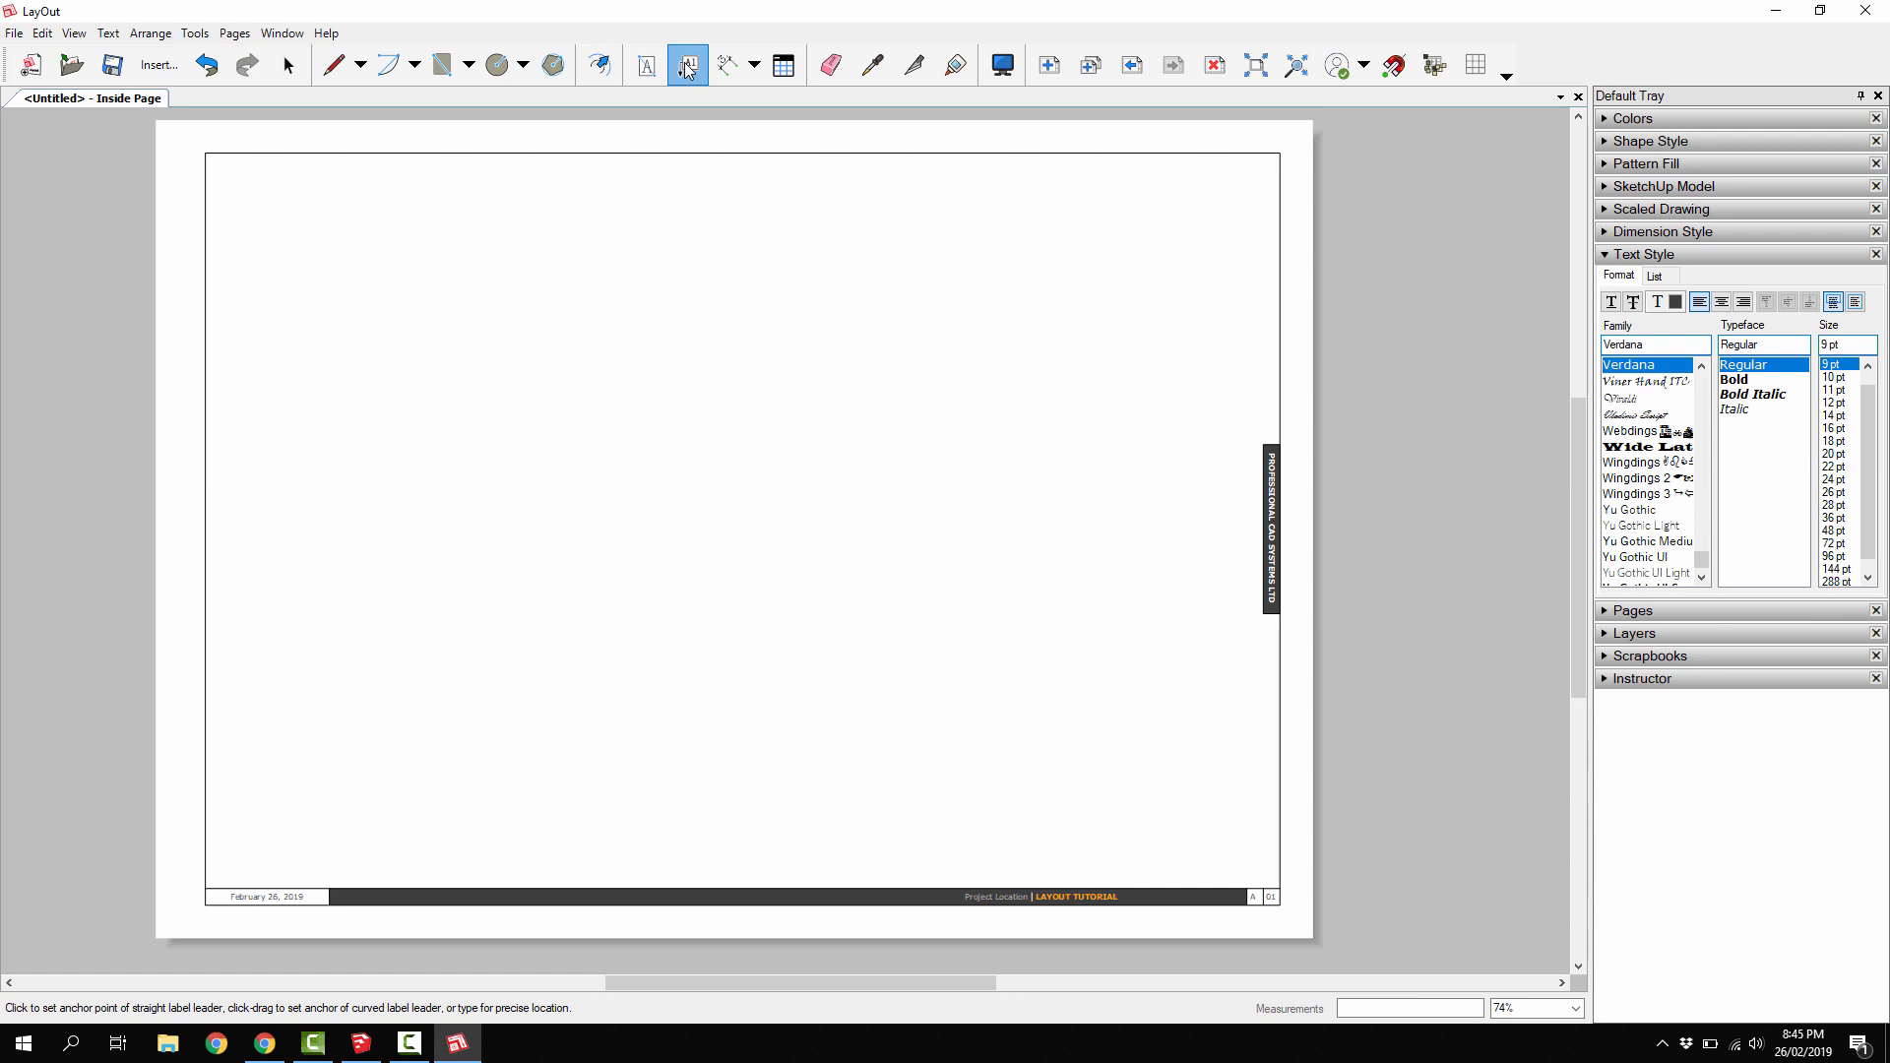
click(1836, 390)
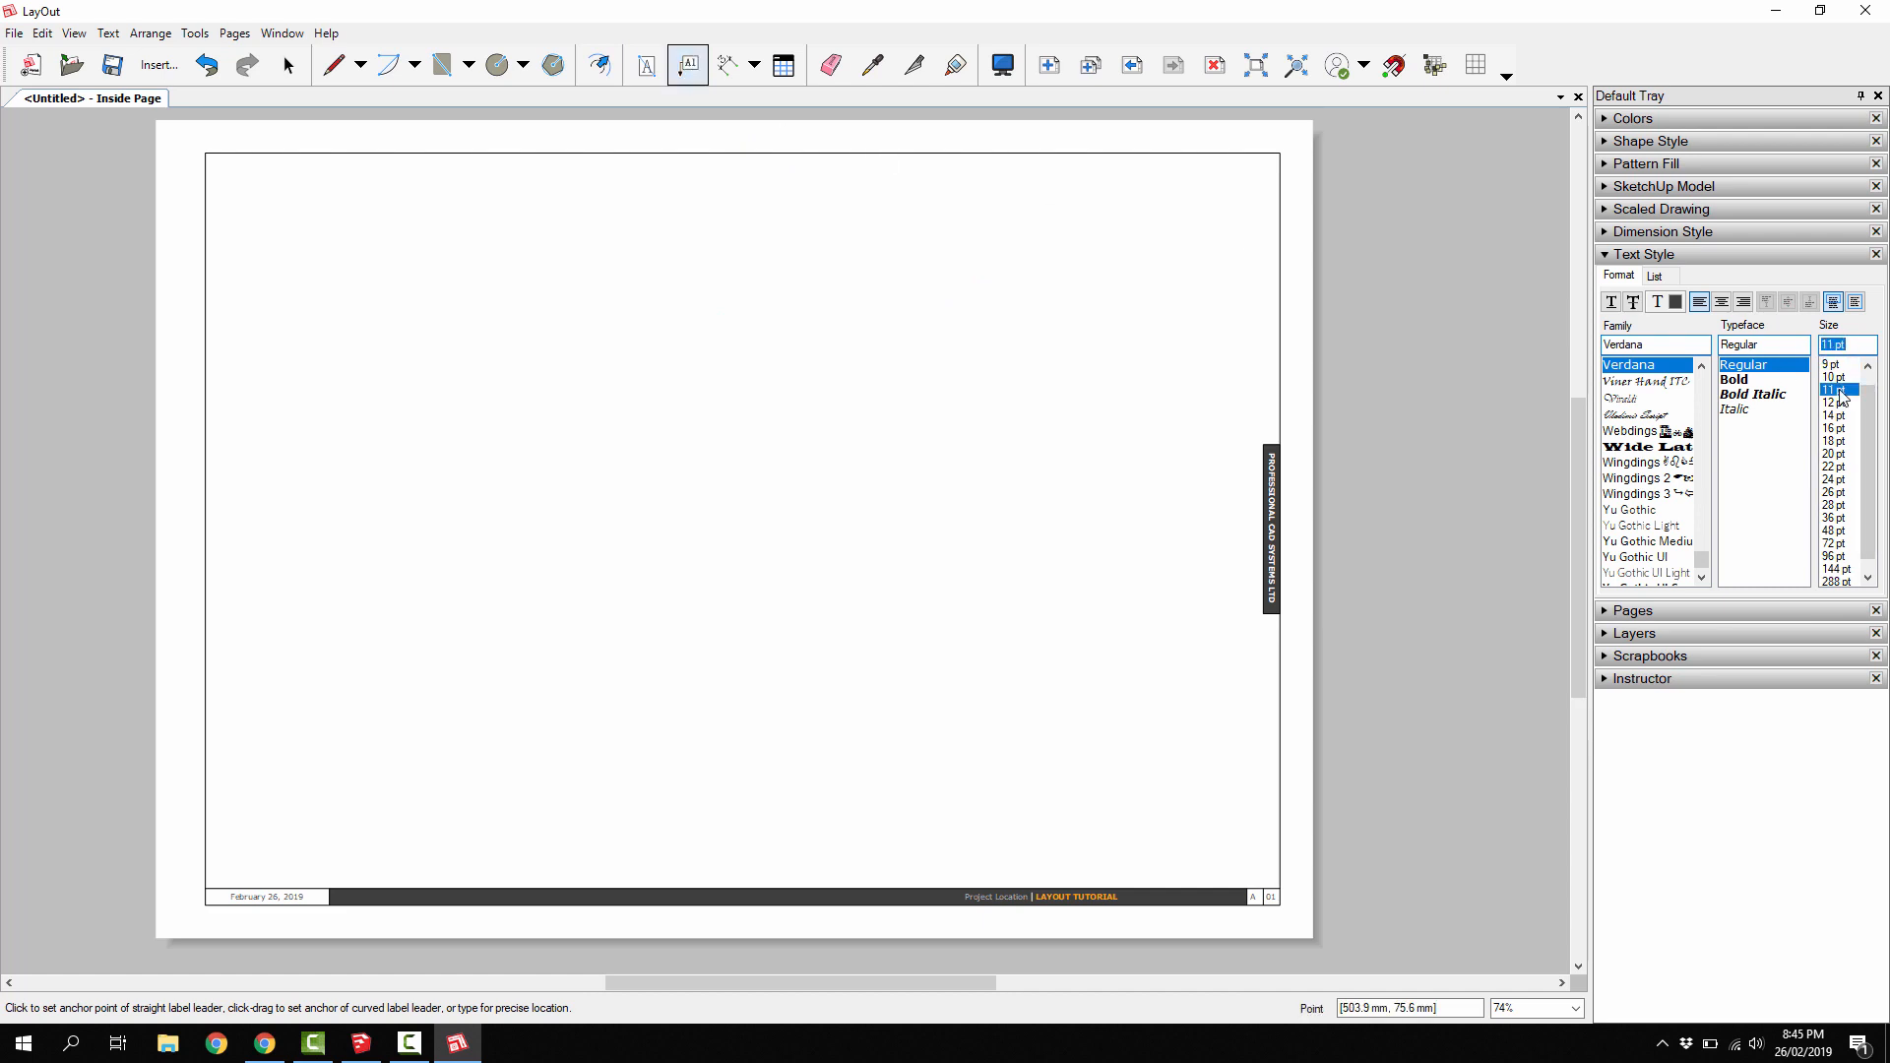
- Place a sample label with an angled leader and its default text on the inside page, inspect it, and erase it
click(951, 464)
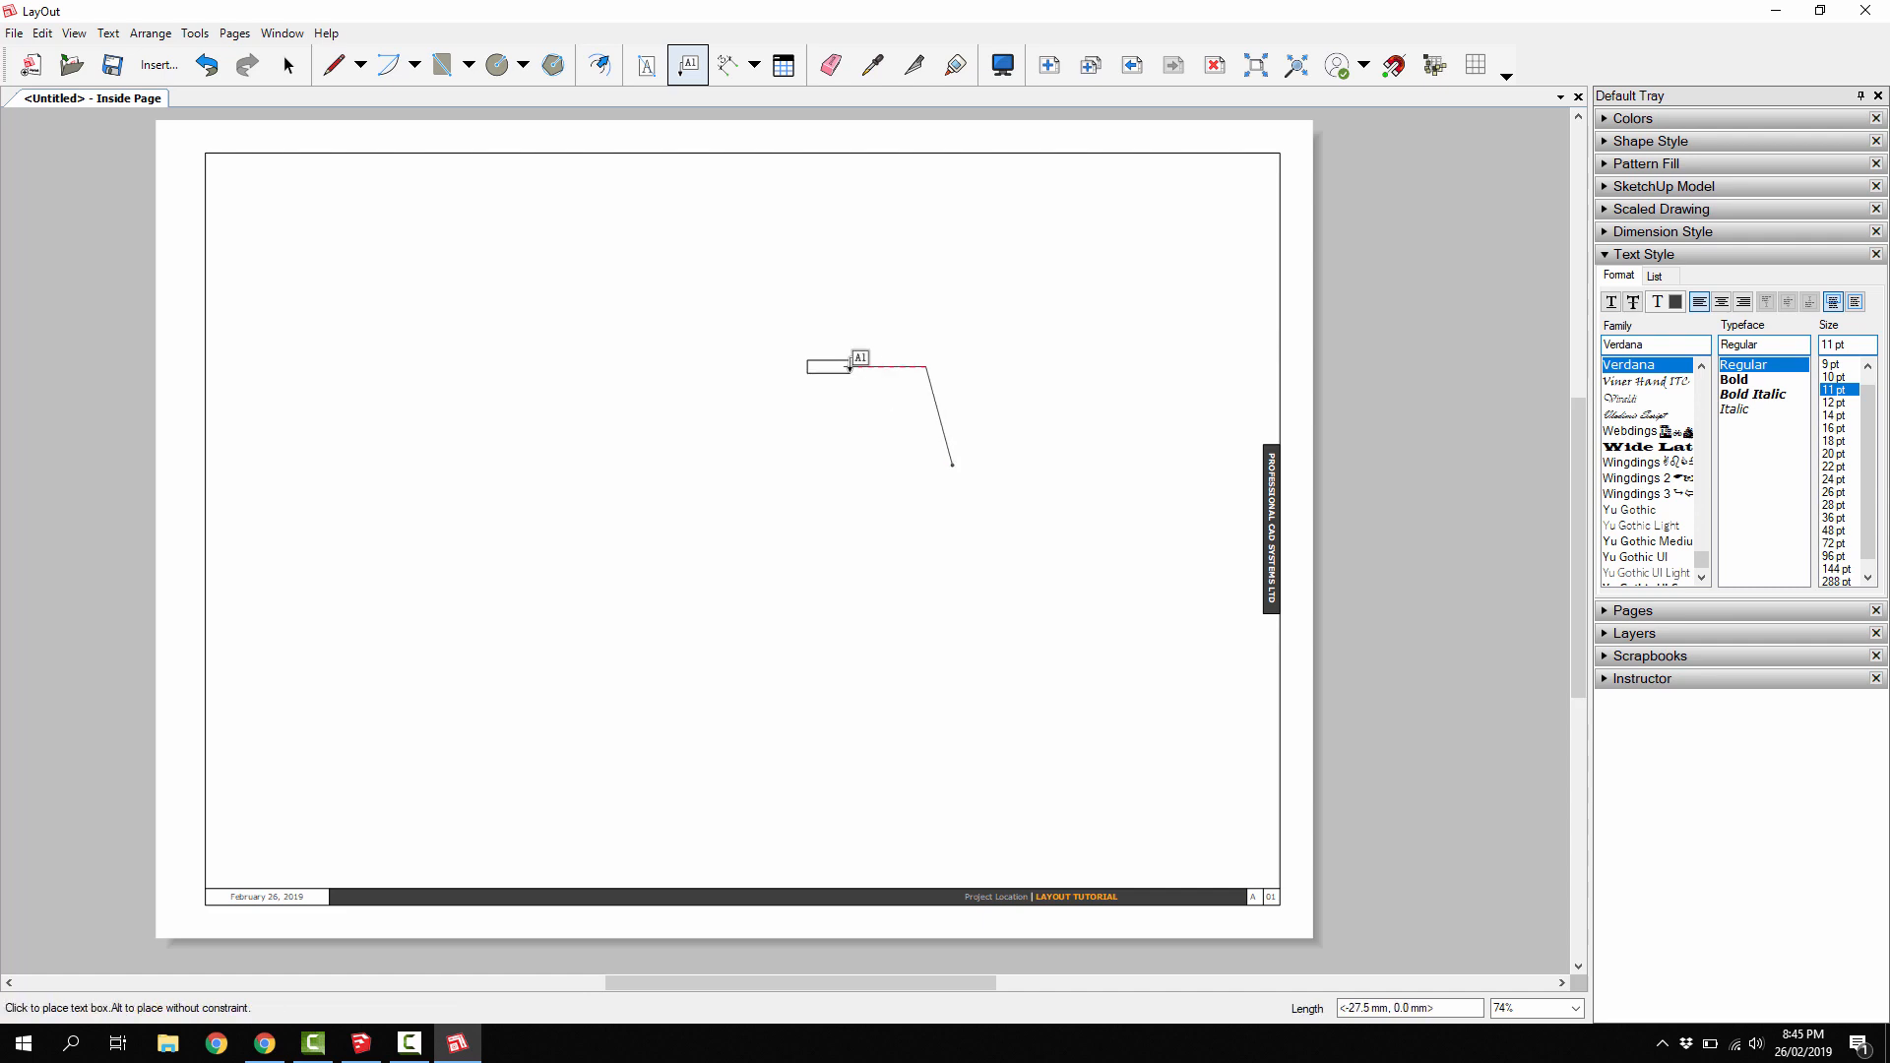
click(849, 367)
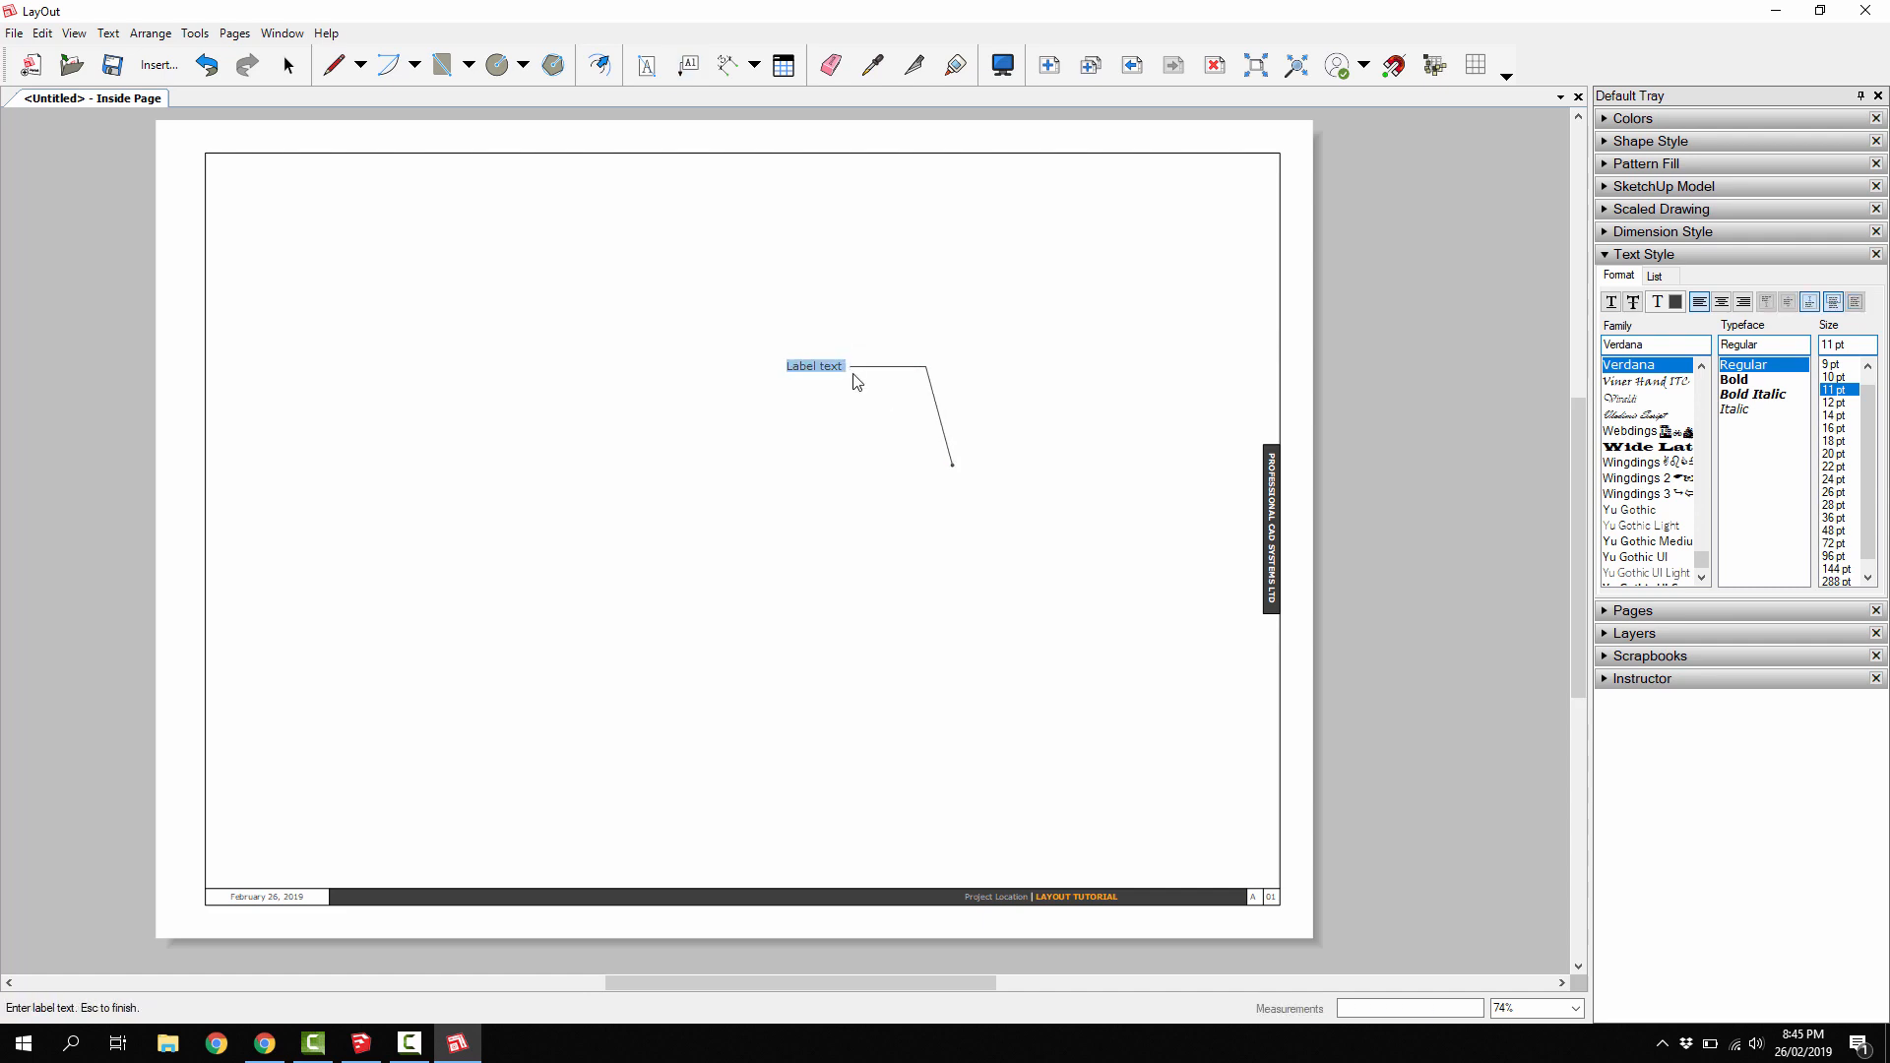
key(Escape)
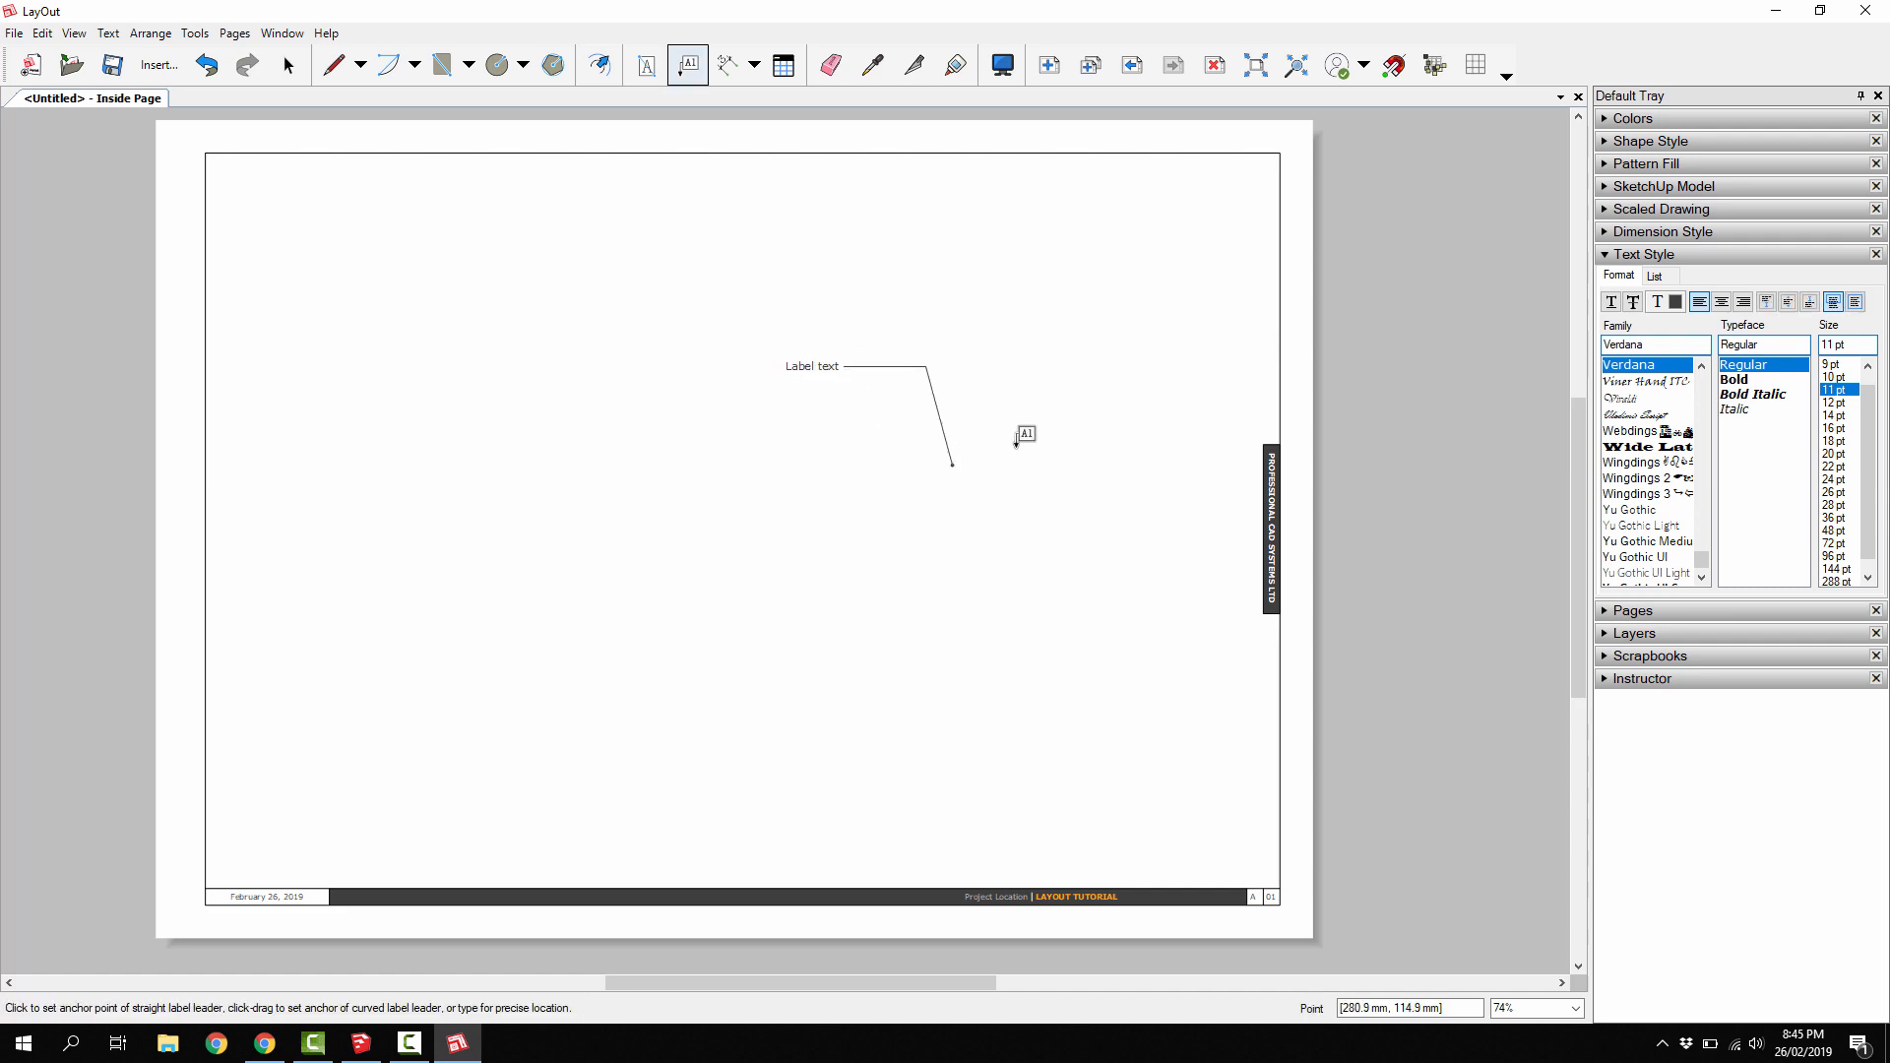
scroll(890, 367, up, 3)
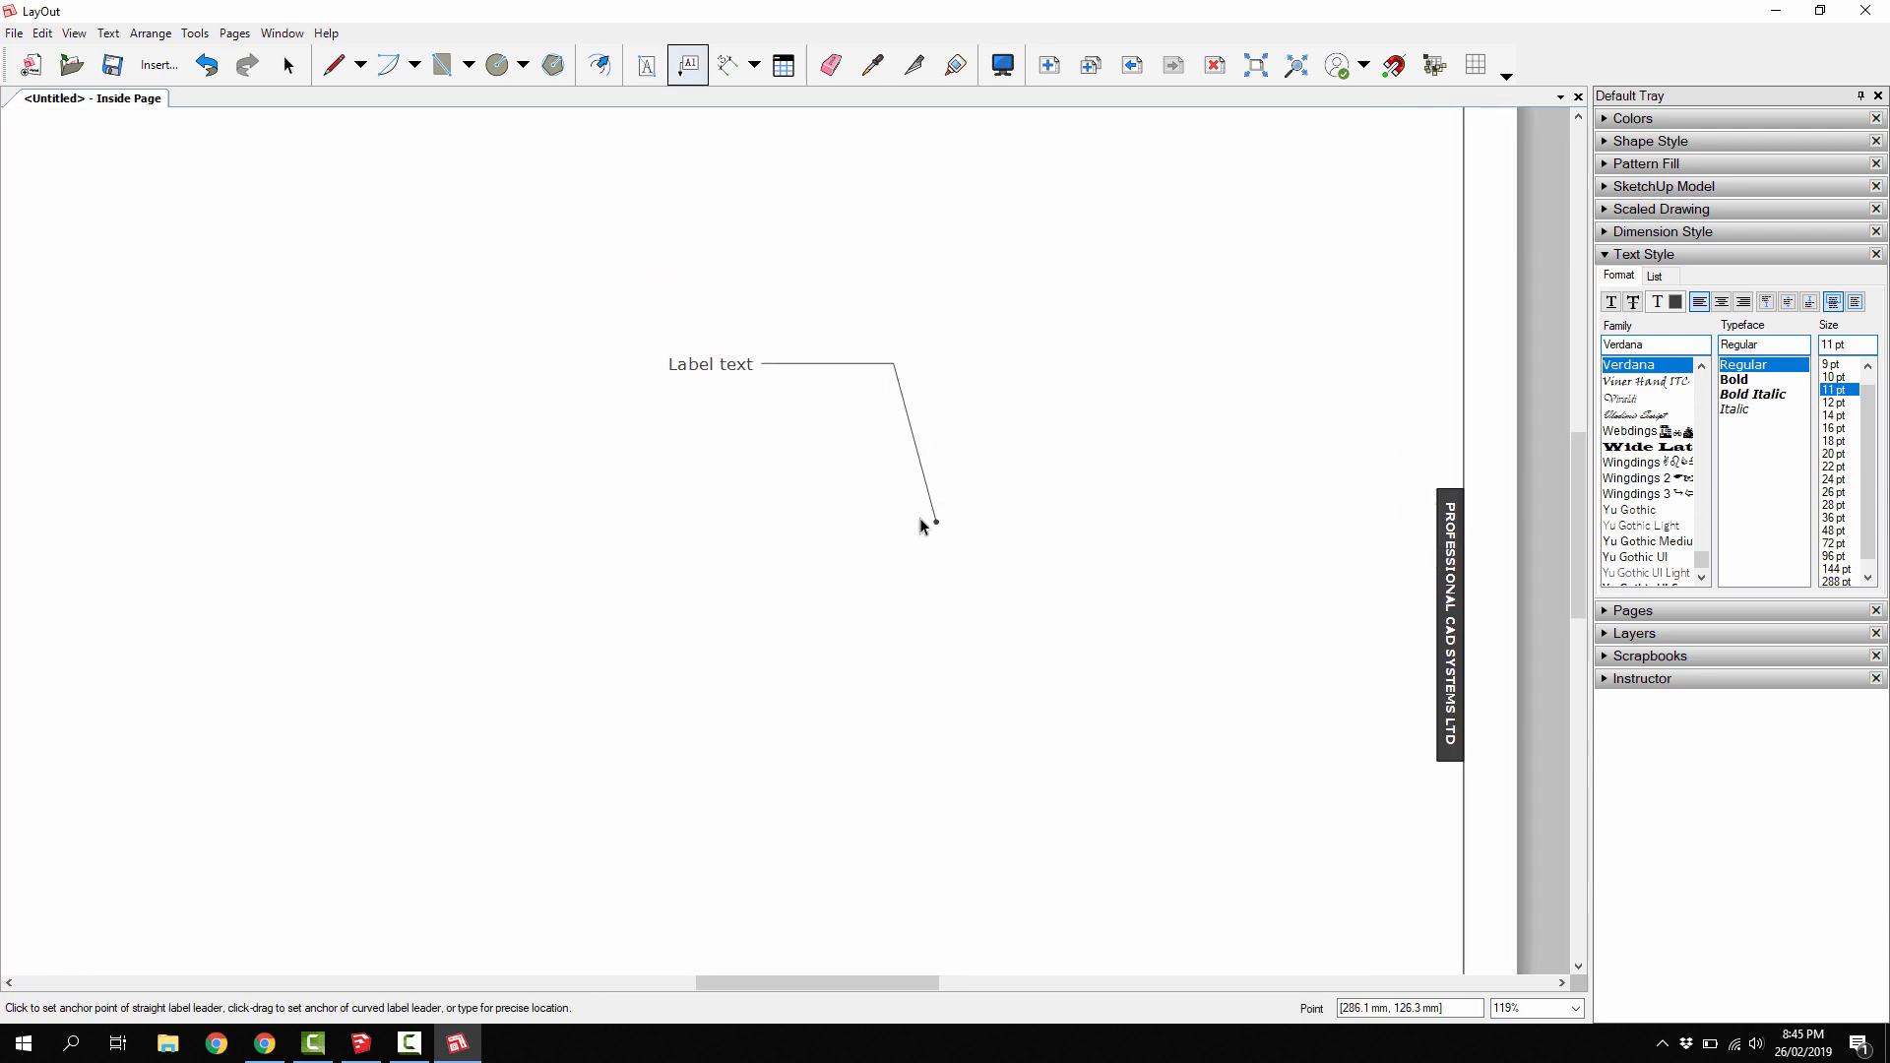
key(e)
click(911, 429)
key(space)
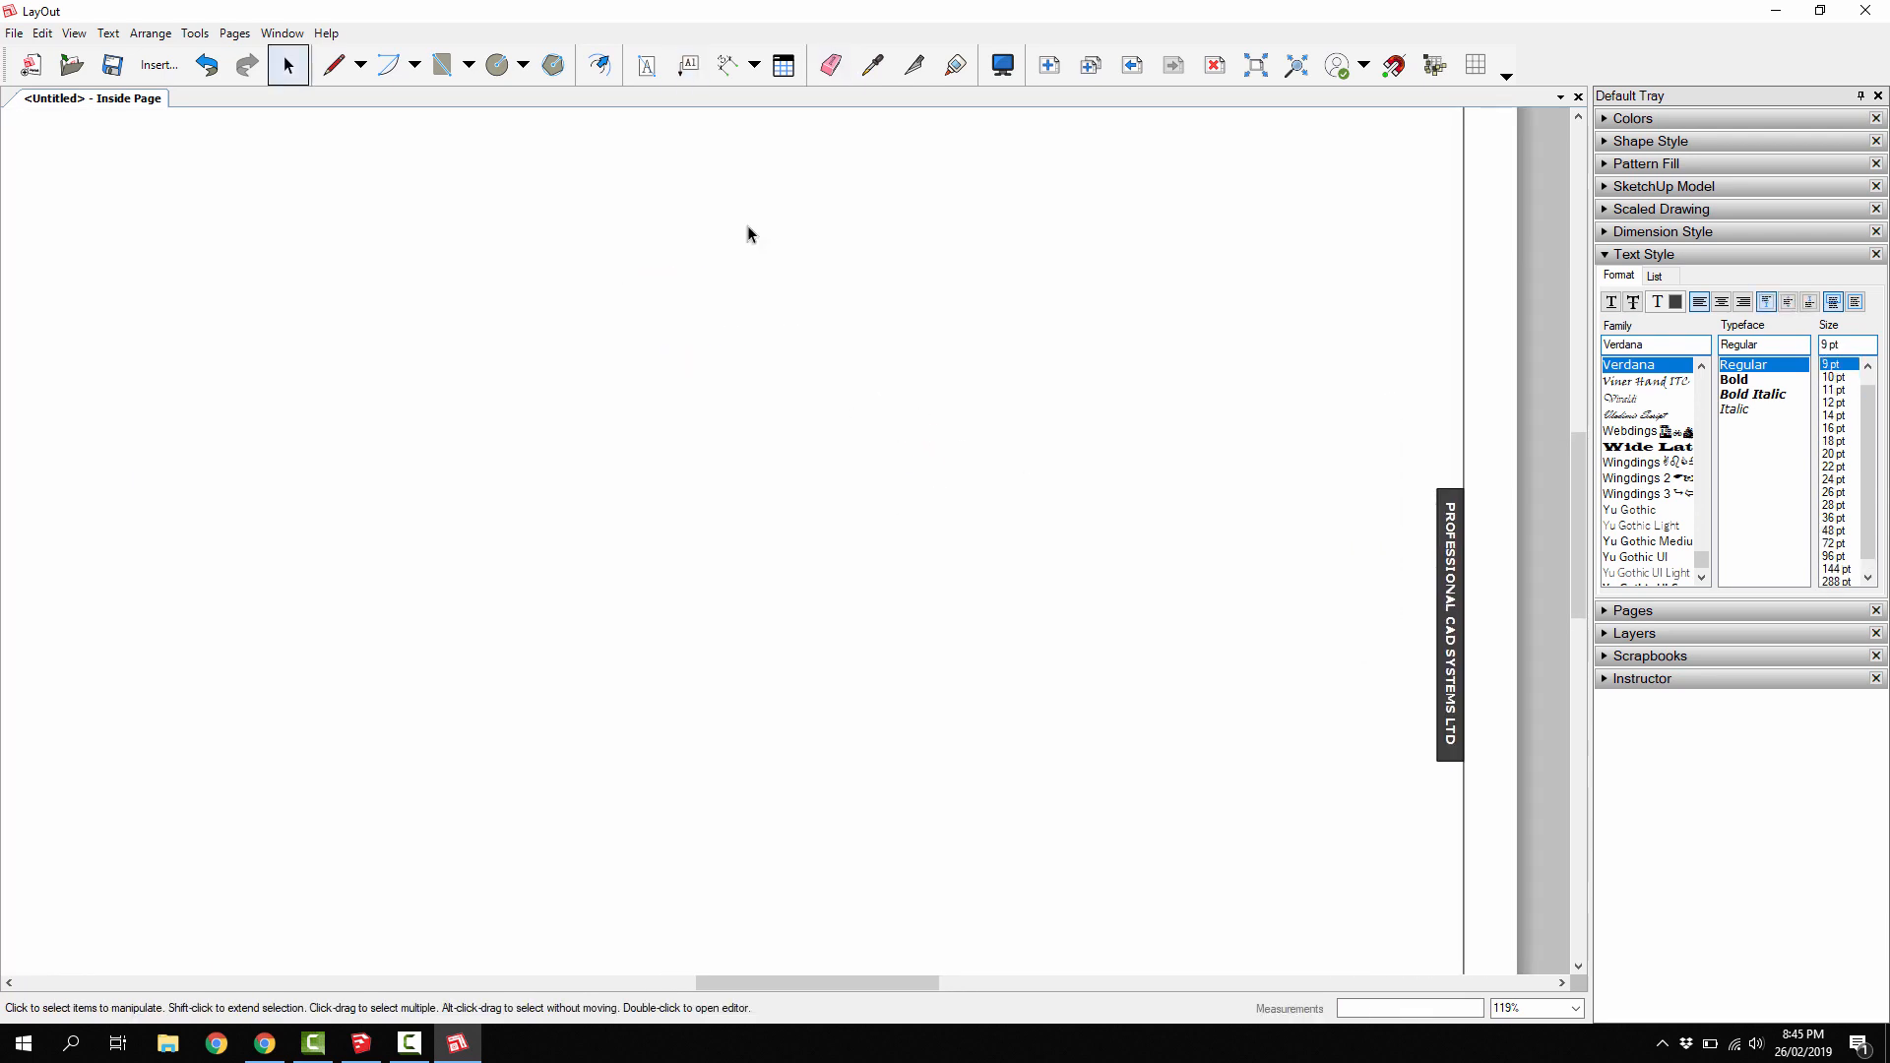
- Set the Label tool's default start arrow to a solid filled arrowhead in the shape style
click(702, 73)
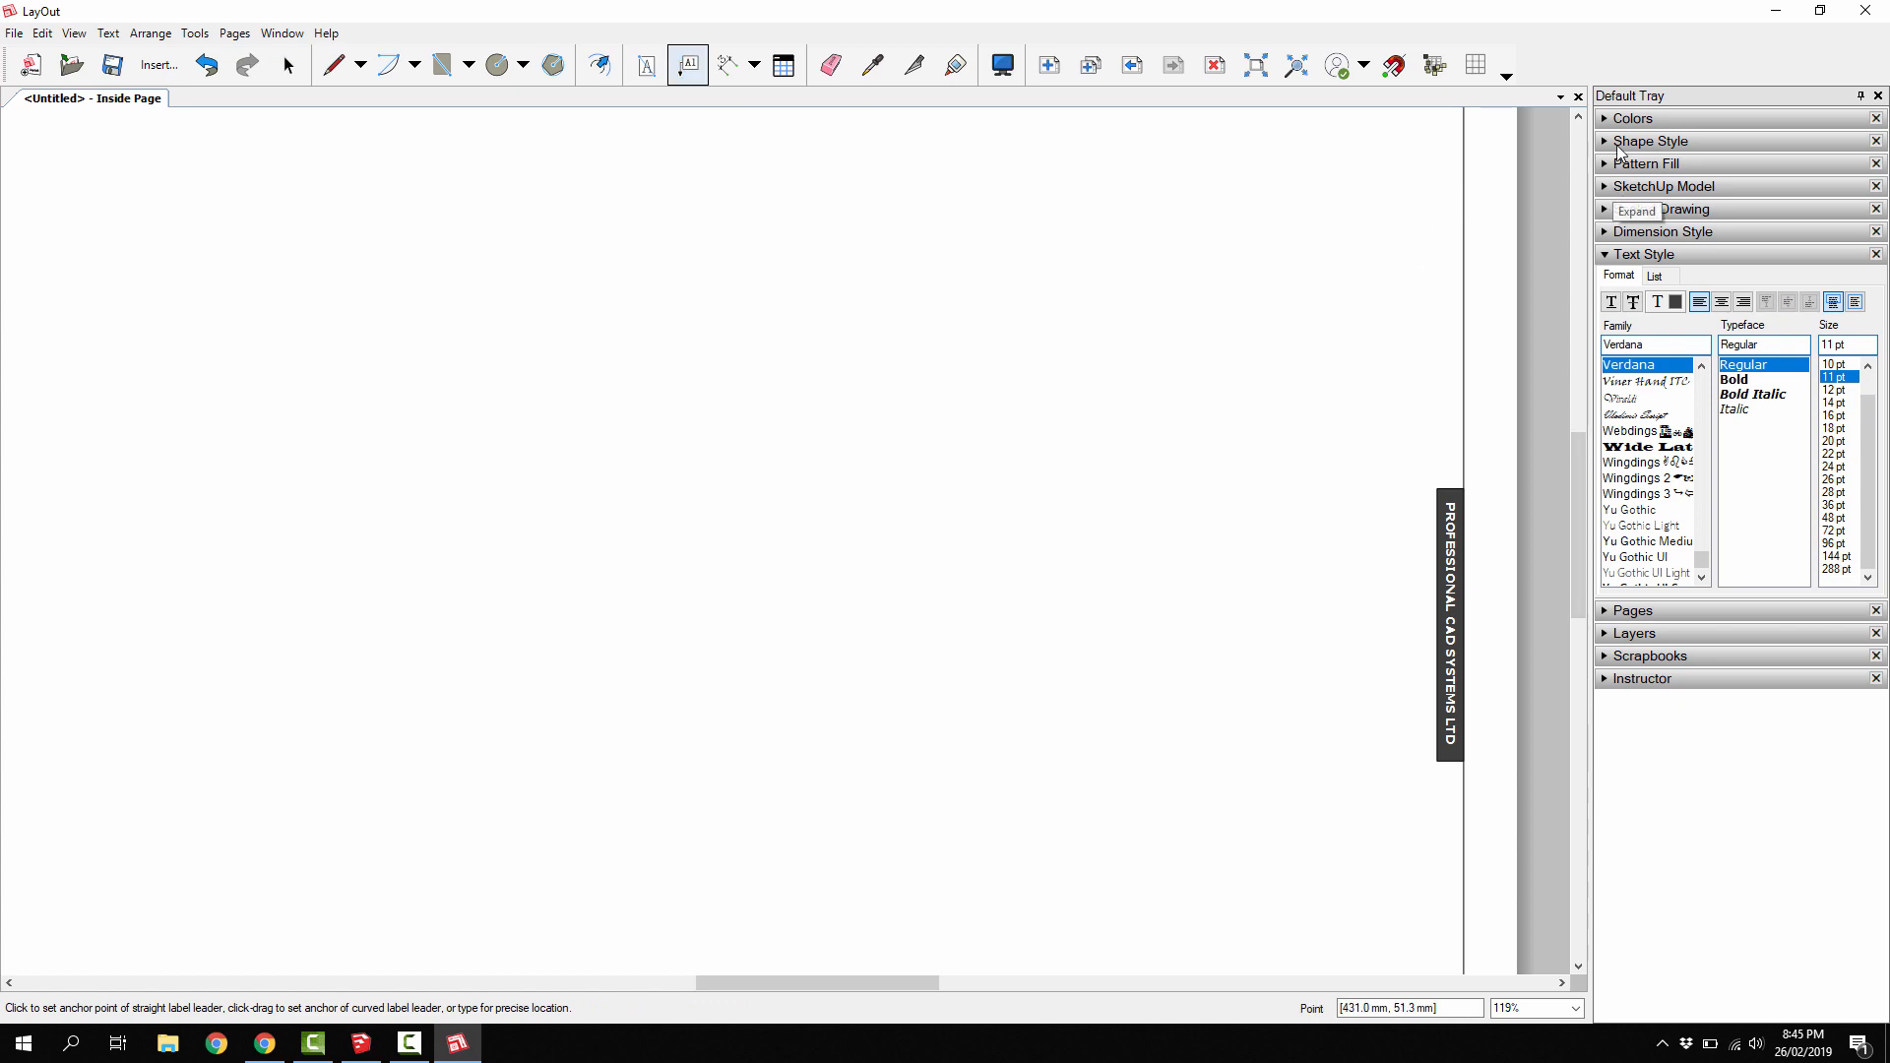
click(1622, 141)
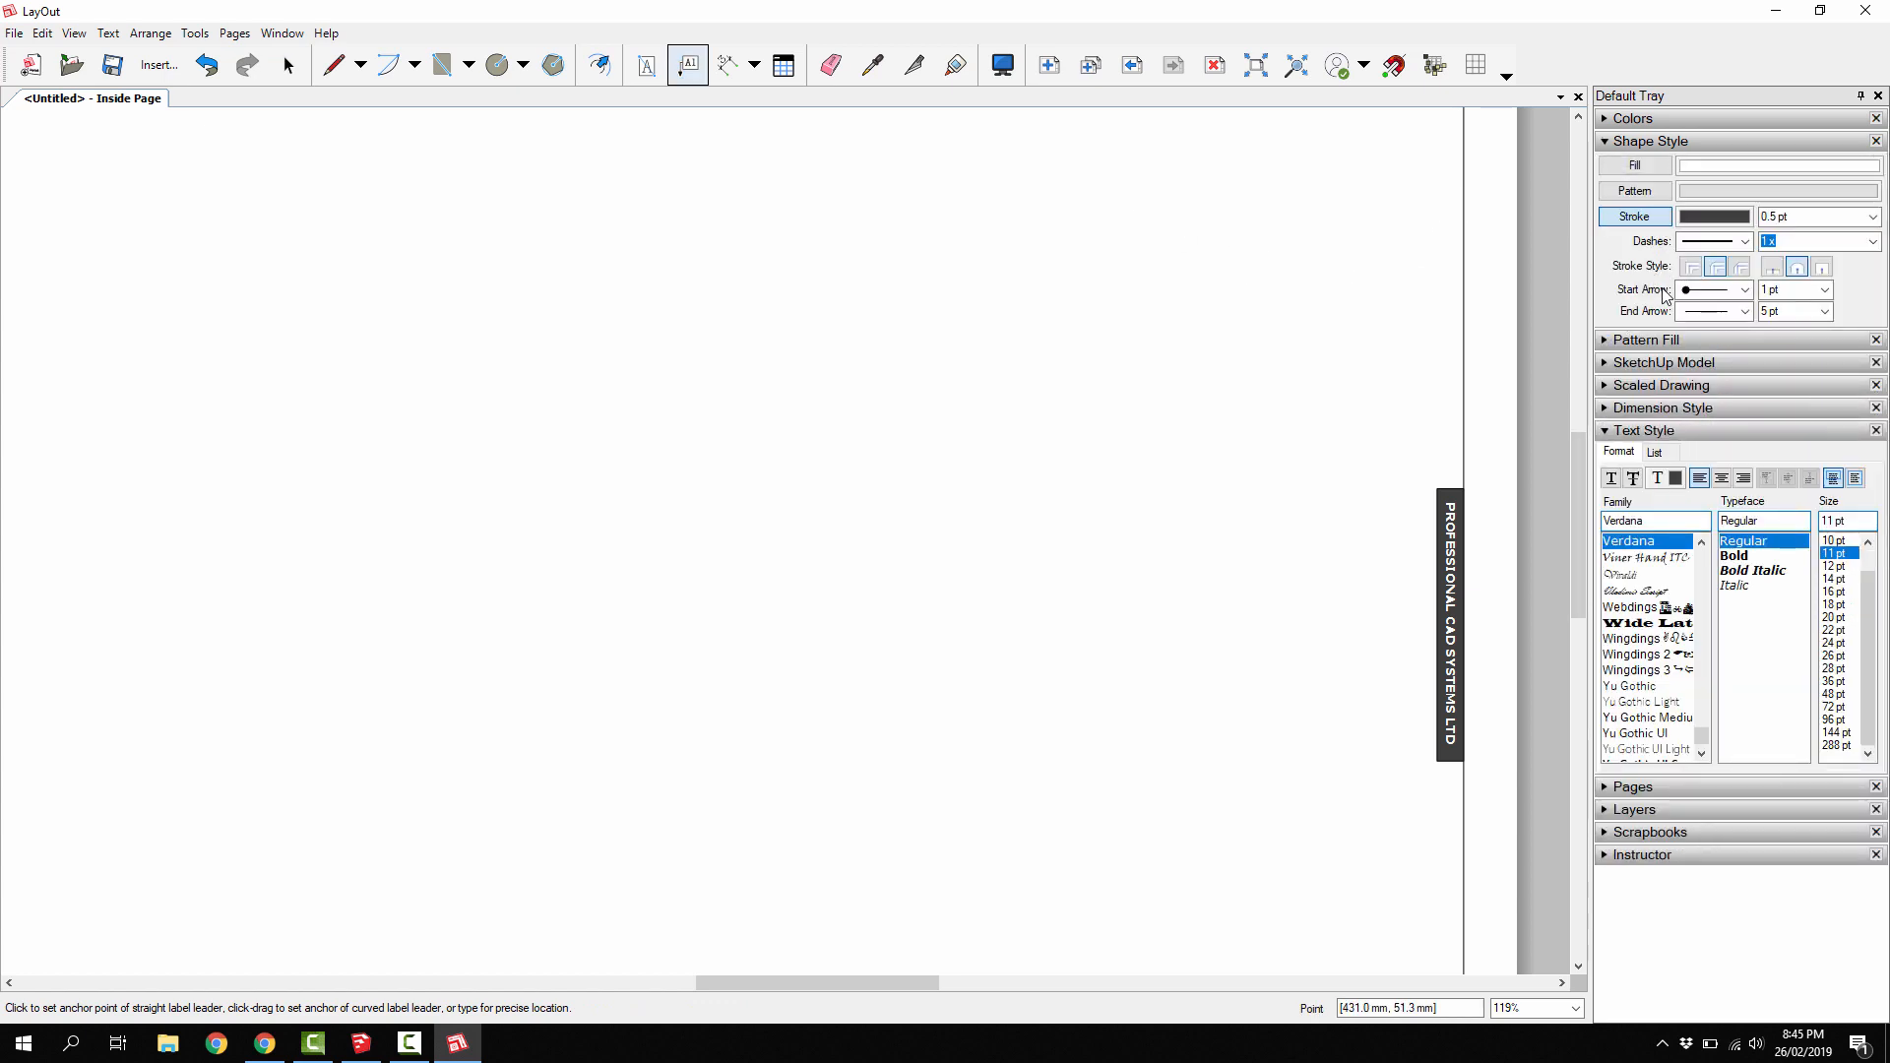
click(1744, 289)
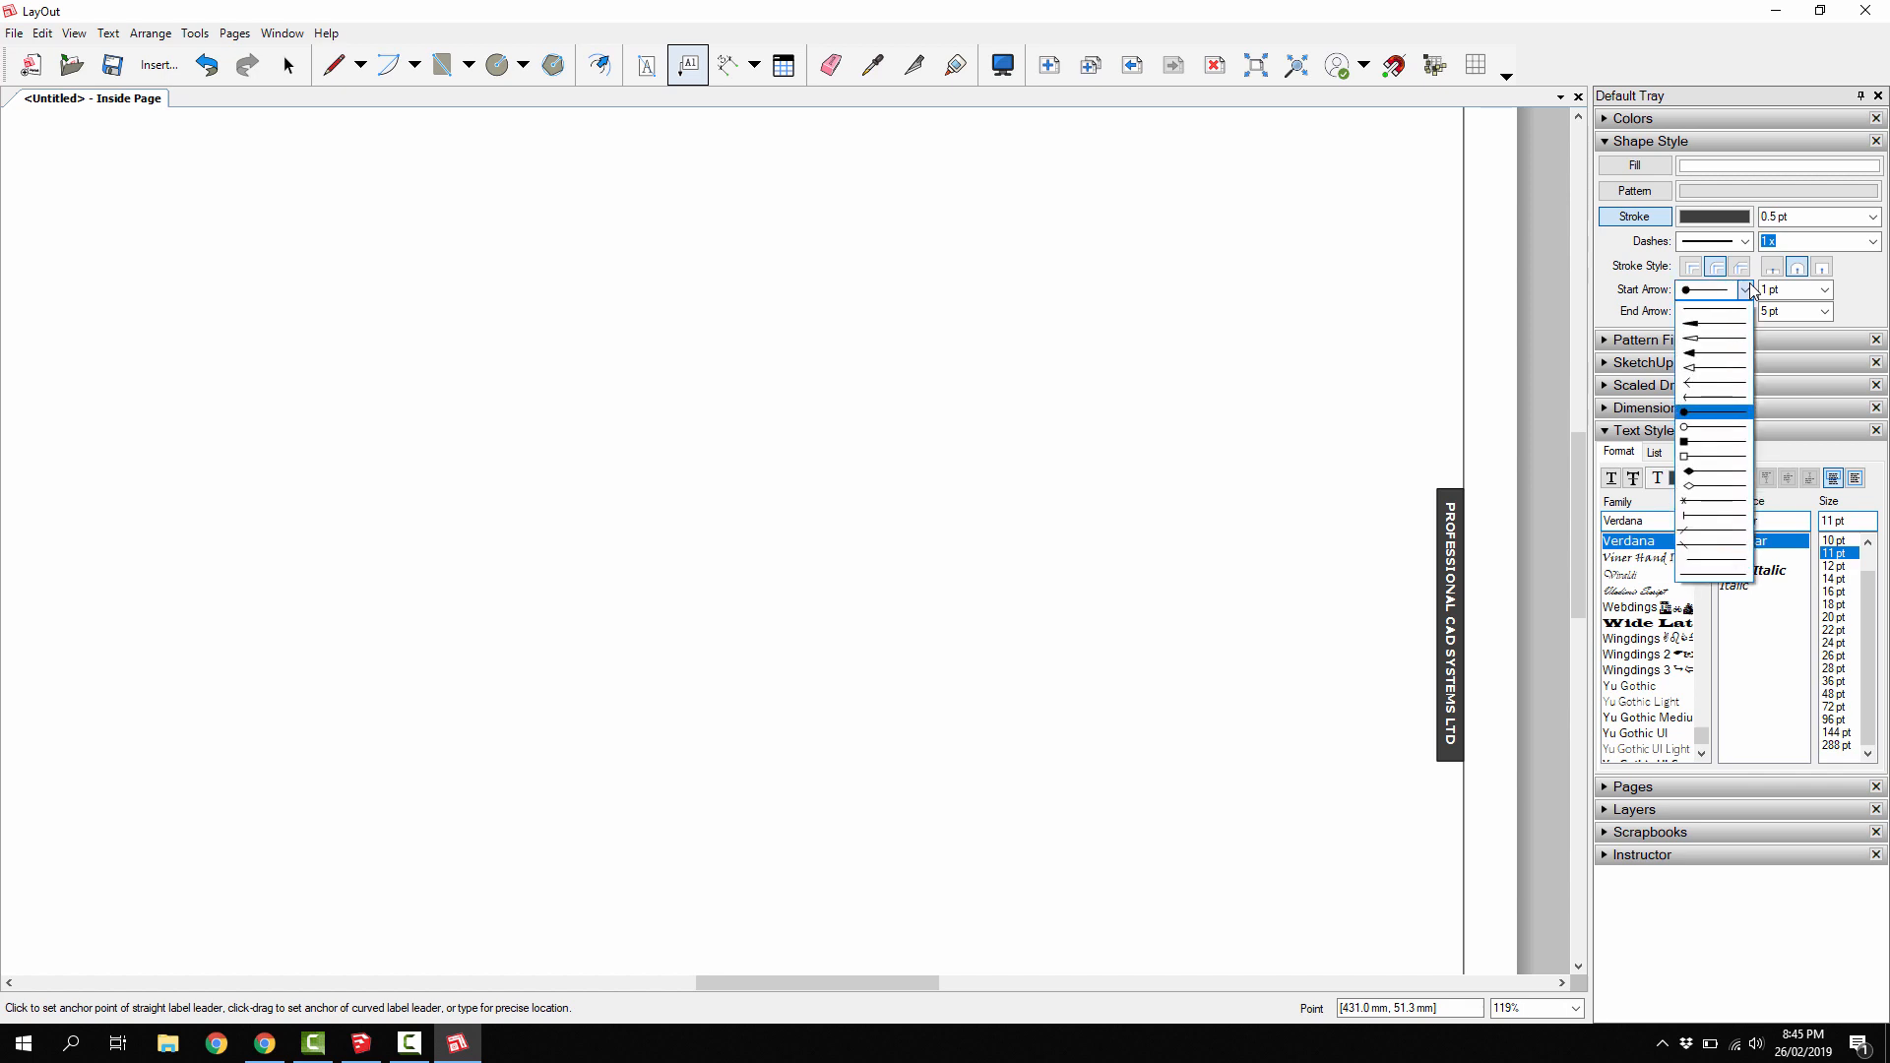
click(1717, 352)
- Place a sample label with an angled leader and its default text on the inside page to test the arrowhead
click(932, 544)
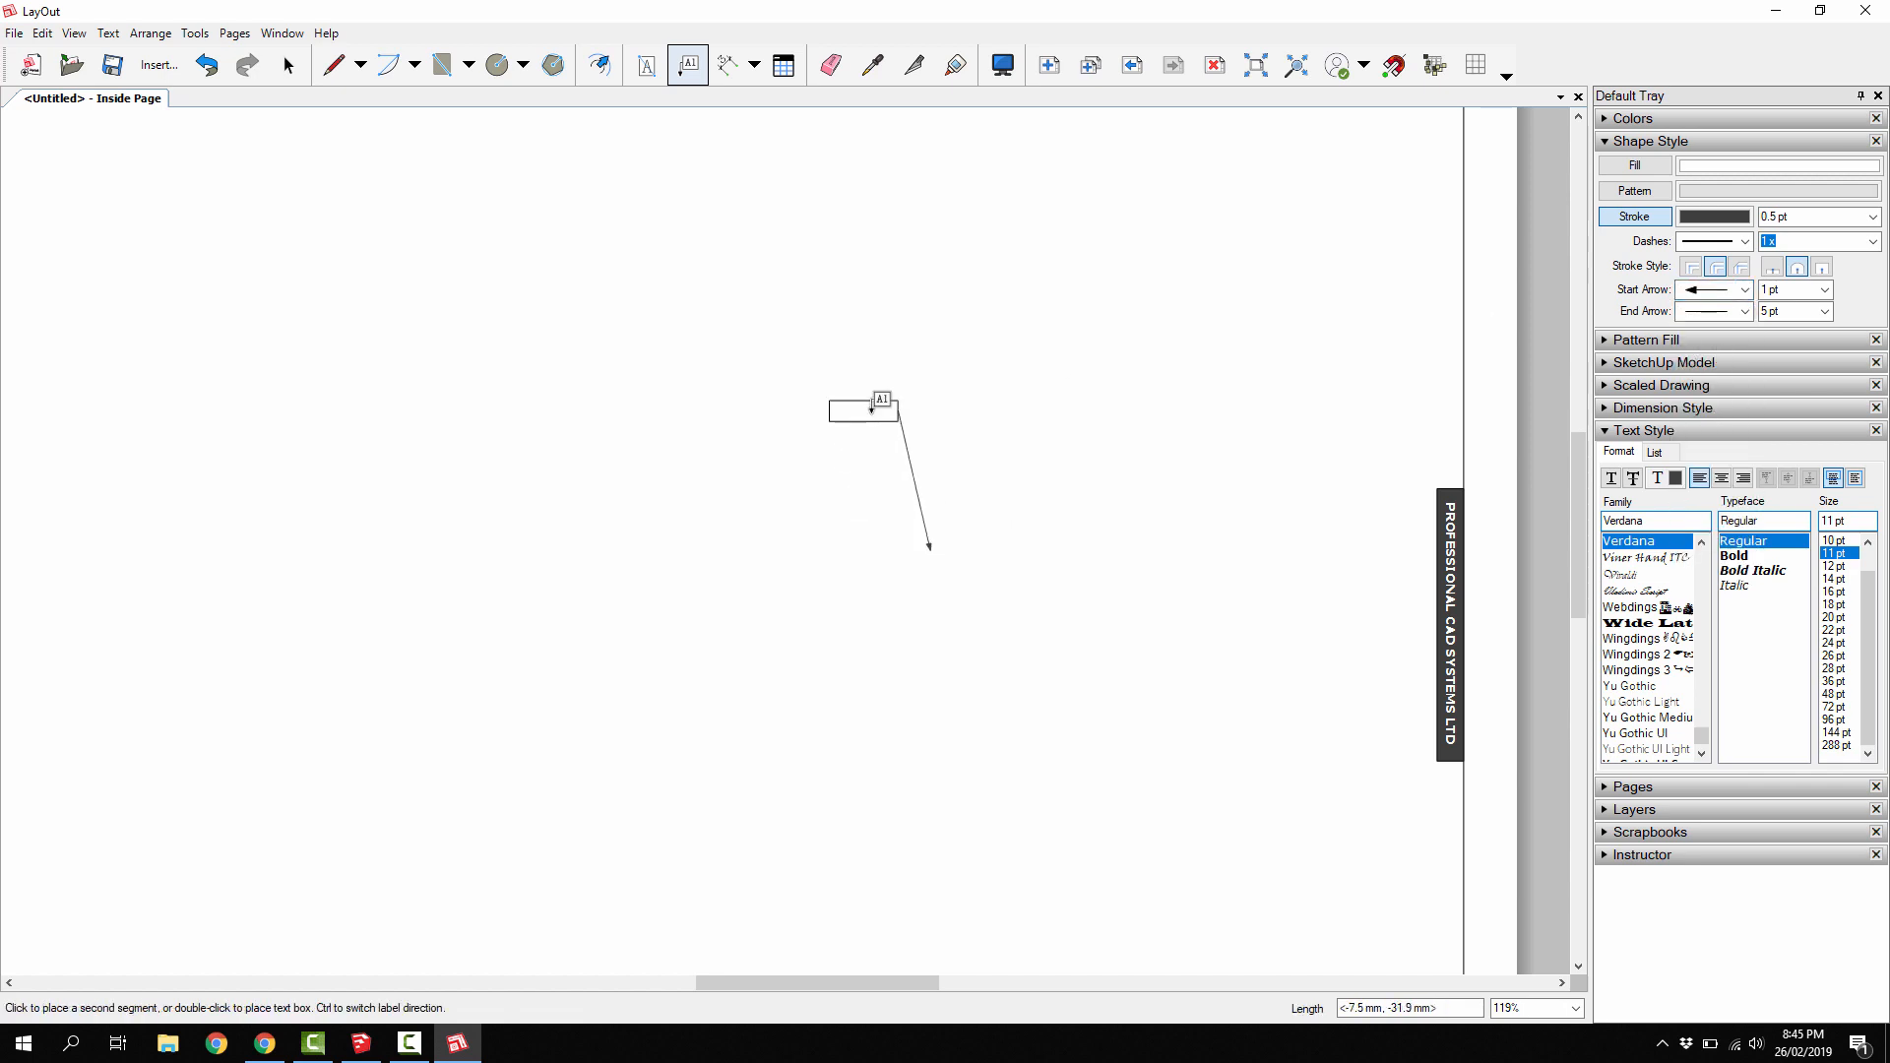
click(866, 413)
click(725, 413)
key(Escape)
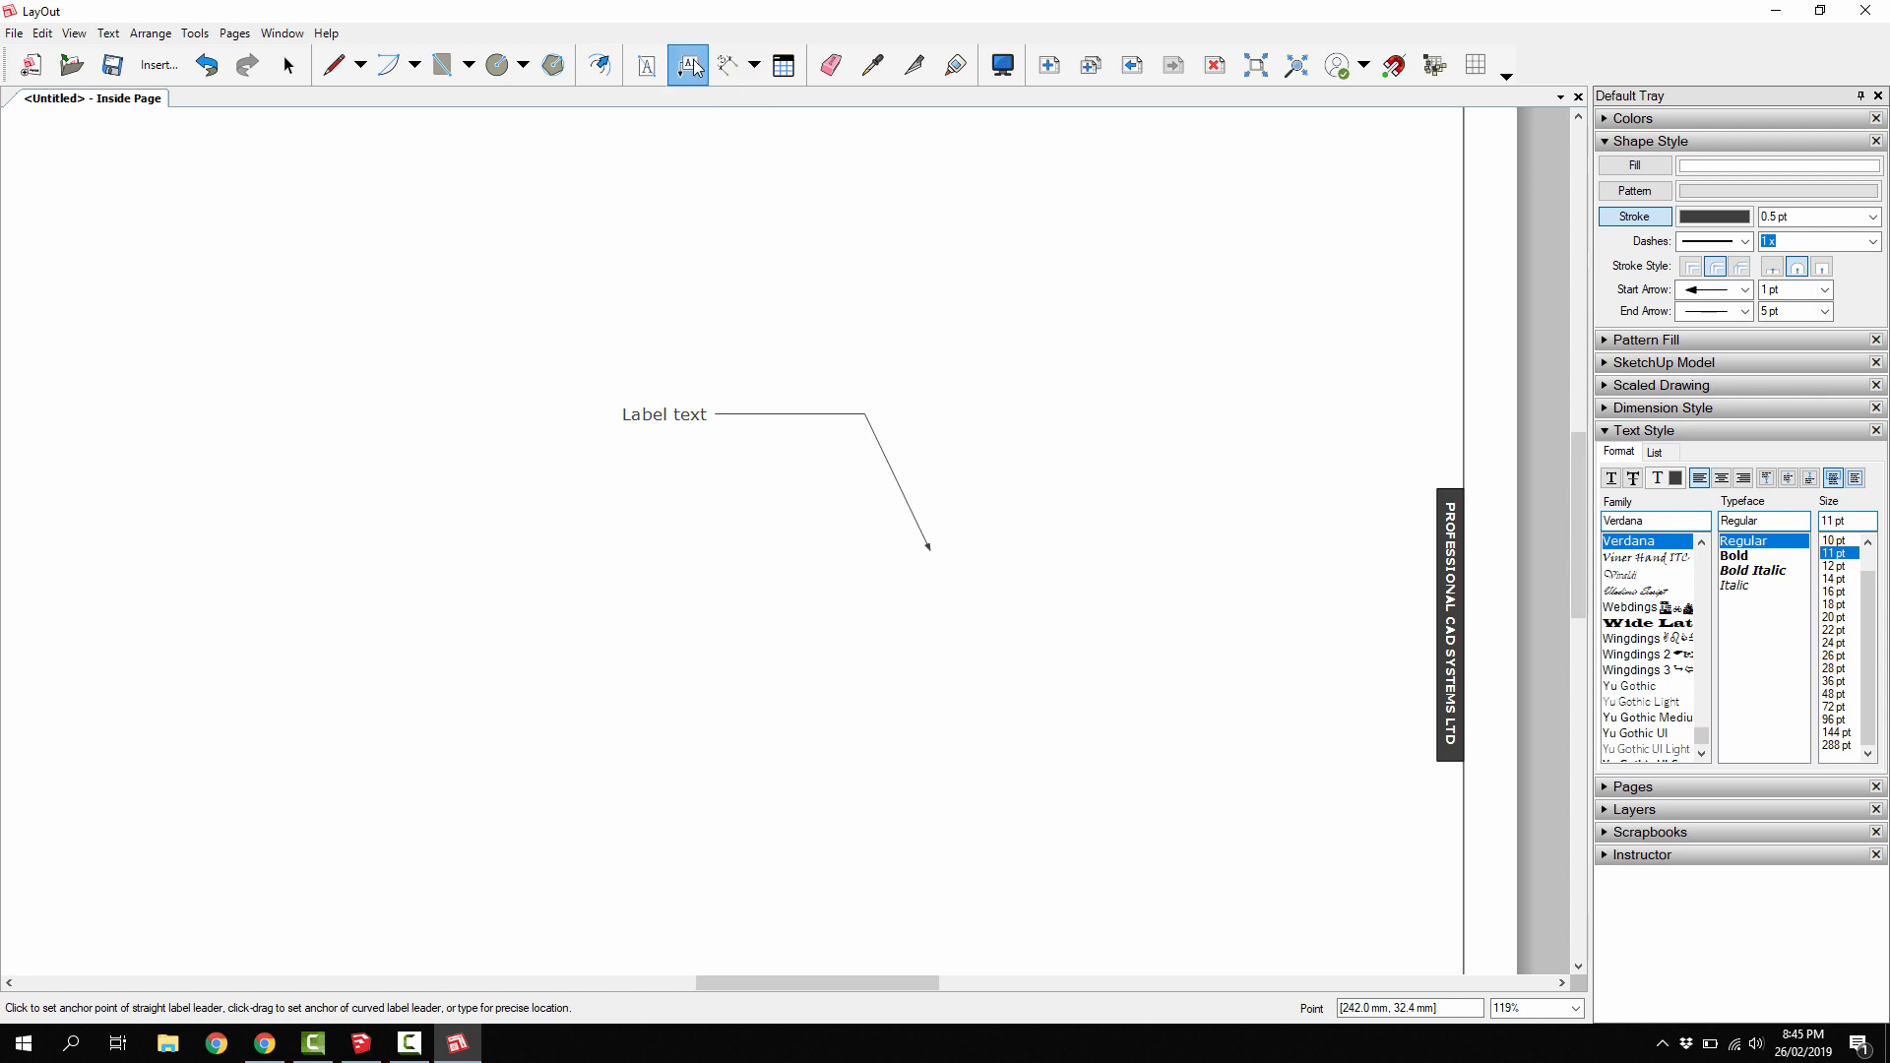
- Set the Label tool's start arrow size to 2 pt and place a second sample label below the first
click(1817, 292)
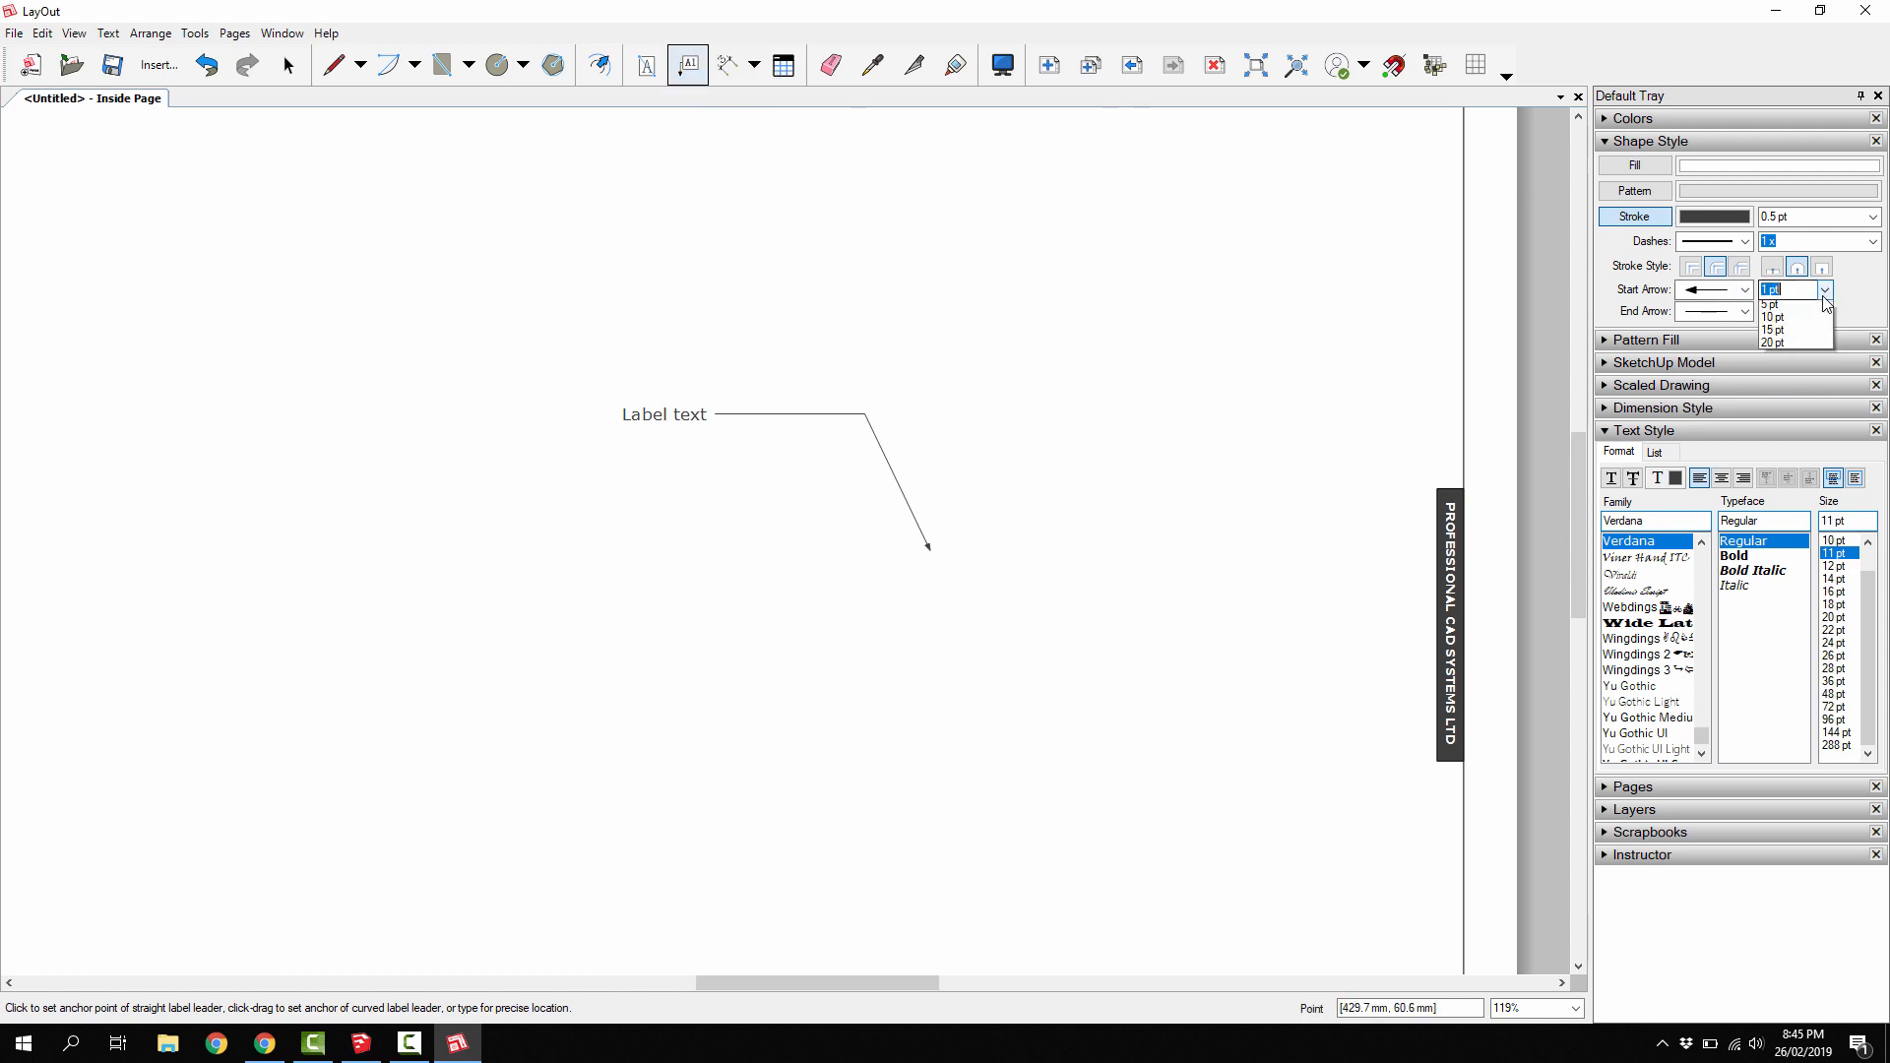
click(1786, 344)
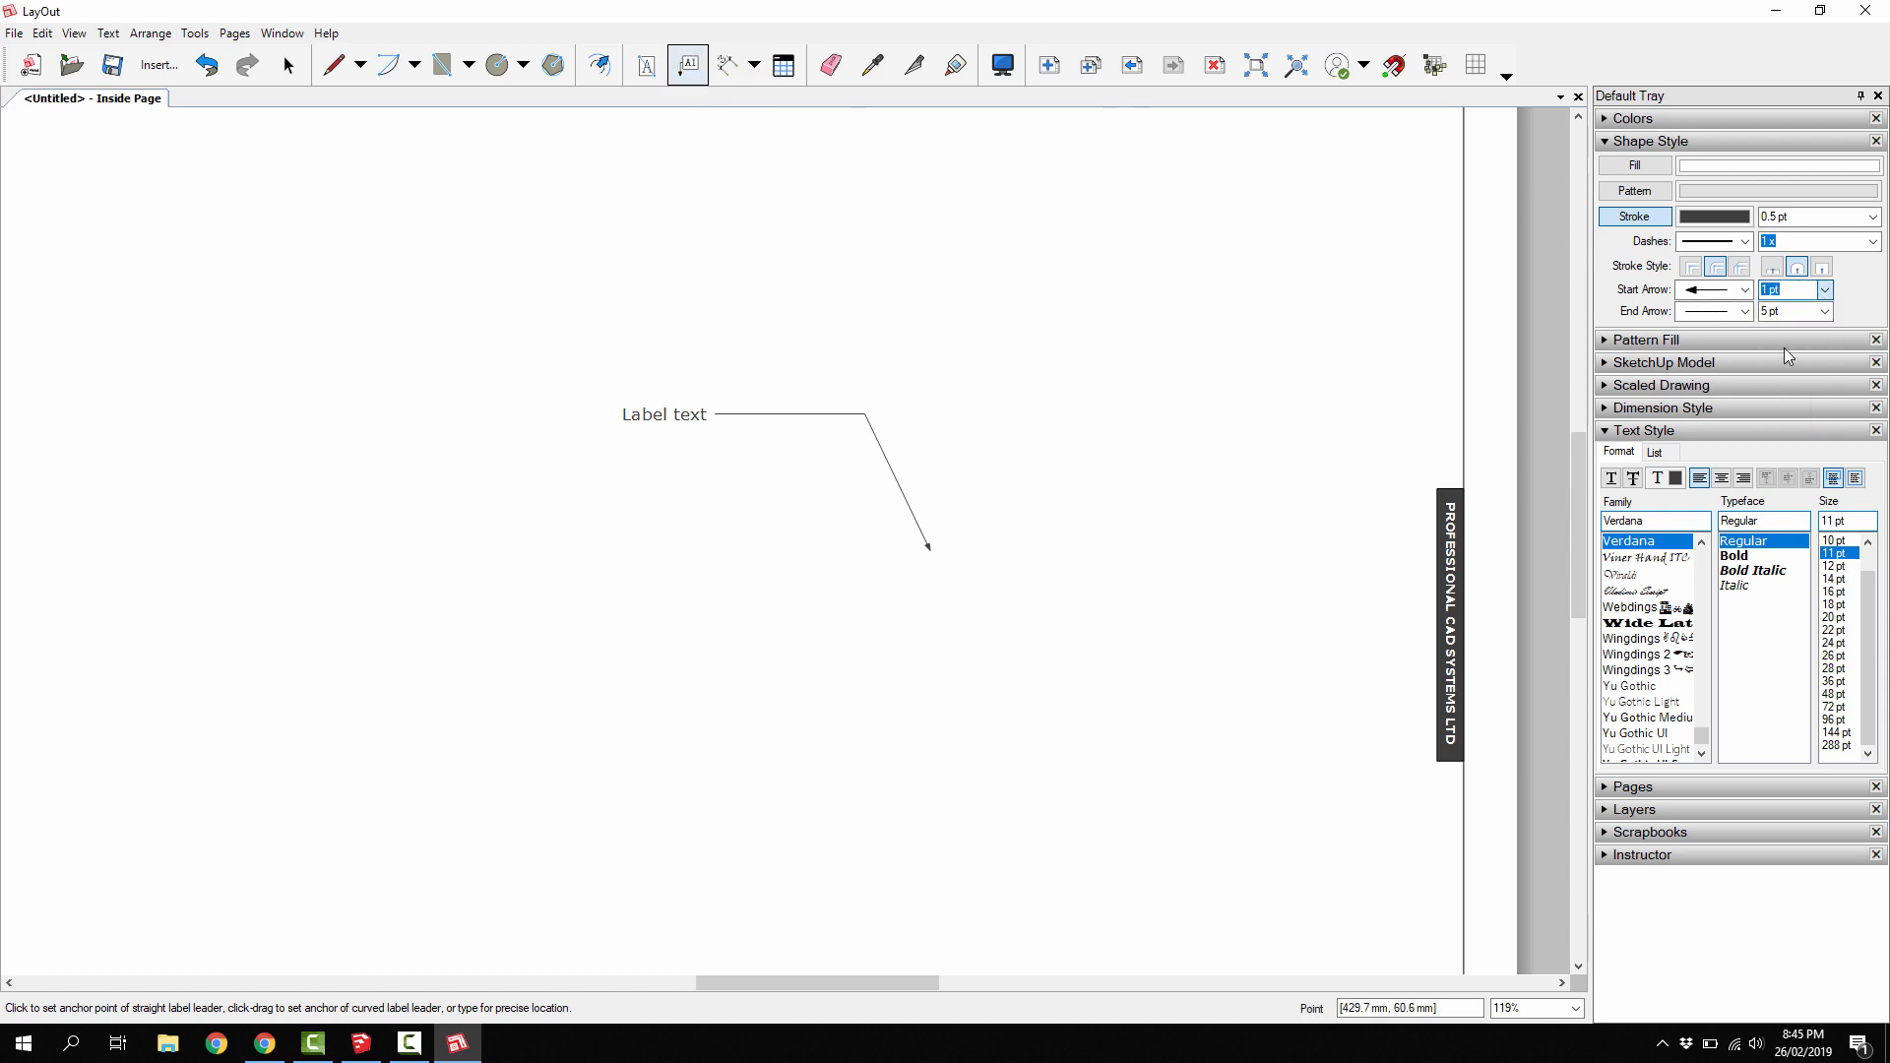
click(716, 721)
click(658, 602)
click(578, 603)
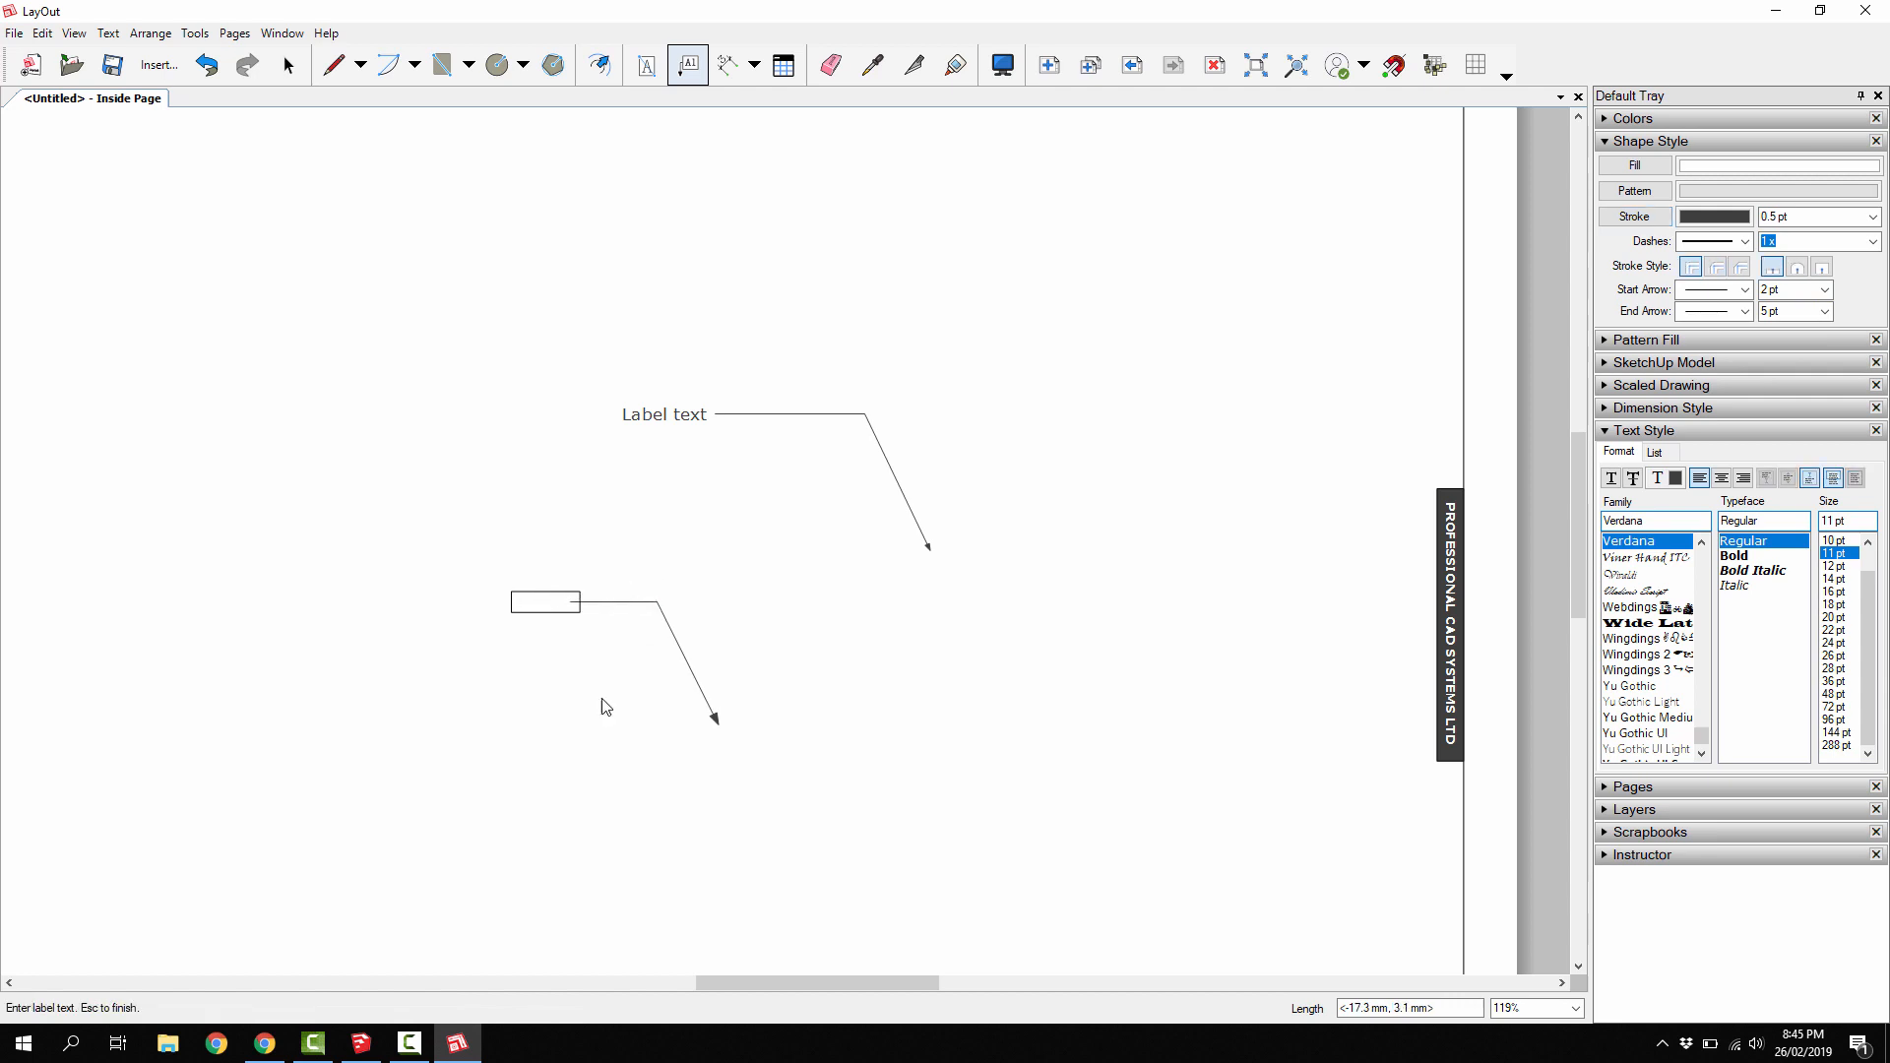
click(581, 768)
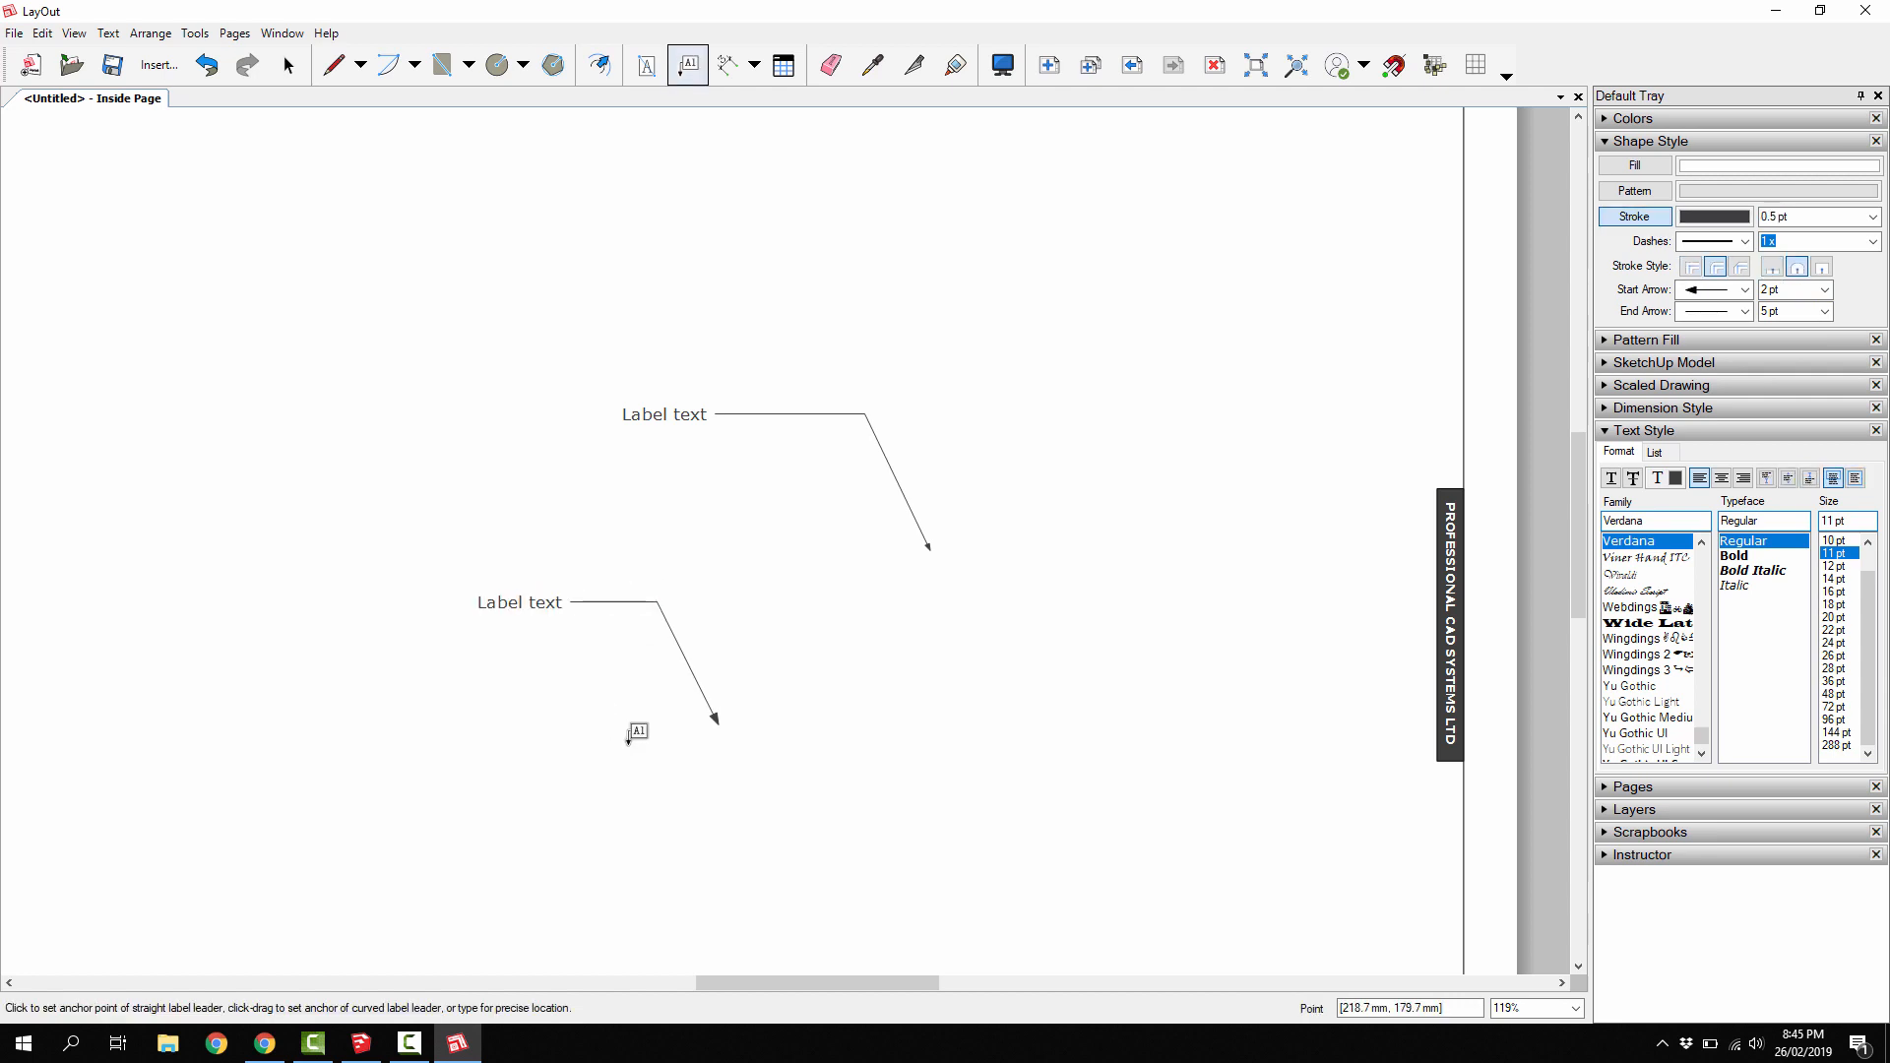
- Erase both sample labels from the inside page
key(e)
click(675, 624)
click(807, 423)
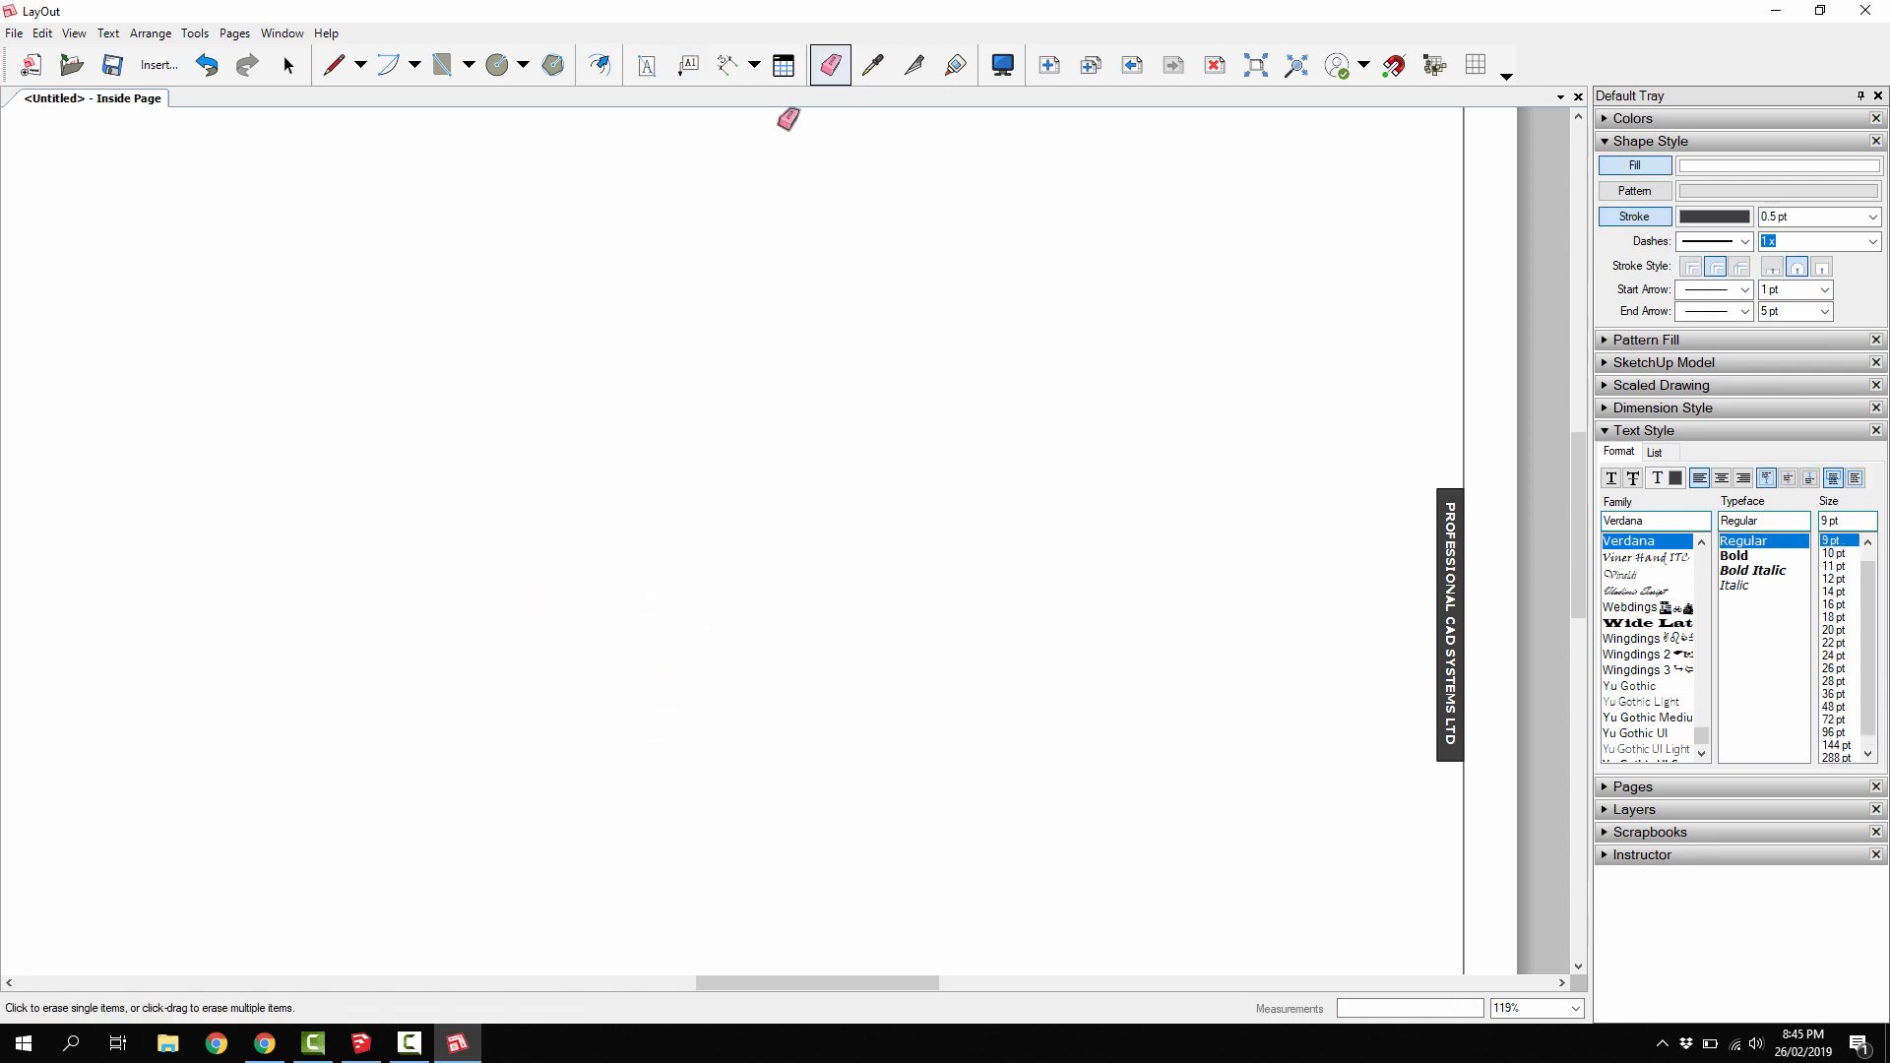
- Set the Linear Dimension tool's default start and end arrows to diagonal slash ticks
click(729, 65)
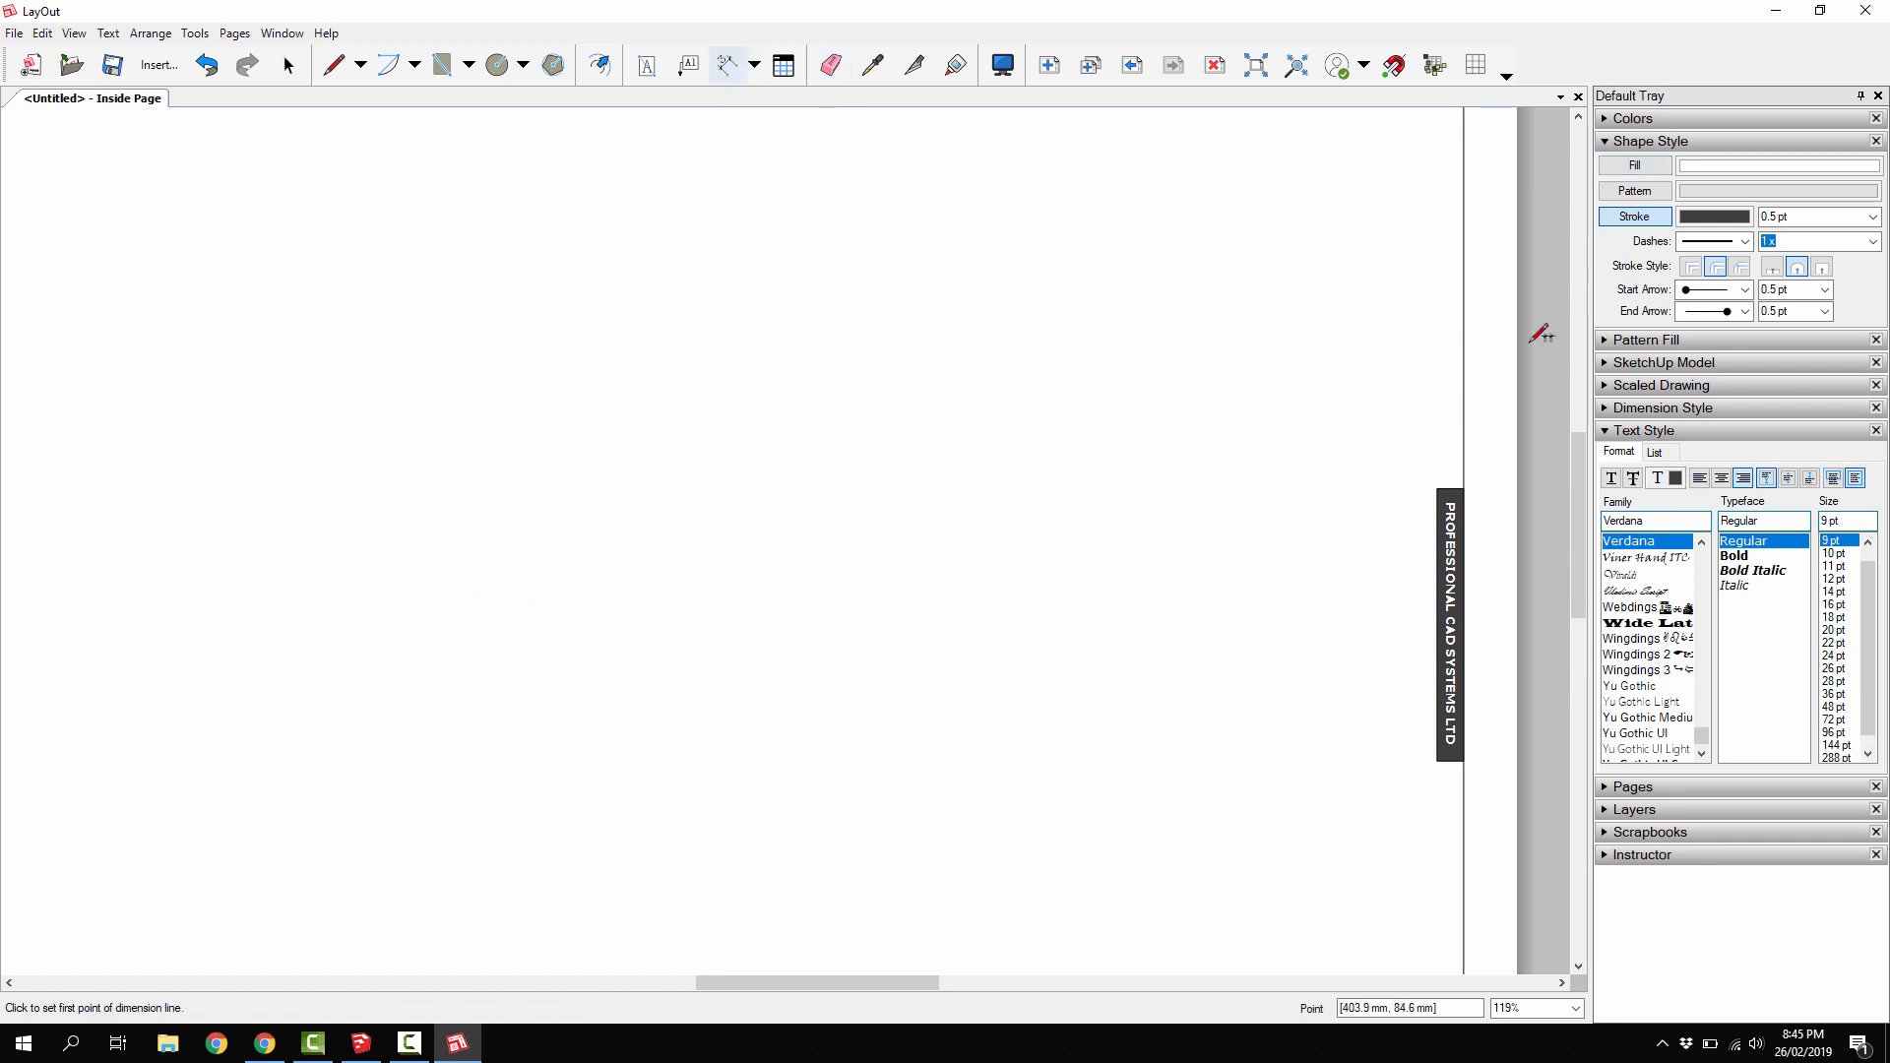
click(1745, 290)
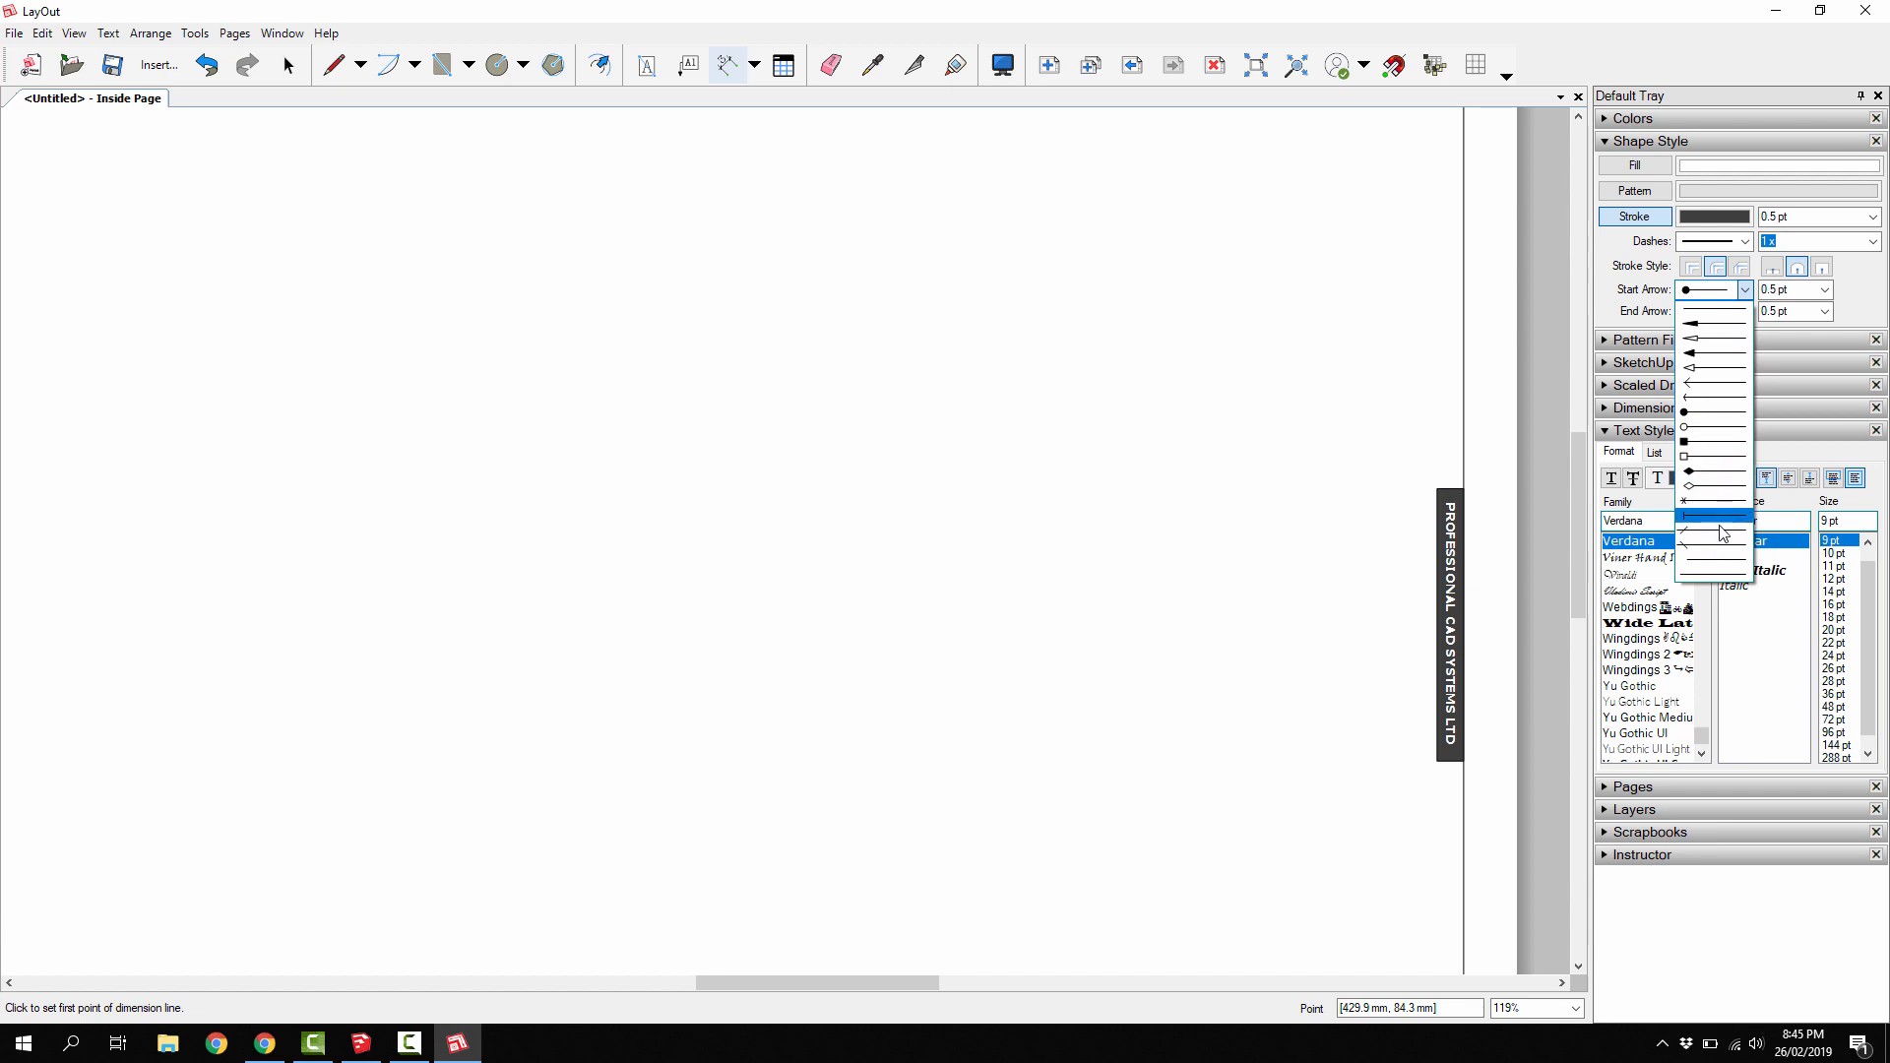
click(1722, 532)
click(1745, 311)
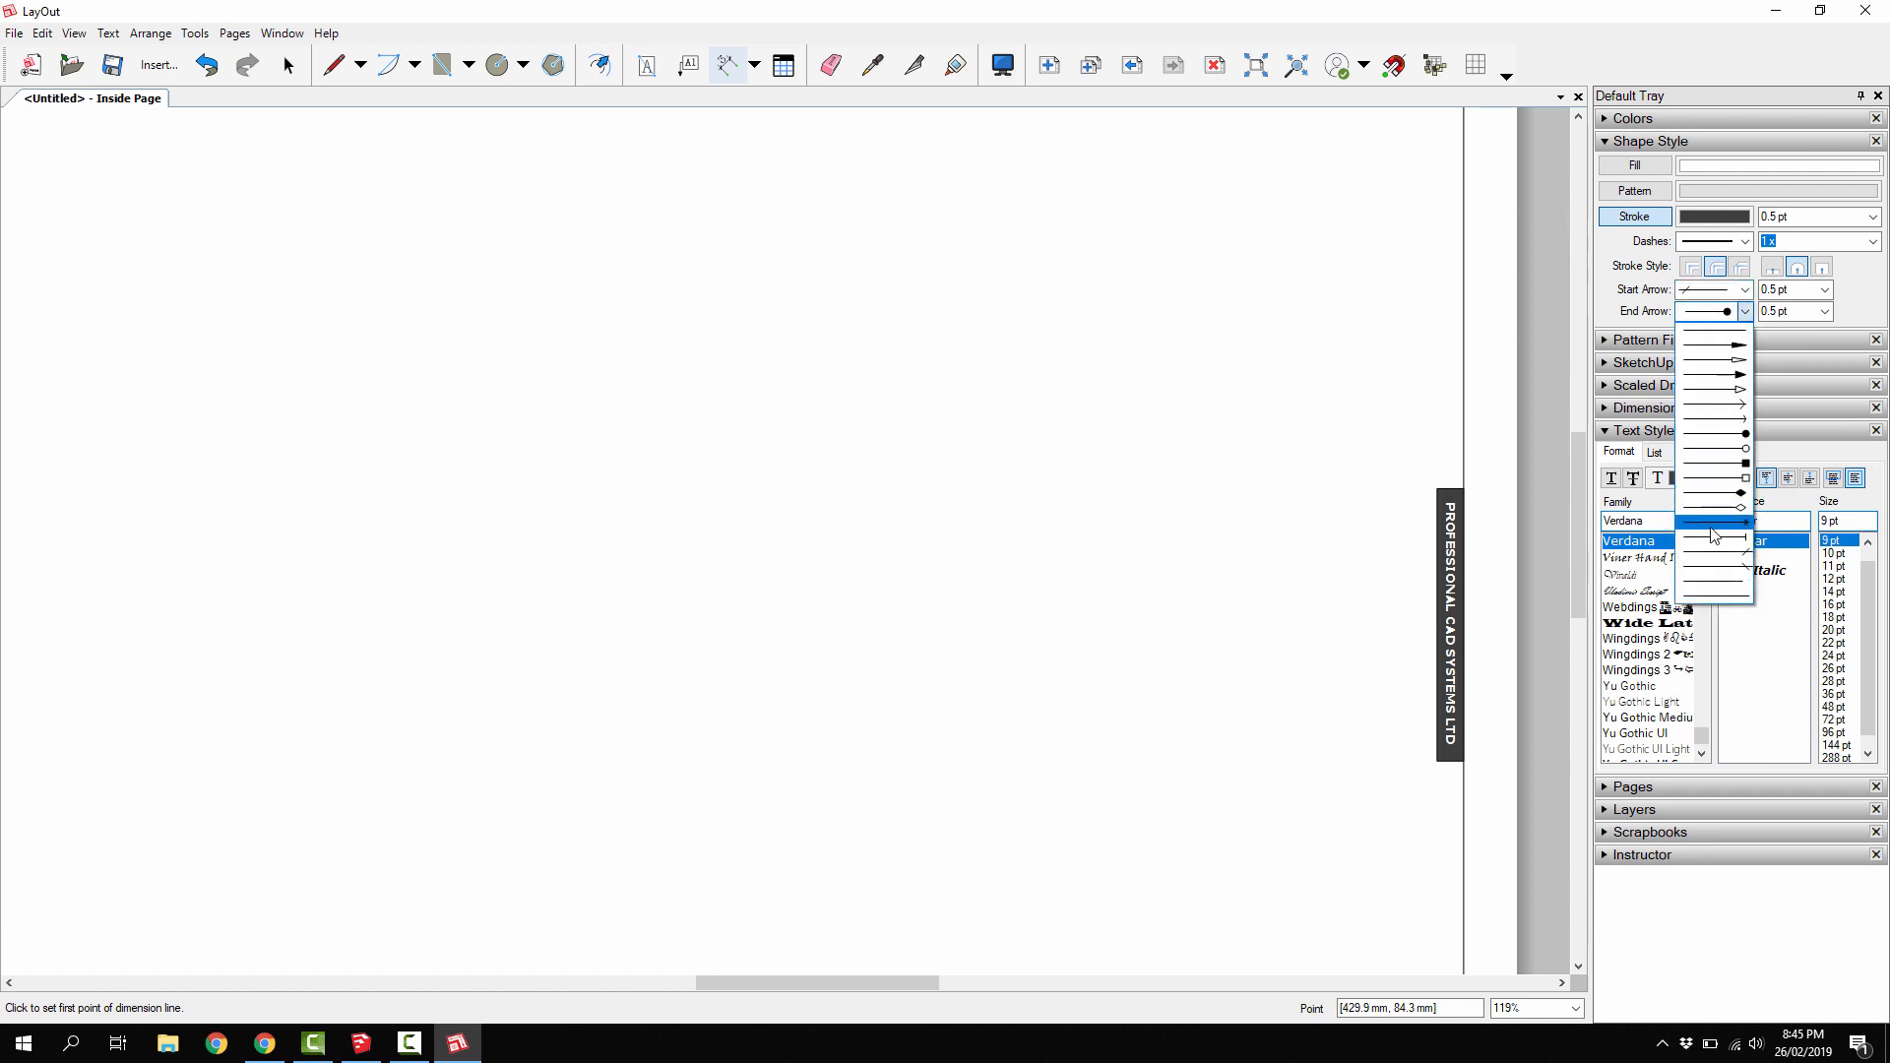
click(1714, 537)
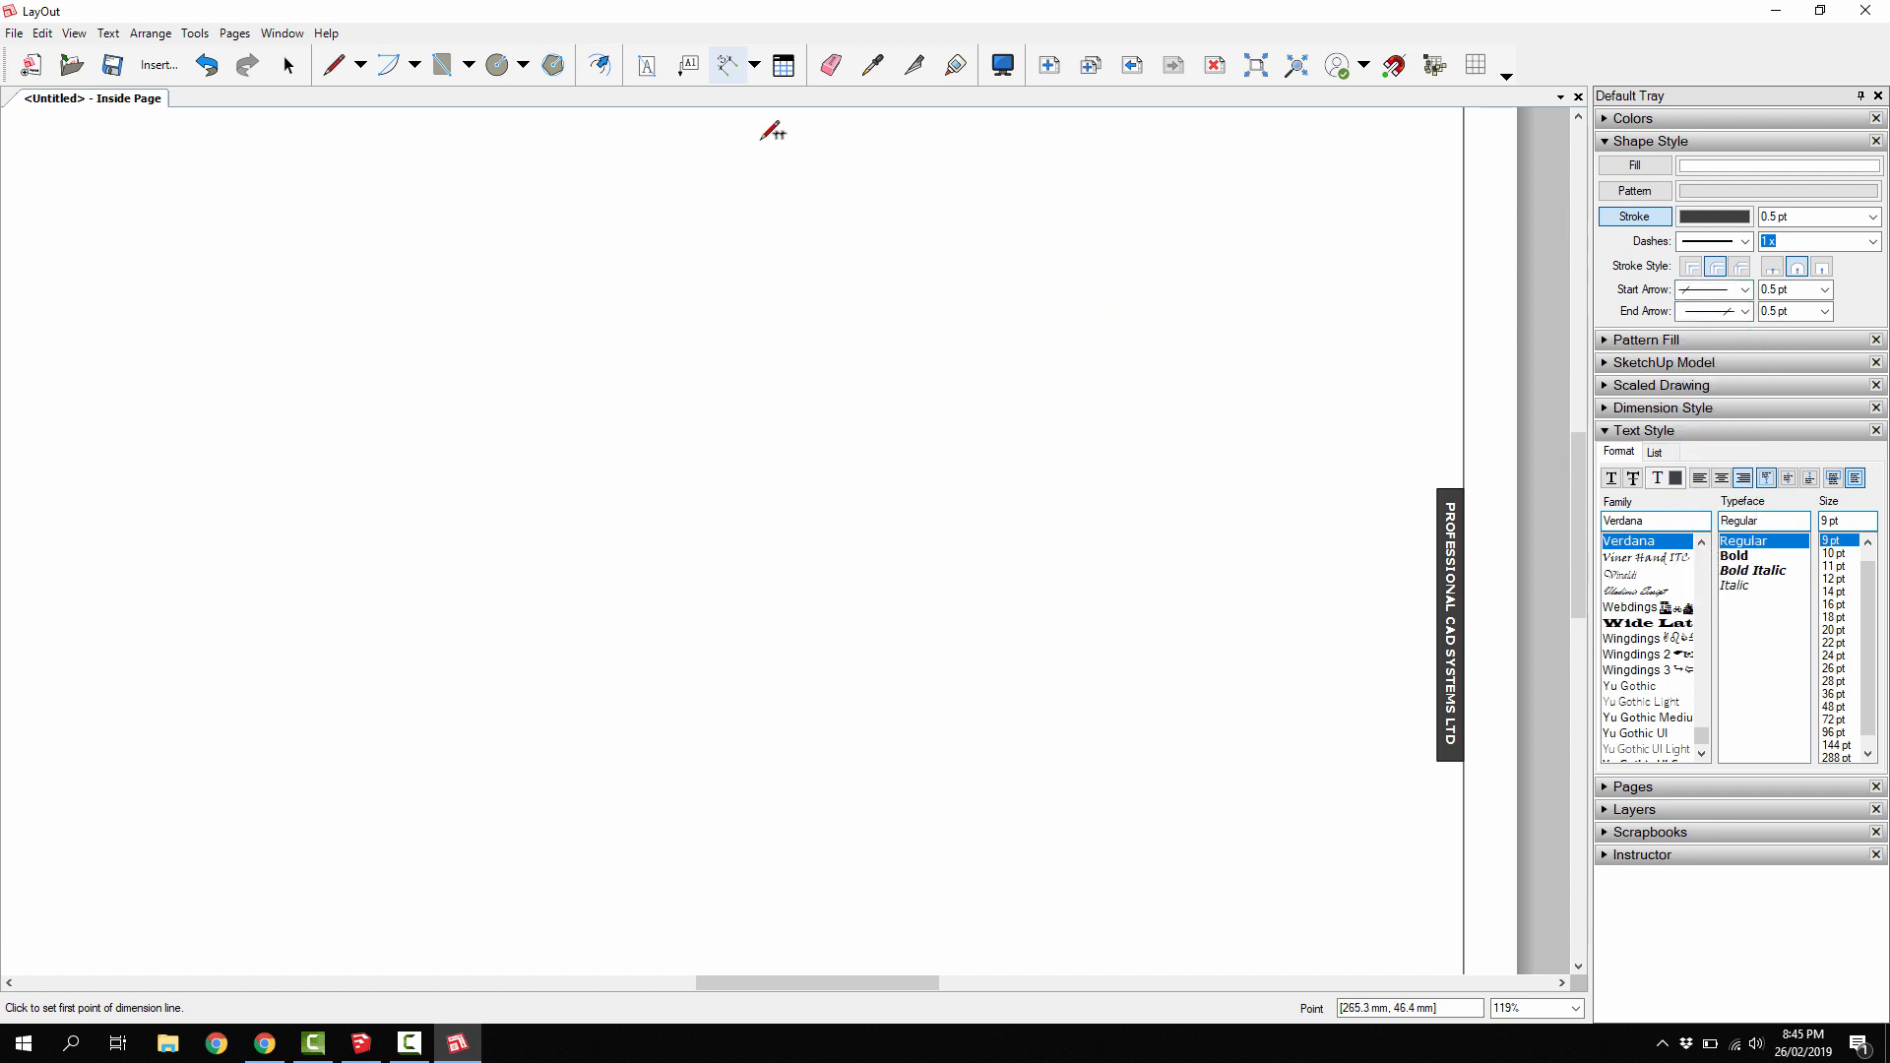
- Set the default dimension length units to Millimeter with a precision of 1
click(1608, 437)
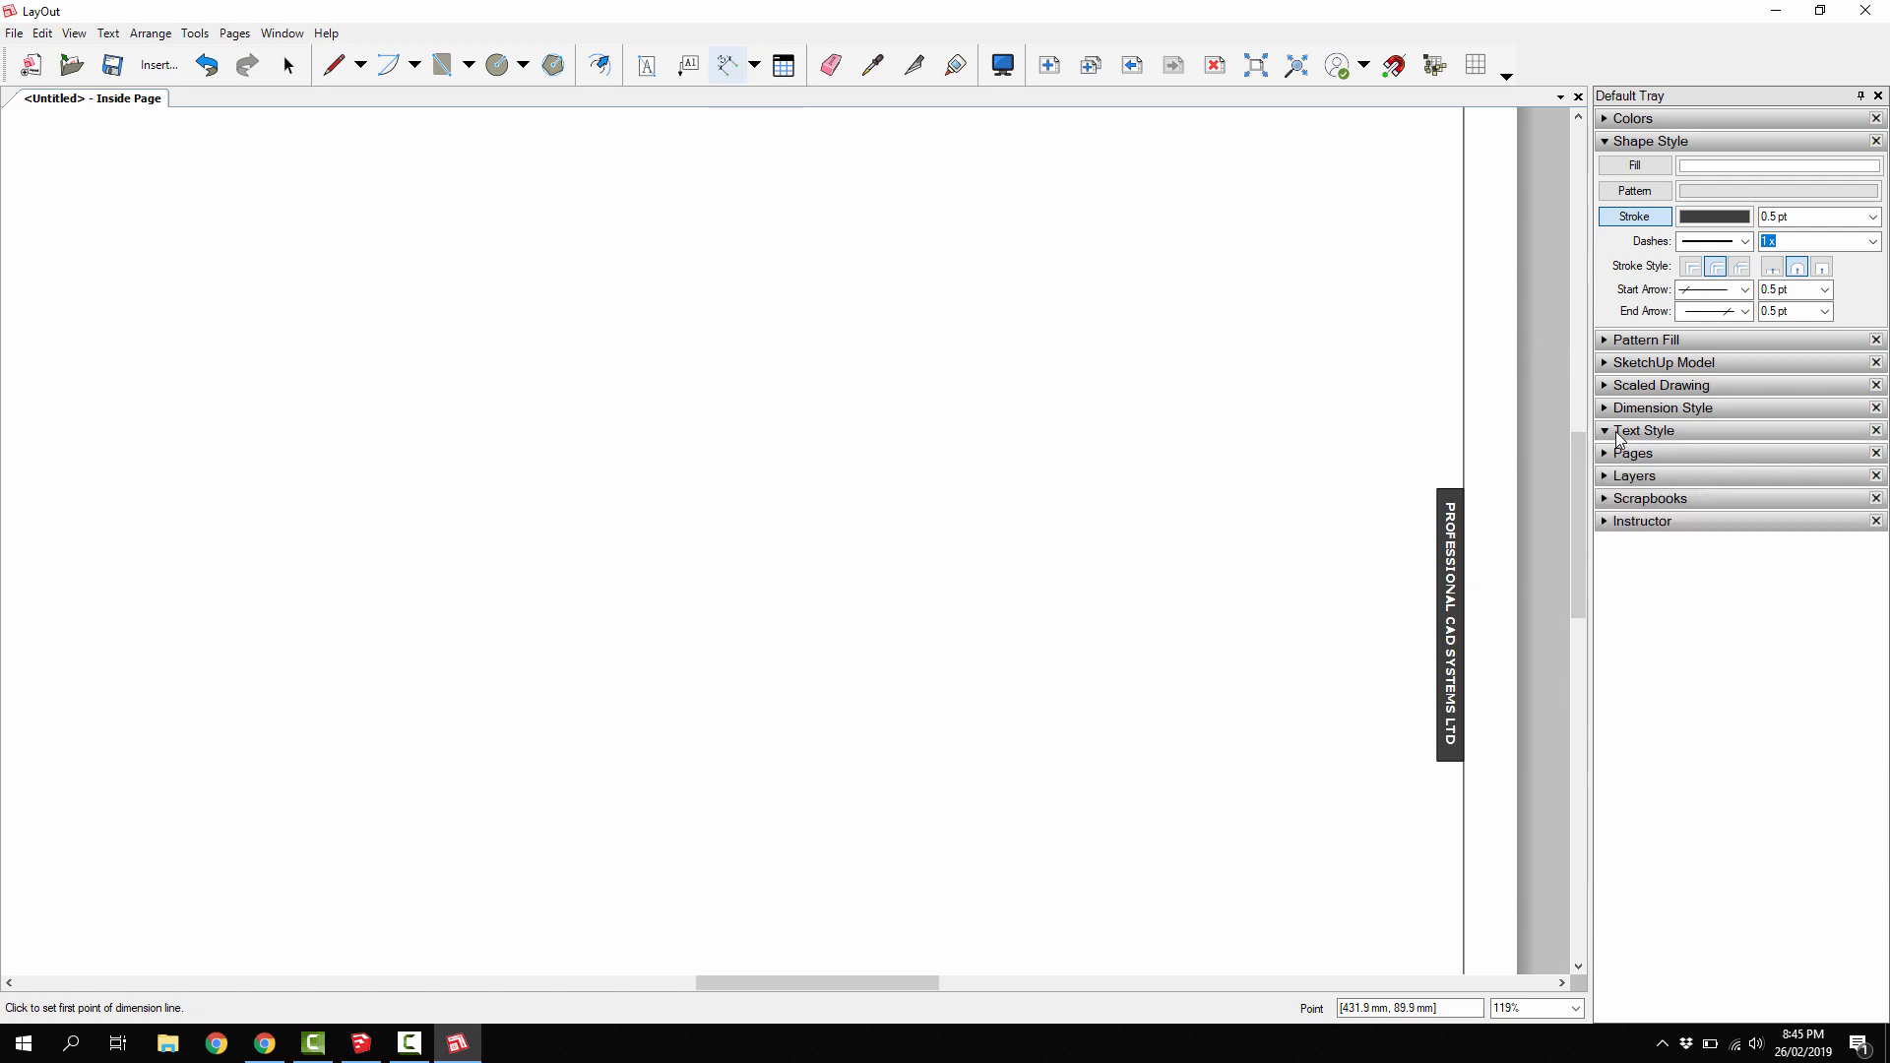
click(1638, 409)
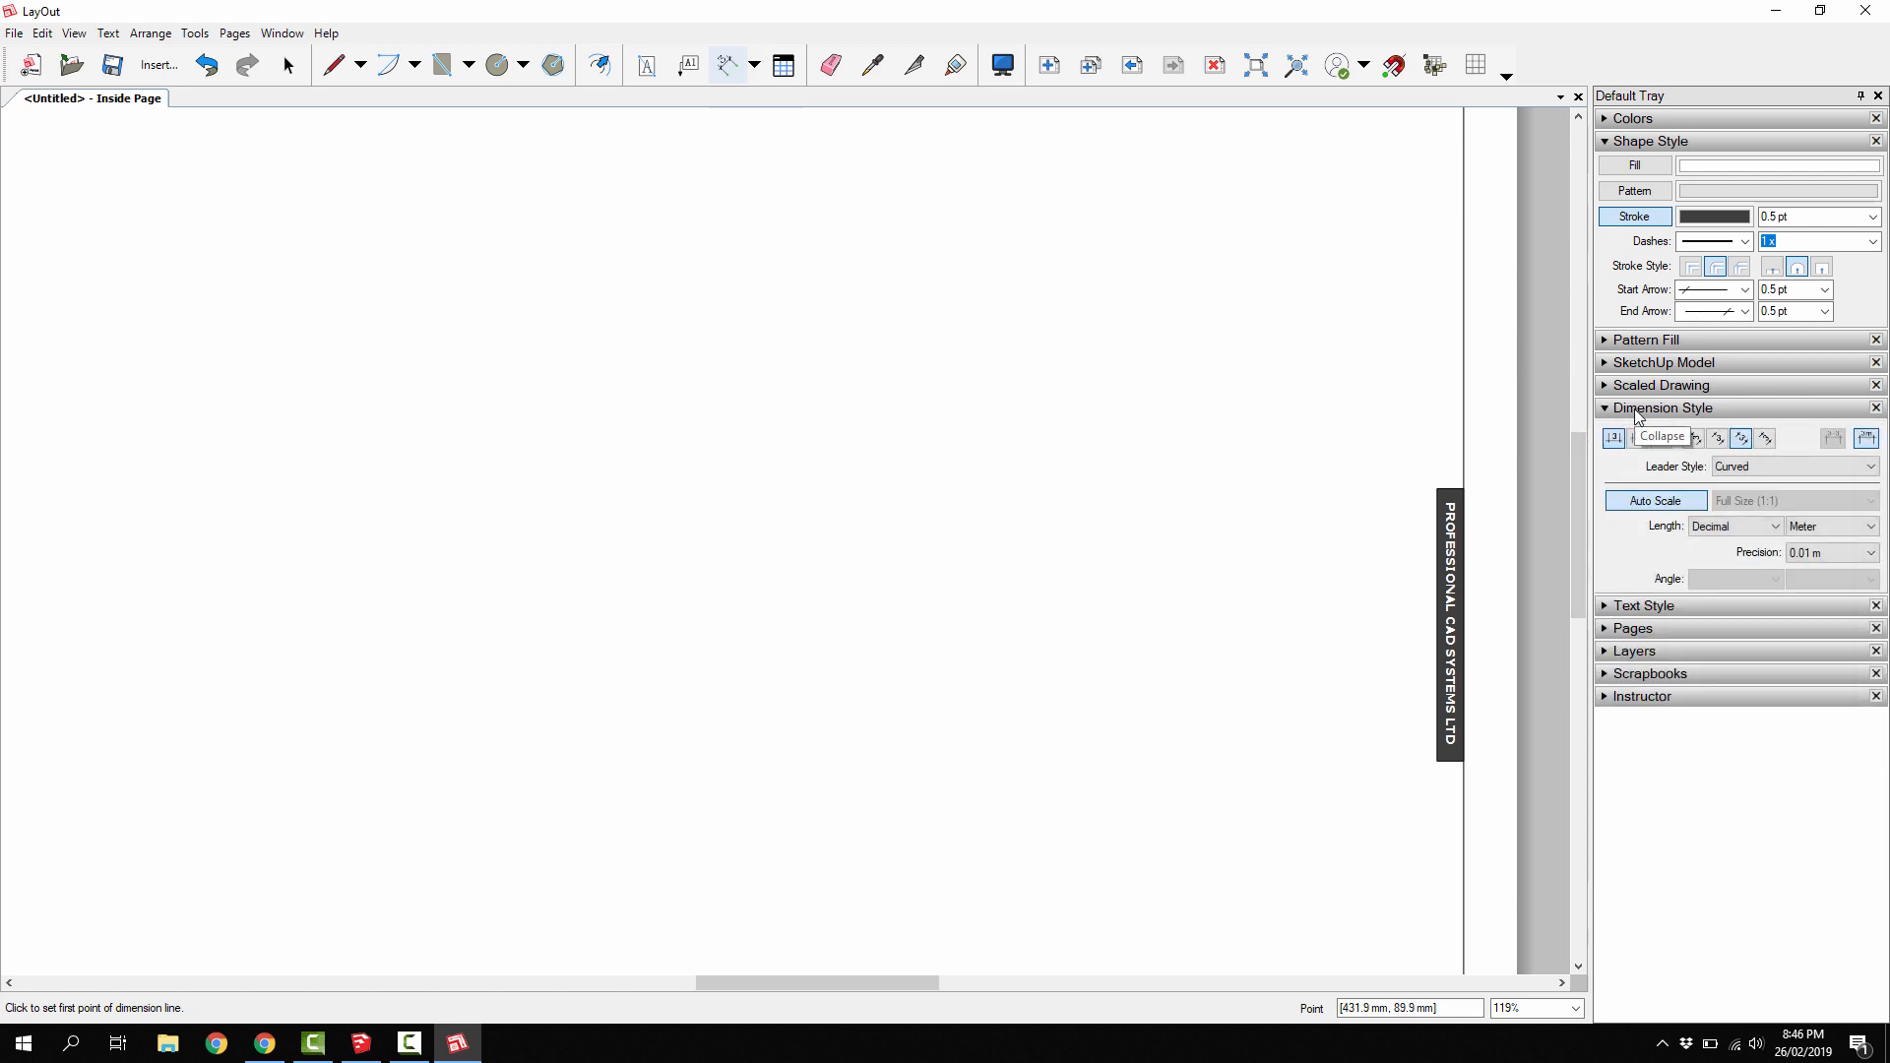
click(1858, 530)
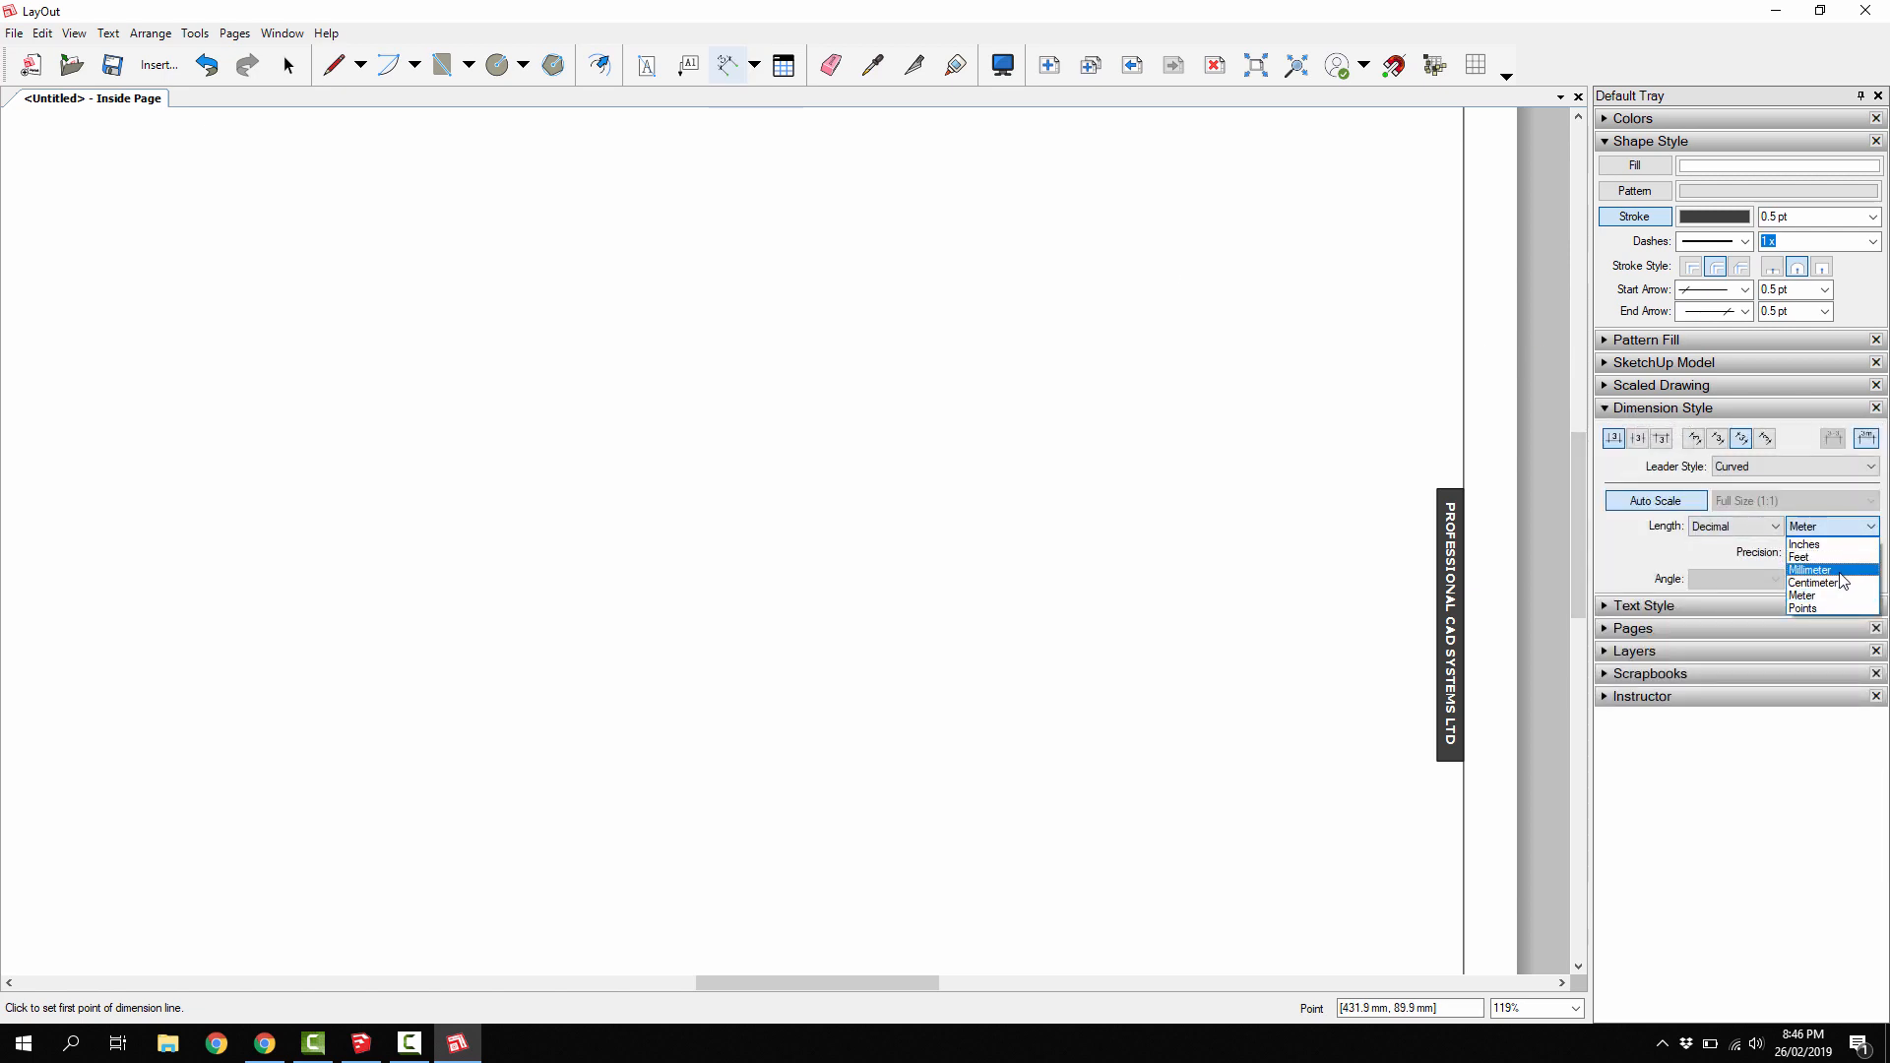
click(1837, 564)
click(1836, 559)
click(1831, 574)
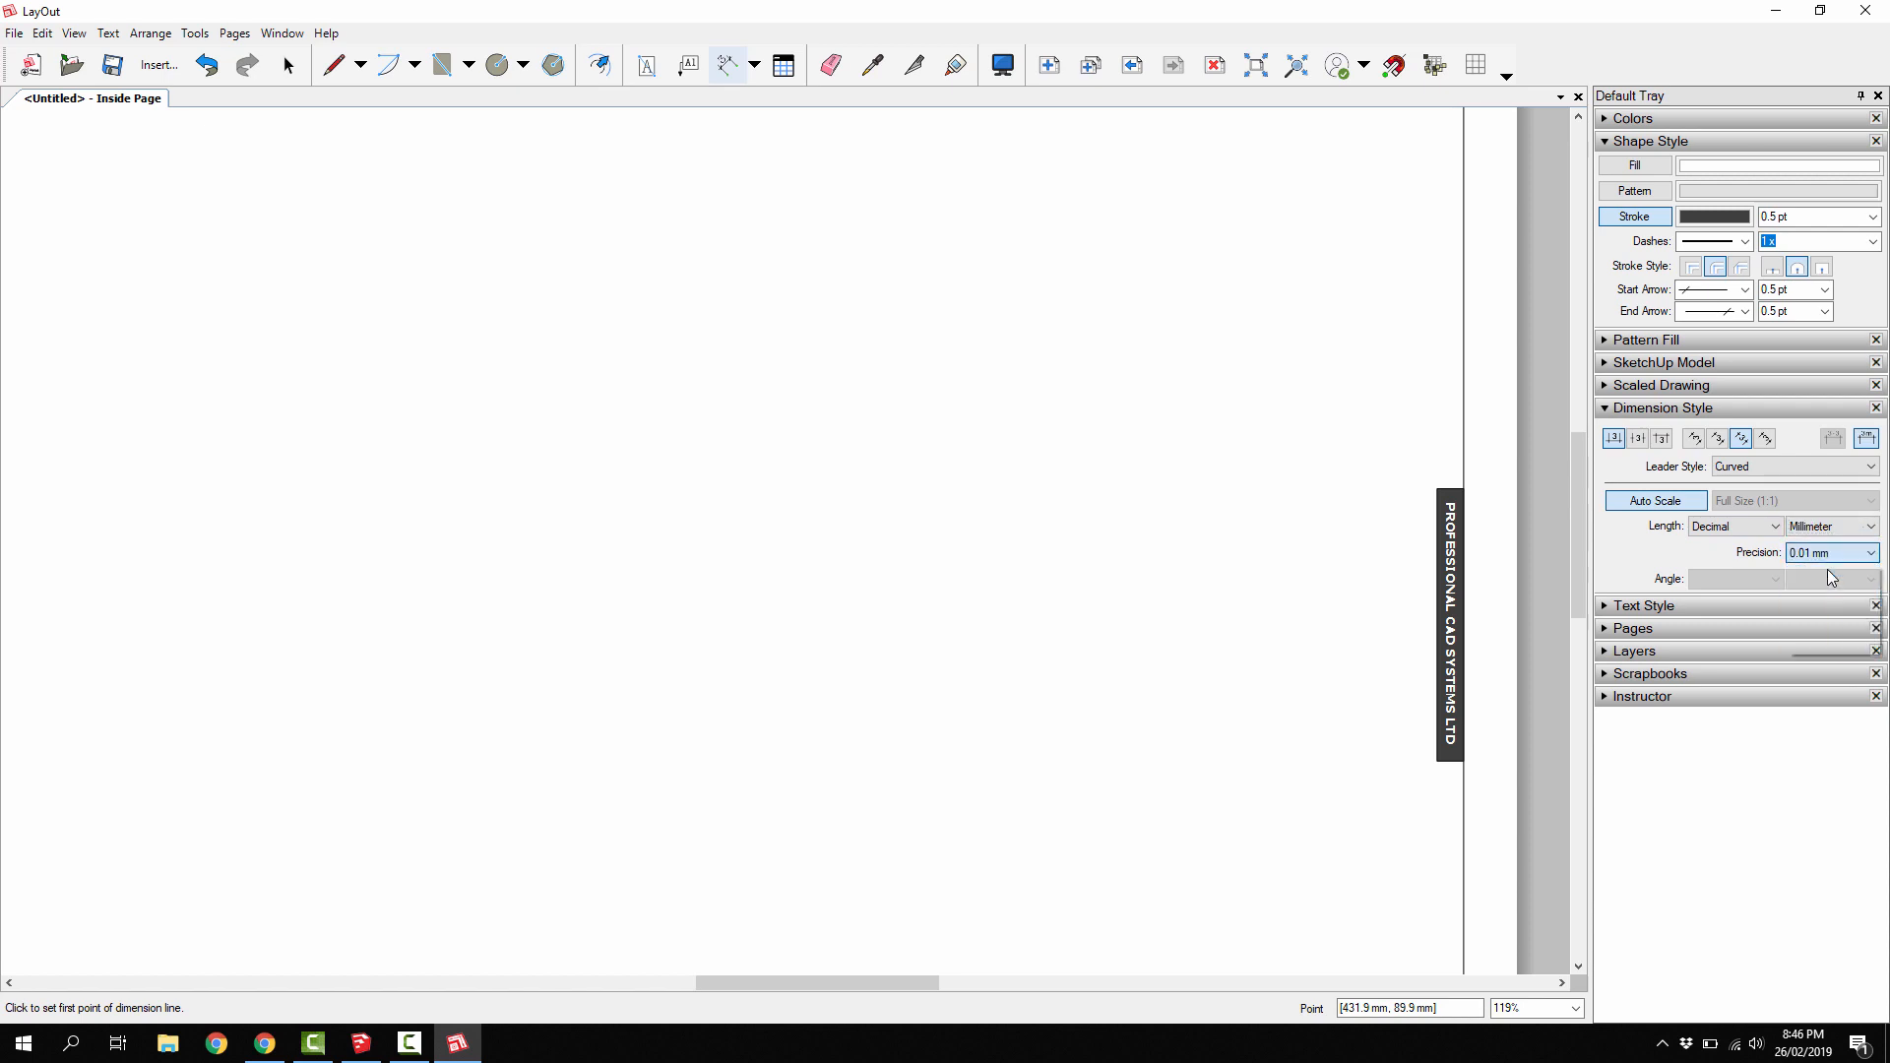
- Turn off the unit display for dimensions and set their leader style to No Leader
click(1866, 440)
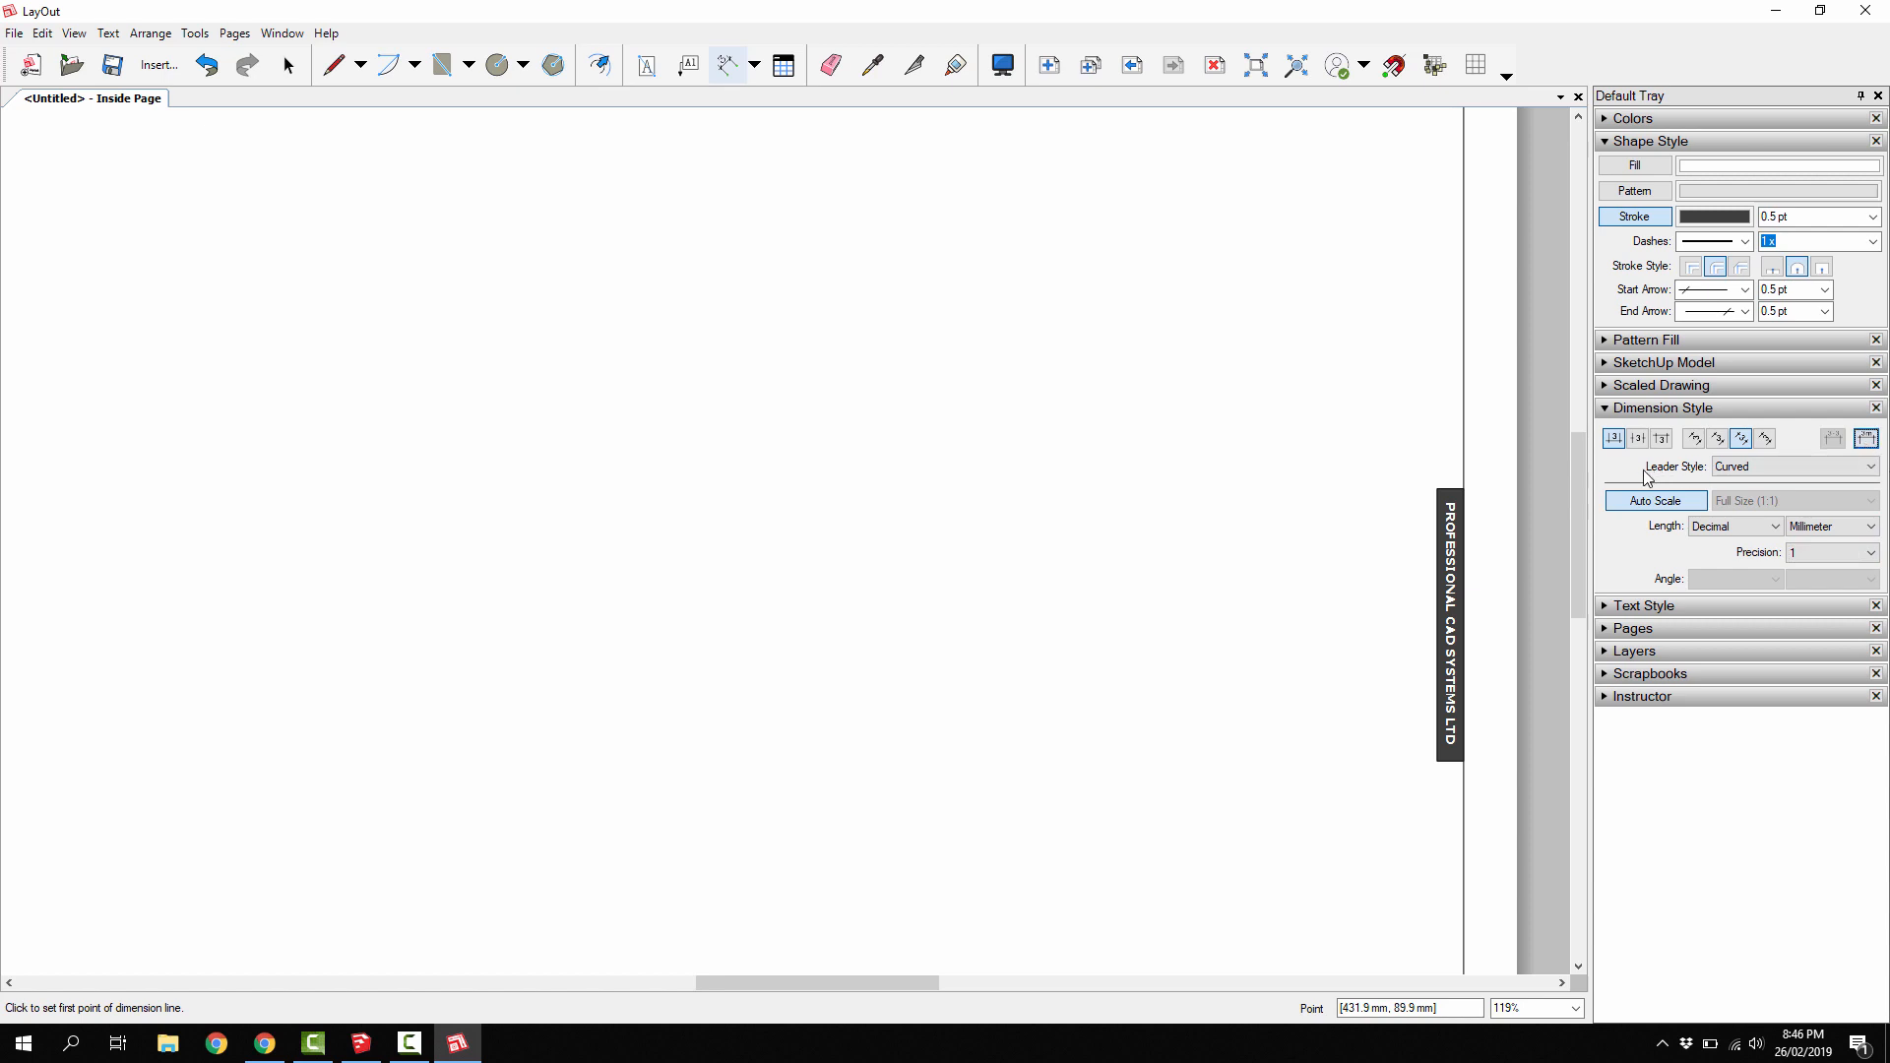
click(1754, 470)
click(1750, 519)
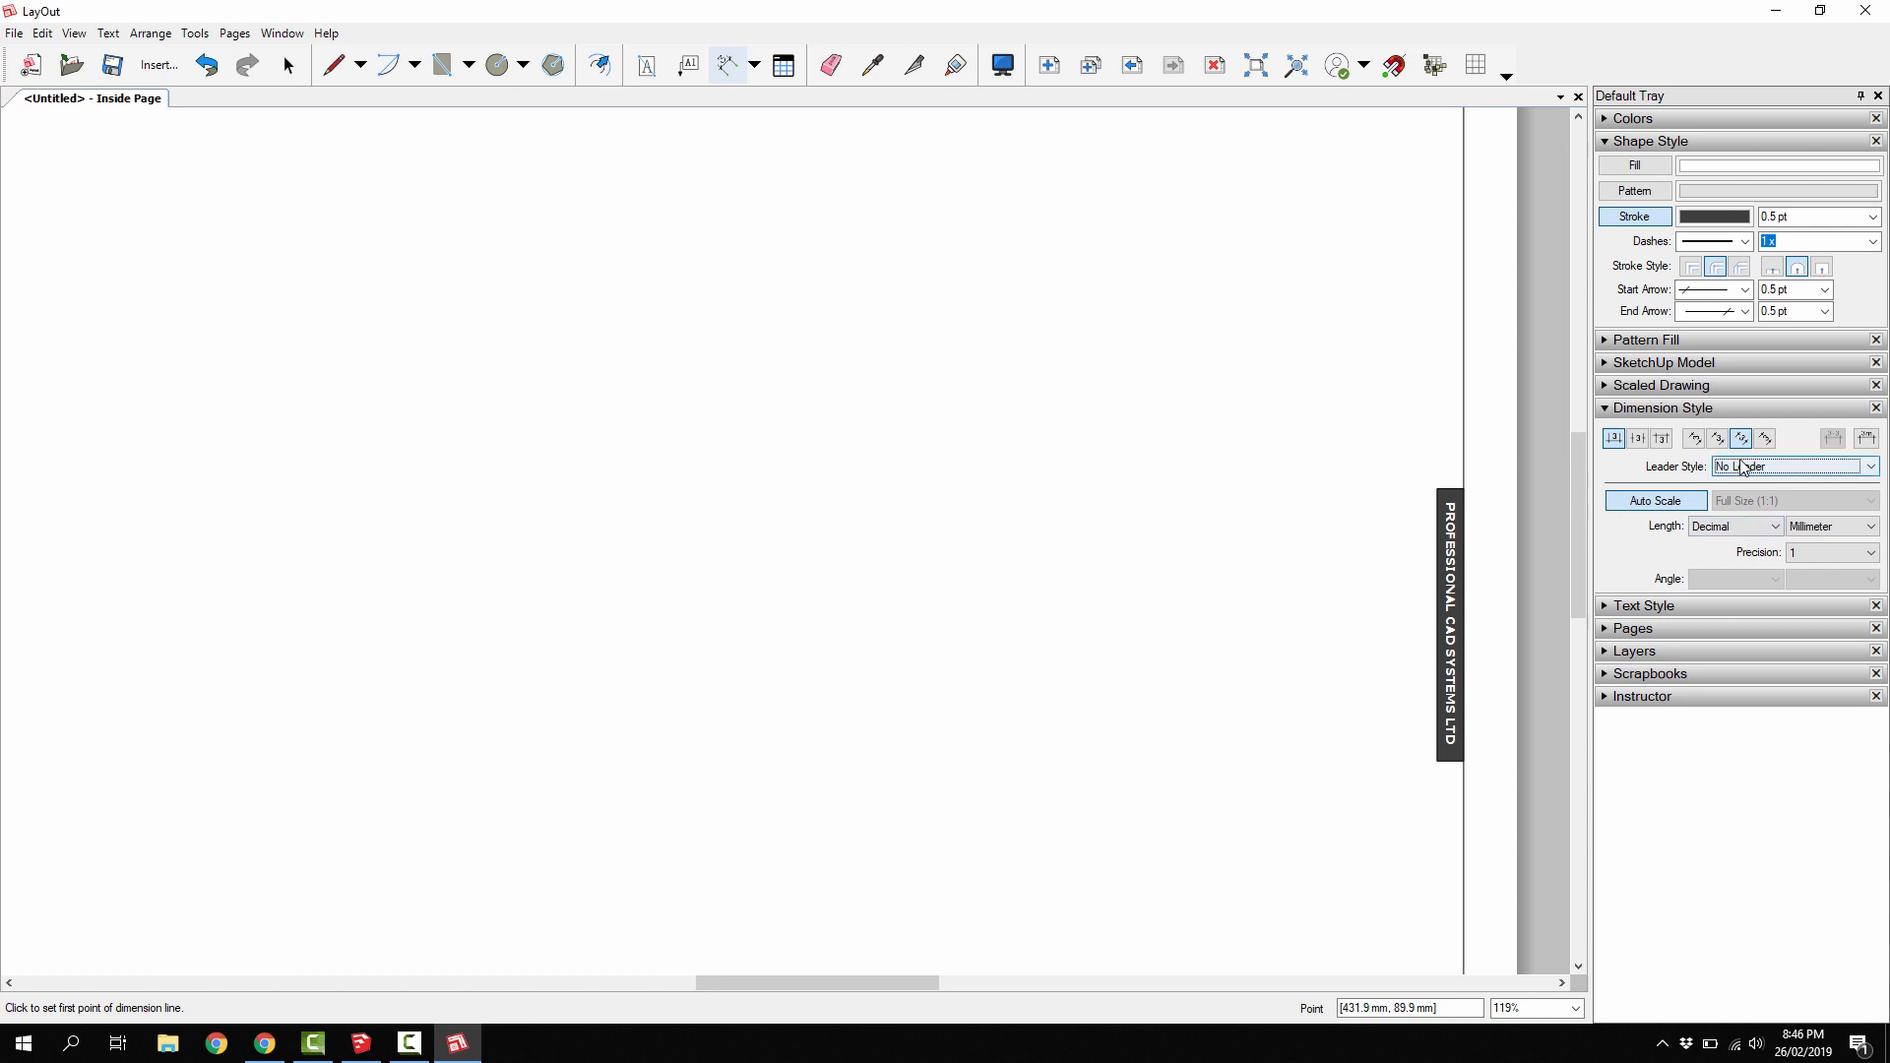
- Collapse the dimension style settings and set the default dimension text size to 11 pt
click(1641, 411)
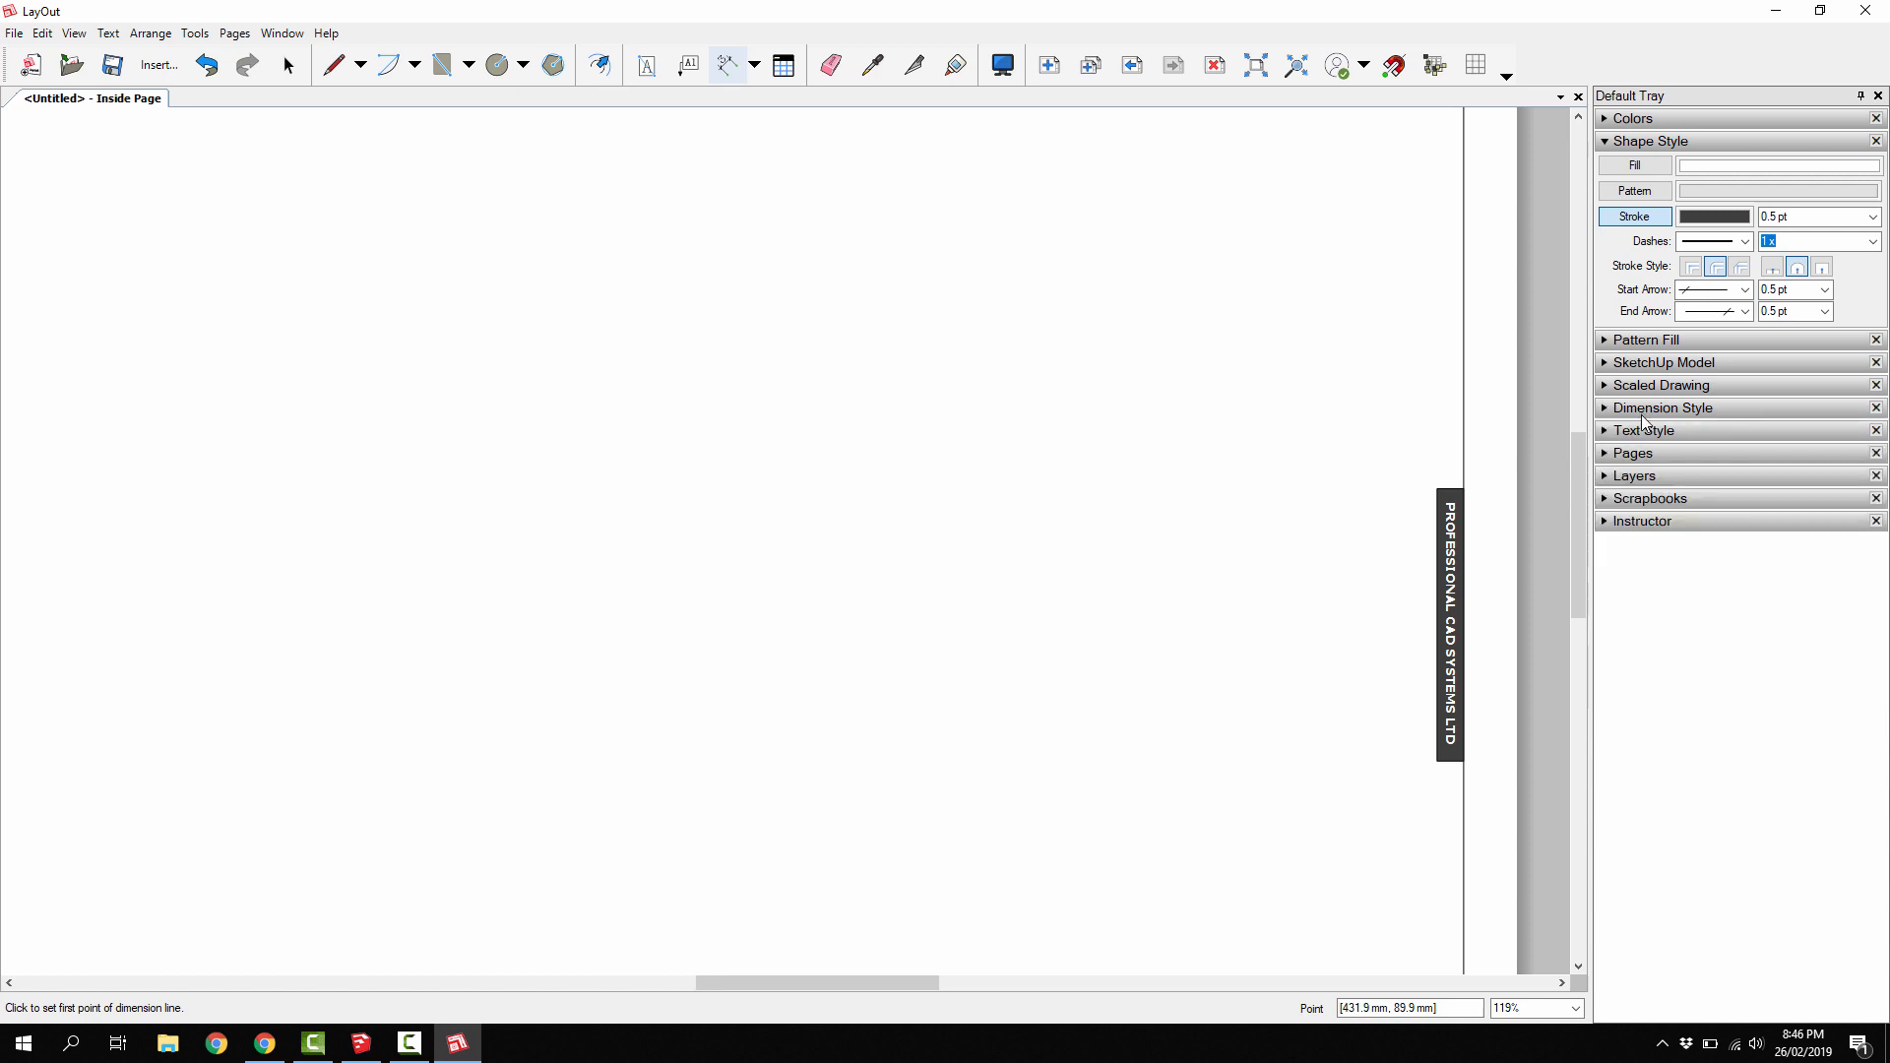
click(1643, 431)
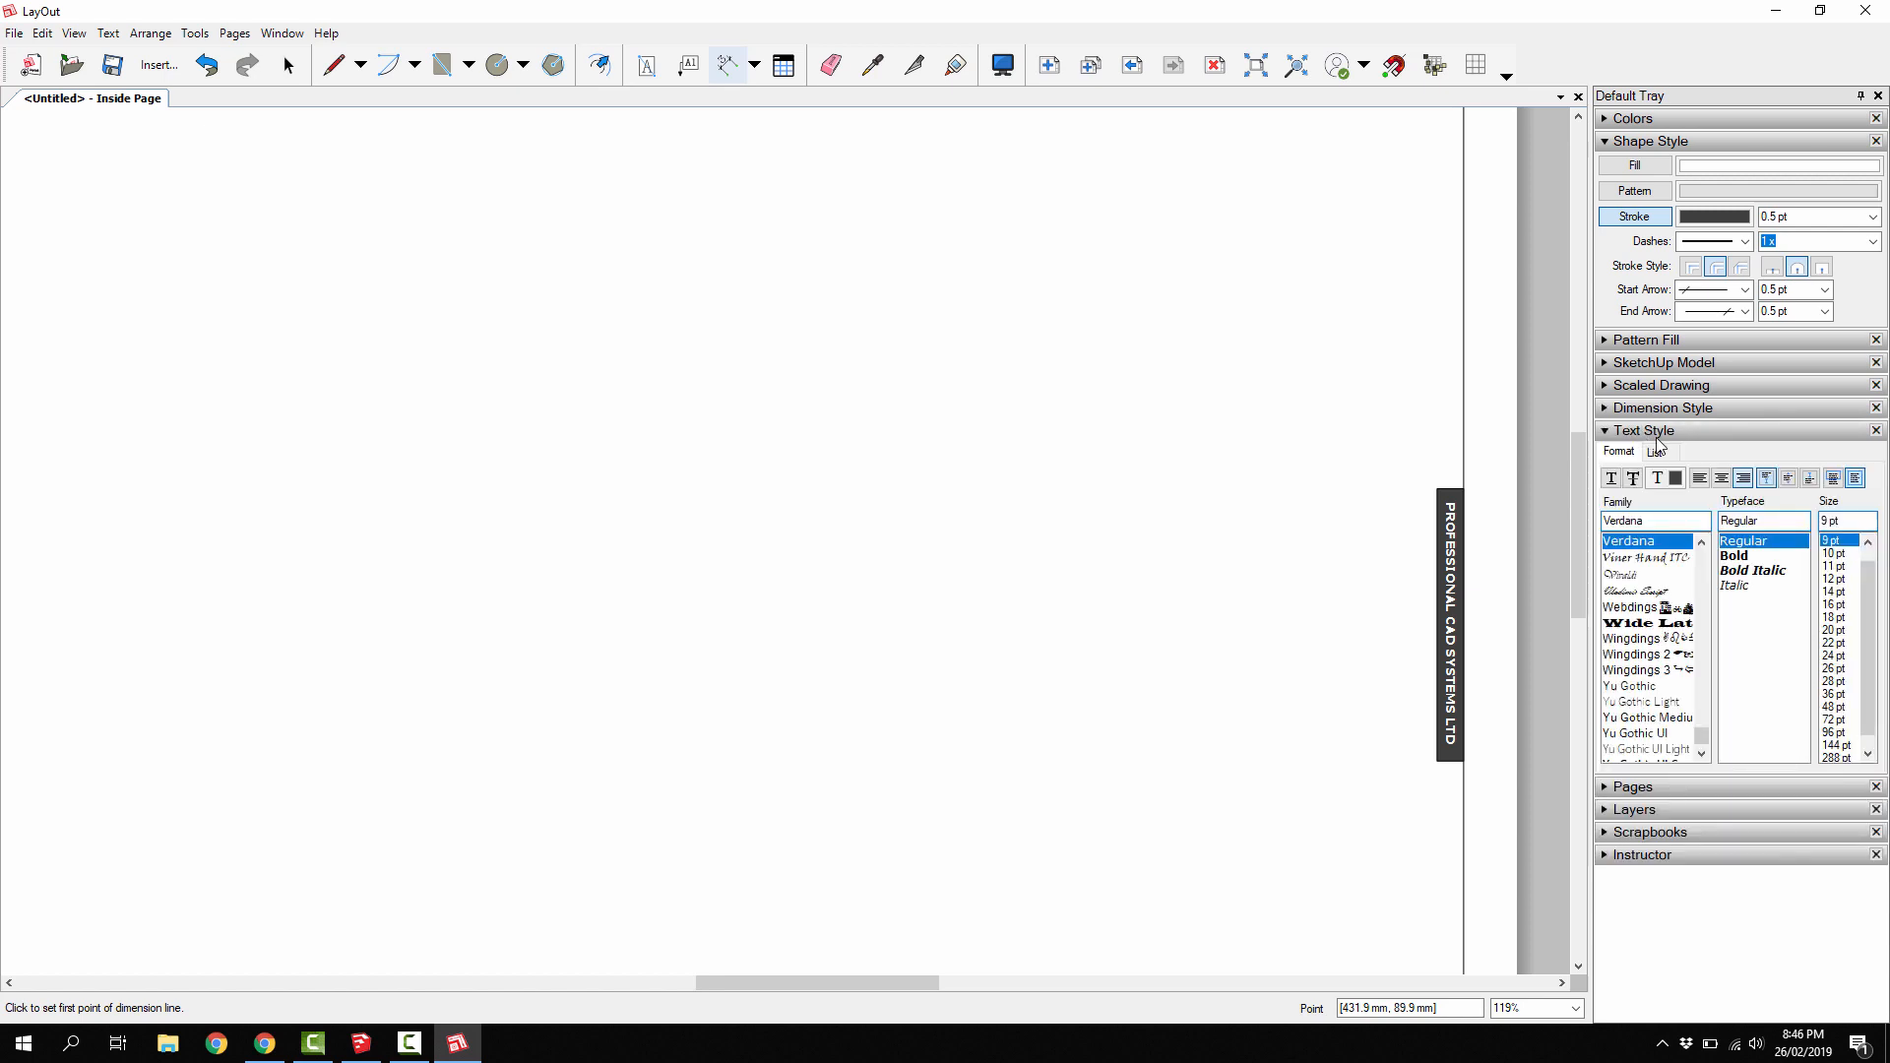
click(1832, 566)
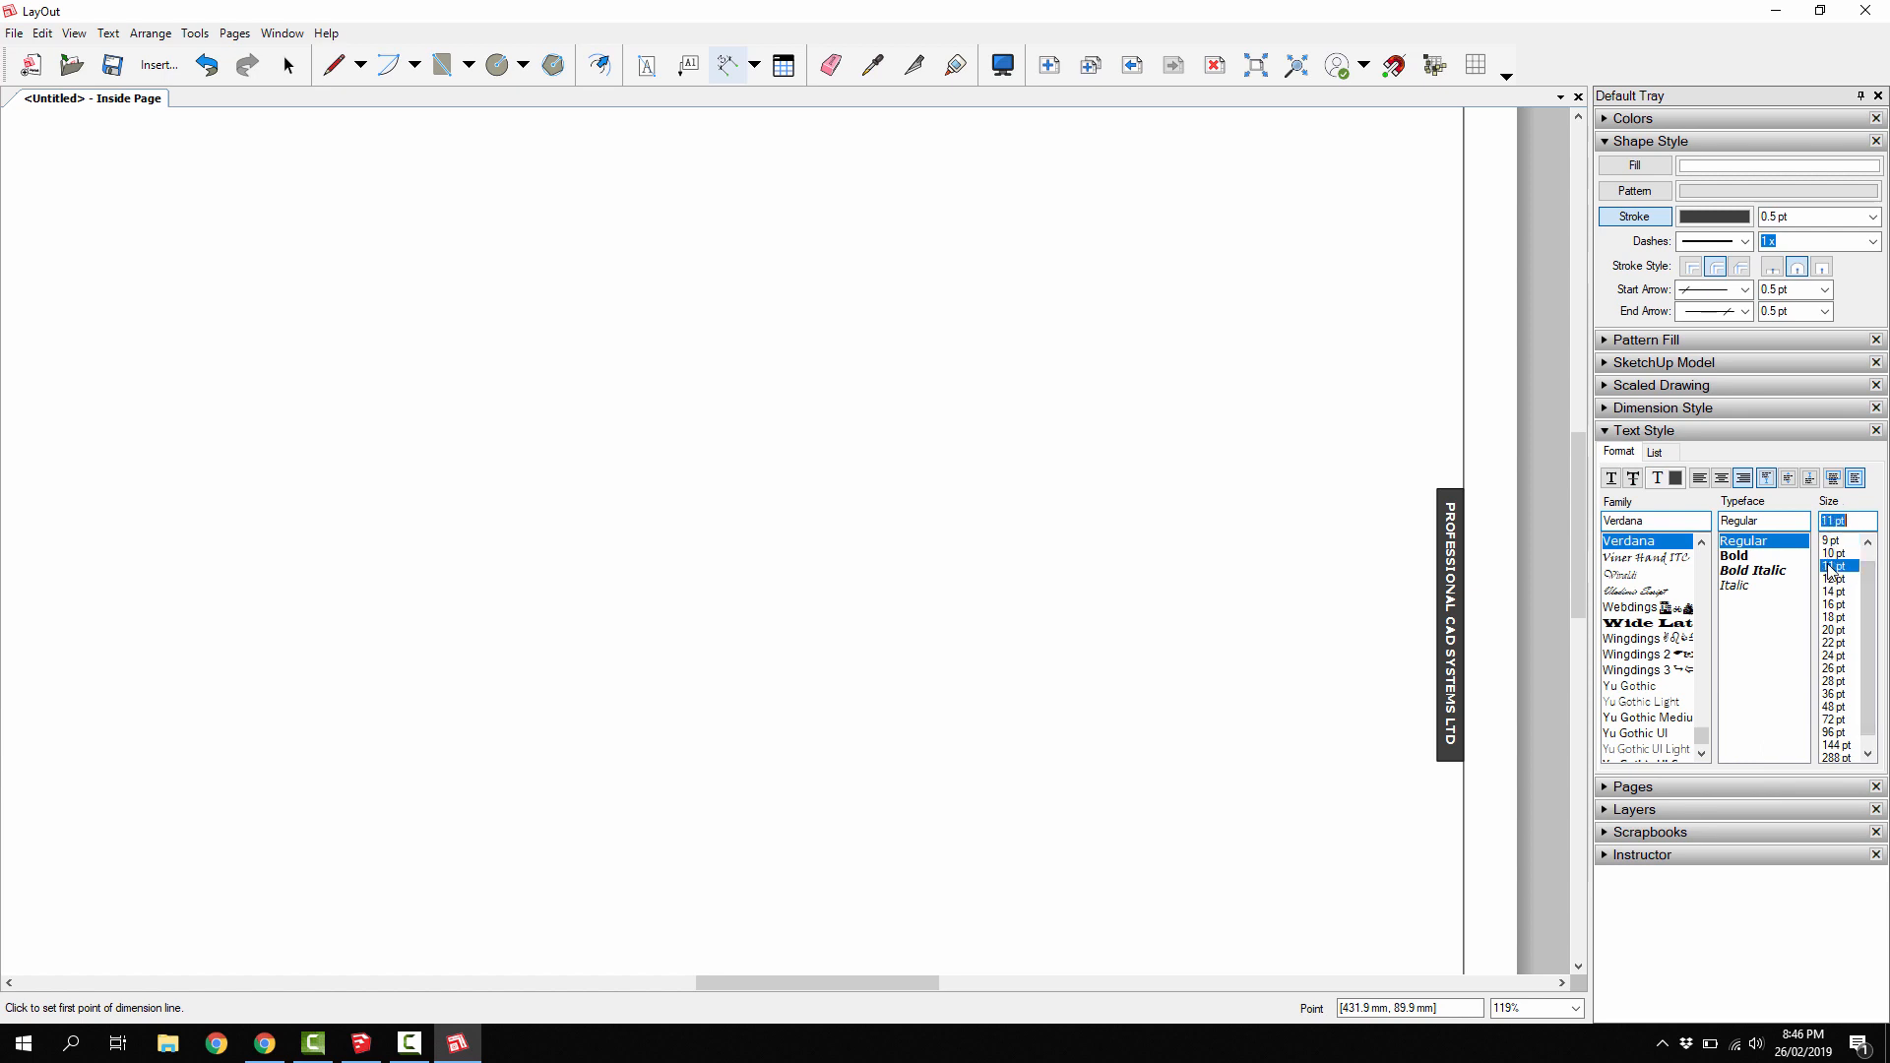
- Draw a chain of four horizontal sample dimensions of about 37, 10, 37 and 54 mm on the inside page, and erase them
click(408, 435)
click(572, 435)
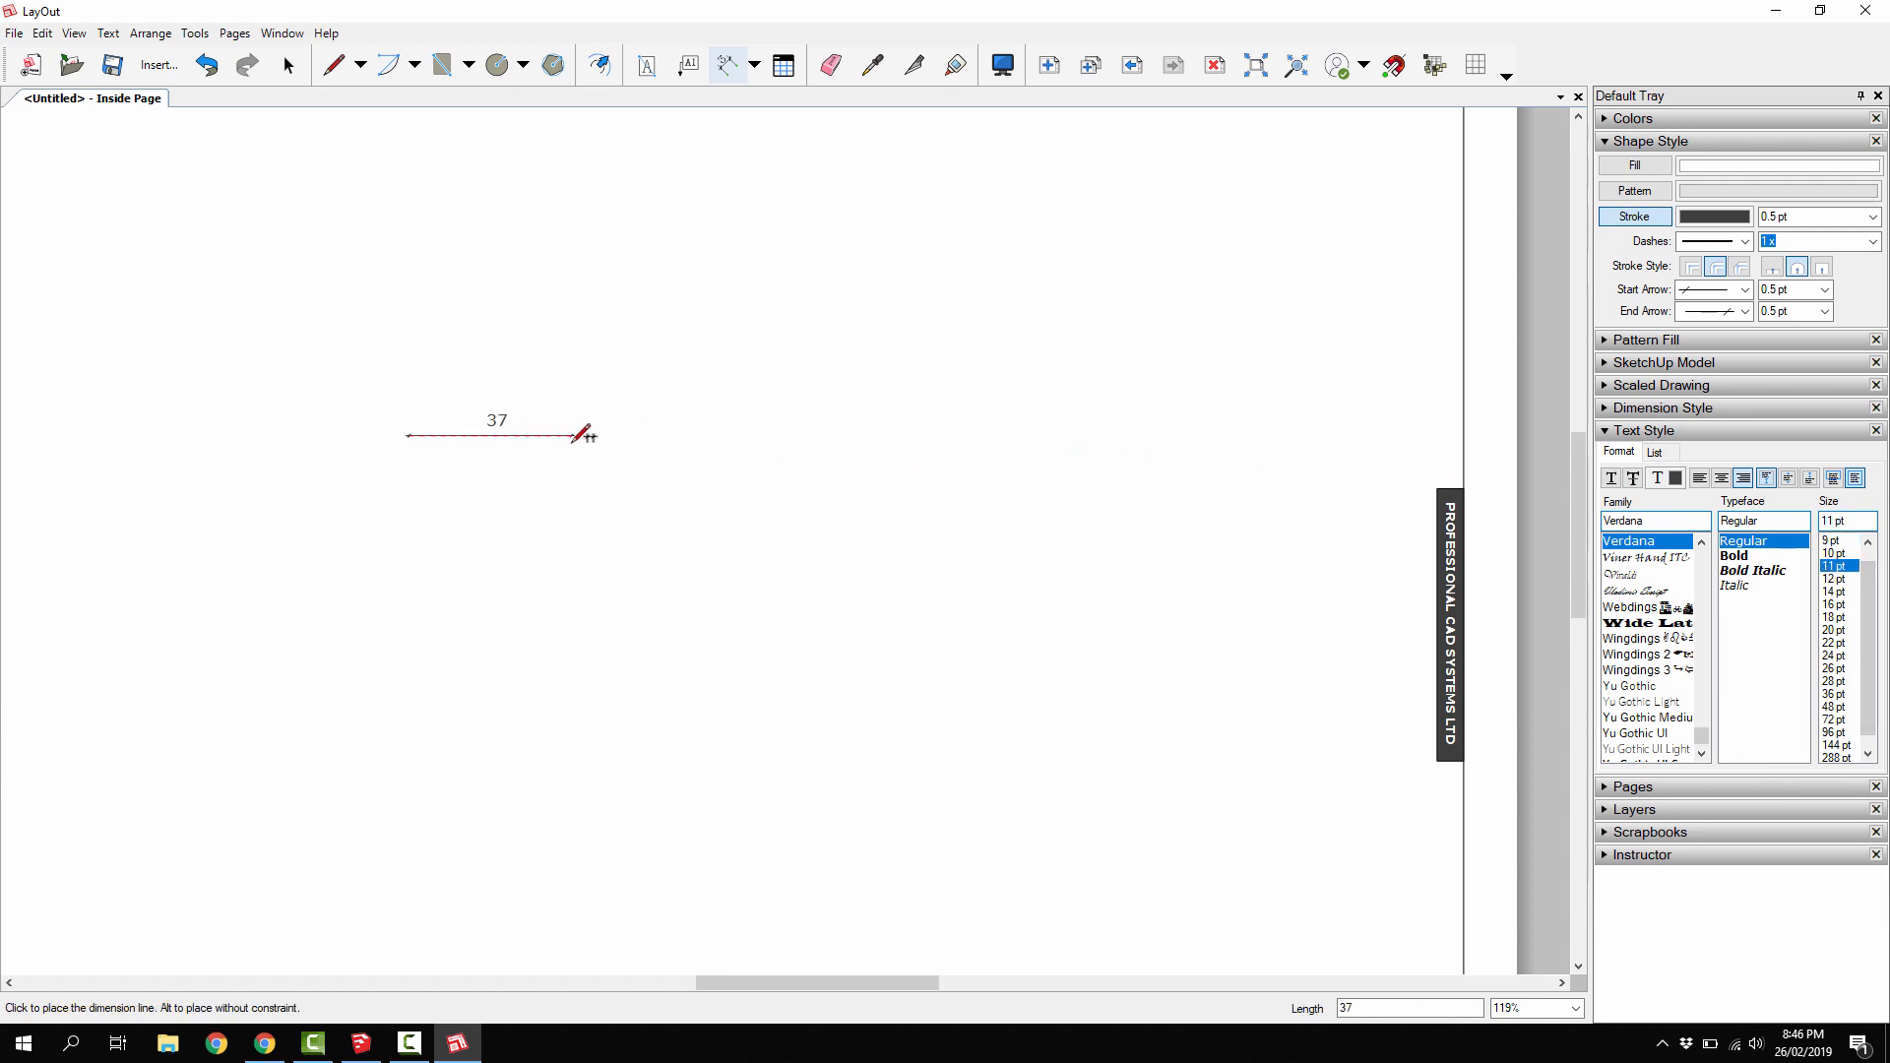
click(575, 386)
double_click(618, 422)
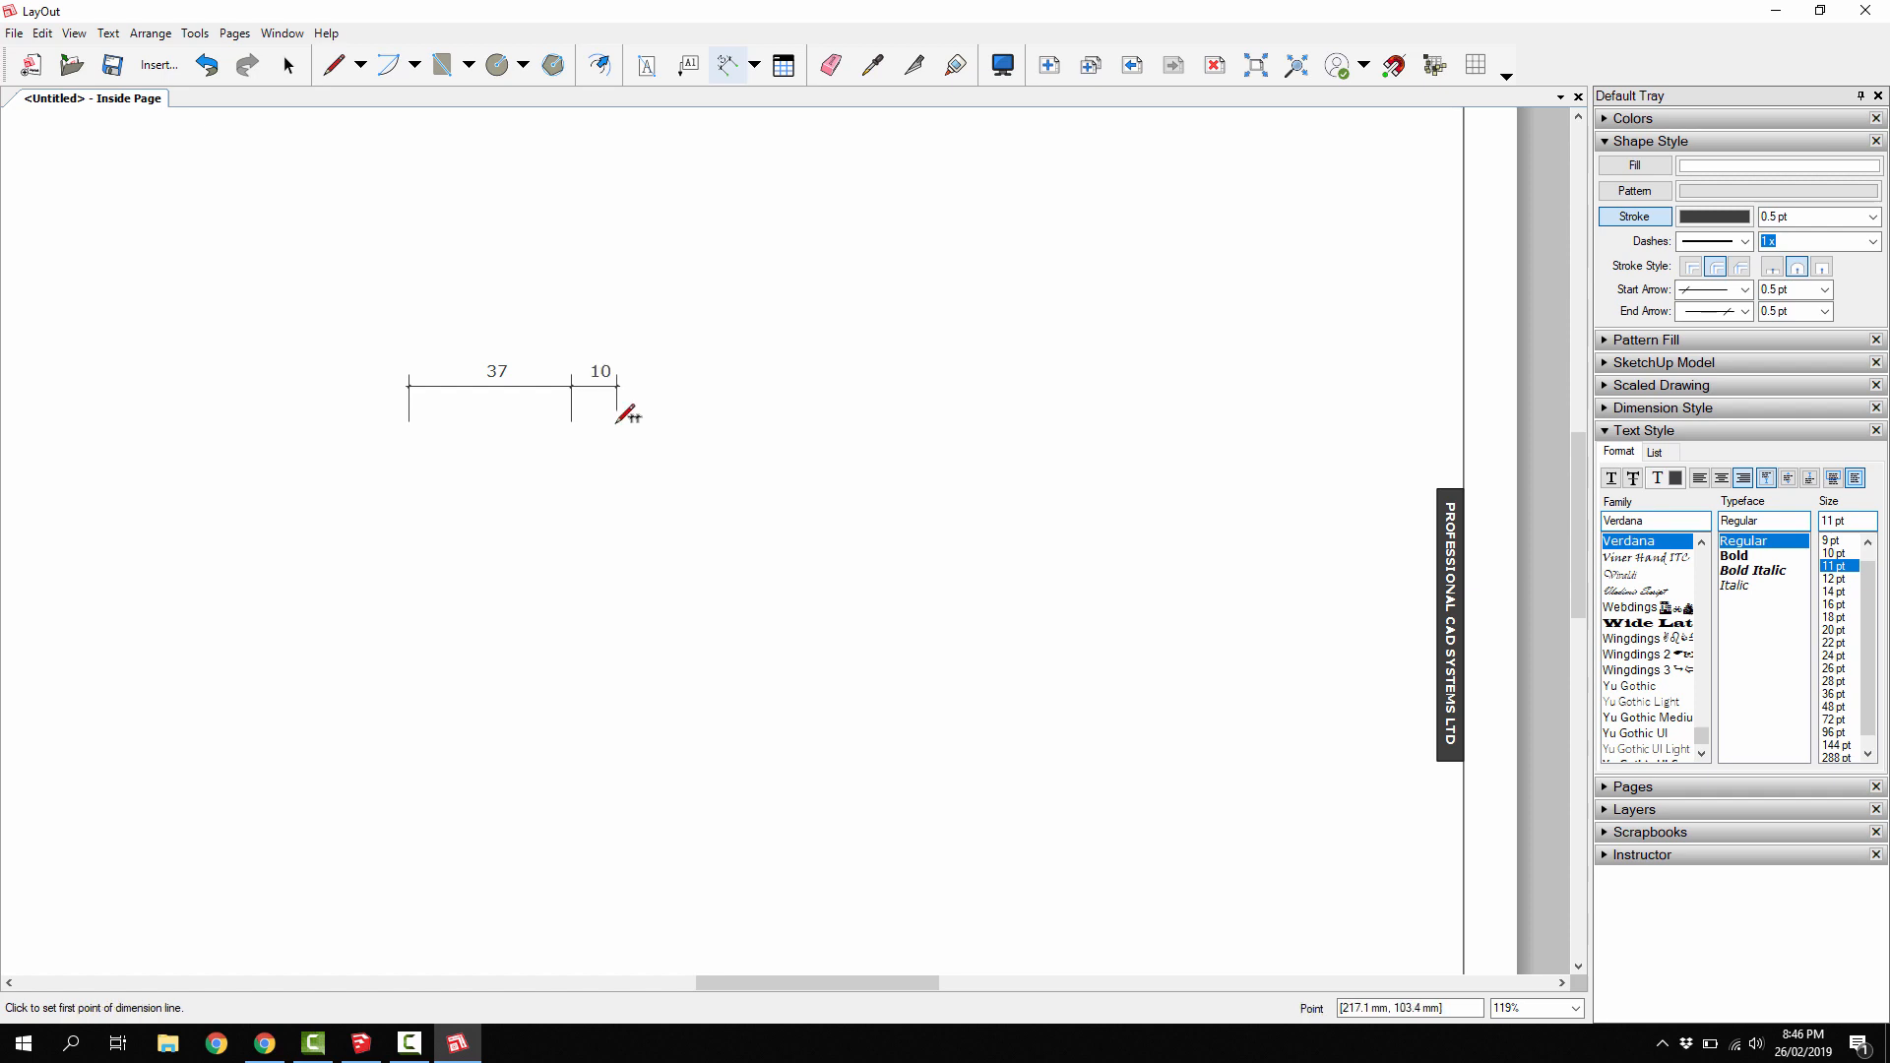
double_click(781, 419)
double_click(1020, 417)
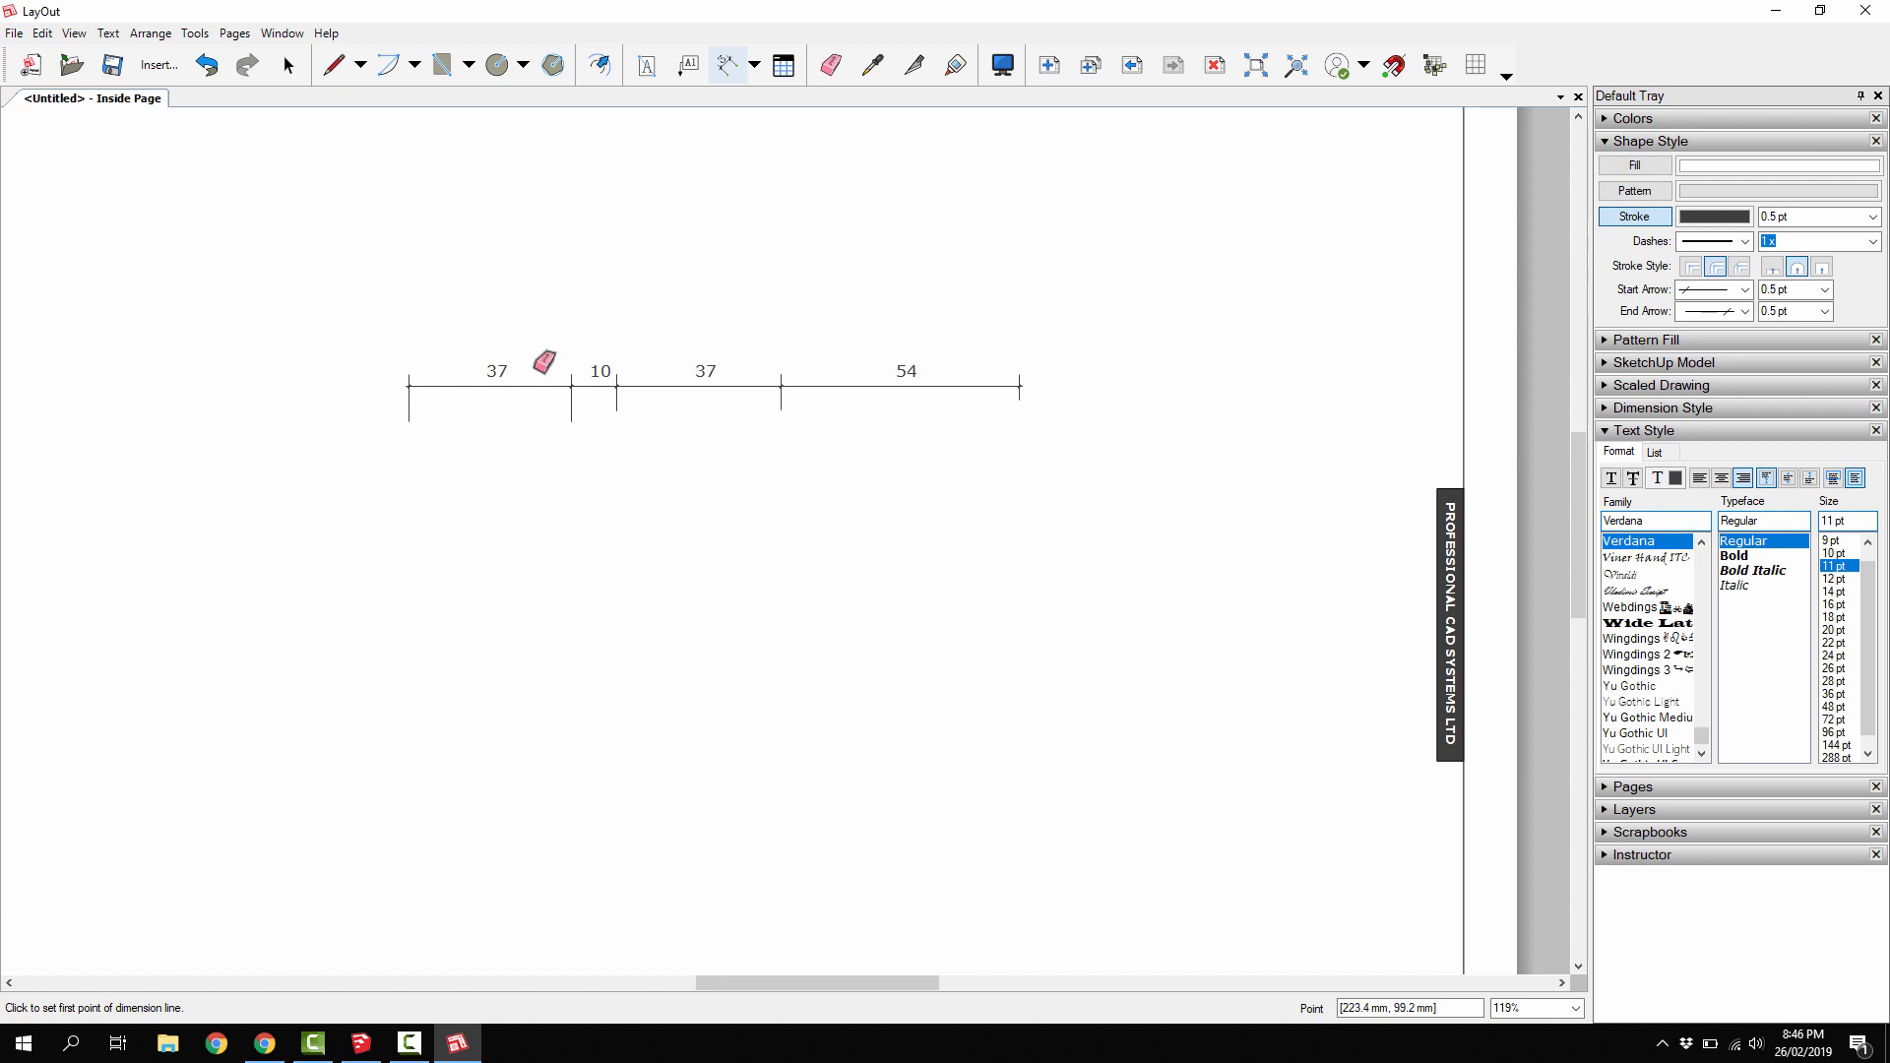
key(e)
drag(908, 375, 586, 373)
- Set the Linear Dimension tool's default start and end arrow sizes to 2 pt
click(727, 65)
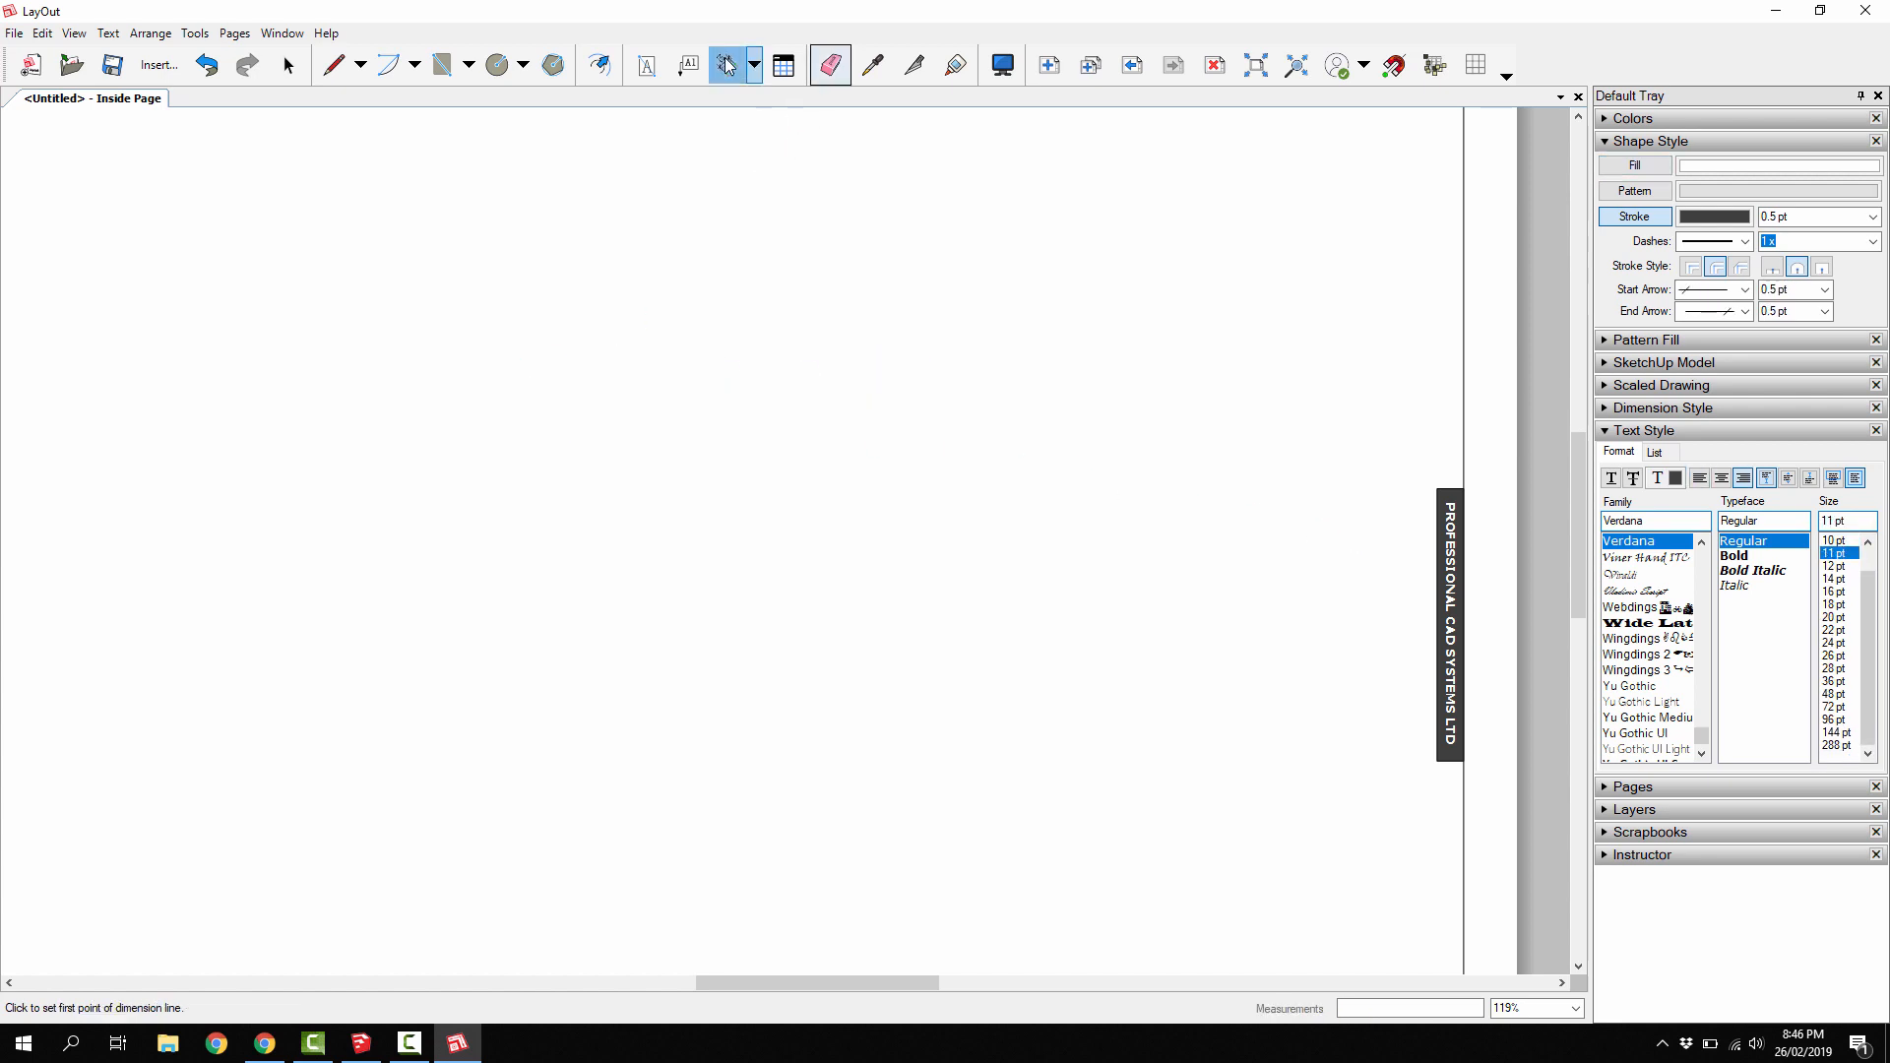
click(1824, 290)
click(1769, 346)
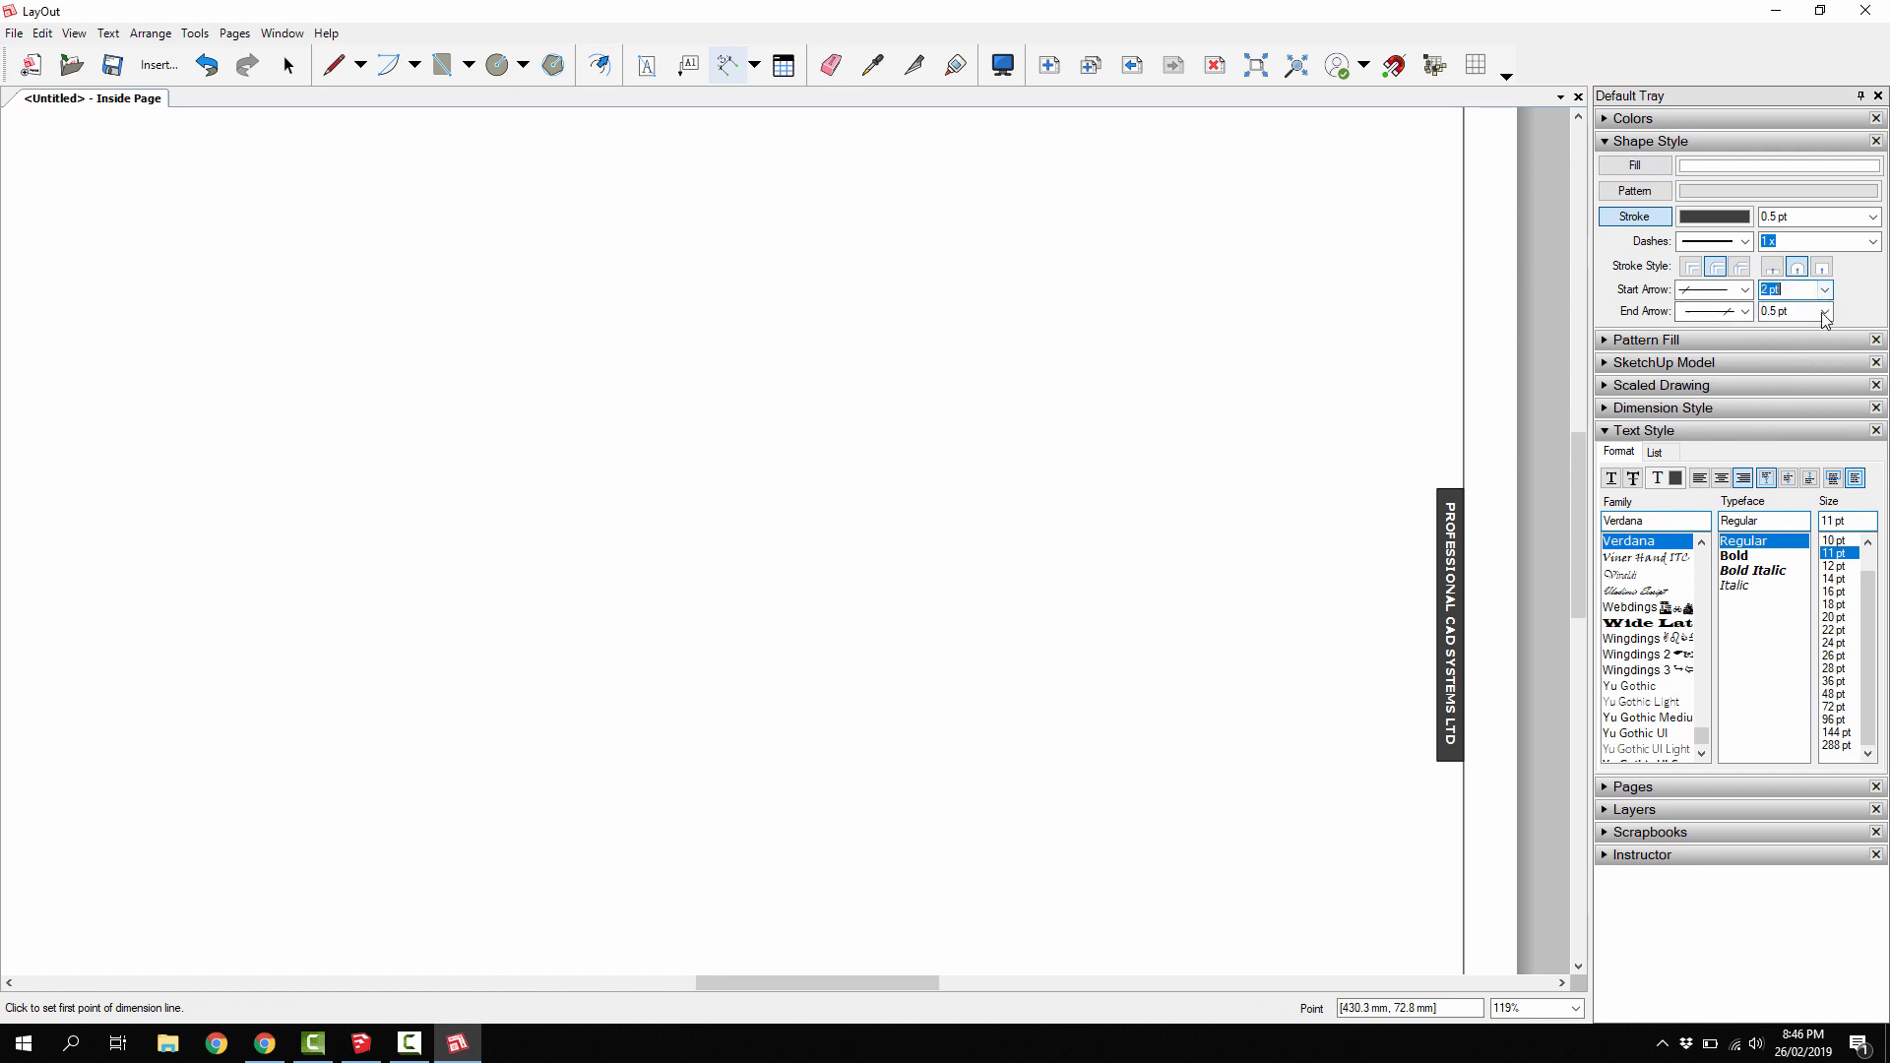
click(1824, 311)
click(1768, 367)
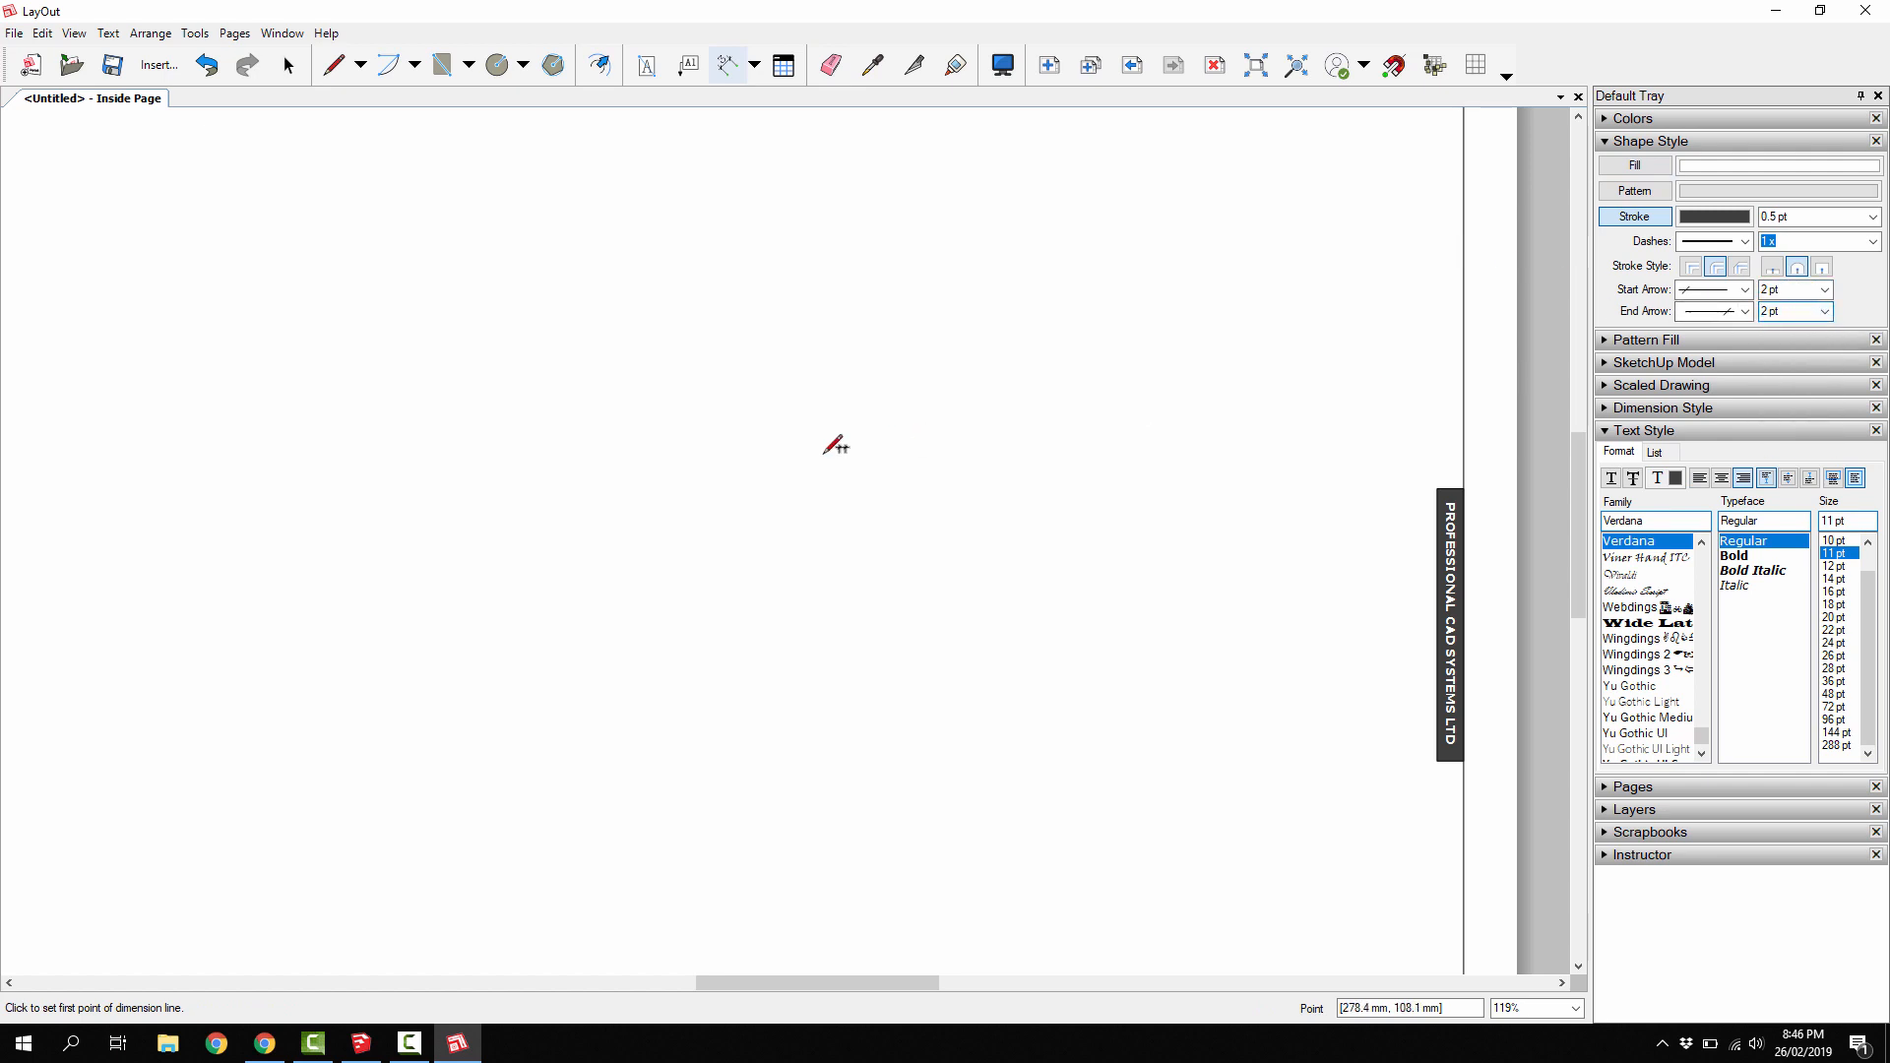
- Draw three chained sample dimensions of about 38, 52 and 42 mm to test the tick size, and erase them
click(671, 454)
click(841, 454)
click(842, 399)
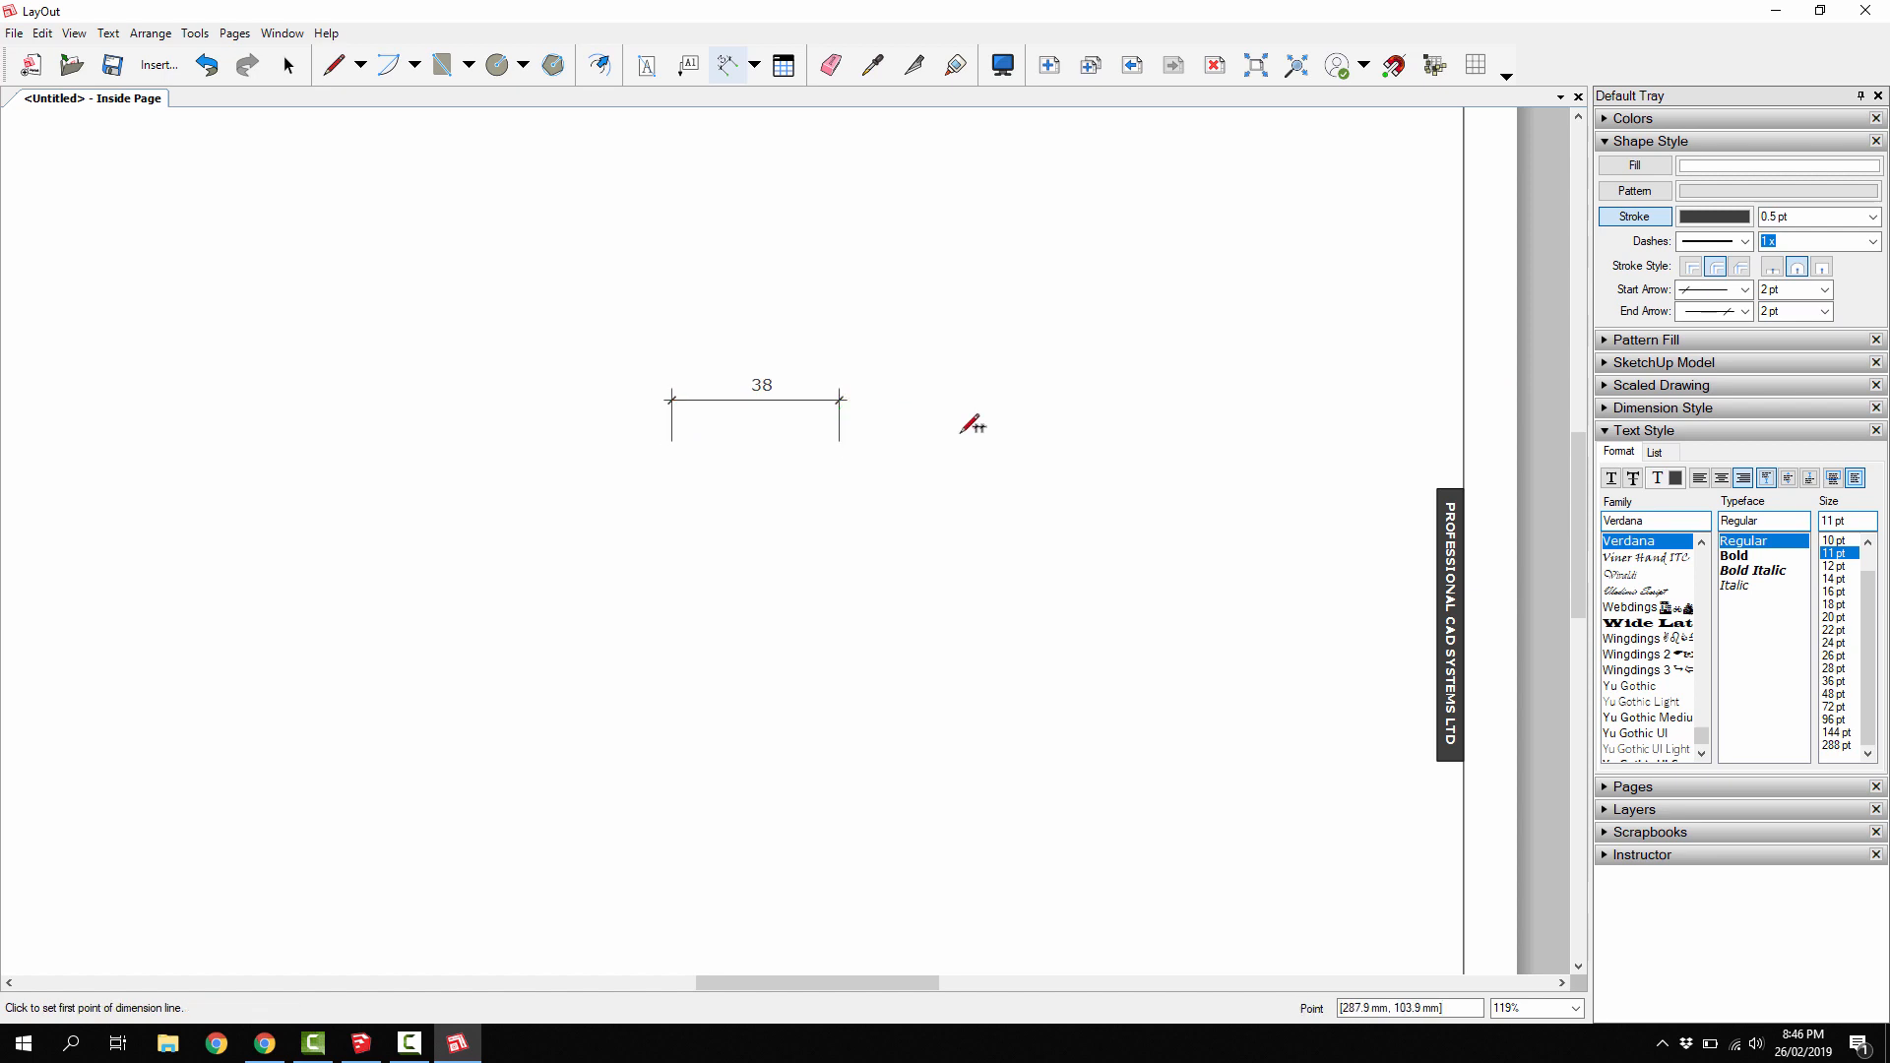
double_click(1071, 447)
double_click(1258, 423)
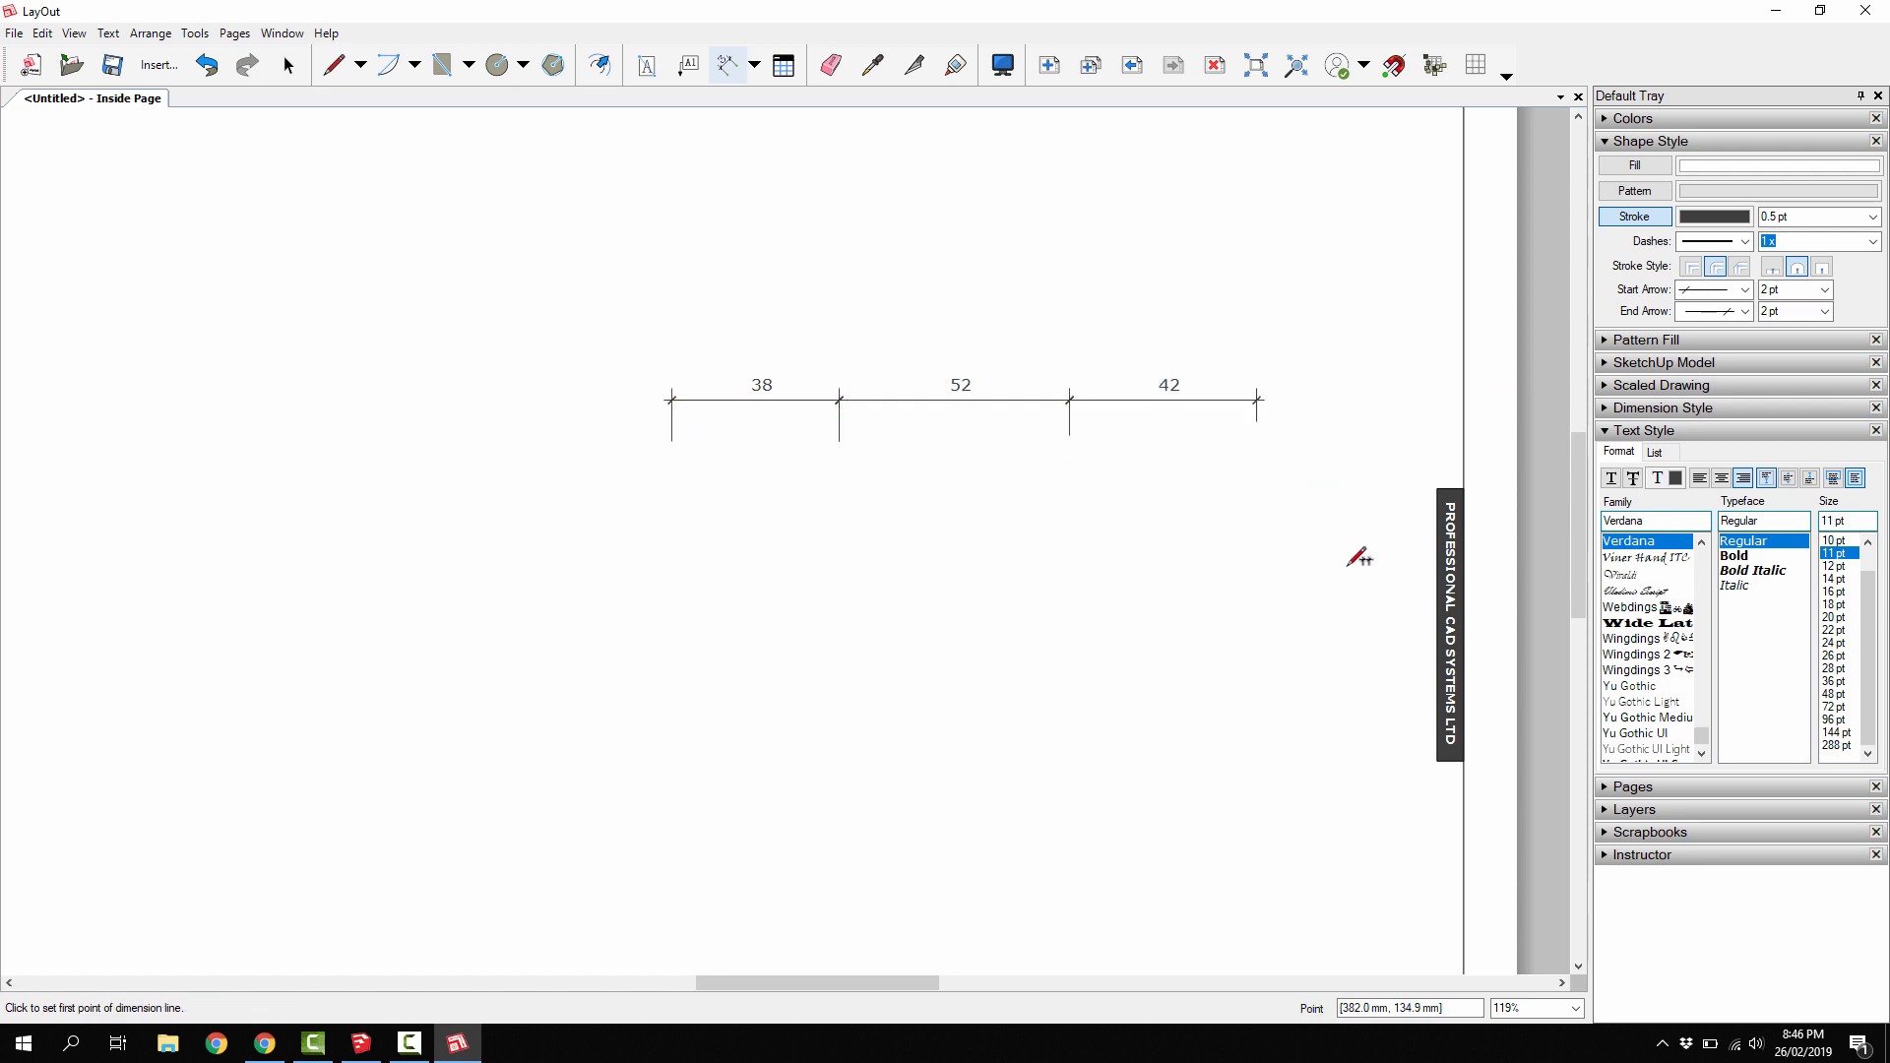
key(e)
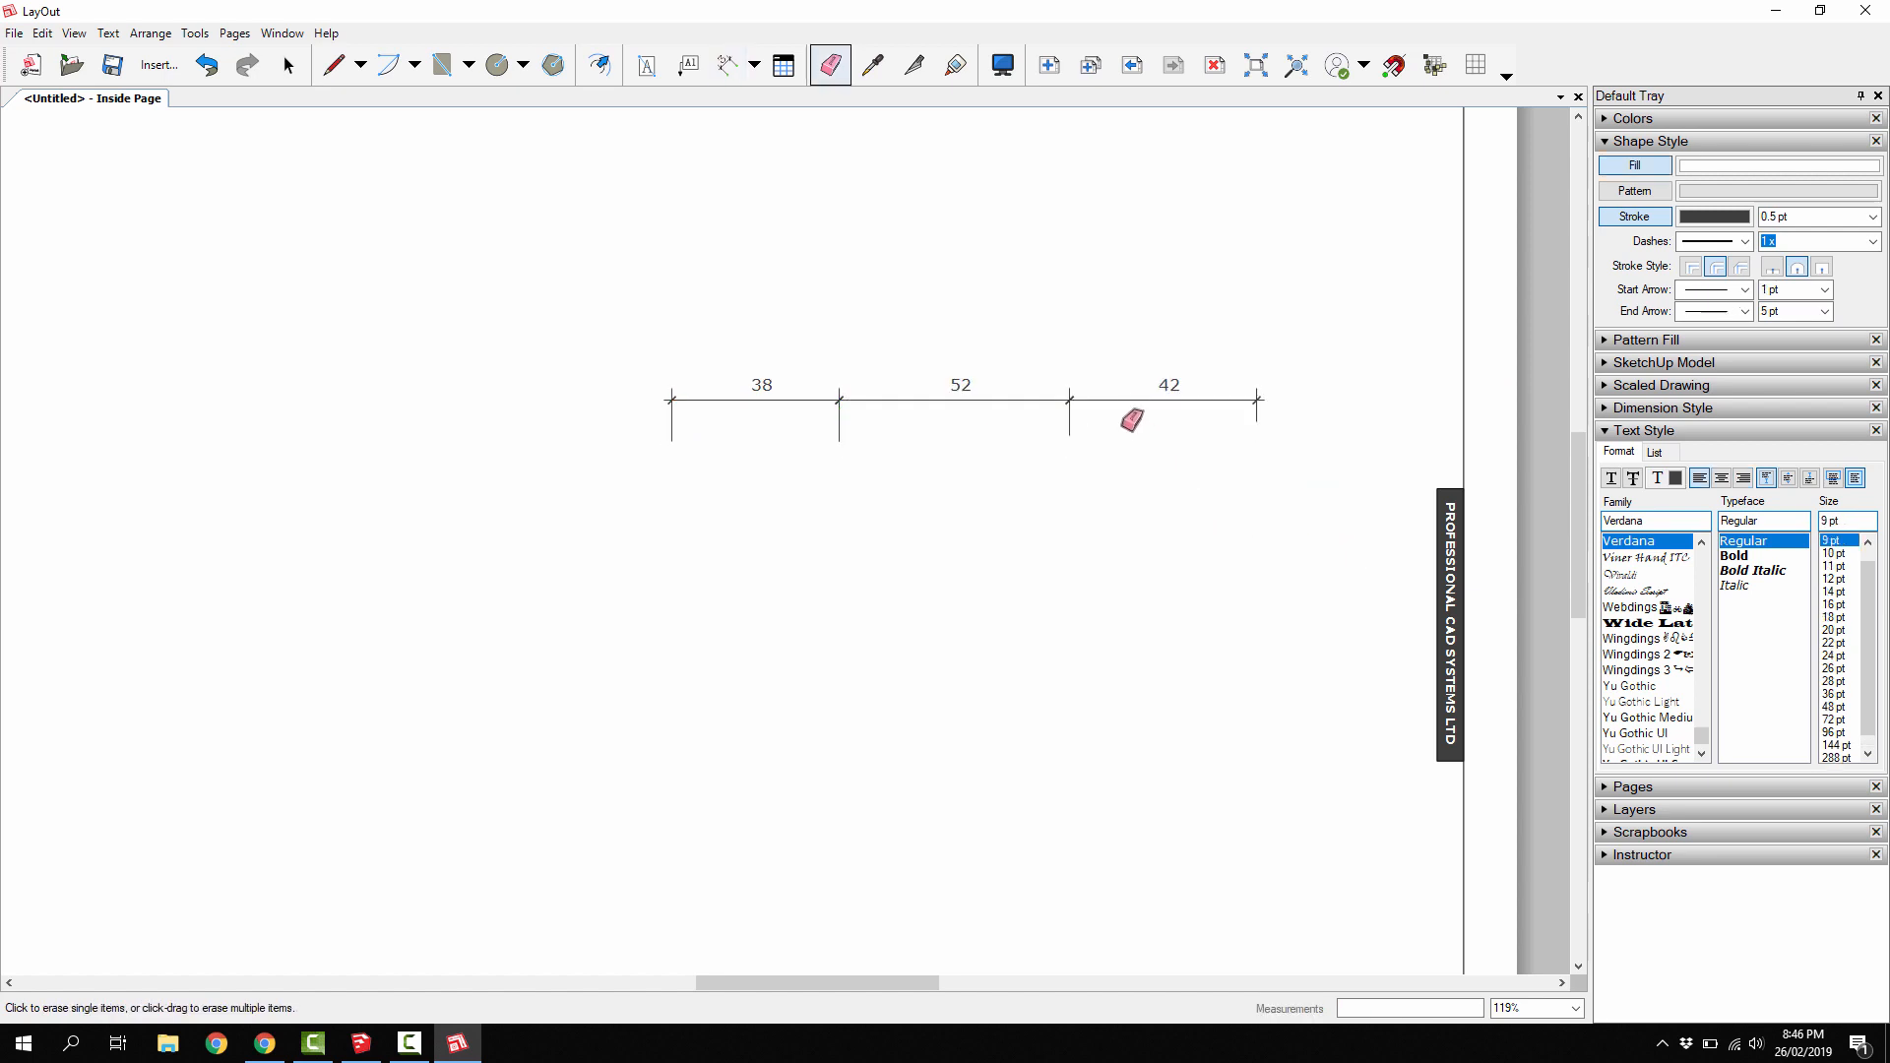
mouse_move(1126, 418)
mouse_down()
mouse_move(726, 384)
mouse_move(783, 399)
mouse_up()
key(space)
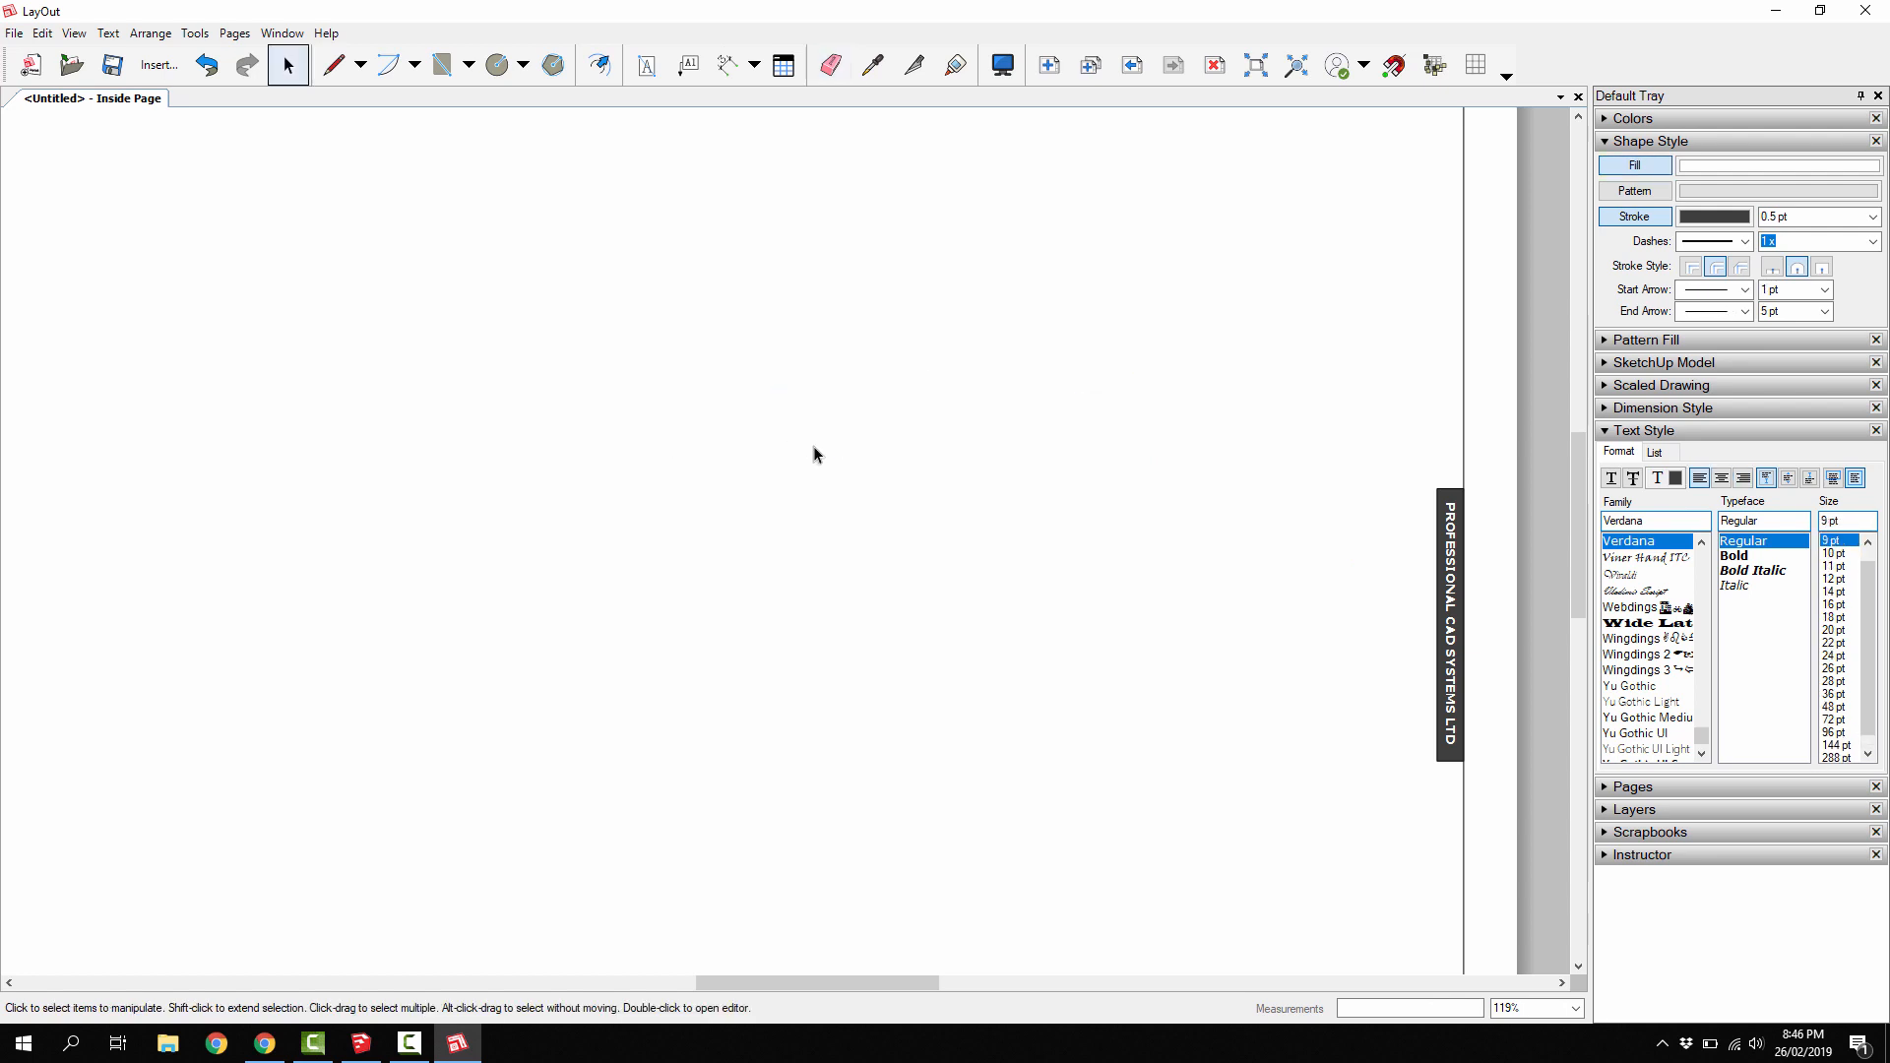
- Turn on the grid display for the inside page
click(1254, 66)
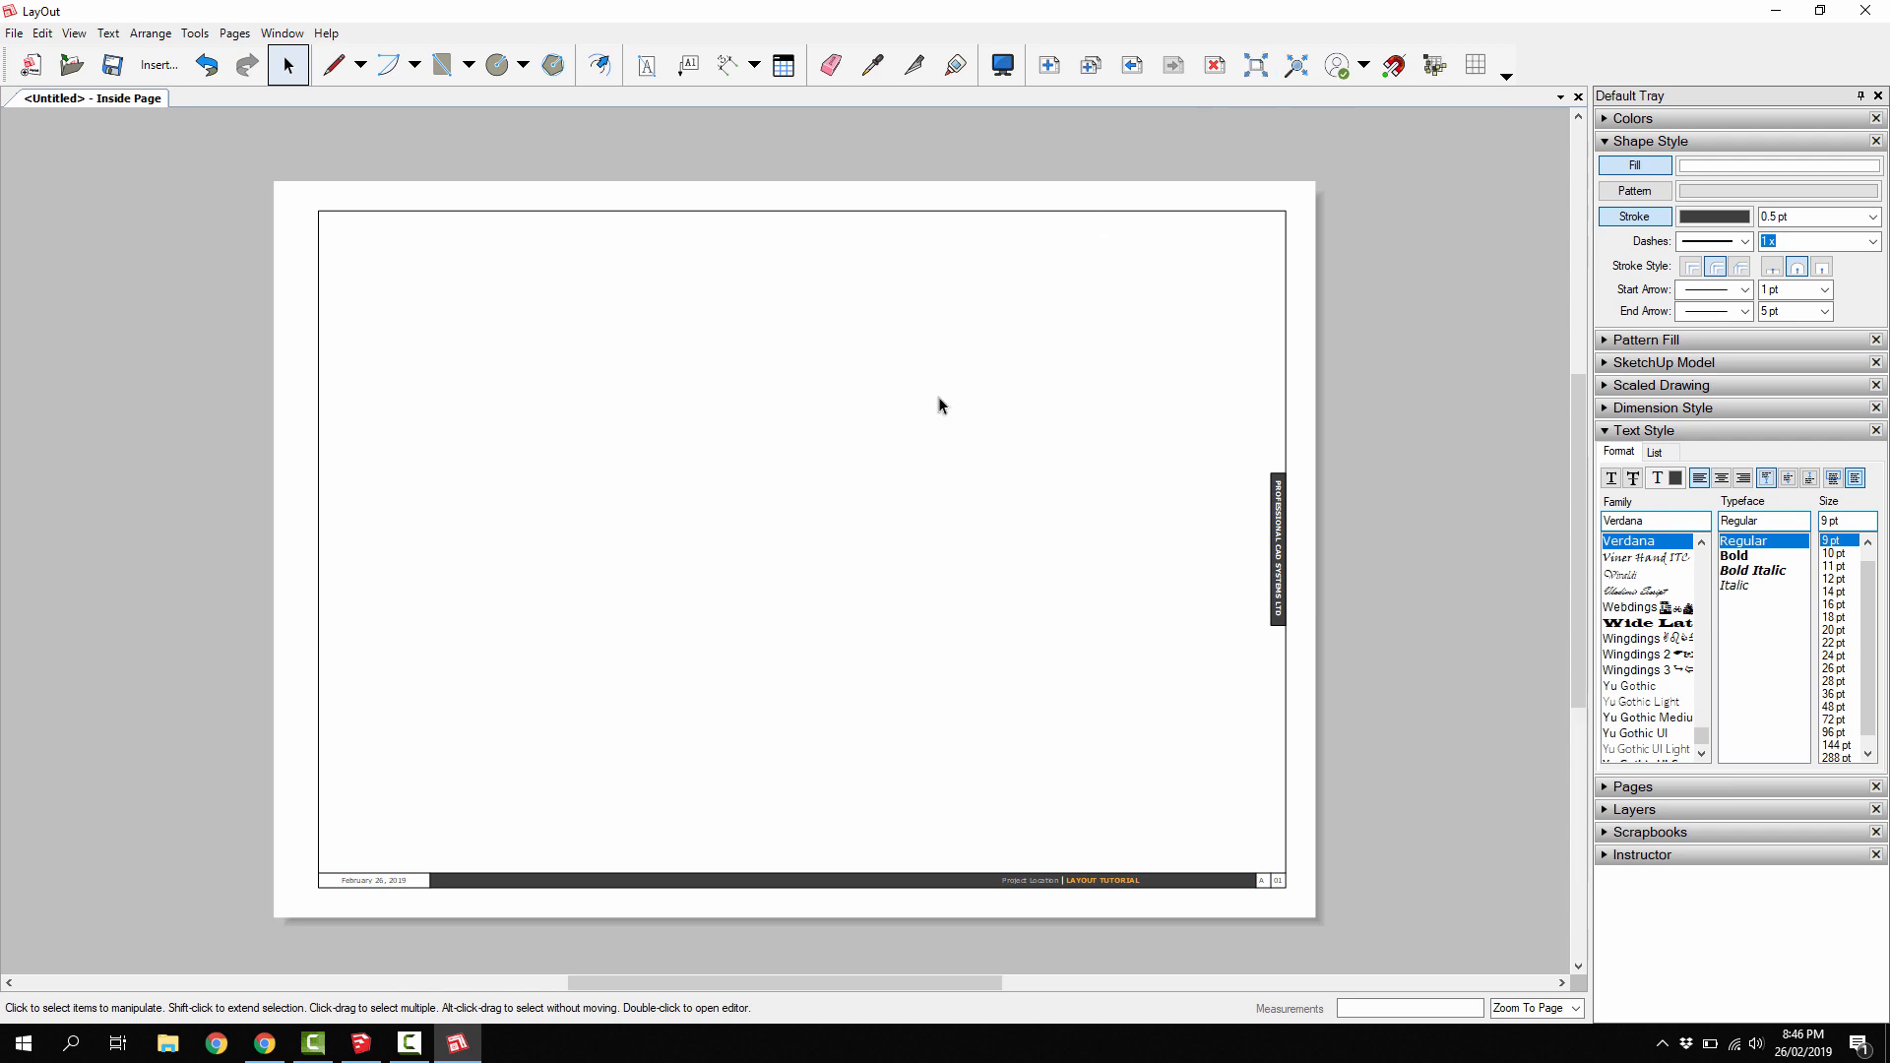
click(1481, 67)
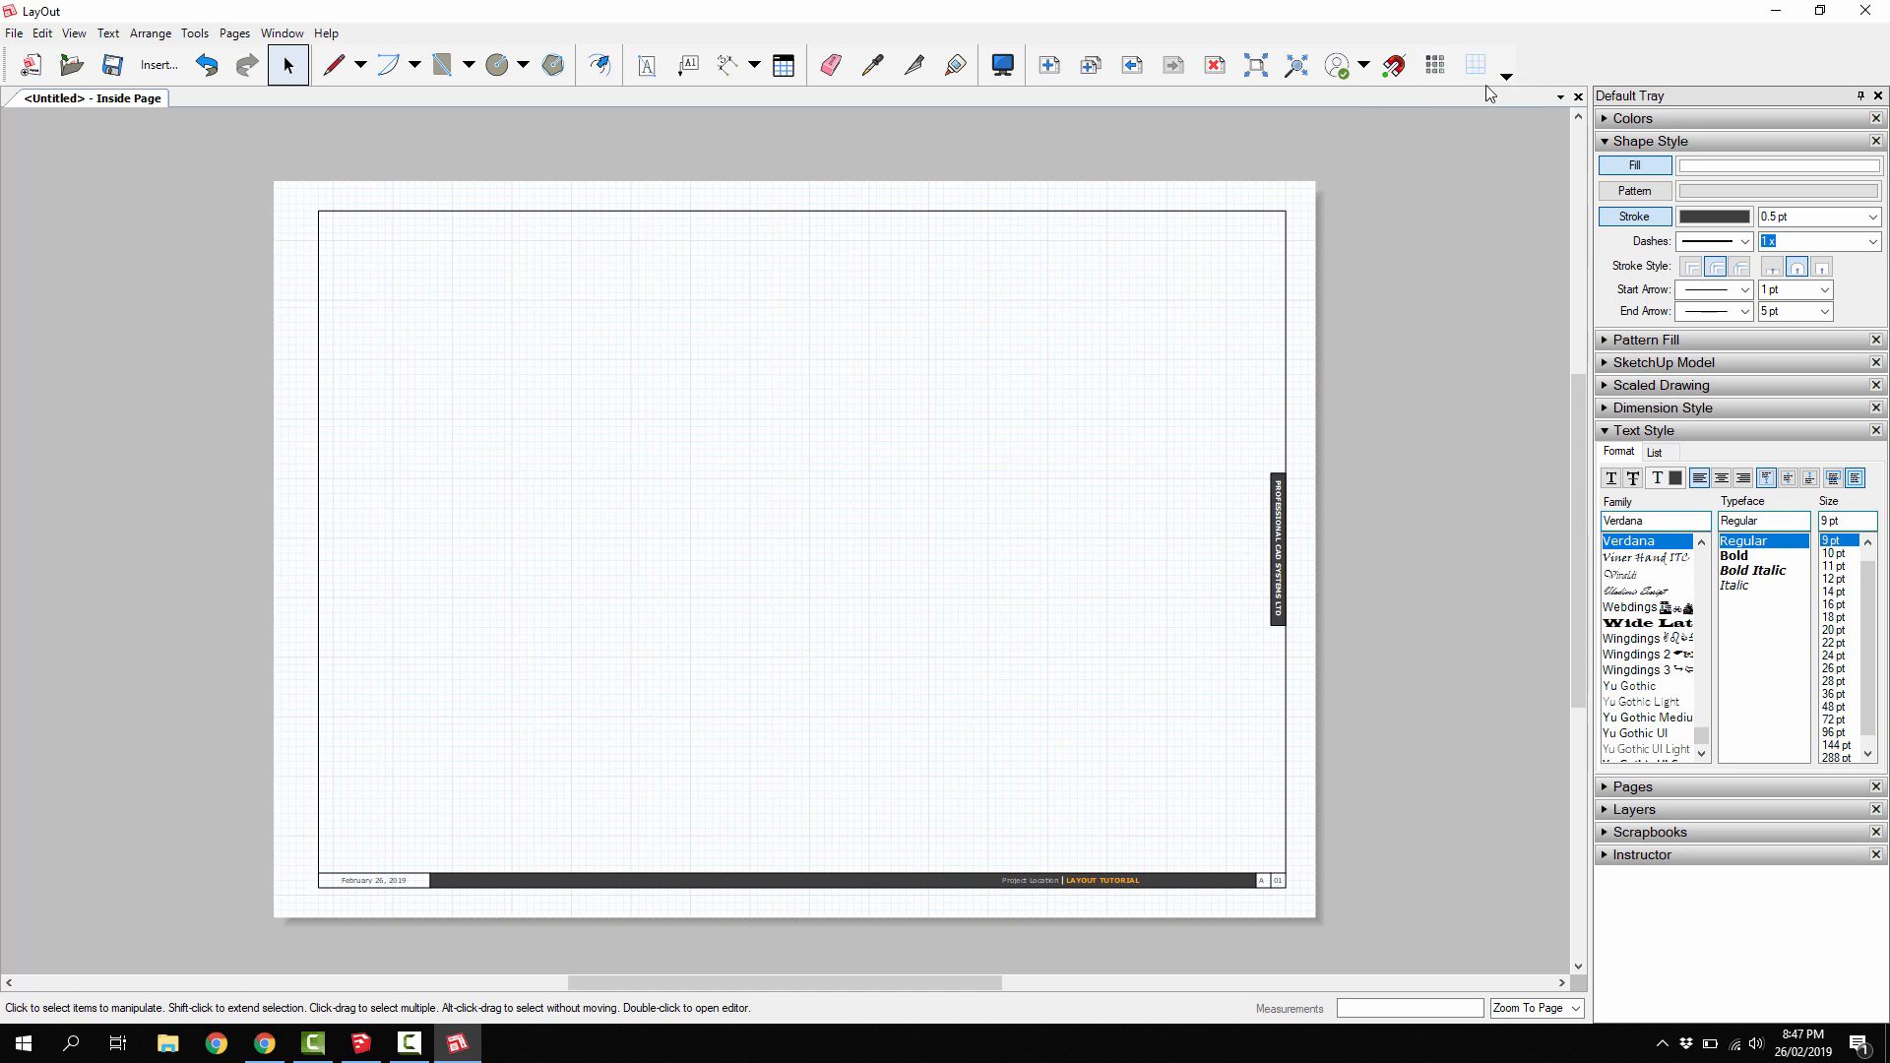
click(334, 65)
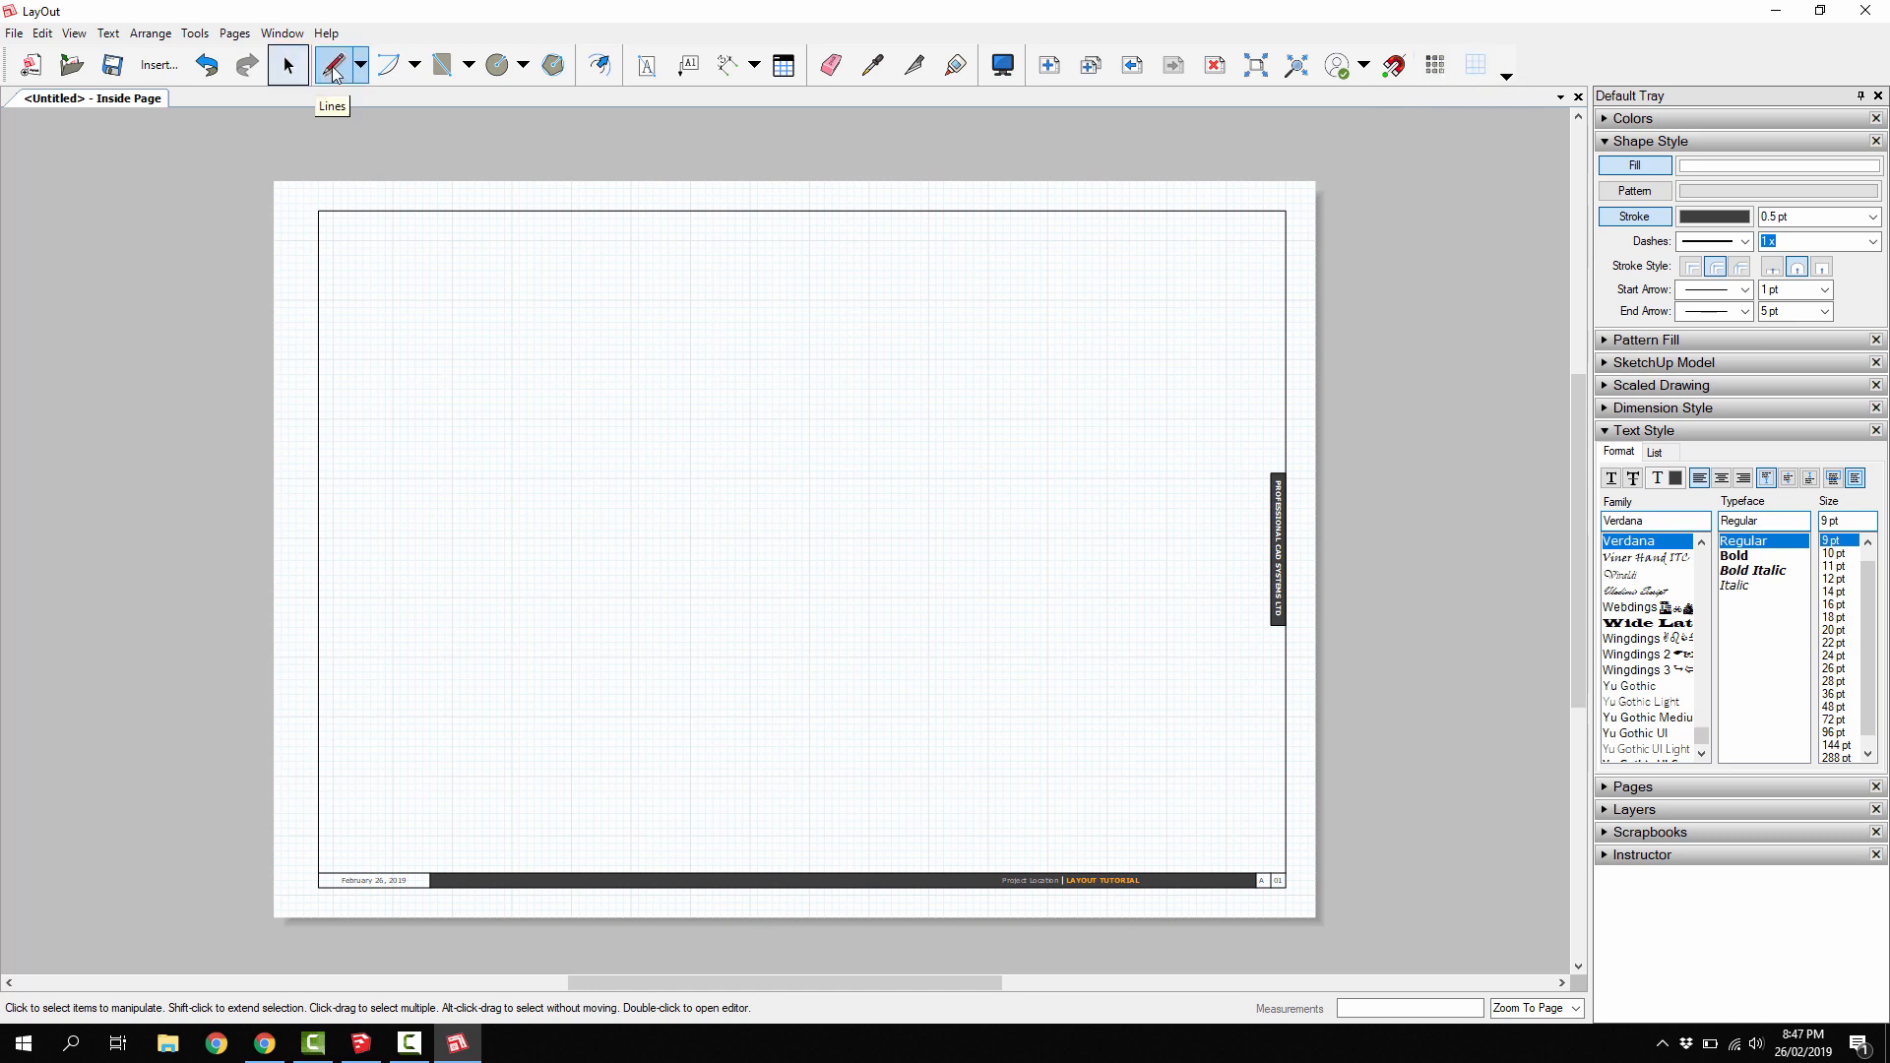
click(512, 307)
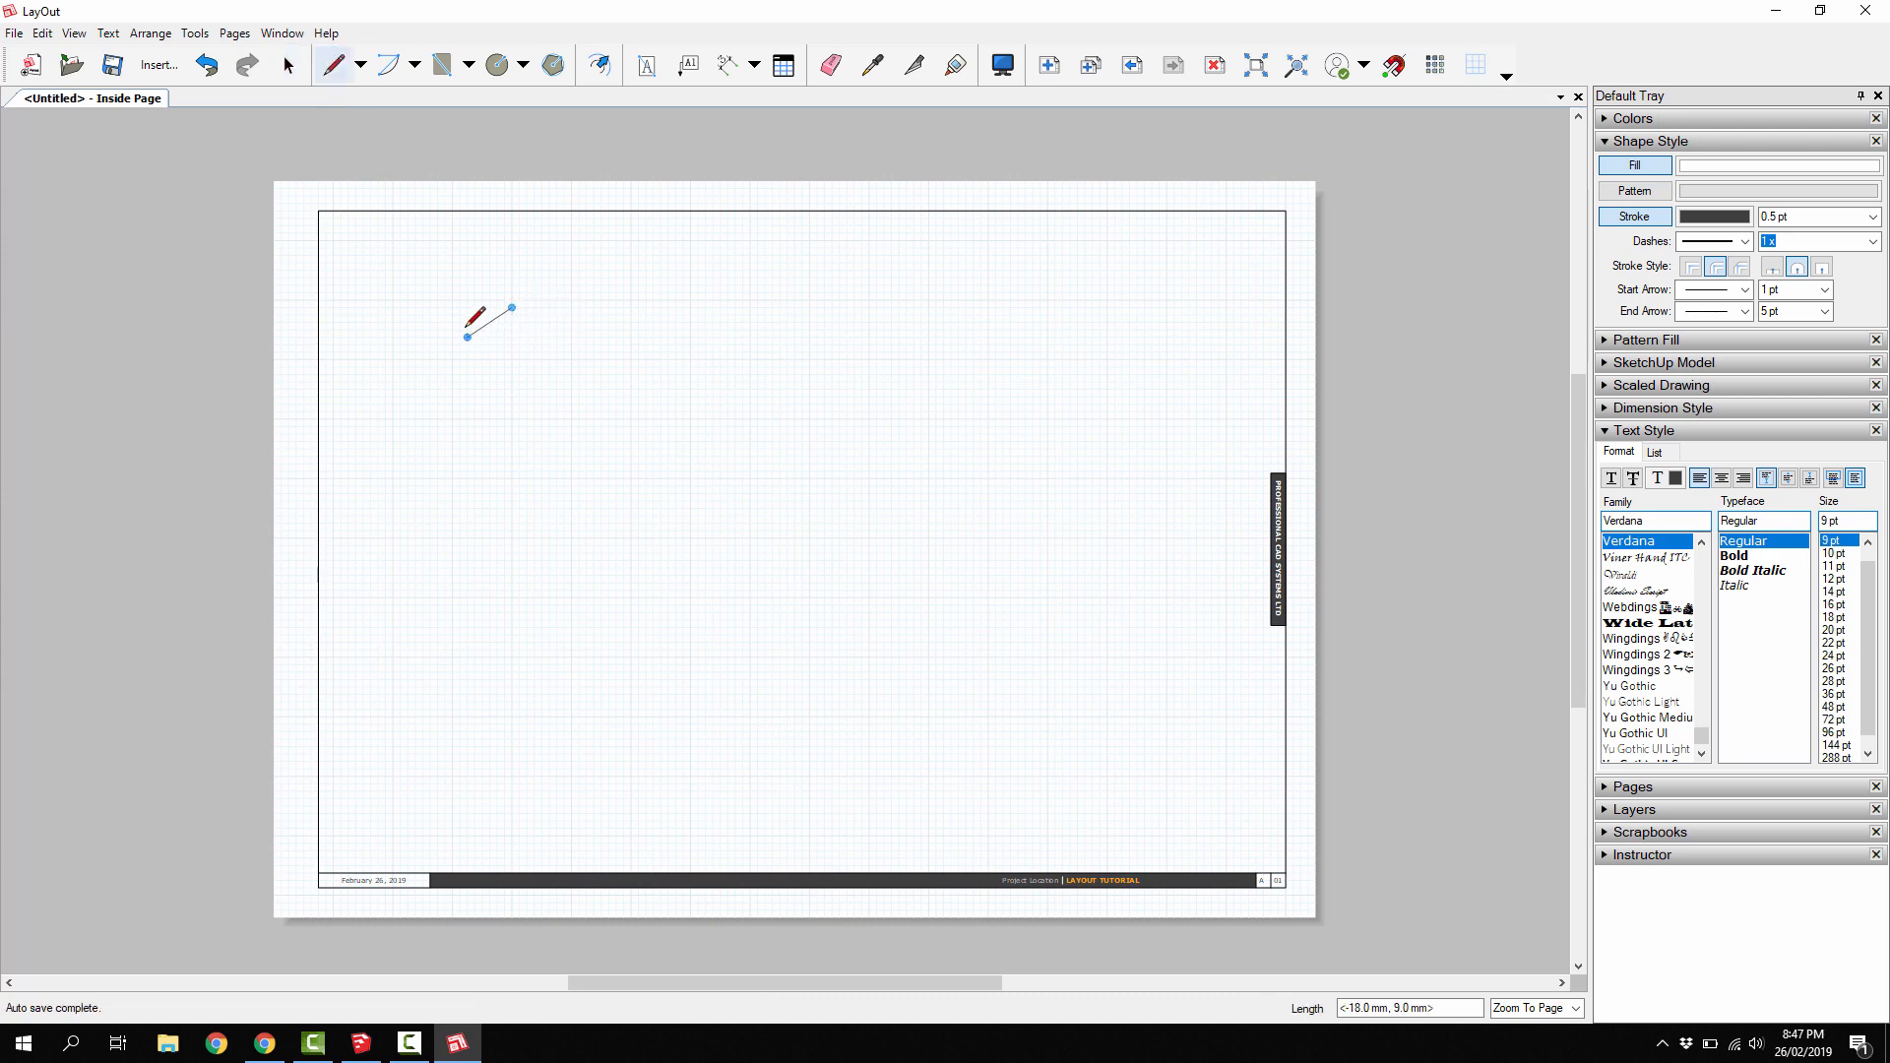
key(space)
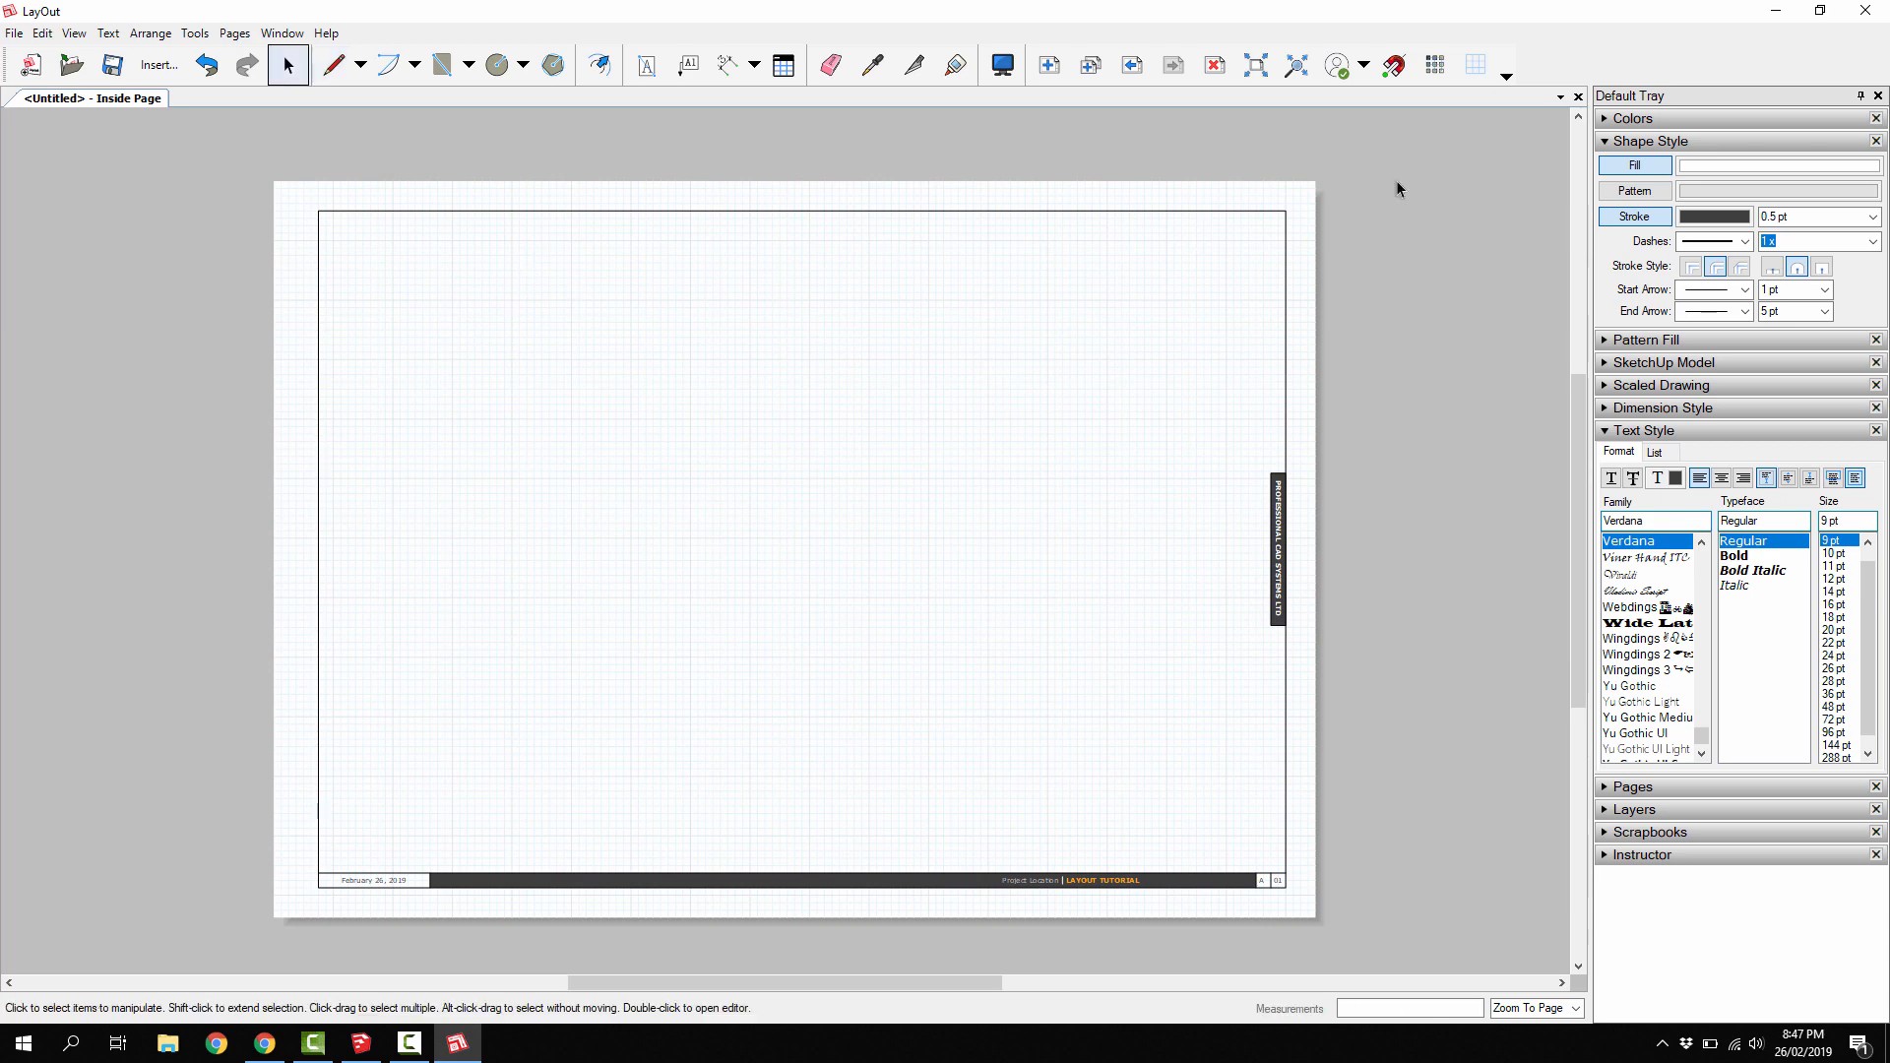
- Turn off the grid display for the inside page
click(1476, 82)
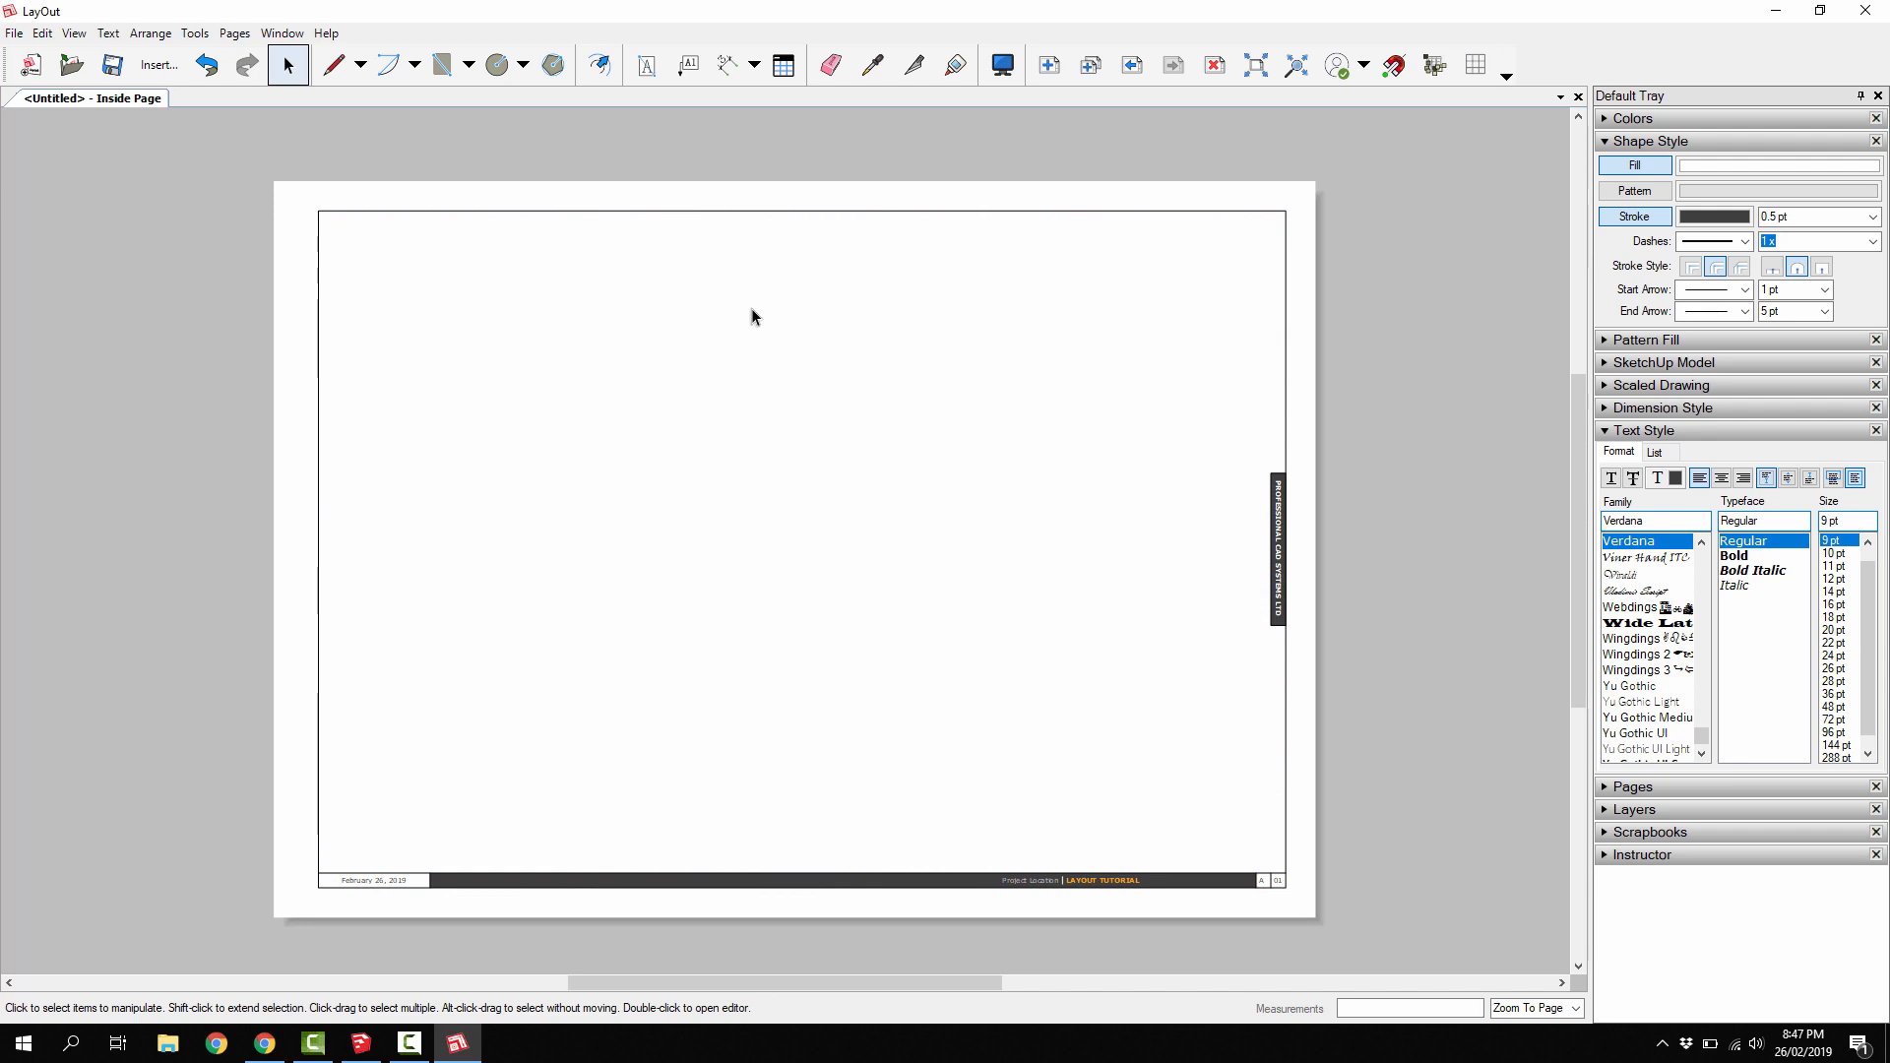
scroll(886, 369, down, 1)
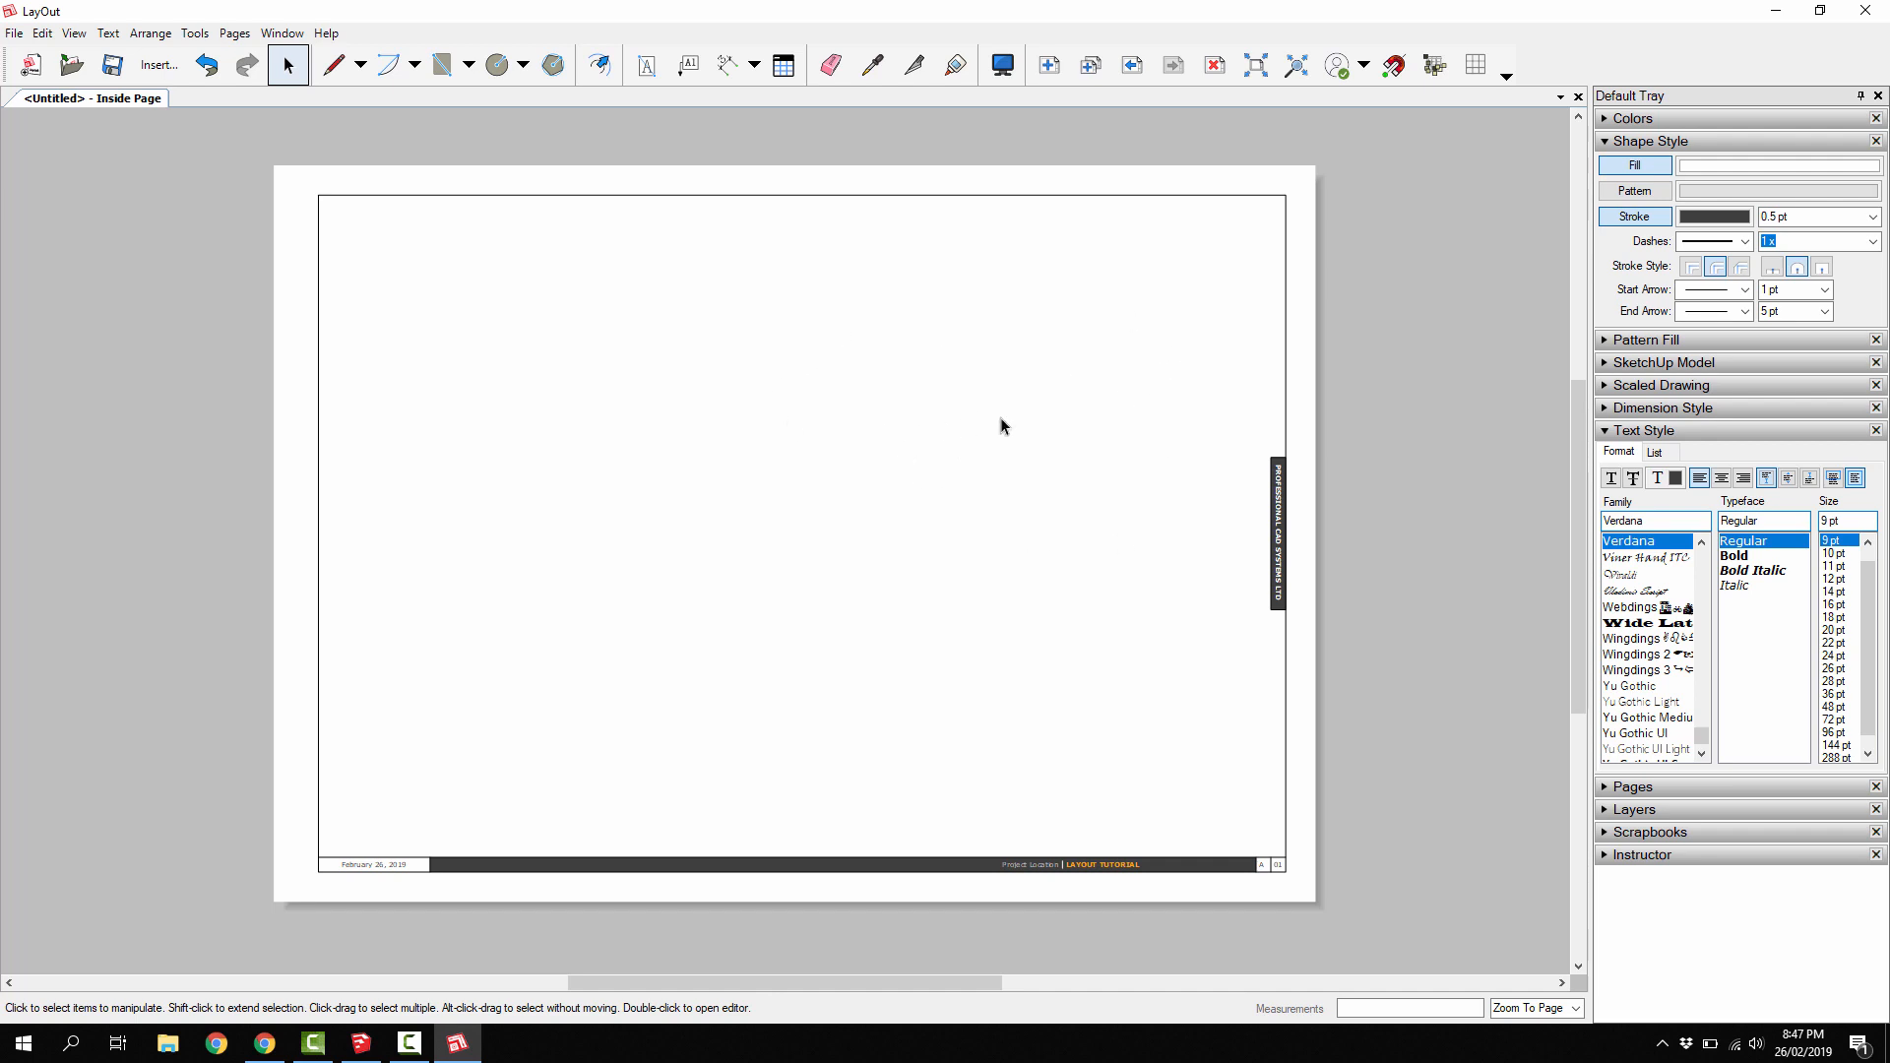
- Save the document as a template named PCS in the My Templates folder
click(14, 33)
click(51, 264)
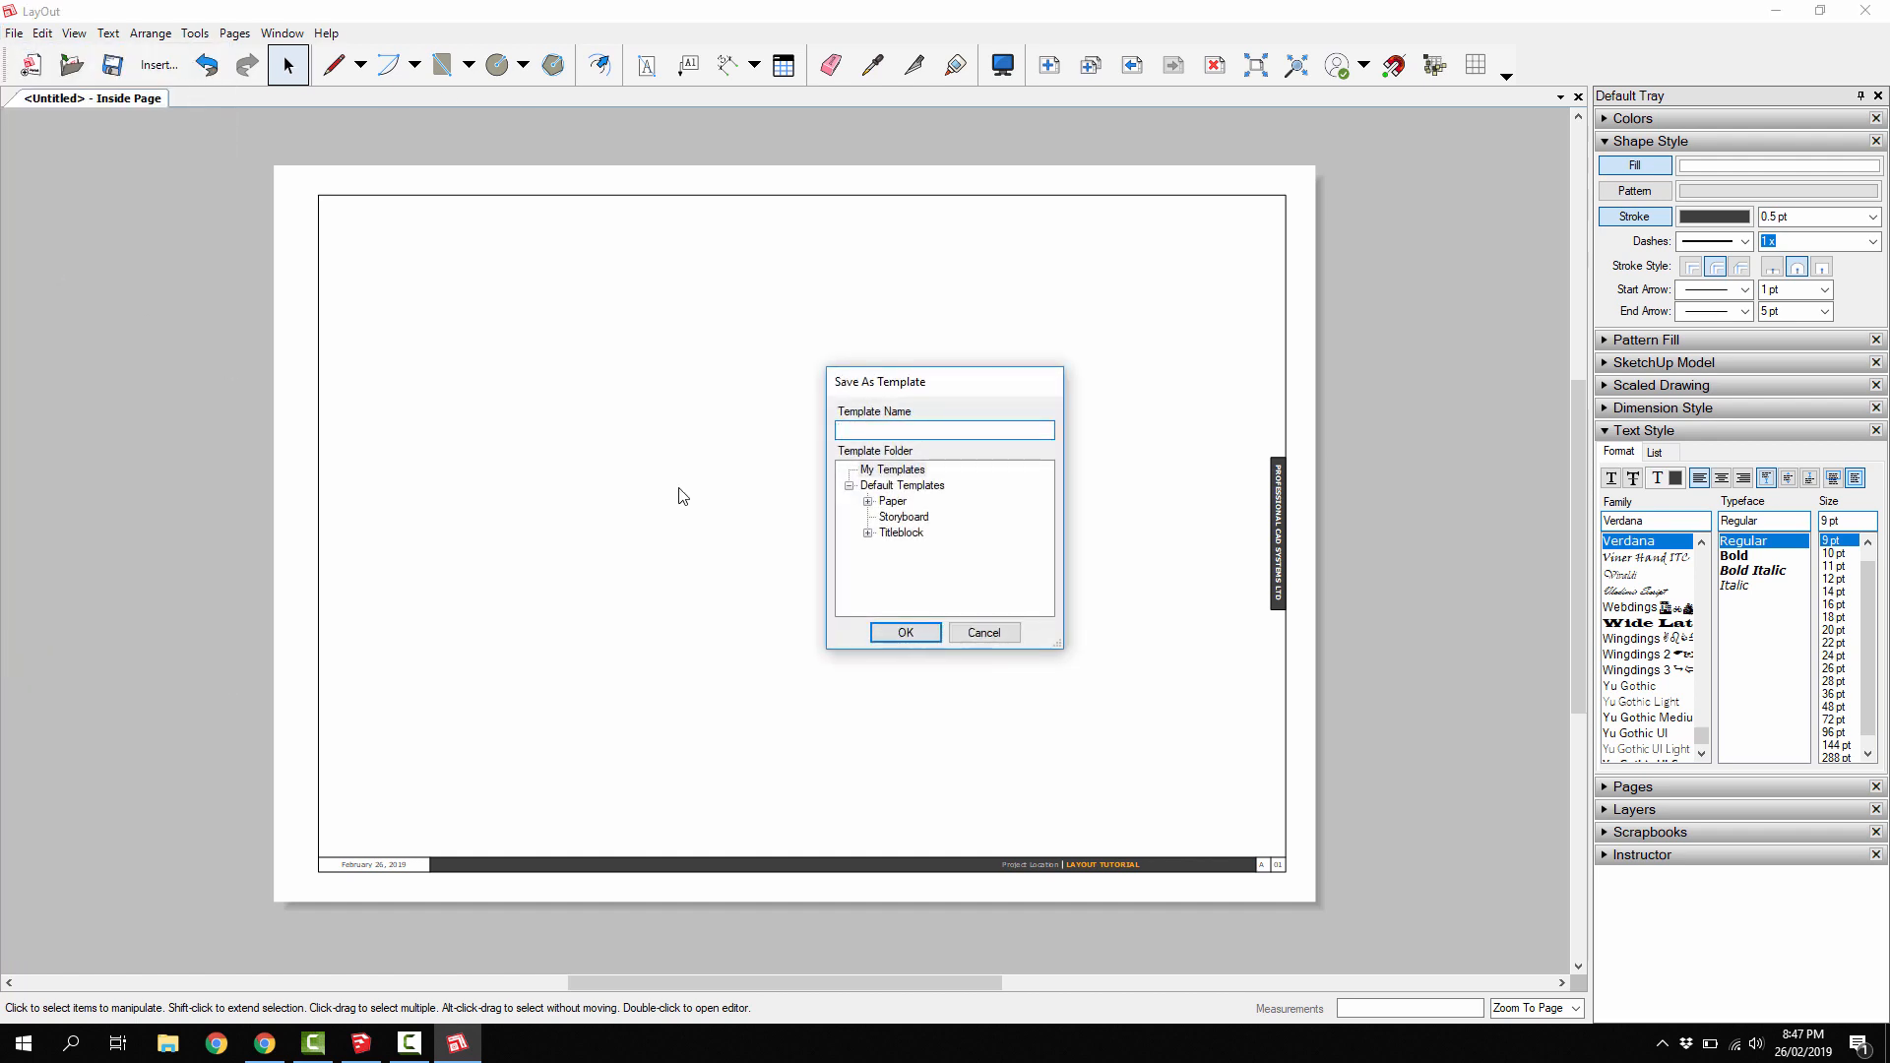
text(PCS)
click(891, 471)
click(902, 635)
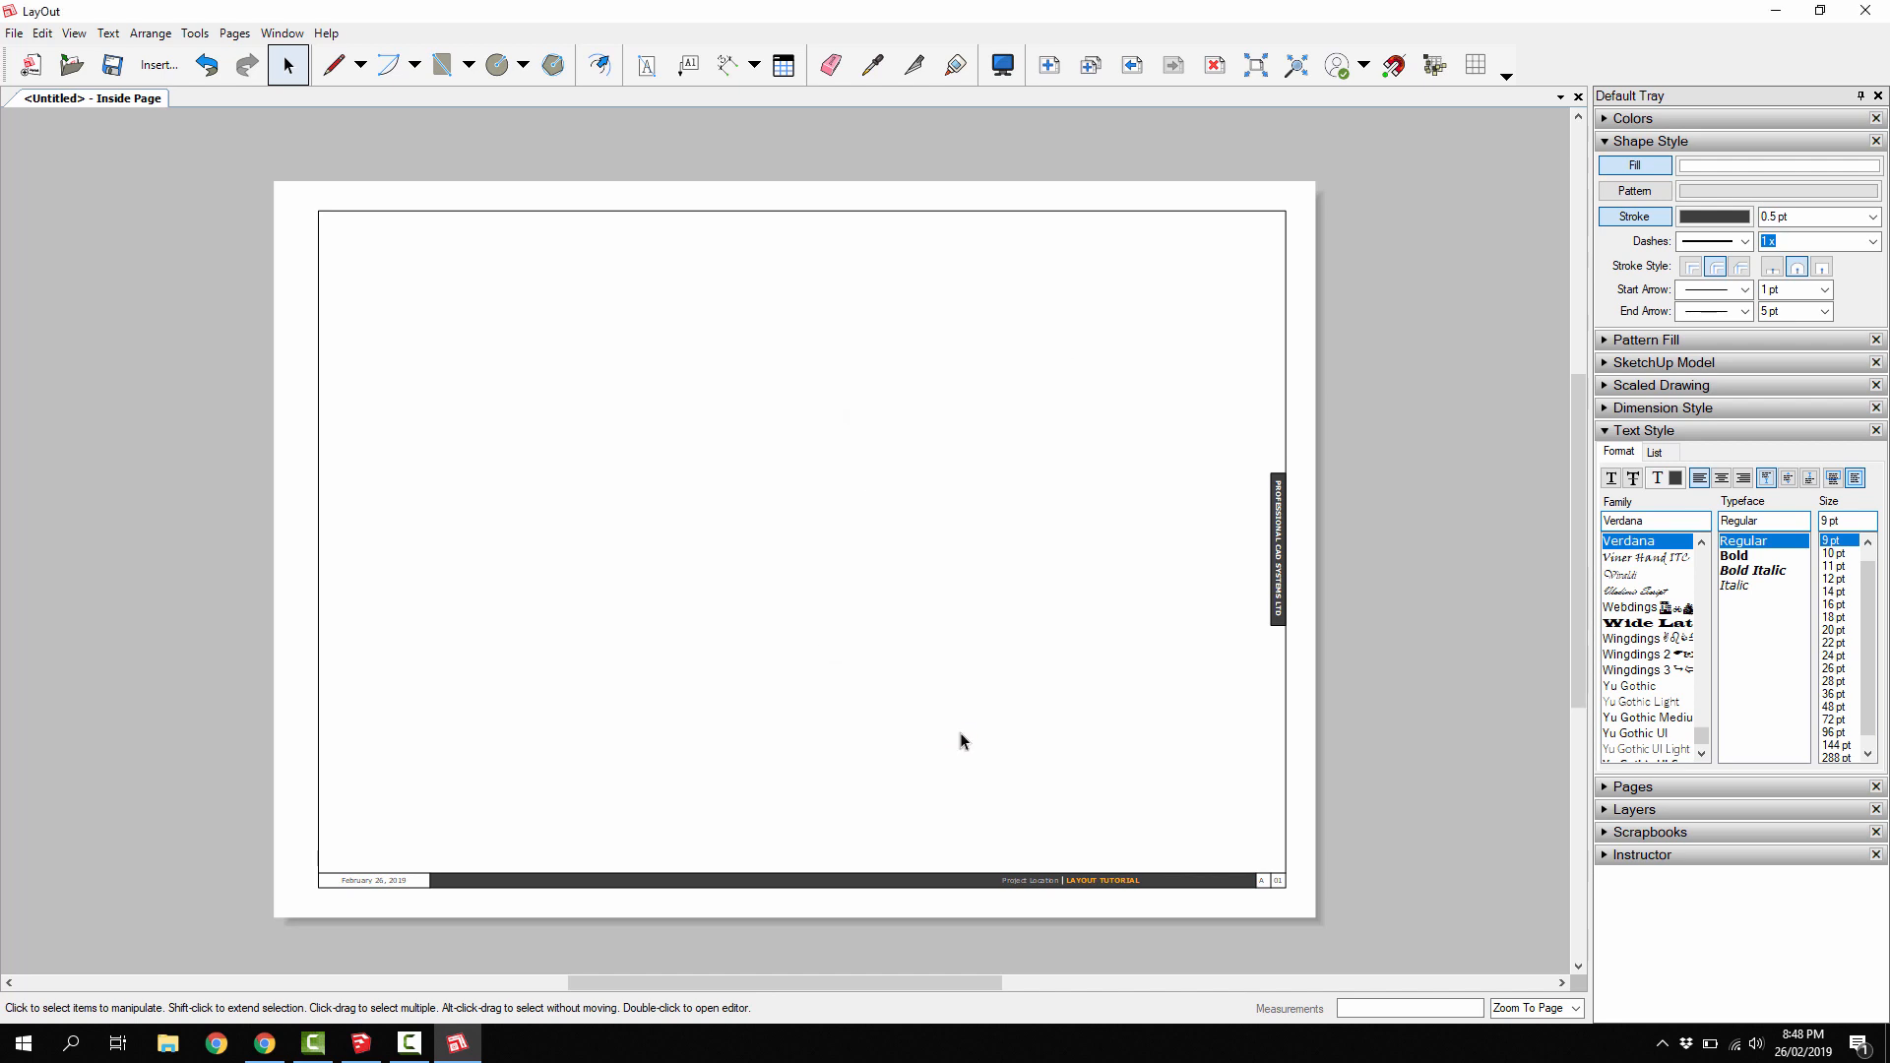
- Close the current document and check the custom templates offered for a new document, leaving the template chooser without picking one
click(1578, 97)
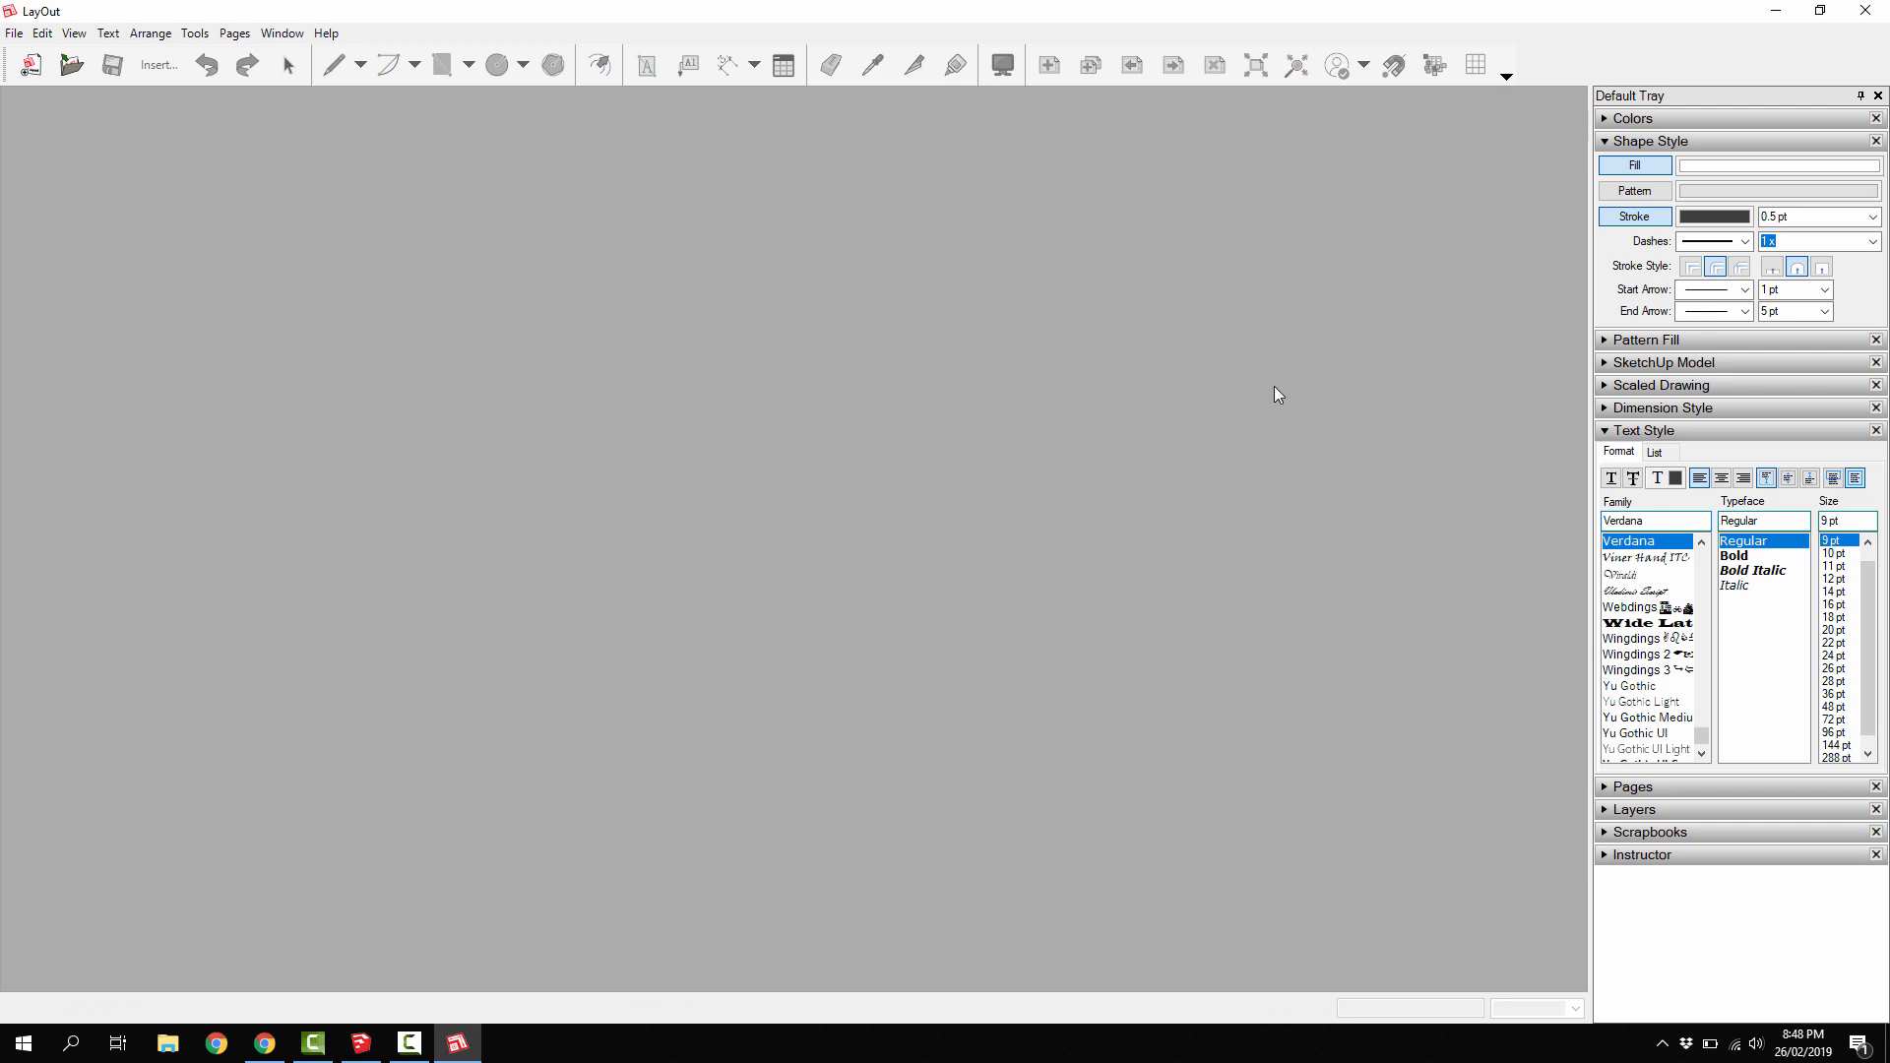
click(14, 34)
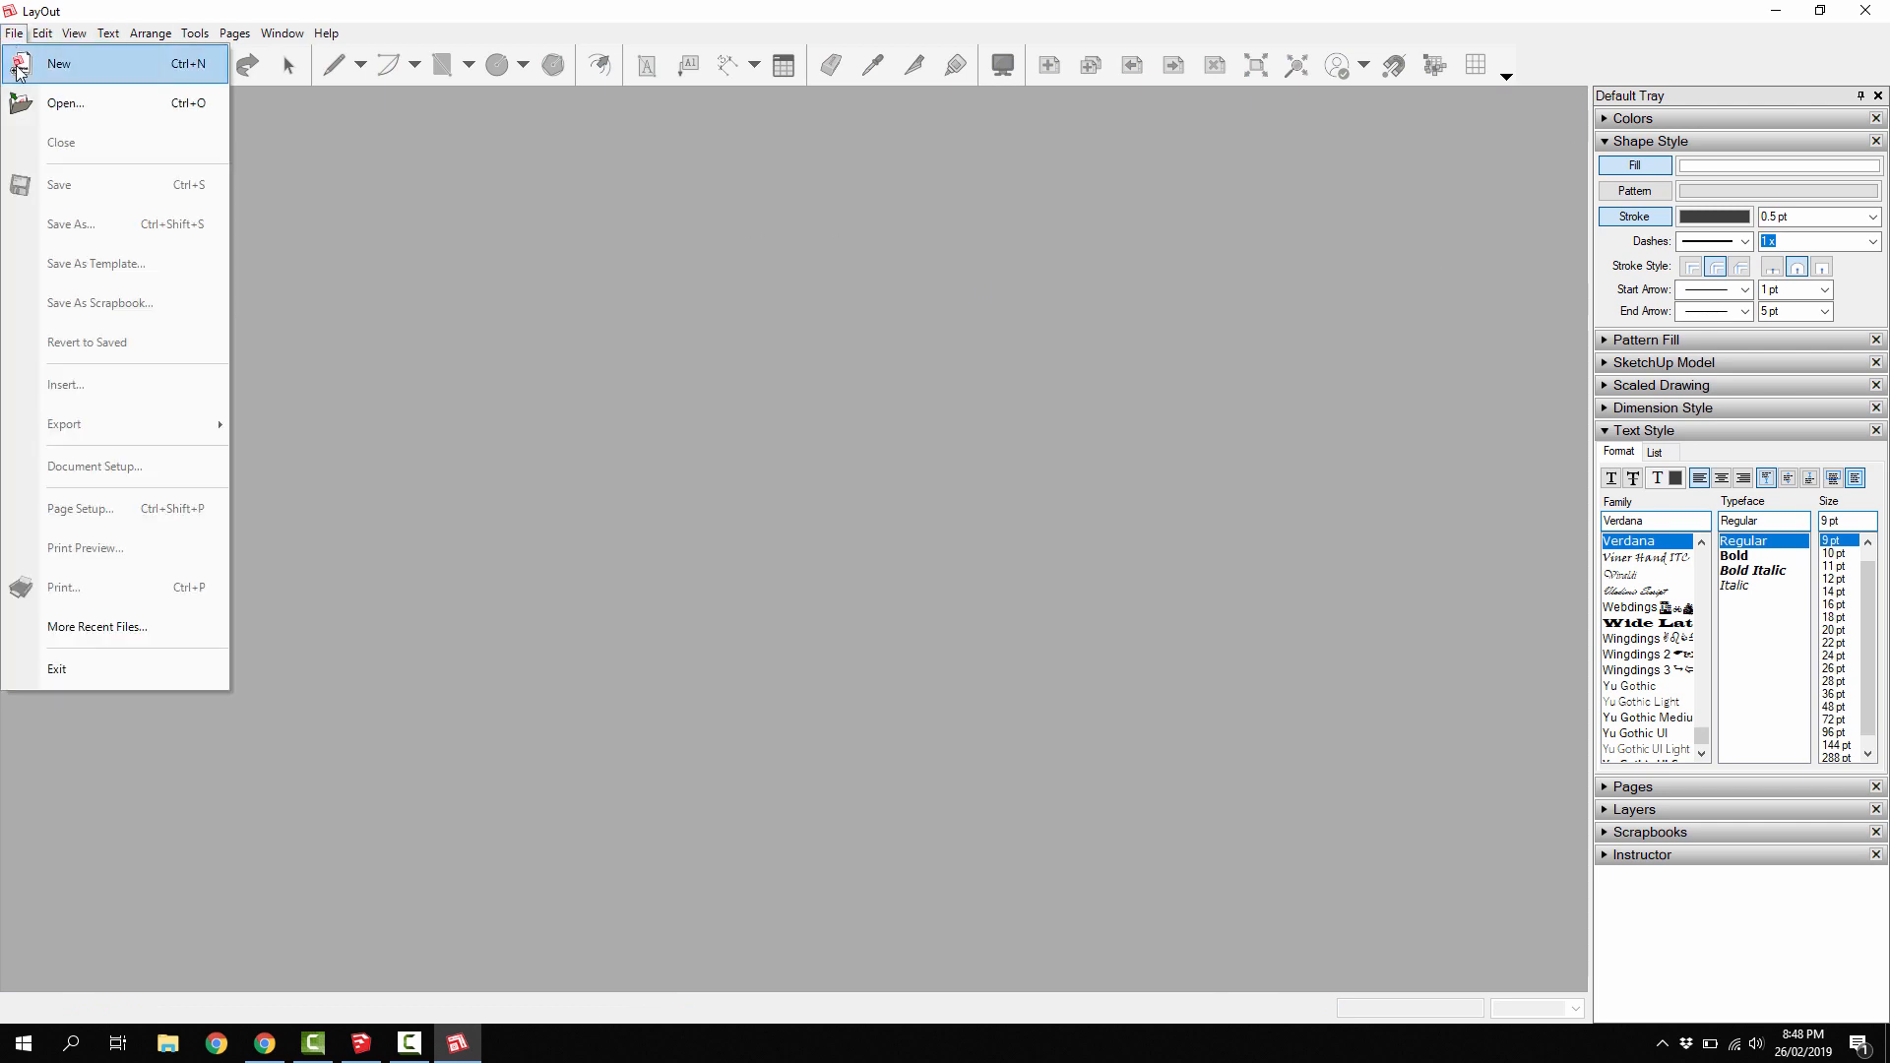
click(18, 70)
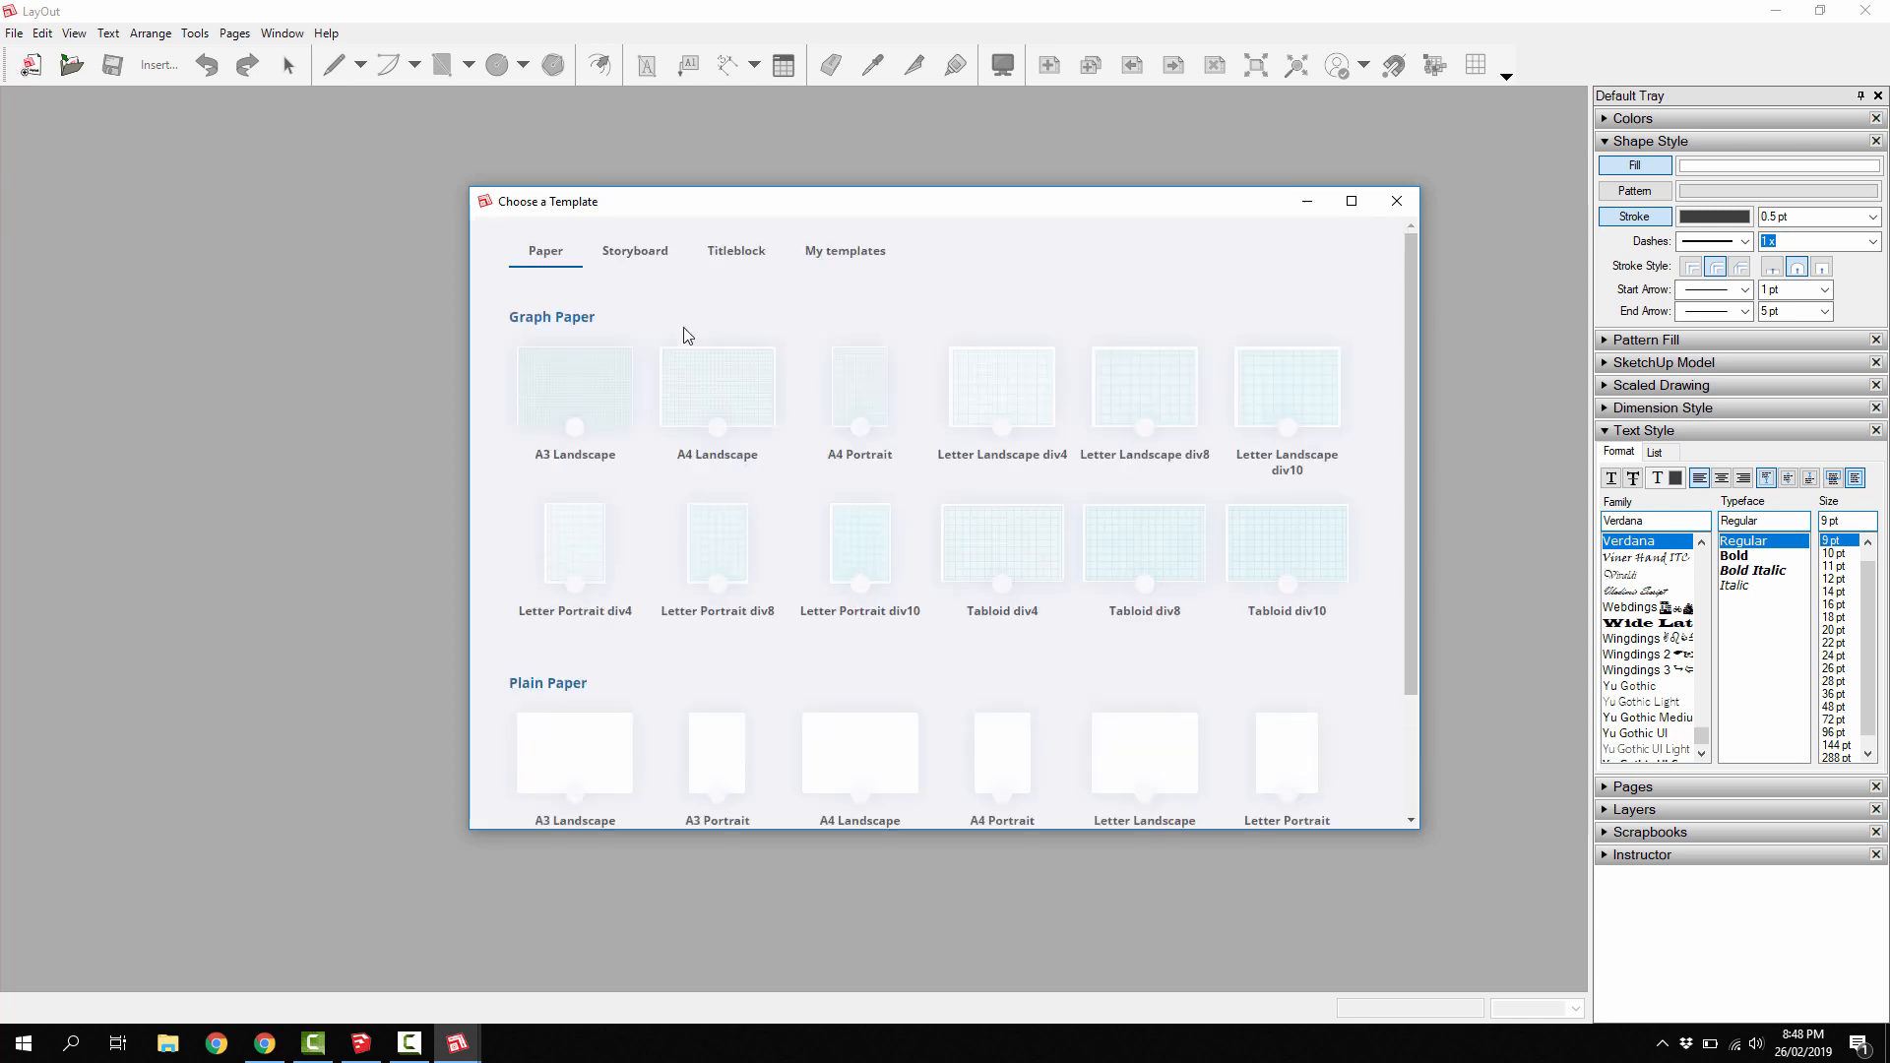
click(831, 252)
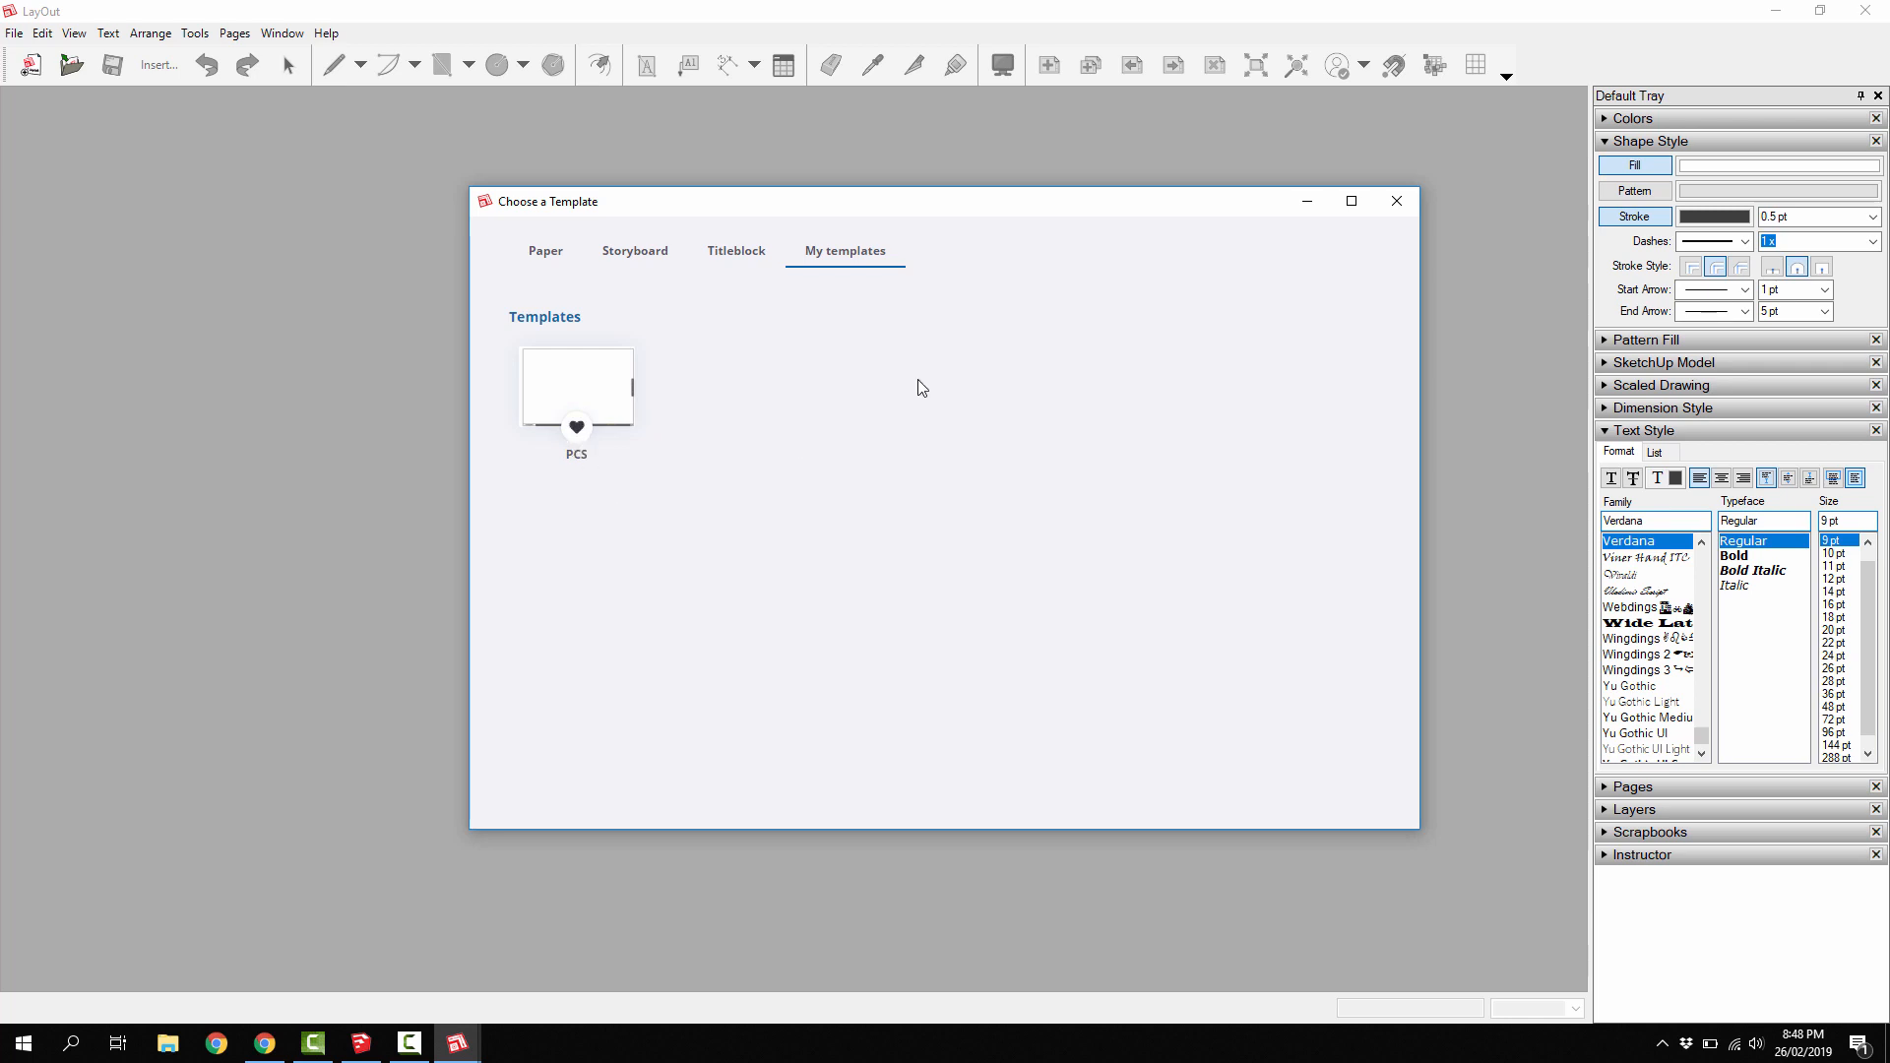
click(1396, 201)
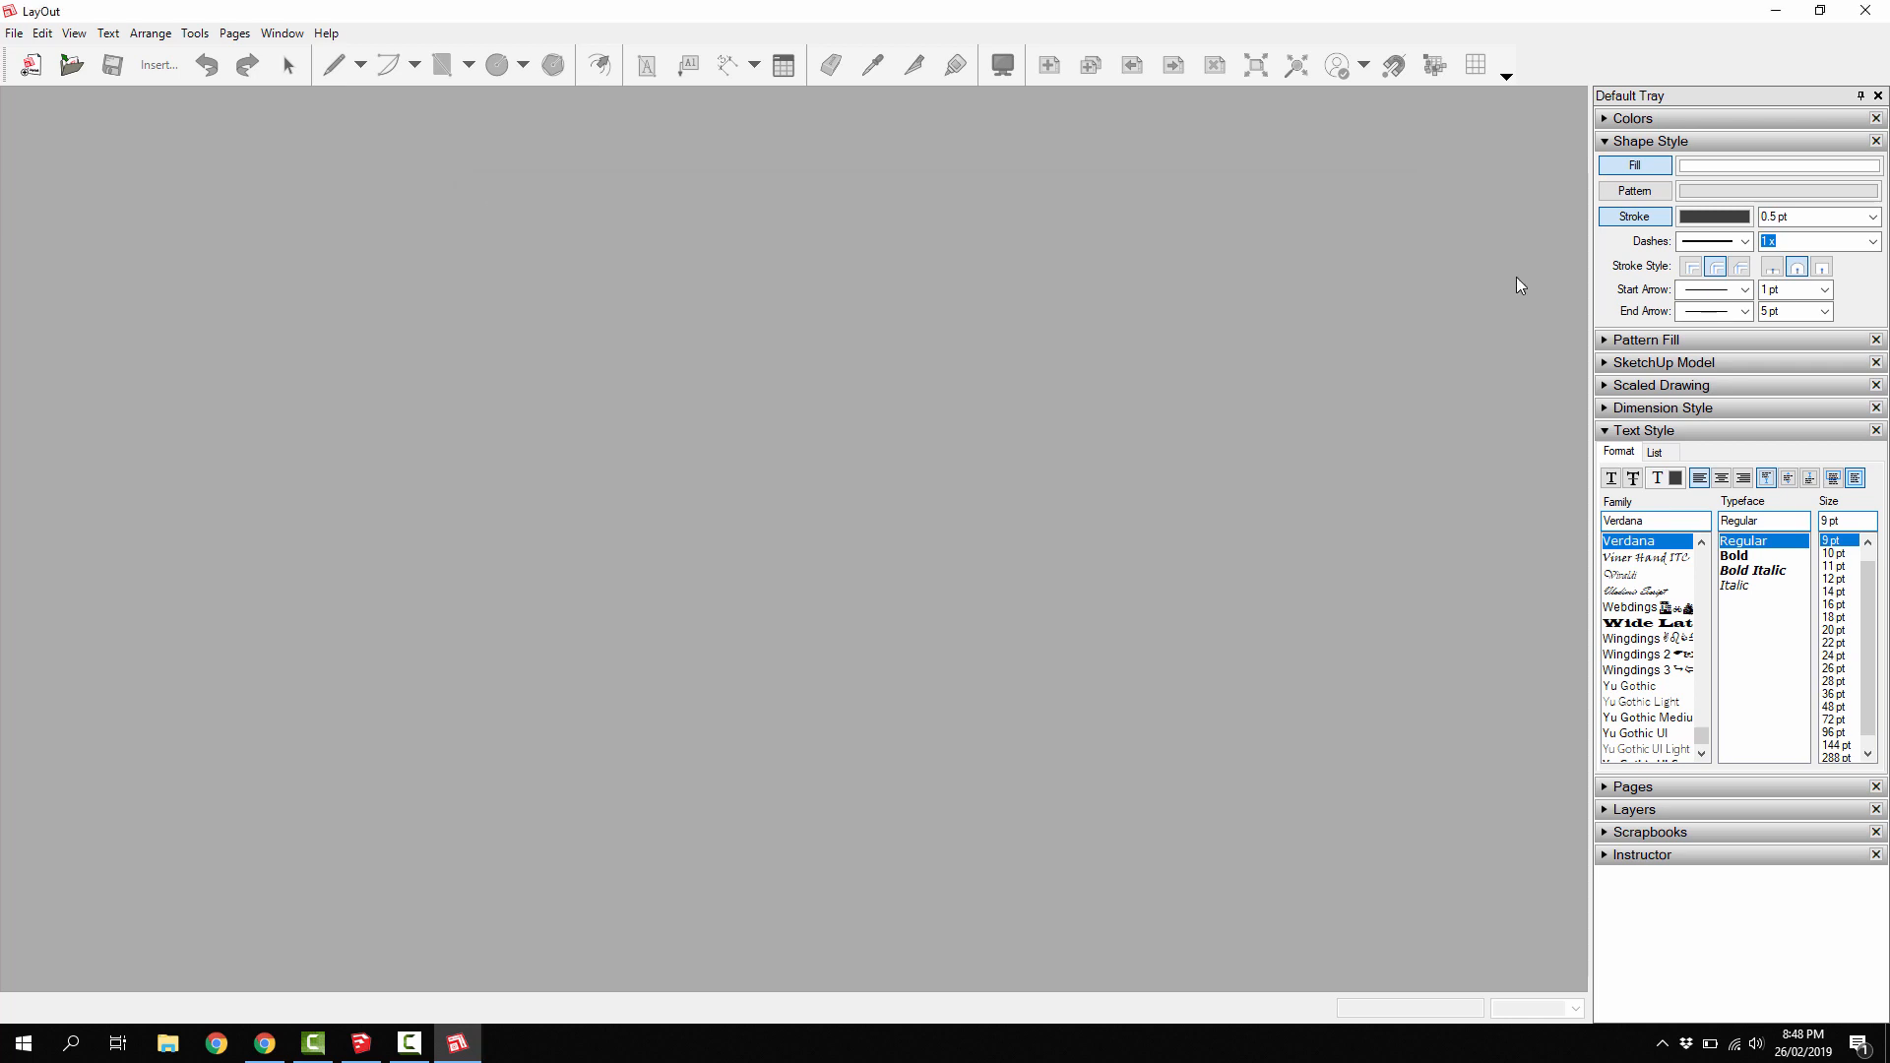
- Create a new document from the custom PCS template
click(13, 33)
click(32, 67)
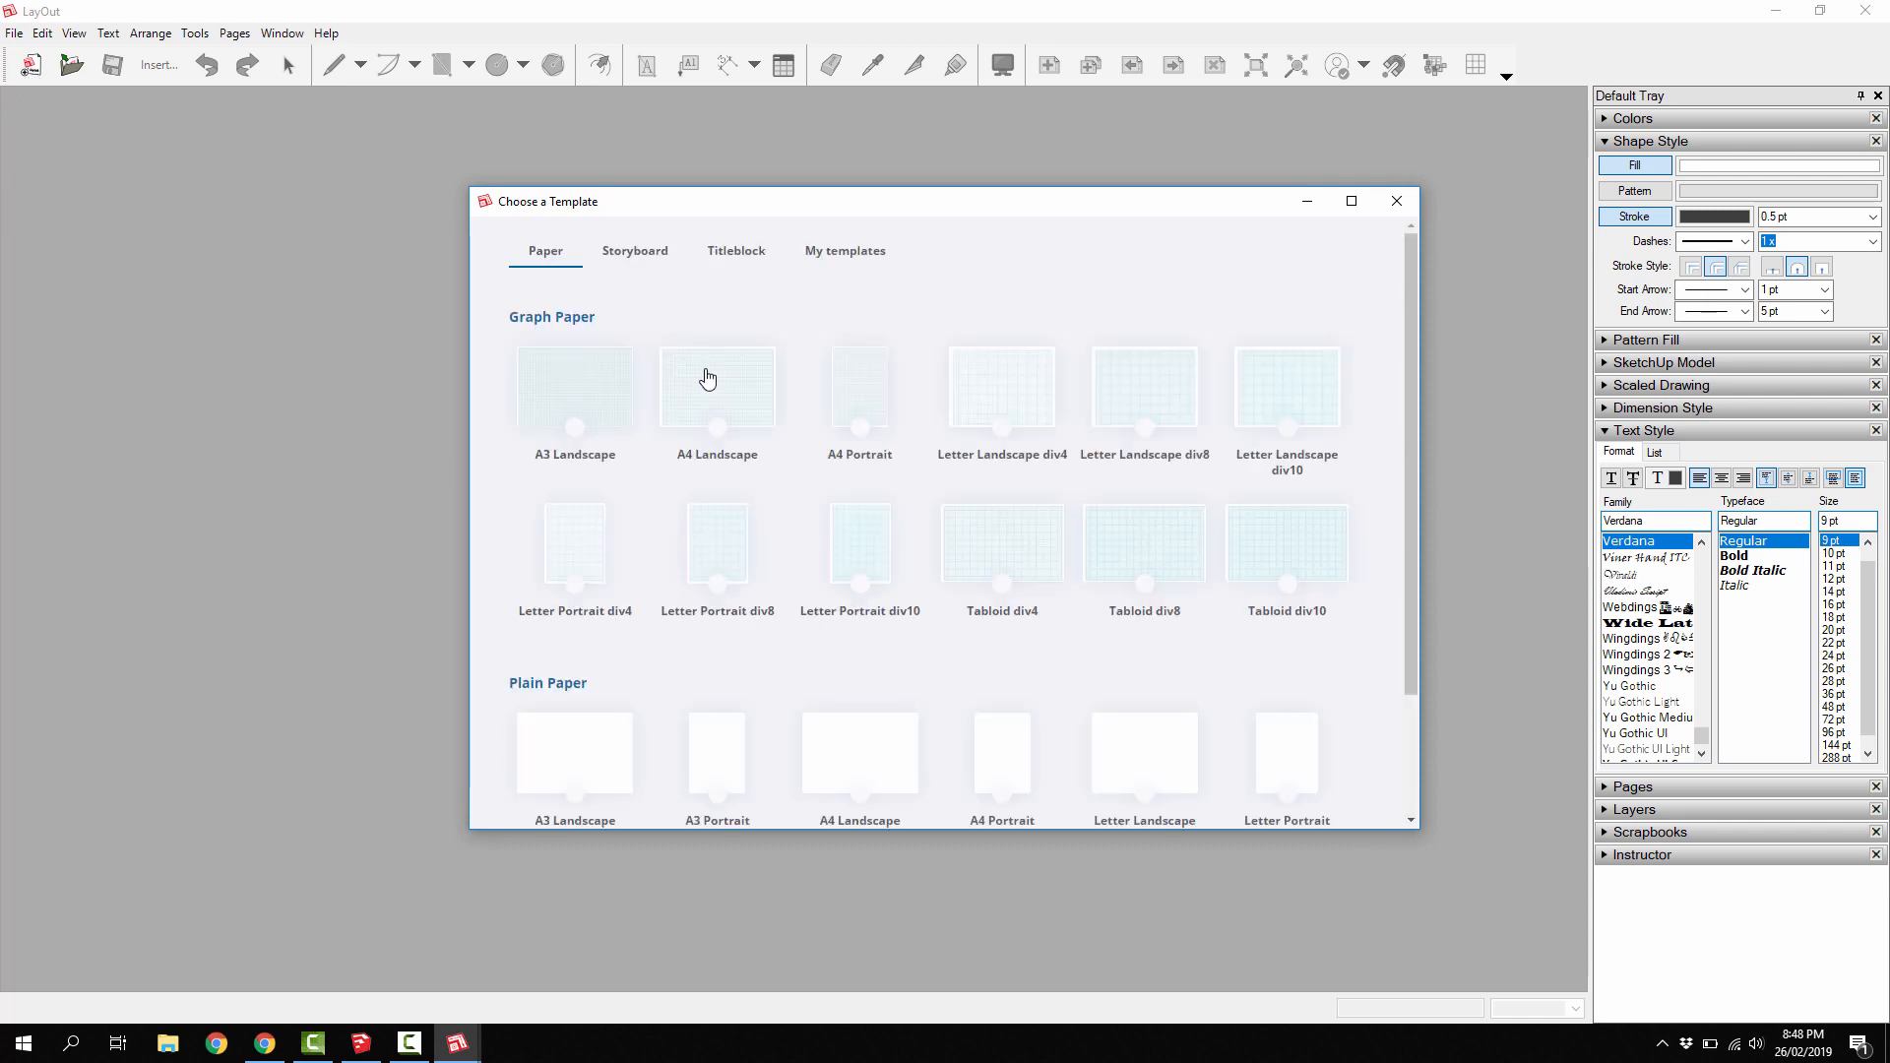
click(875, 254)
click(588, 385)
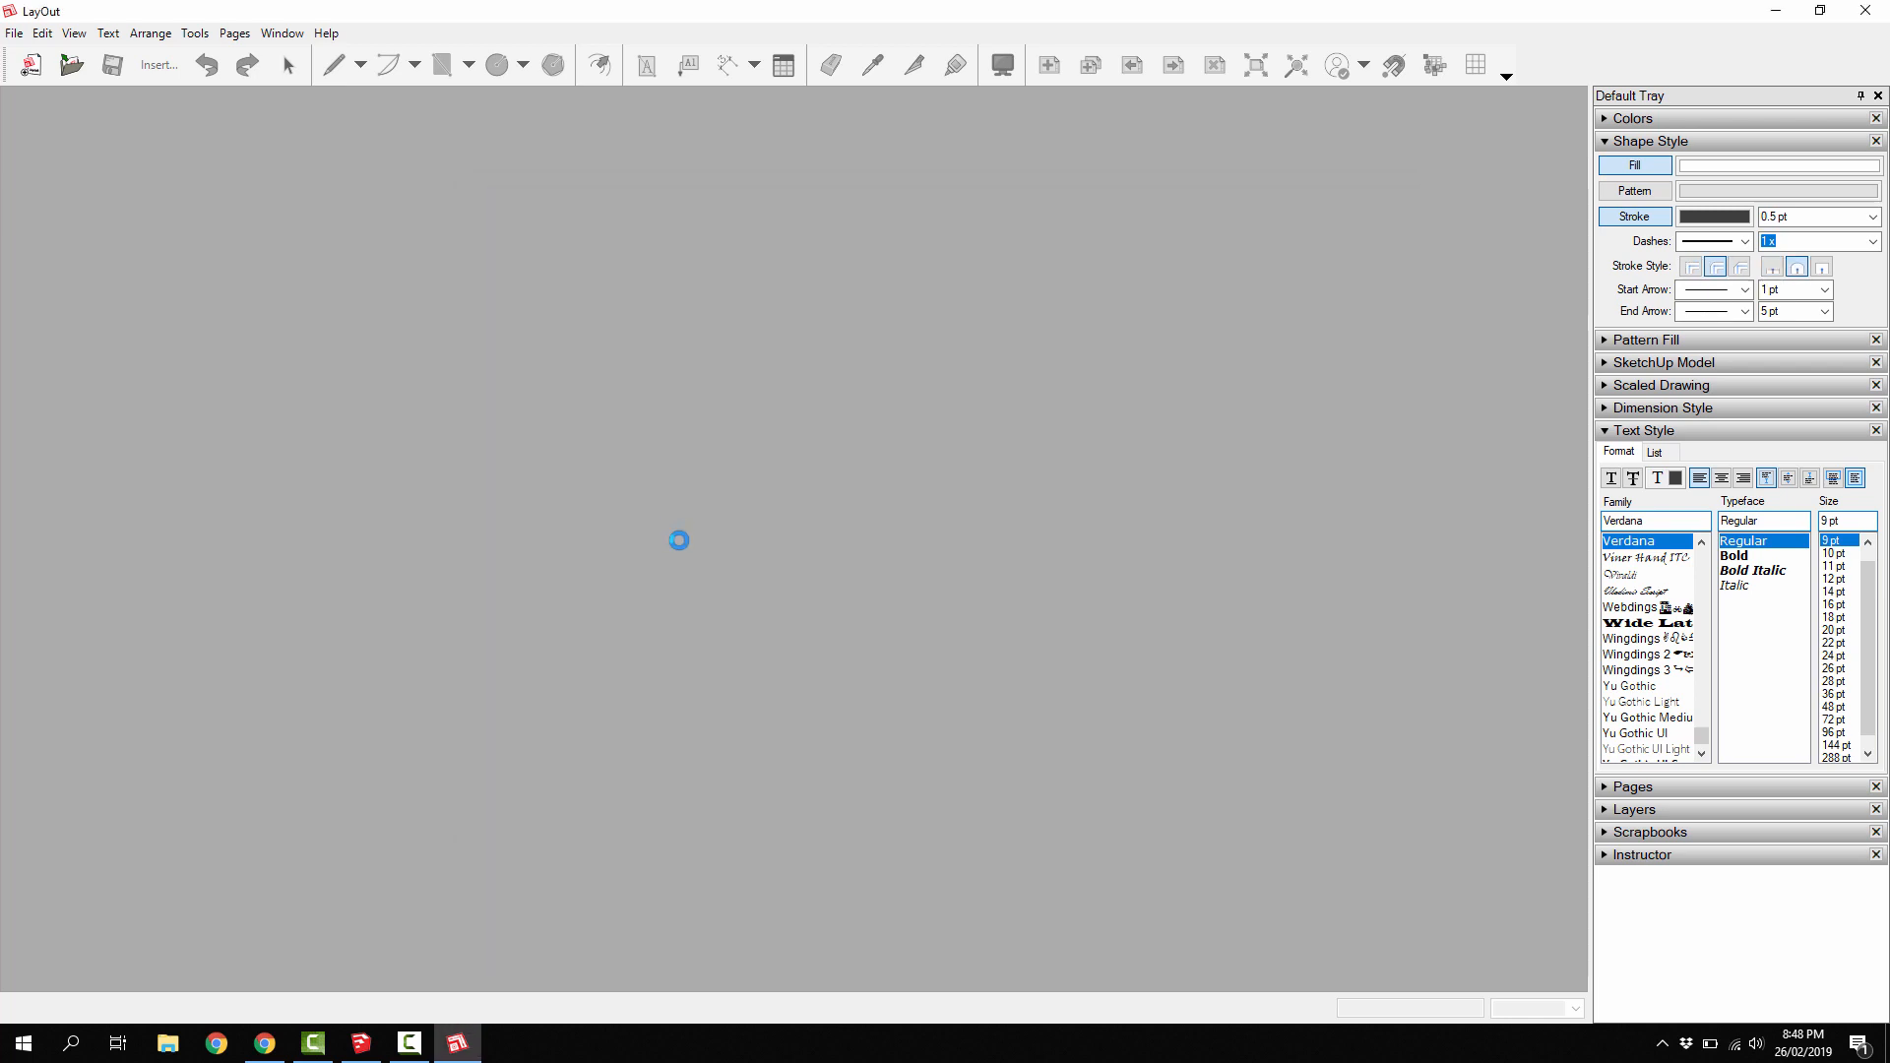